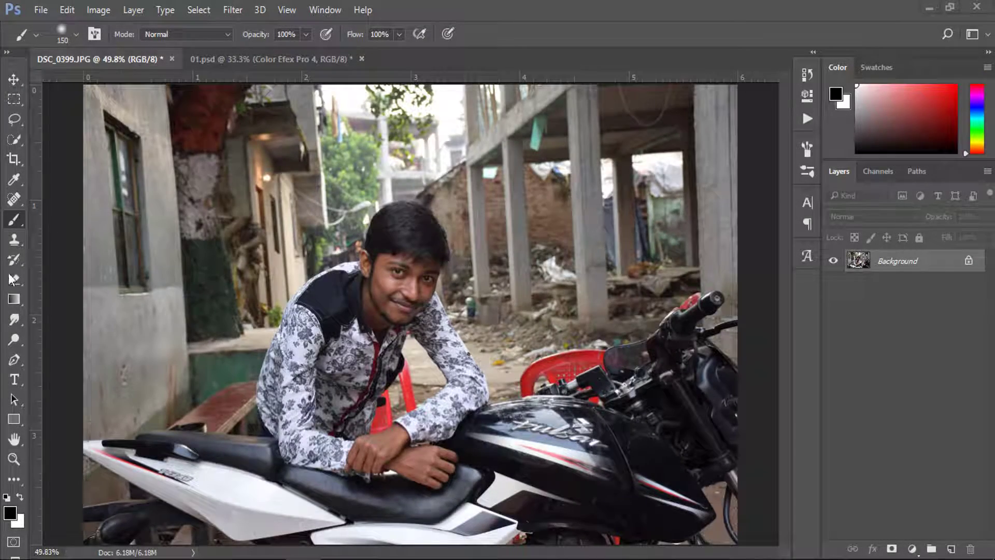
- Remove the blemish beside the nose and two cheek spots with the Content-Aware Spot Healing Brush
click(14, 200)
scroll(378, 288, up, 2)
scroll(378, 288, up, 3)
scroll(378, 287, up, 3)
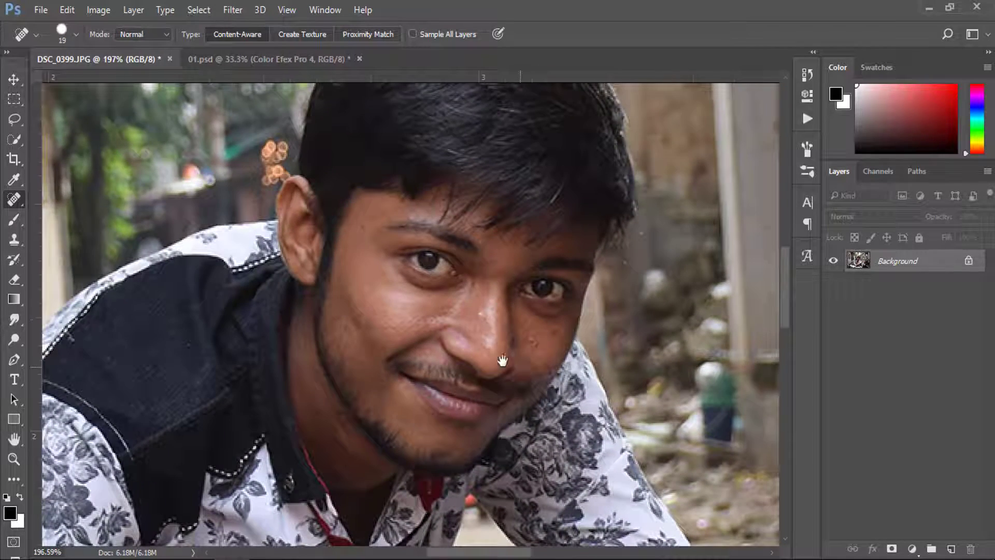
drag(502, 360, 440, 305)
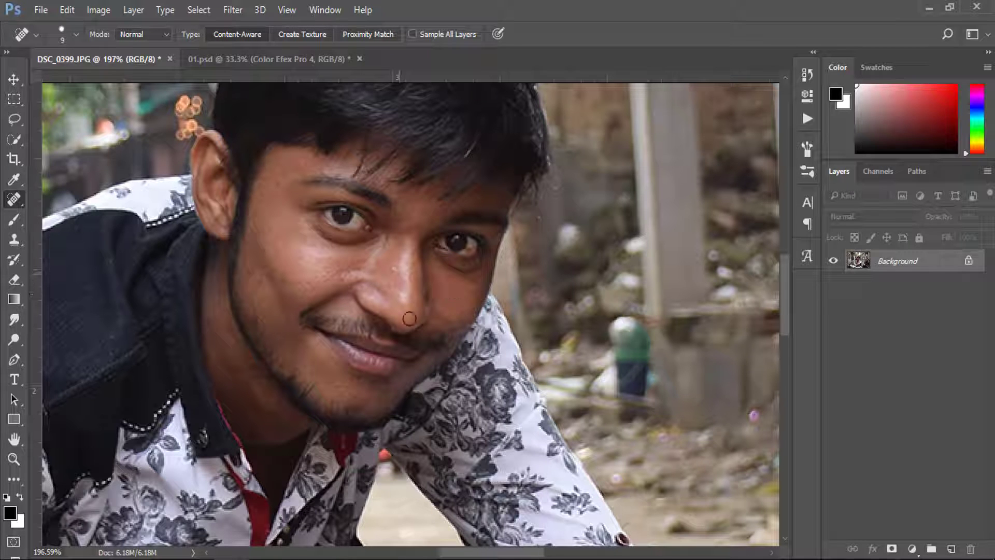
click(277, 180)
click(318, 256)
click(309, 275)
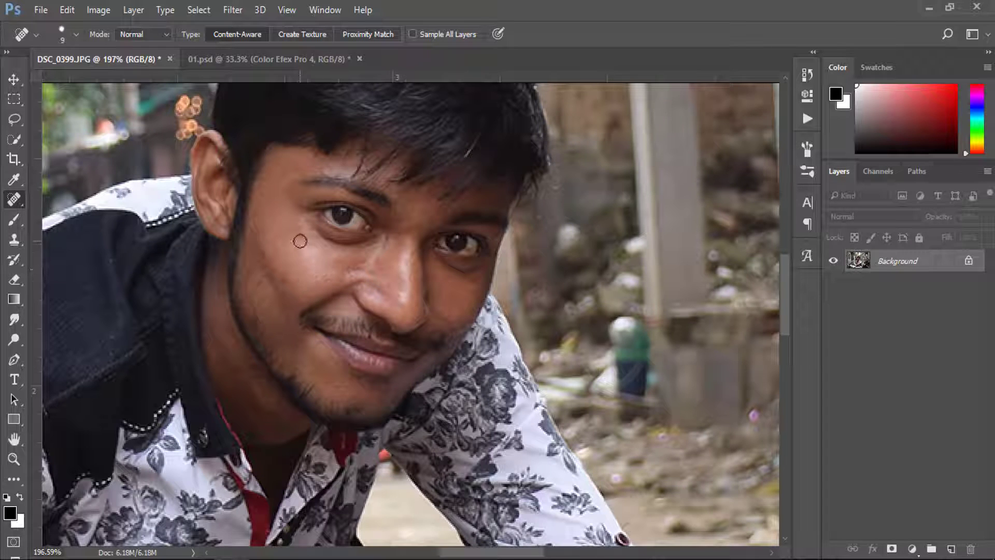
- Heal the remaining cheek blemishes and the nose spot, then zoom back out
click(315, 250)
click(298, 236)
click(409, 276)
scroll(460, 376, down, 3)
scroll(377, 379, up, 2)
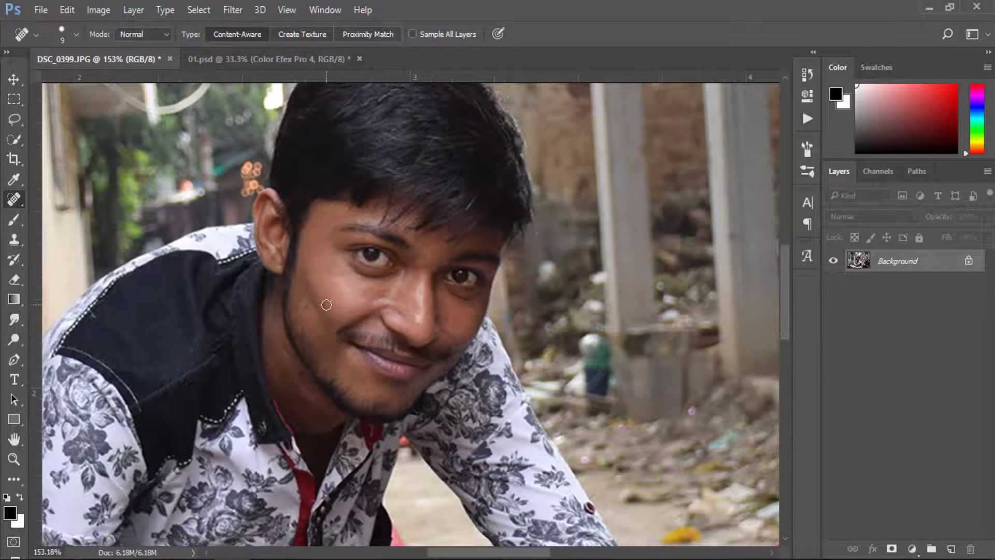
scroll(444, 440, down, 2)
scroll(445, 448, down, 2)
scroll(446, 459, down, 1)
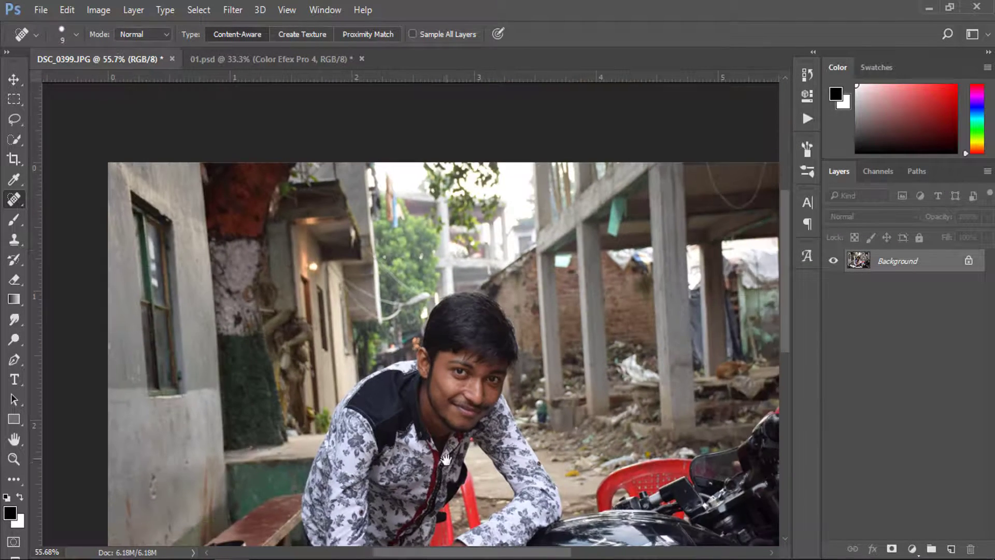
- Start a Pen tool path at the shirt, tracing the shoulder and curving around the hairline
key(p)
scroll(280, 498, up, 5)
click(430, 383)
scroll(257, 320, down, 2)
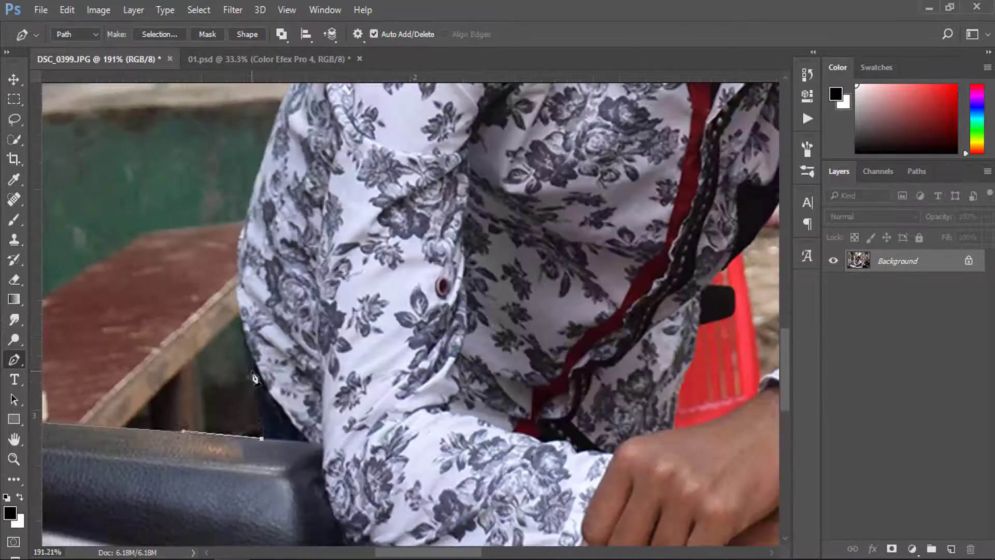
drag(258, 320, 199, 483)
click(259, 363)
click(363, 223)
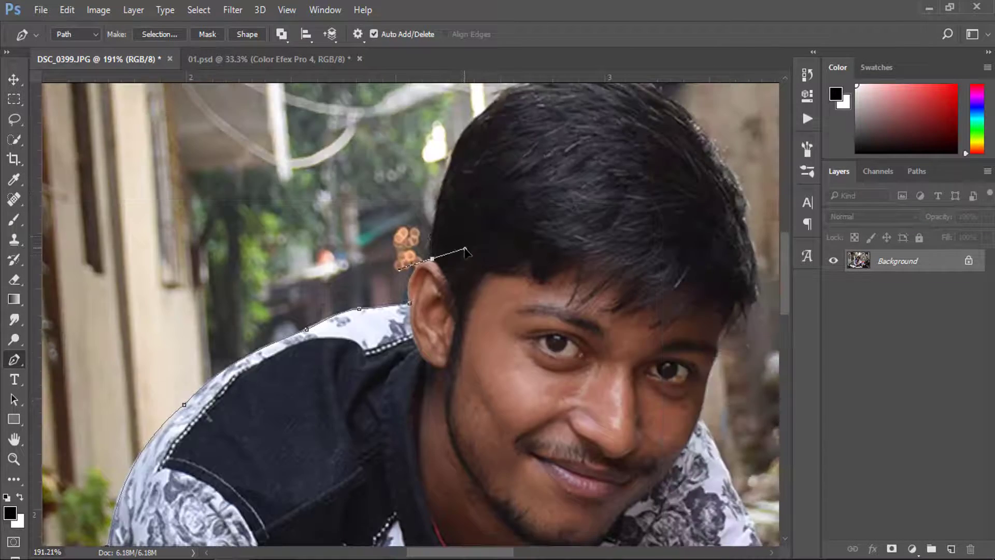
drag(362, 222, 285, 394)
mouse_move(366, 301)
mouse_down()
mouse_move(383, 290)
mouse_move(327, 109)
mouse_up()
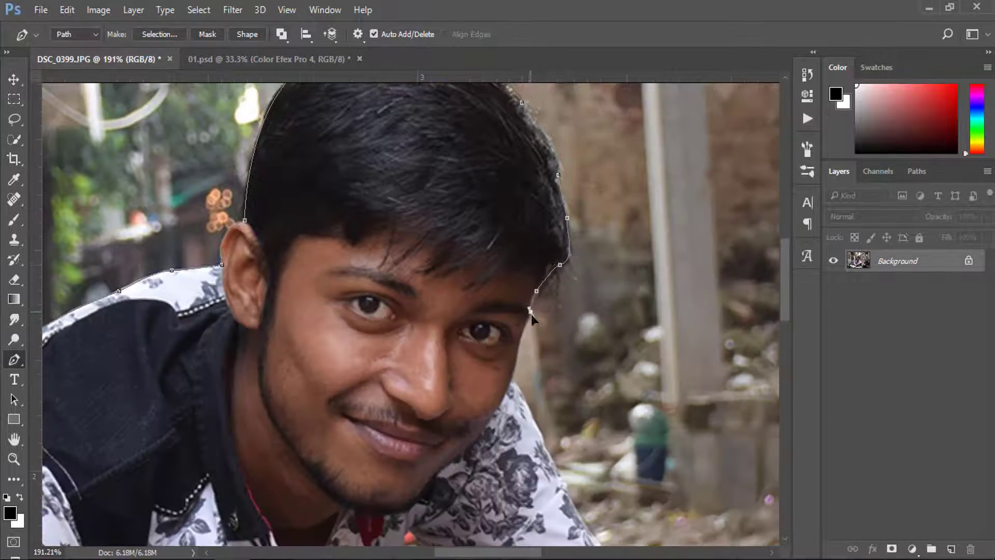
- Continue the path with anchors along the face edge toward the arm
scroll(530, 314, up, 3)
click(534, 290)
click(514, 342)
drag(508, 404, 456, 52)
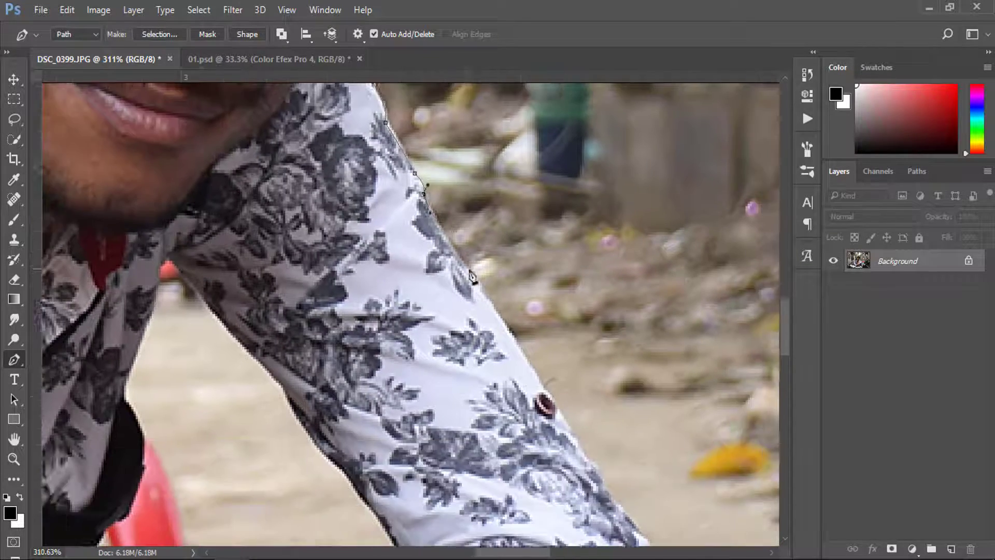
scroll(478, 400, down, 2)
scroll(533, 411, down, 5)
scroll(591, 296, down, 5)
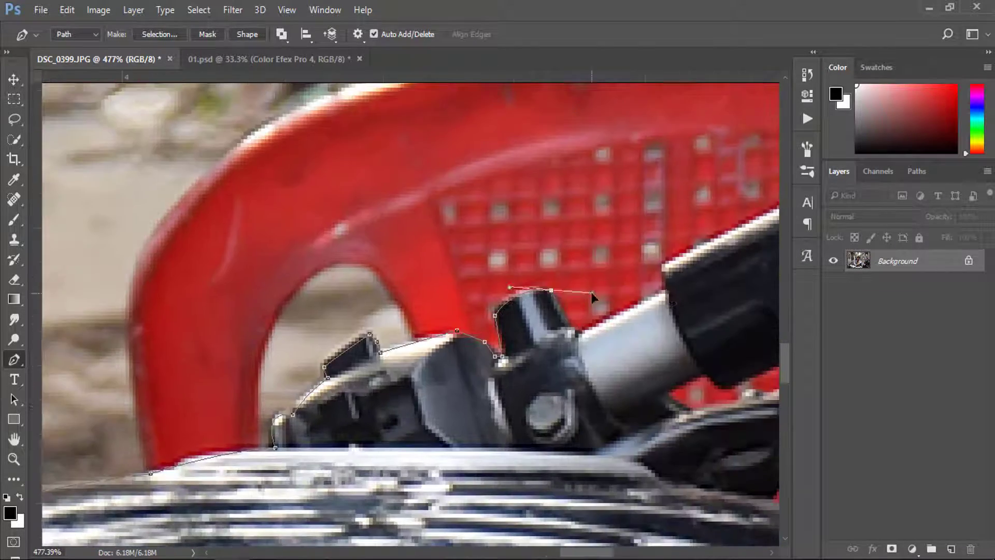
scroll(596, 295, up, 2)
scroll(566, 295, down, 3)
scroll(415, 311, right, 3)
scroll(292, 399, up, 3)
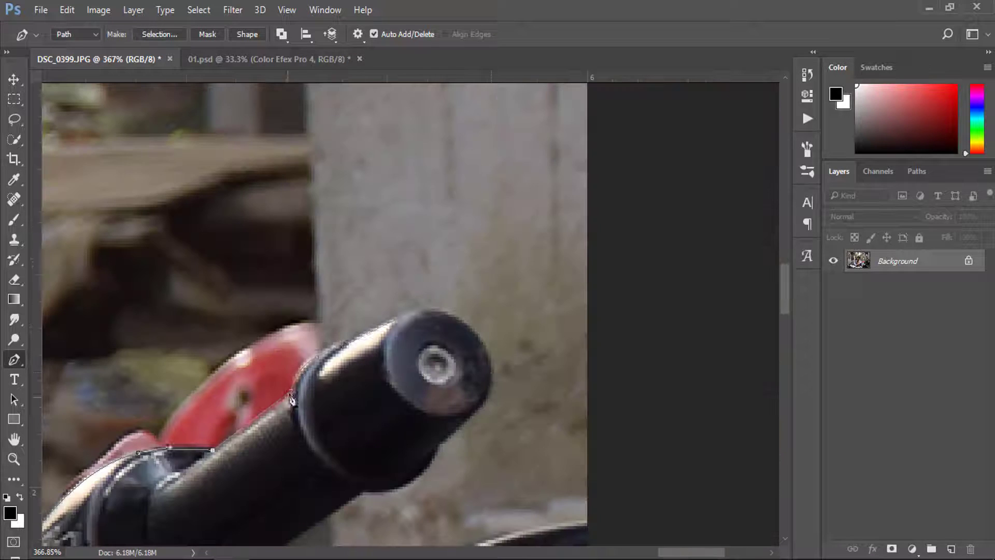
- Anchor the path at the handlebar end and work around the motorcycle's underside
click(444, 449)
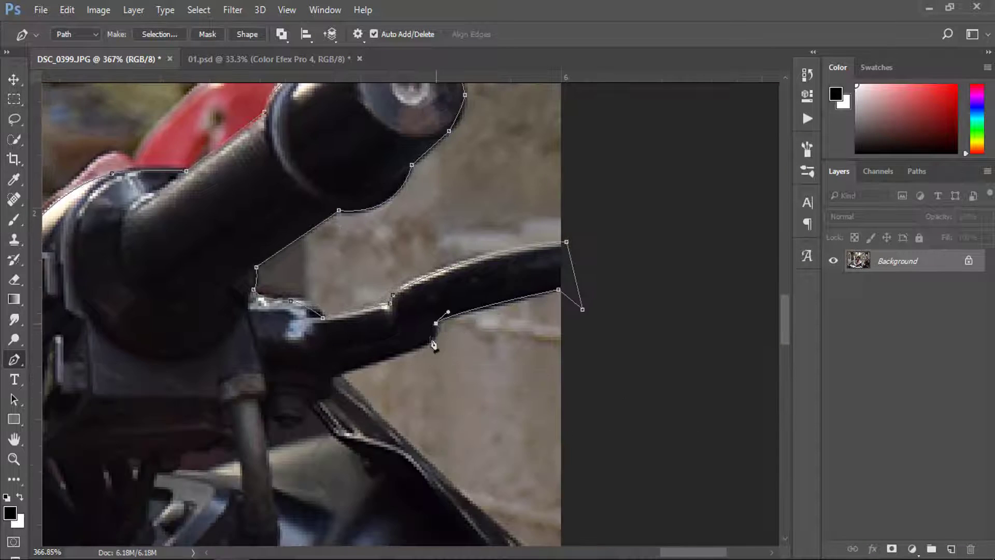
drag(444, 448, 577, 299)
scroll(576, 299, down, 3)
scroll(508, 244, up, 1)
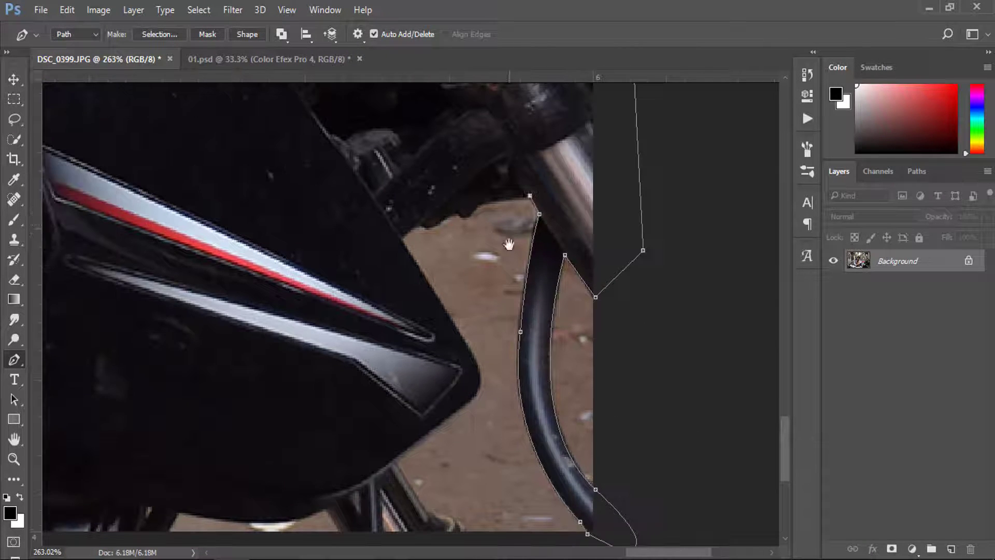
scroll(402, 355, down, 5)
scroll(378, 333, left, 5)
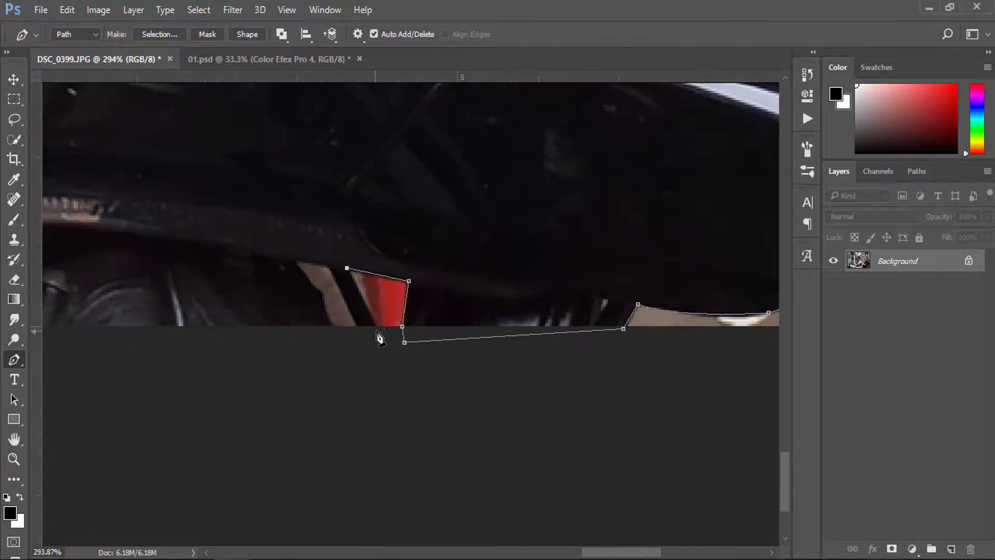
scroll(299, 376, down, 3)
scroll(299, 376, left, 5)
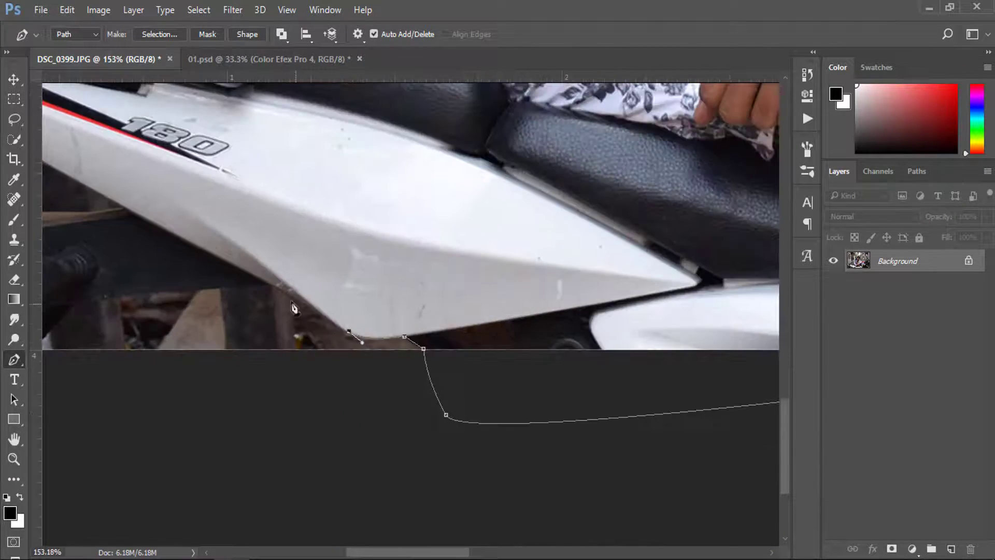
scroll(224, 377, down, 1)
scroll(223, 378, left, 5)
scroll(376, 396, up, 3)
scroll(345, 338, up, 2)
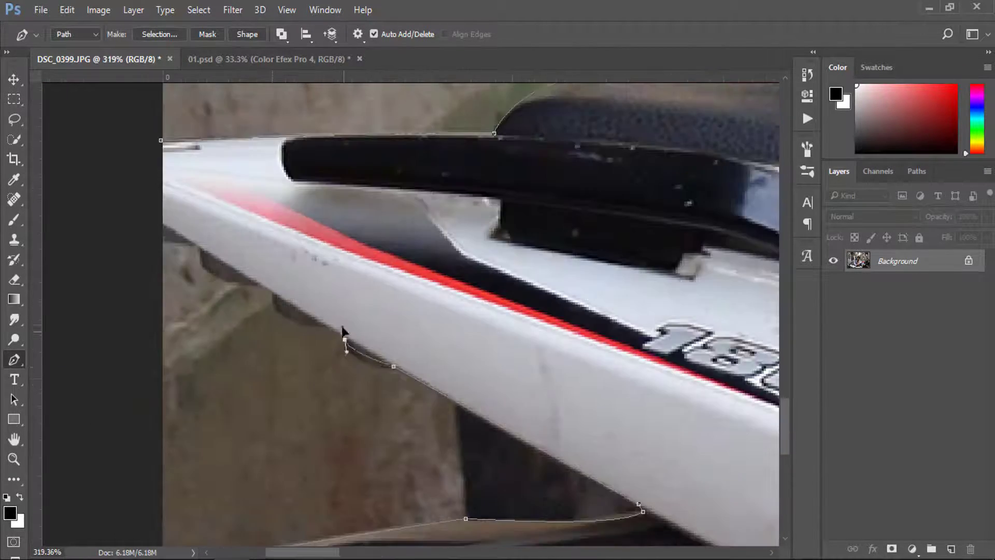
scroll(265, 350, down, 5)
scroll(444, 311, up, 3)
scroll(358, 351, down, 5)
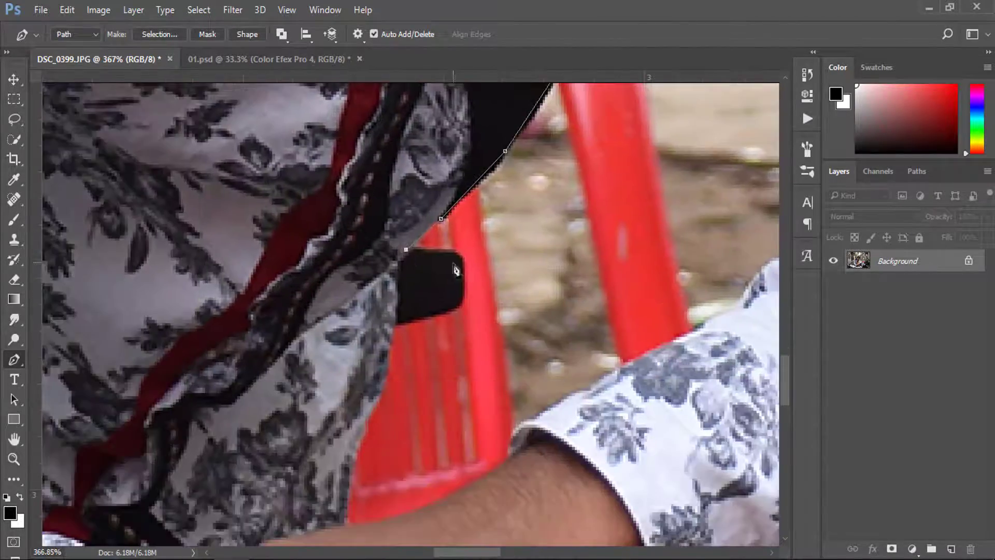
scroll(425, 354, up, 1)
scroll(446, 316, right, 5)
scroll(456, 288, up, 3)
scroll(415, 311, up, 5)
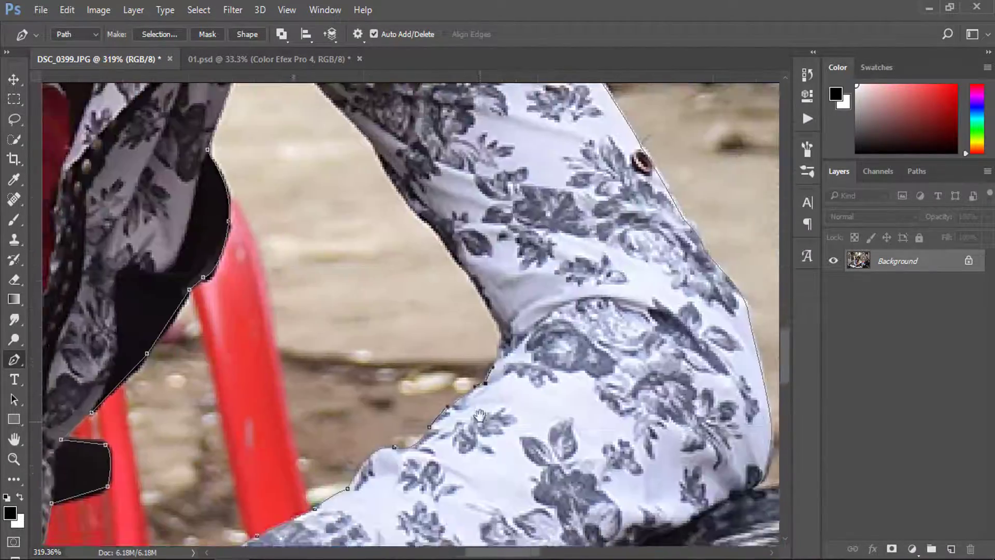
scroll(374, 390, down, 1)
scroll(374, 390, up, 3)
scroll(379, 396, down, 5)
scroll(383, 402, up, 2)
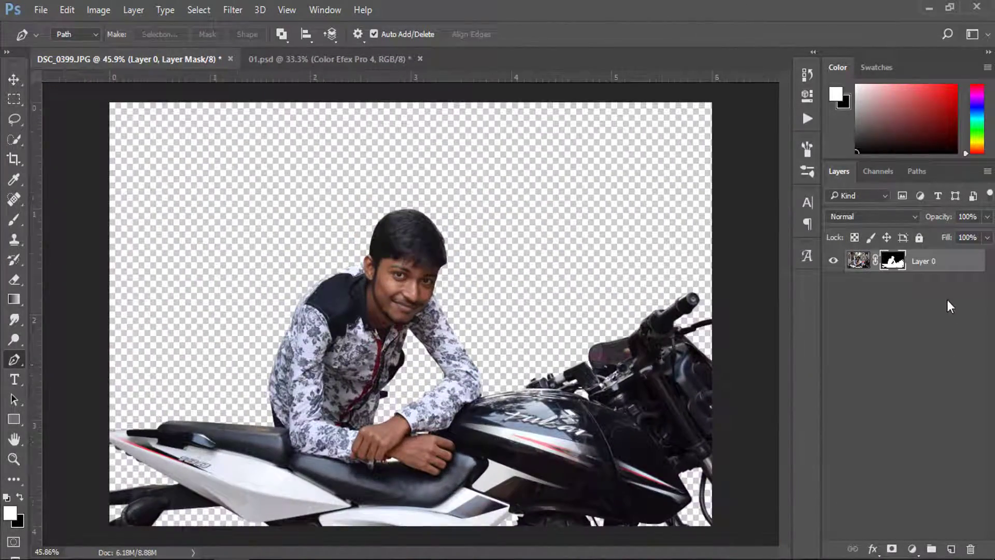
- Open Select and Mask on the layer mask and set Radius 1 px, Smooth 4, Feather 0.2 px
right_click(896, 263)
click(883, 384)
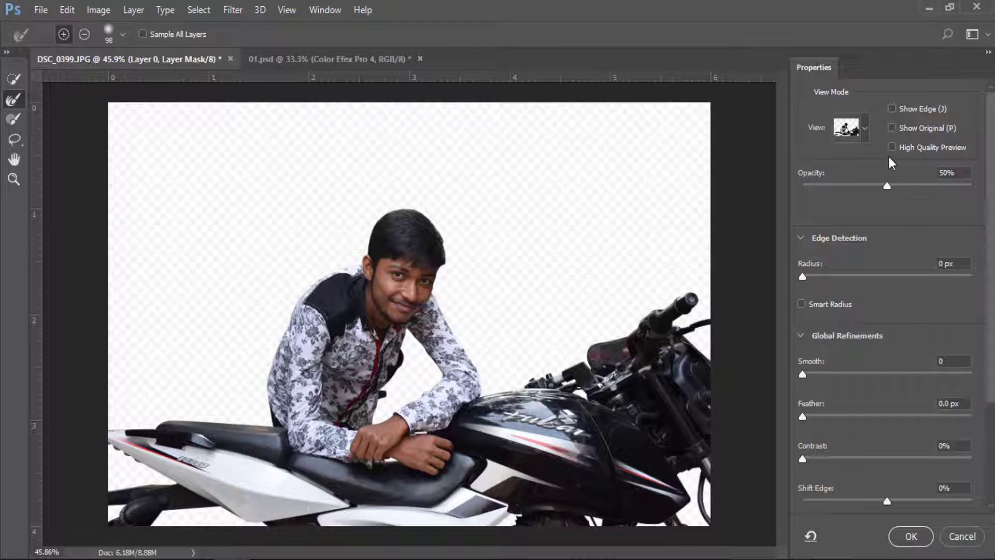
click(891, 109)
drag(802, 279, 809, 279)
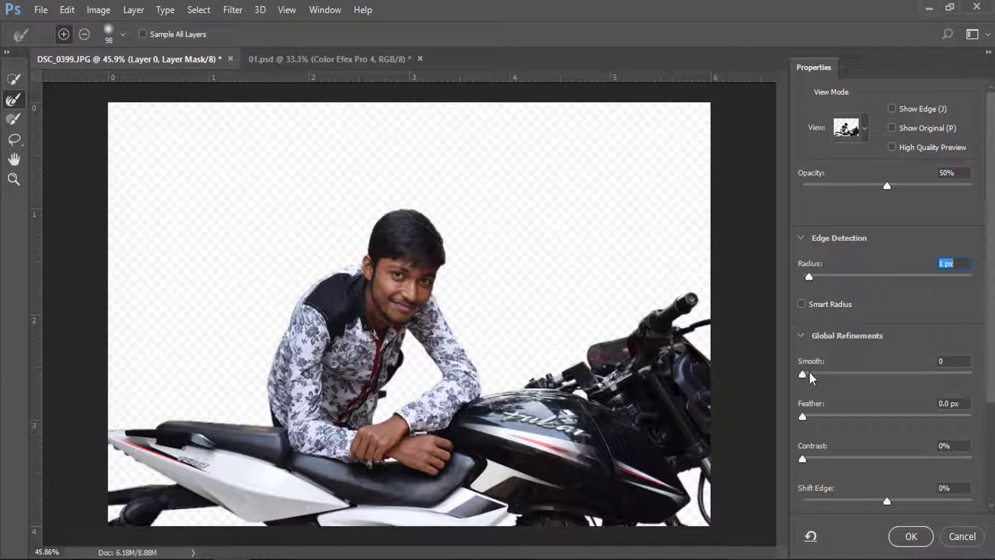
drag(803, 374, 810, 373)
scroll(537, 391, up, 5)
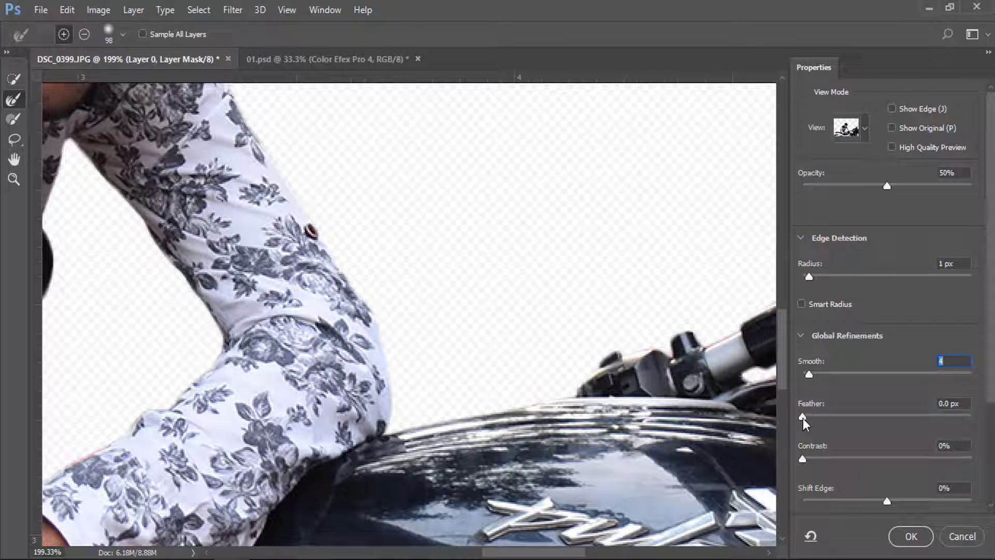
drag(803, 417, 807, 418)
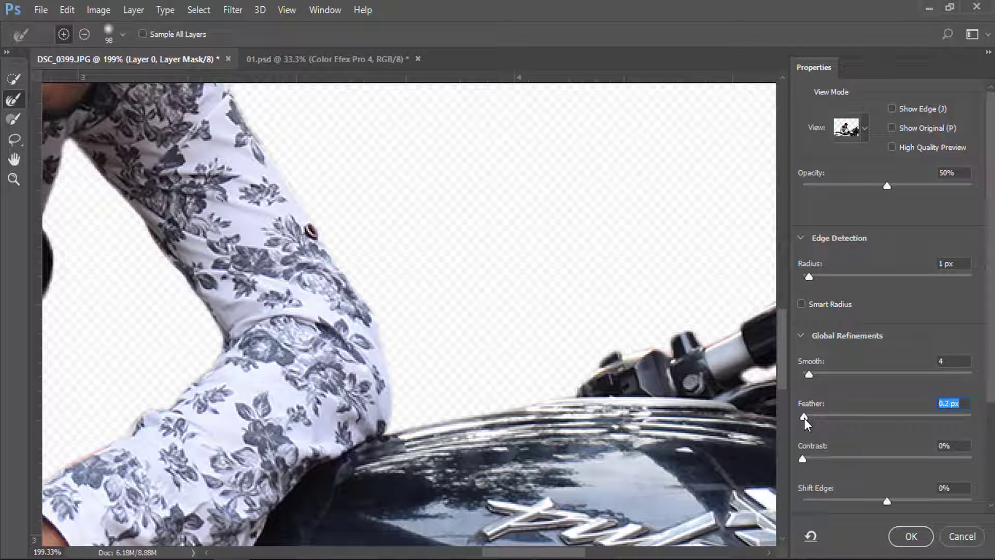
- Set Shift Edge to -15% and Contrast to 10%, checking the hair and handlebars
scroll(514, 373, down, 2)
scroll(500, 377, down, 2)
scroll(548, 409, up, 3)
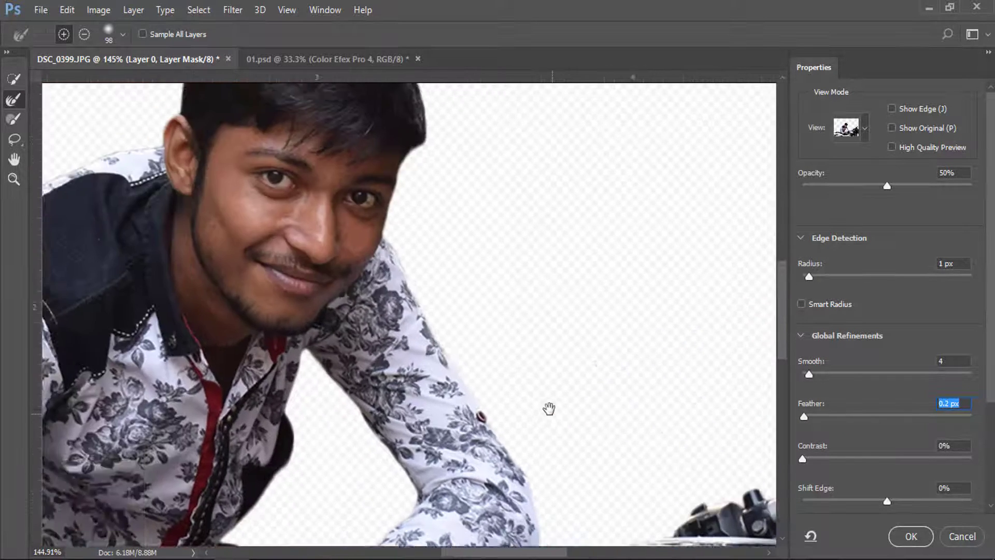
drag(431, 249, 558, 403)
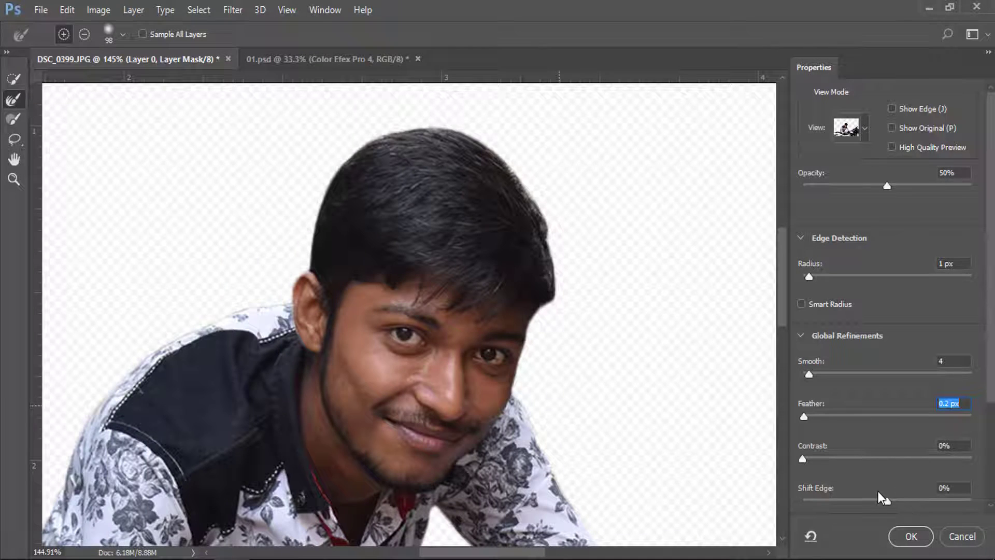
drag(887, 502, 877, 503)
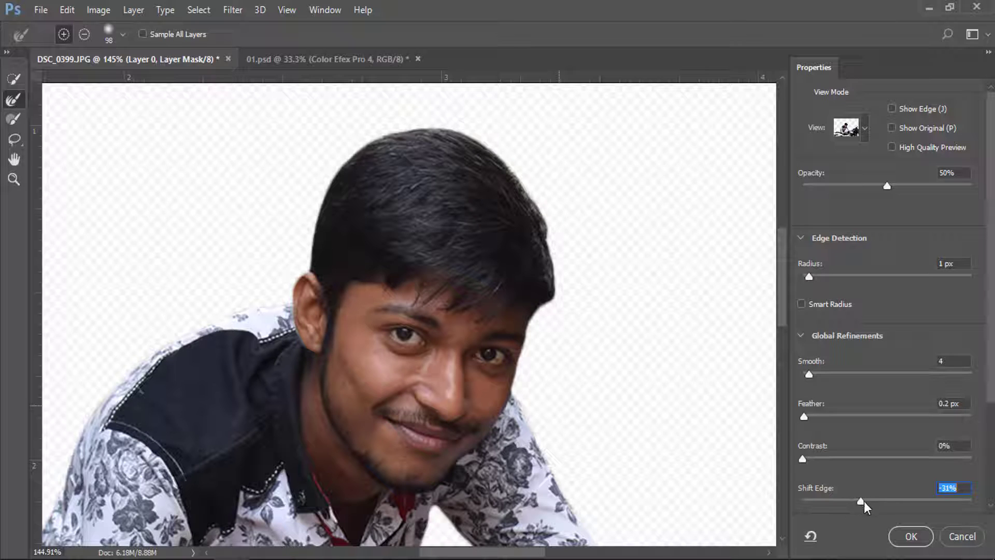
drag(861, 501, 875, 498)
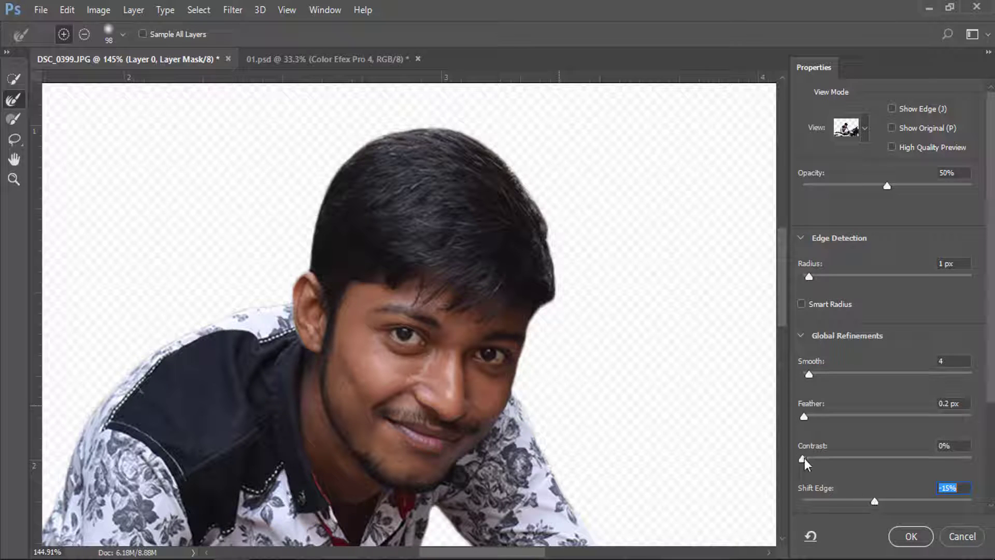
drag(804, 458, 820, 461)
drag(673, 422, 513, 378)
mouse_move(596, 404)
mouse_down()
mouse_move(549, 340)
mouse_move(600, 256)
mouse_up()
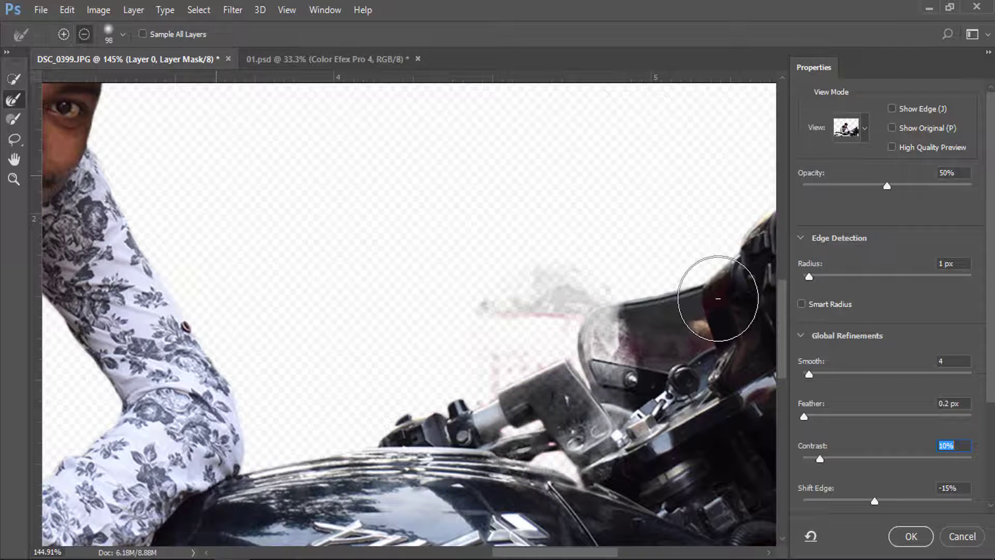
- Shrink the Refine Edge Brush and paint along the side and top of the hair
mouse_move(389, 231)
mouse_down()
mouse_move(483, 348)
mouse_move(539, 362)
mouse_move(521, 287)
mouse_up()
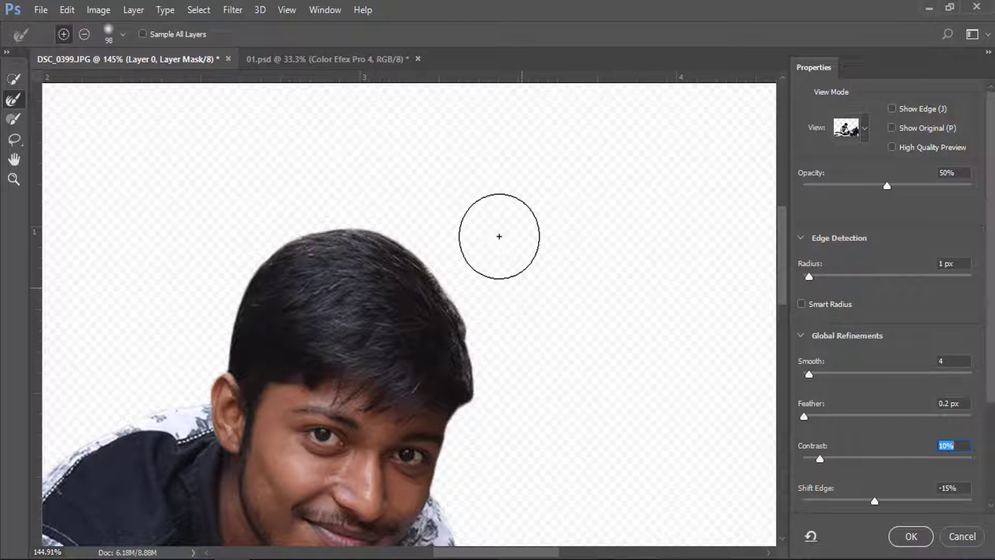
right_click(378, 197)
drag(461, 226, 410, 230)
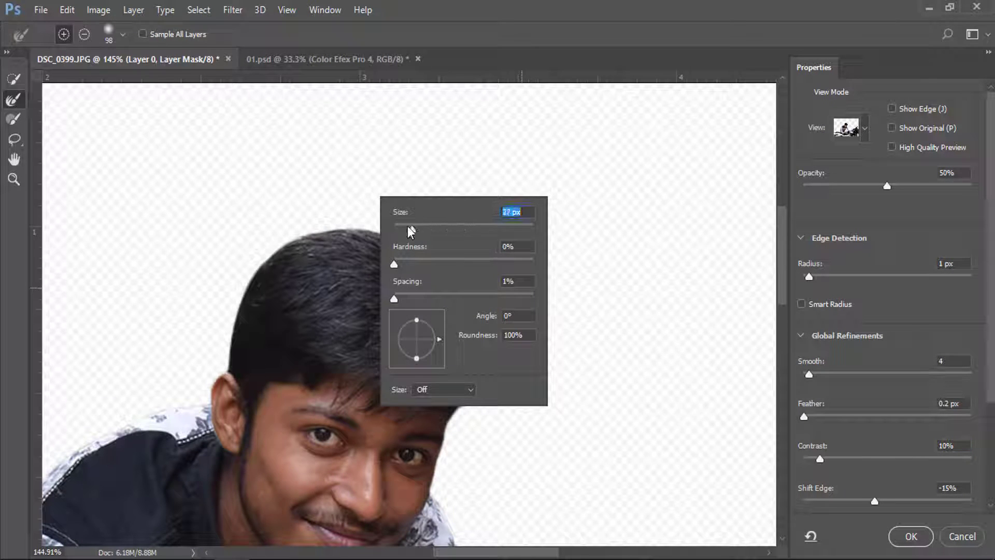
key(Return)
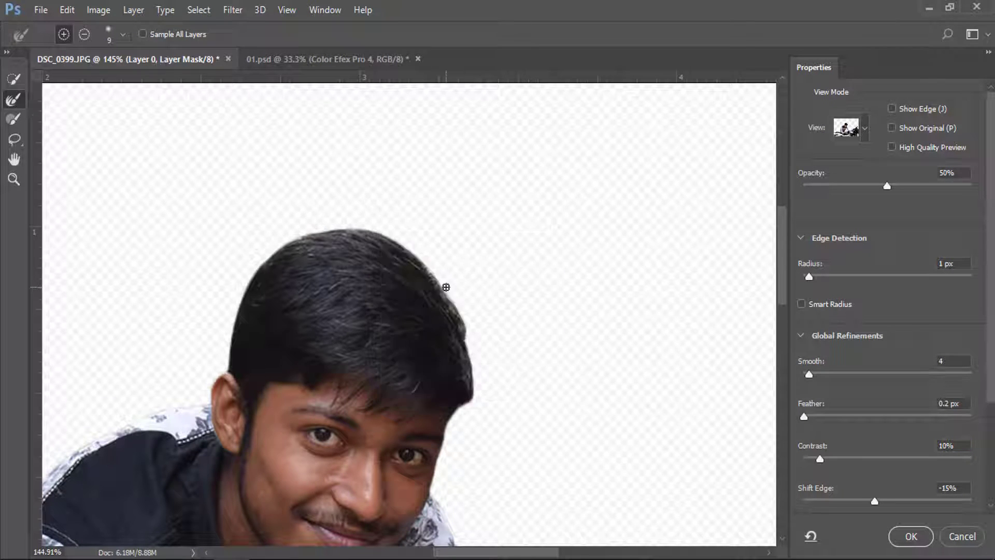
drag(431, 264, 474, 340)
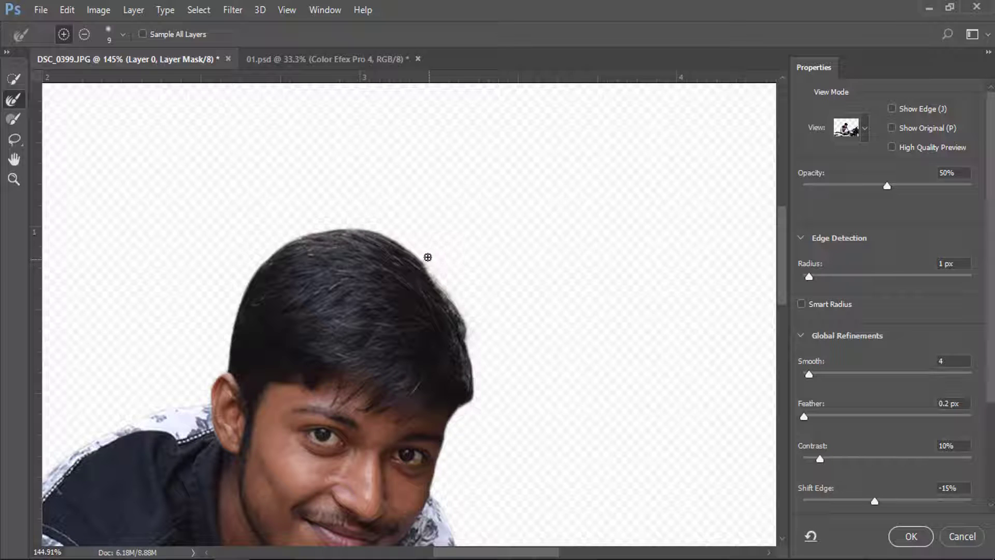
drag(428, 260, 401, 240)
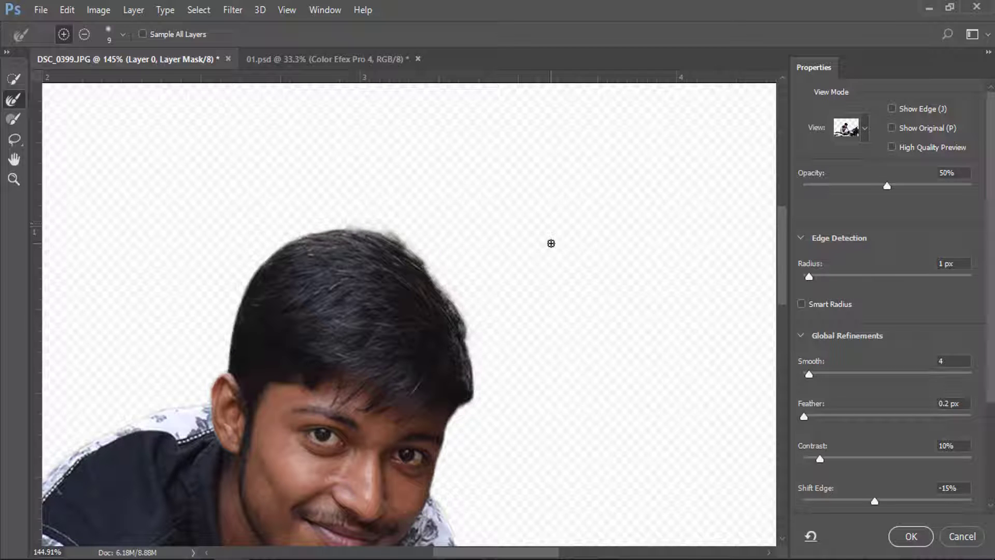
- Set Shift Edge to -20% and apply the Select and Mask refinement
scroll(612, 248, down, 2)
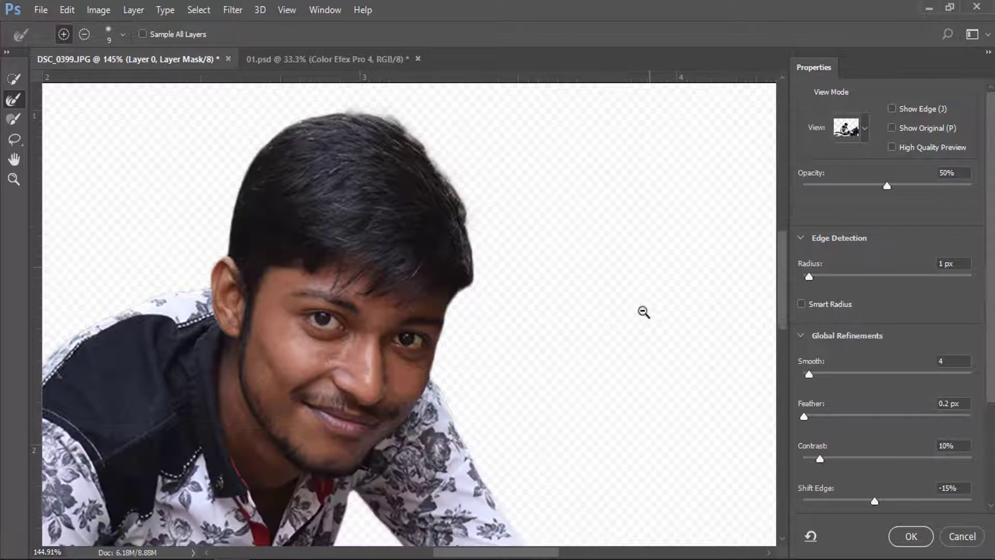
scroll(607, 321, down, 1)
scroll(632, 347, down, 1)
scroll(633, 350, down, 1)
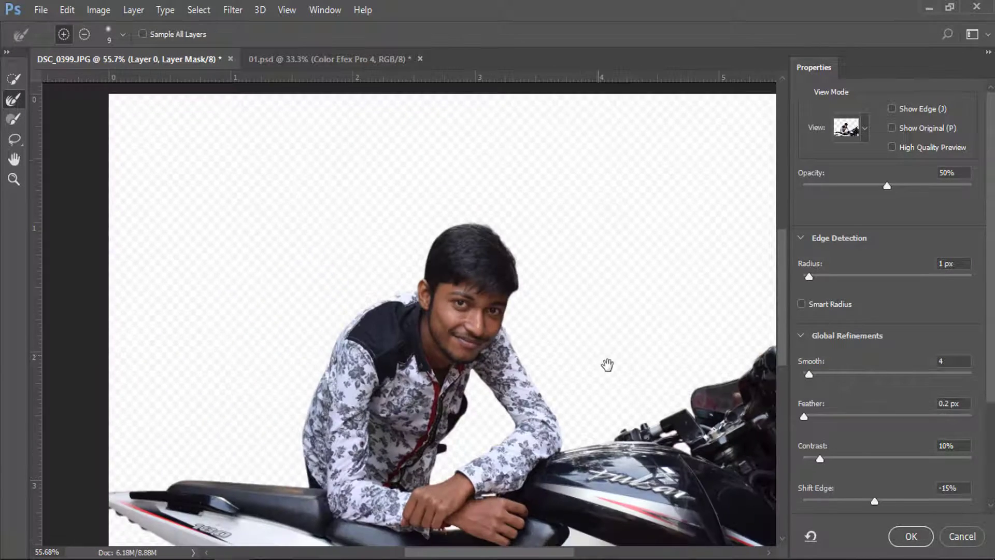
mouse_move(607, 362)
mouse_down()
mouse_move(505, 338)
mouse_move(624, 331)
mouse_up()
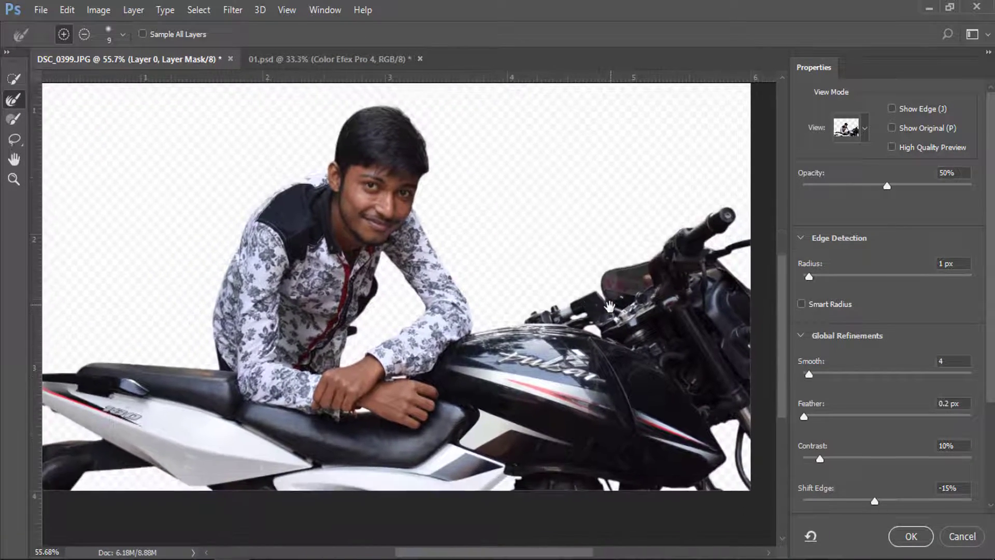
scroll(607, 385, down, 1)
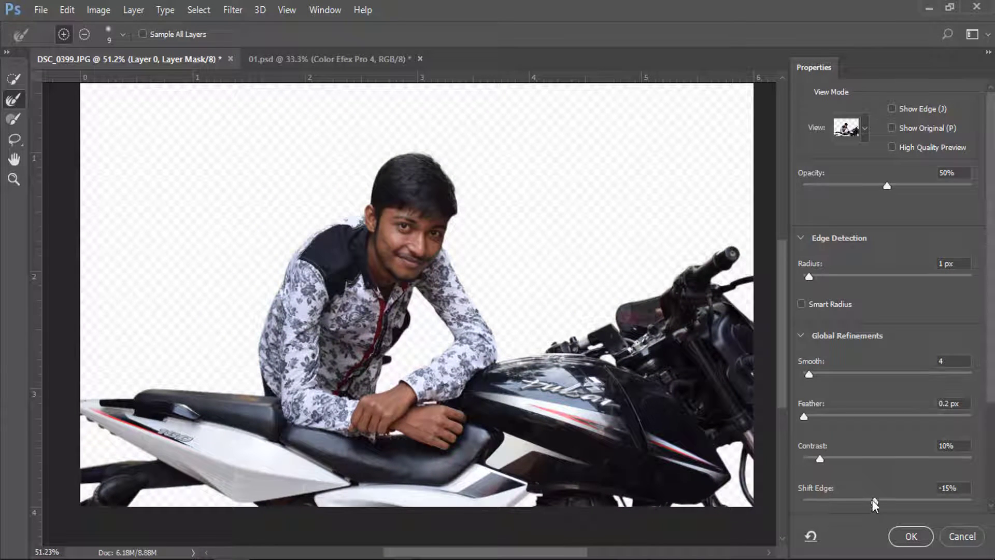
drag(875, 504, 870, 502)
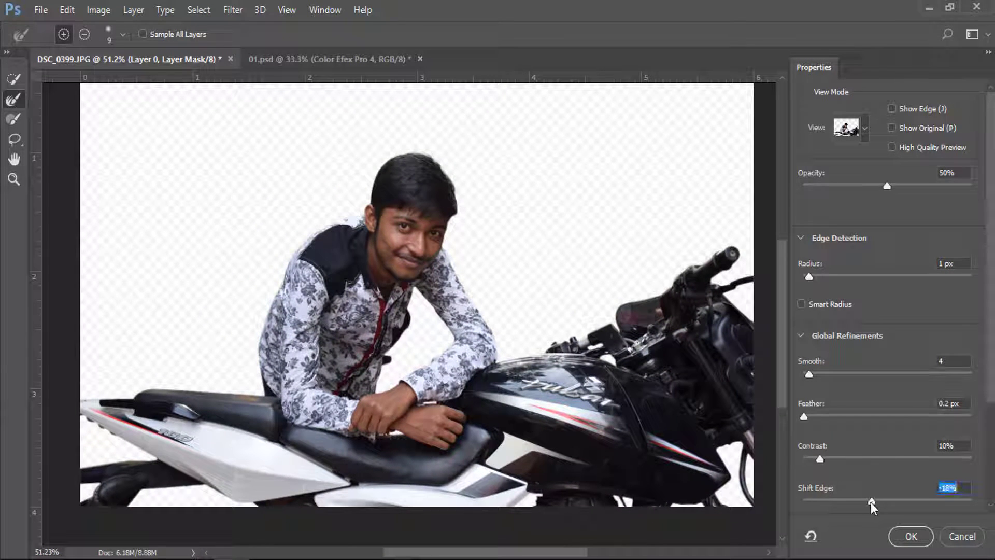
click(911, 537)
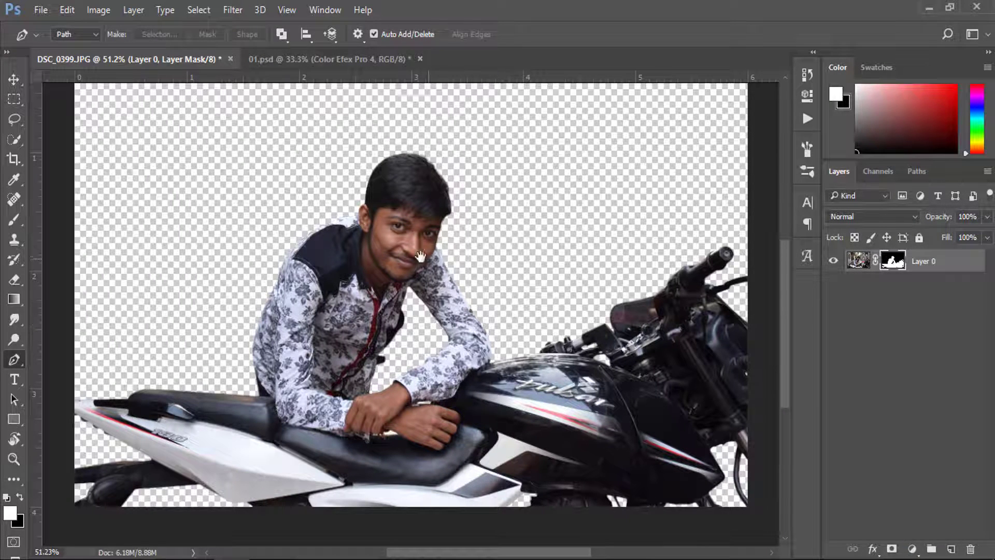
- Target Layer 0's image pixels instead of its mask and zoom to the man's upper body
scroll(518, 311, down, 1)
scroll(503, 285, down, 2)
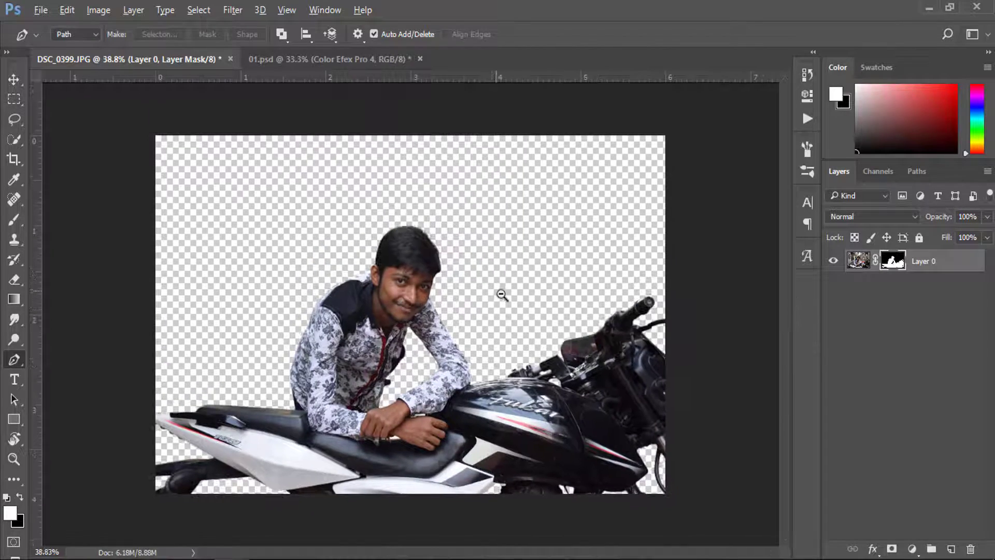
scroll(501, 295, up, 1)
click(867, 261)
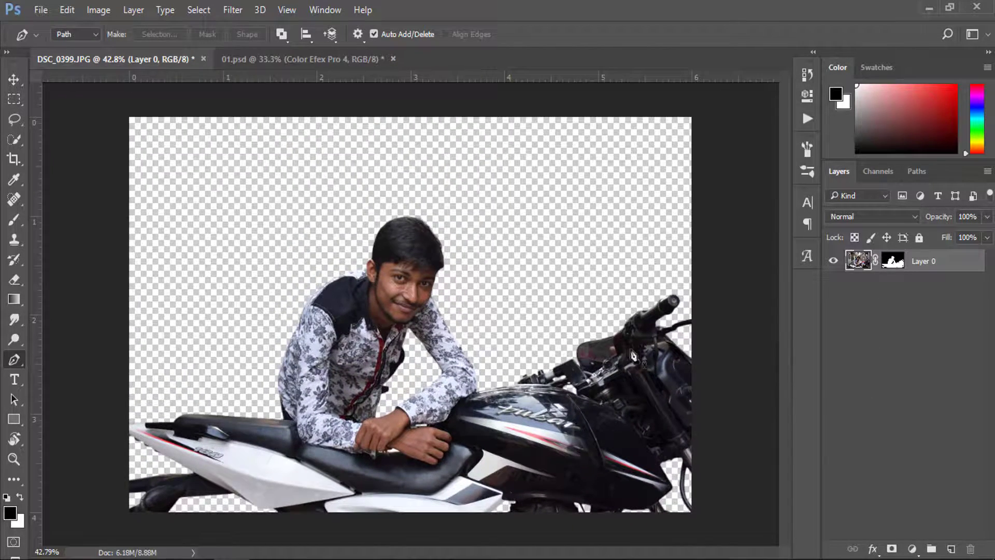
scroll(435, 326, up, 1)
scroll(435, 325, up, 3)
scroll(435, 326, up, 2)
drag(435, 326, 398, 279)
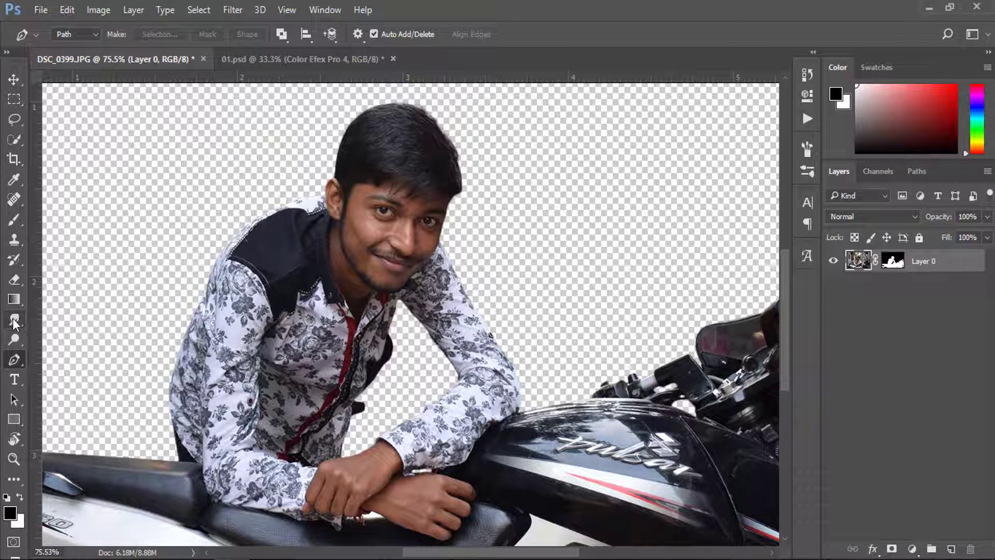
drag(14, 340, 81, 375)
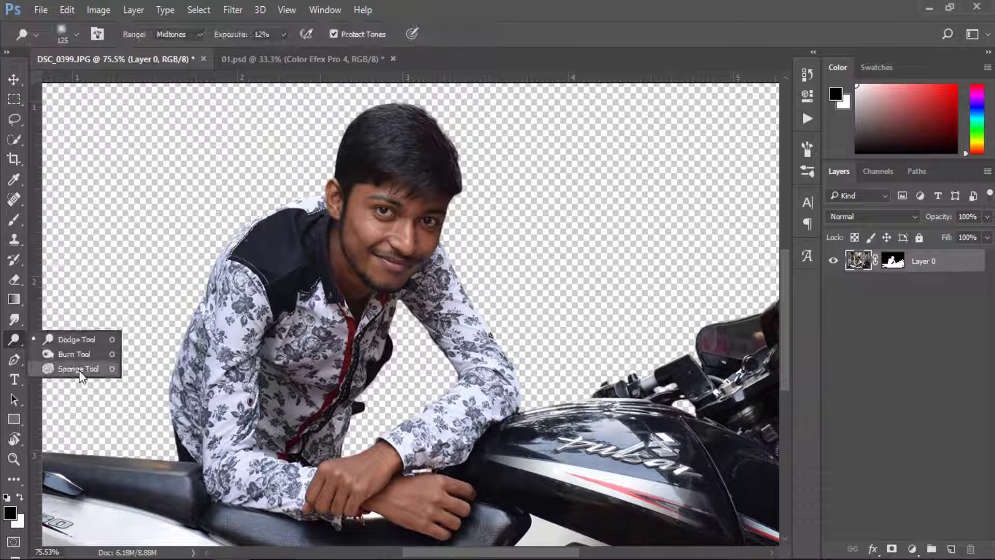
- Set the Sponge tool to Saturate mode with 29% flow
click(80, 369)
click(176, 34)
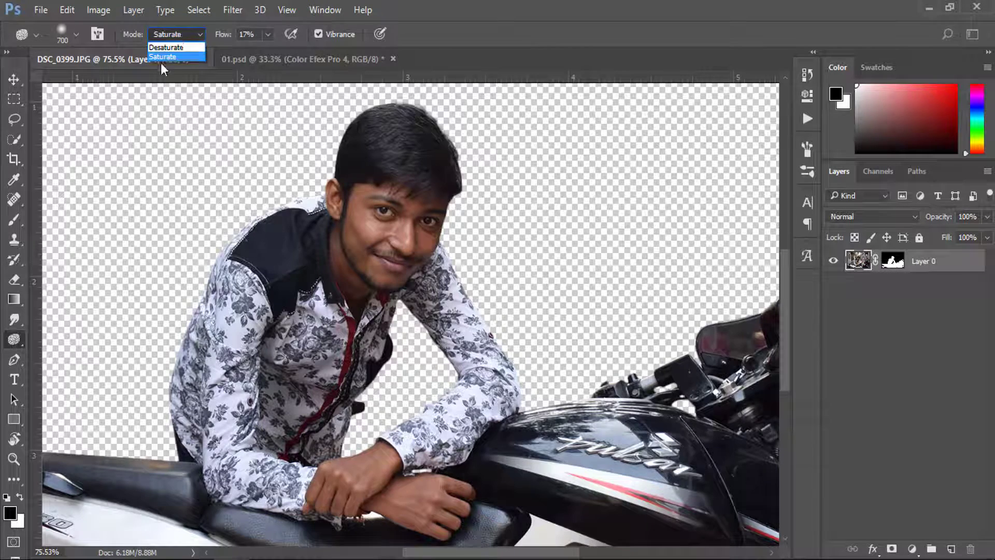
click(163, 57)
drag(220, 39, 226, 39)
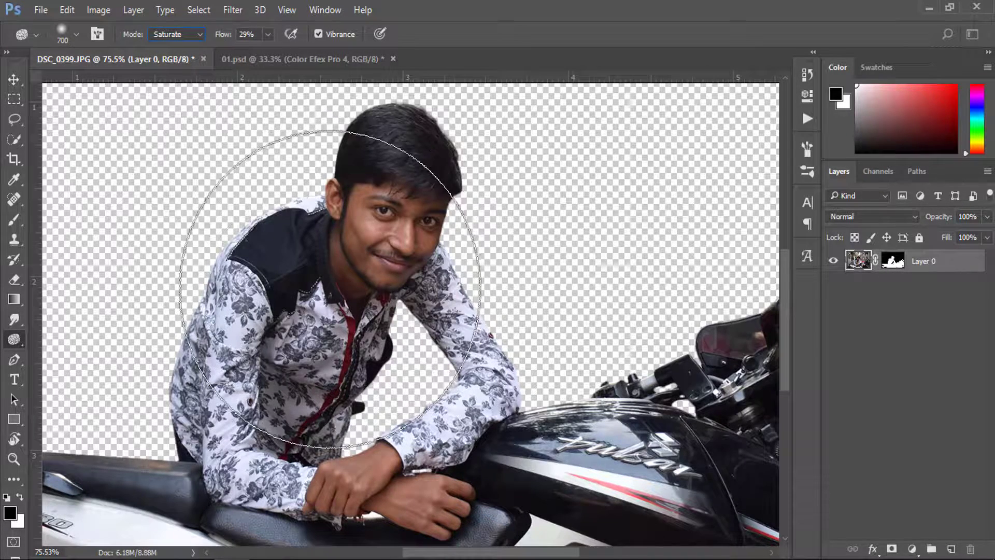
- Resize the sponge brush to 175 px and saturate the shirt sleeve and shoulder
right_click(338, 193)
drag(425, 232, 464, 231)
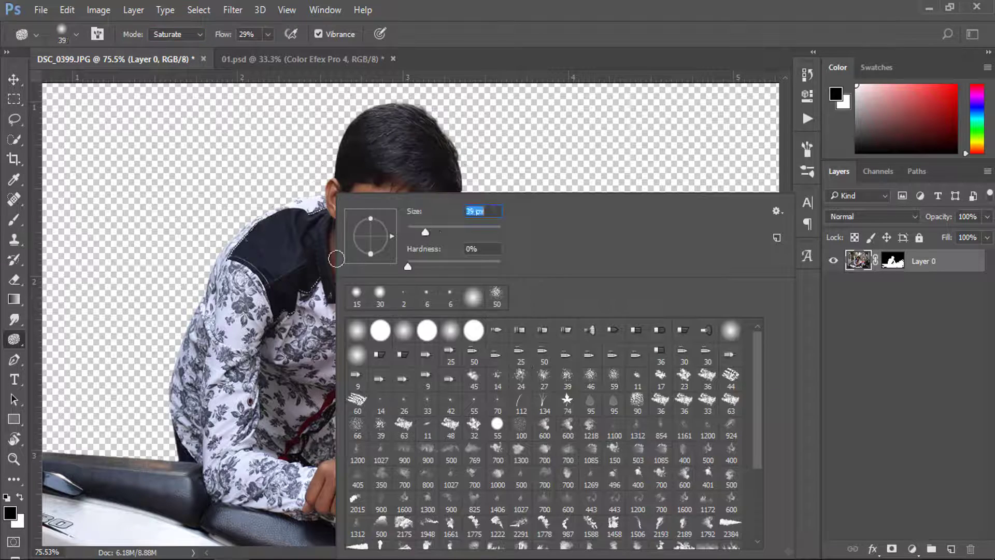
click(264, 271)
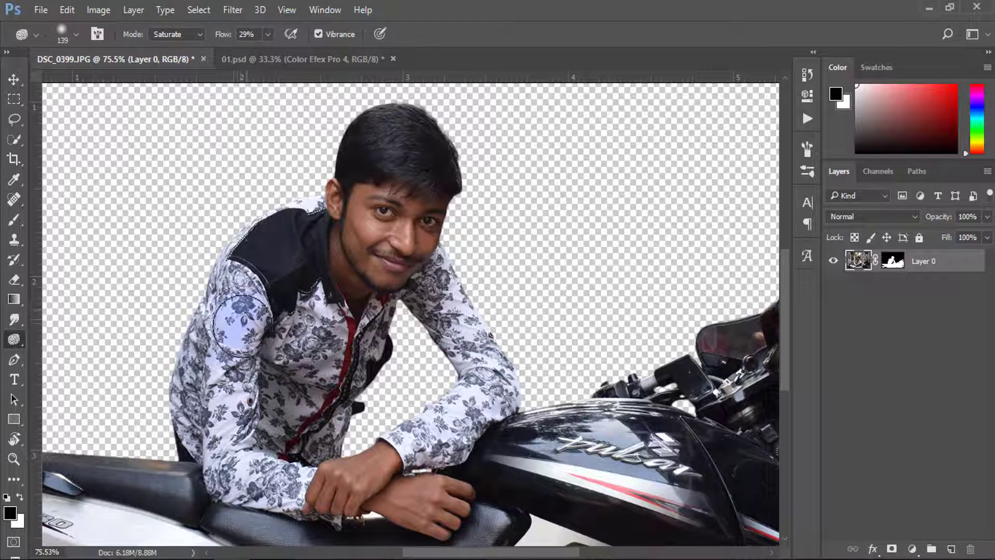
drag(264, 270, 271, 265)
key(bracketright)
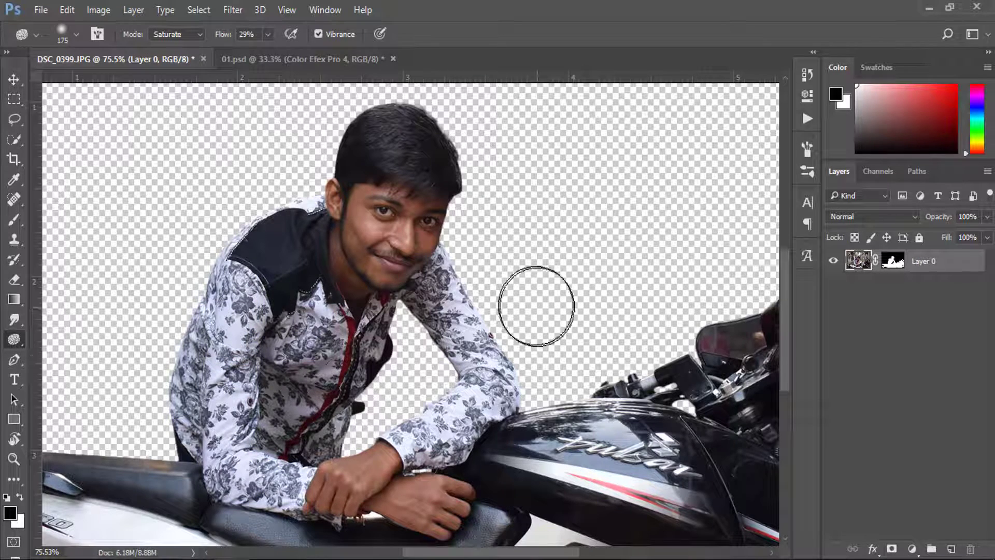
scroll(364, 162, down, 1)
scroll(364, 162, down, 2)
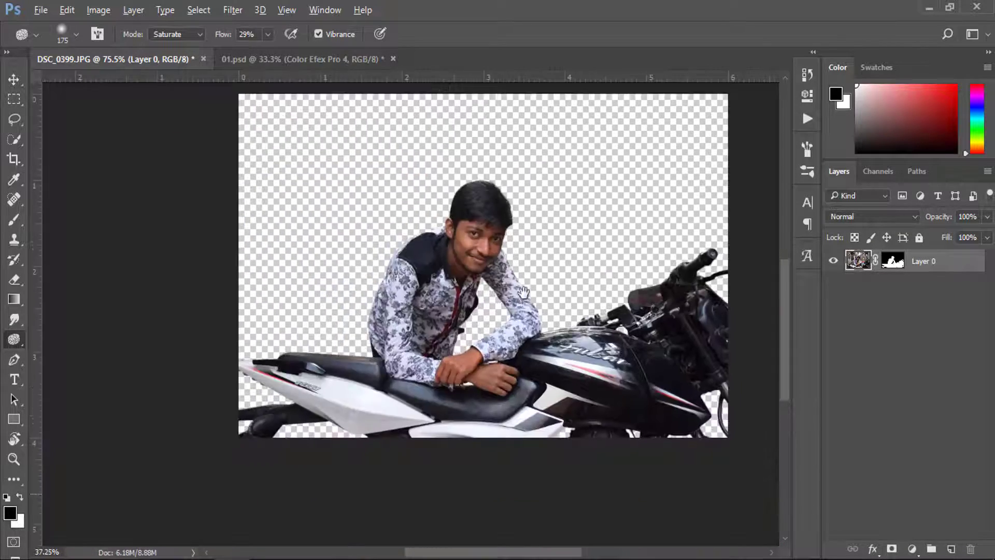
scroll(466, 363, down, 1)
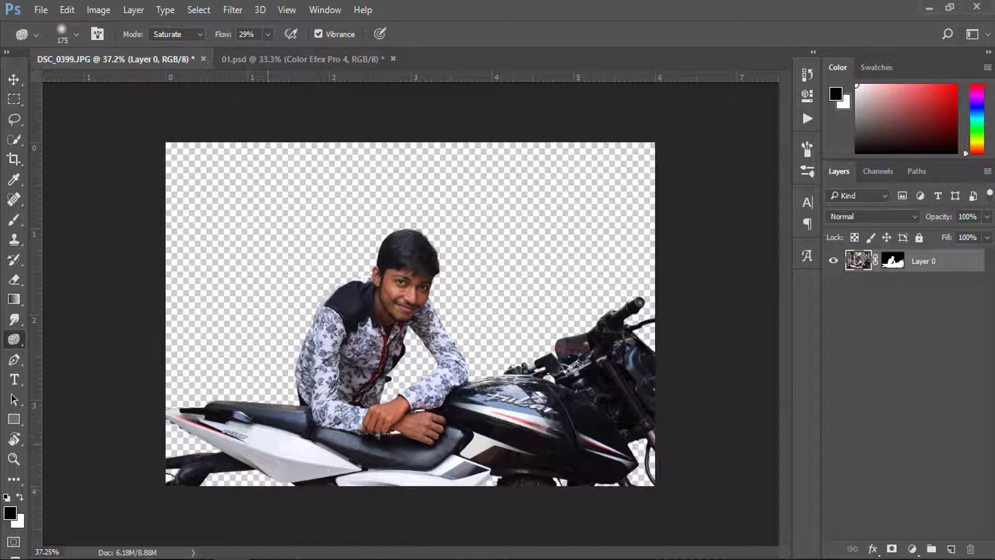
scroll(520, 362, up, 2)
scroll(567, 417, up, 1)
scroll(567, 417, down, 1)
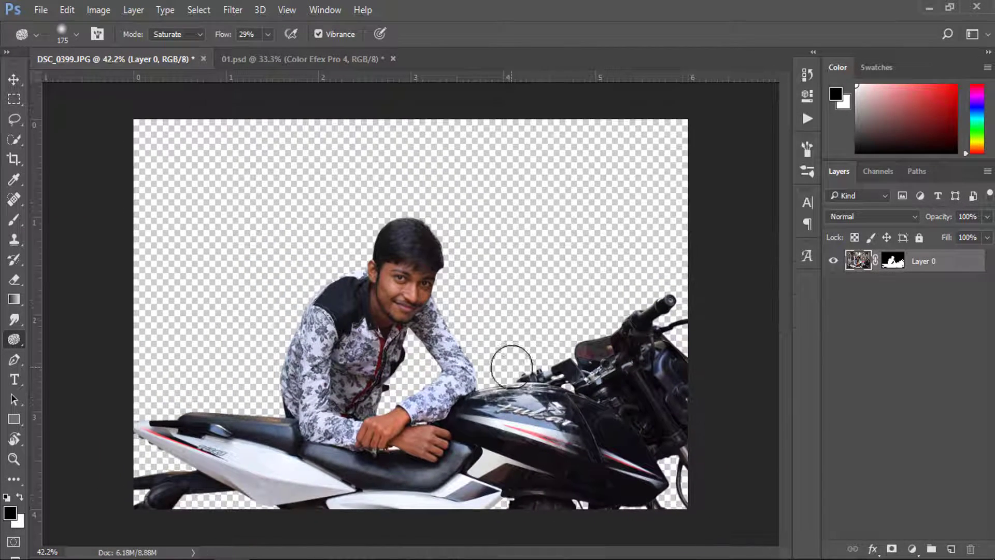
- Place the misty forest road photo into the document and commit it
drag(512, 372, 509, 421)
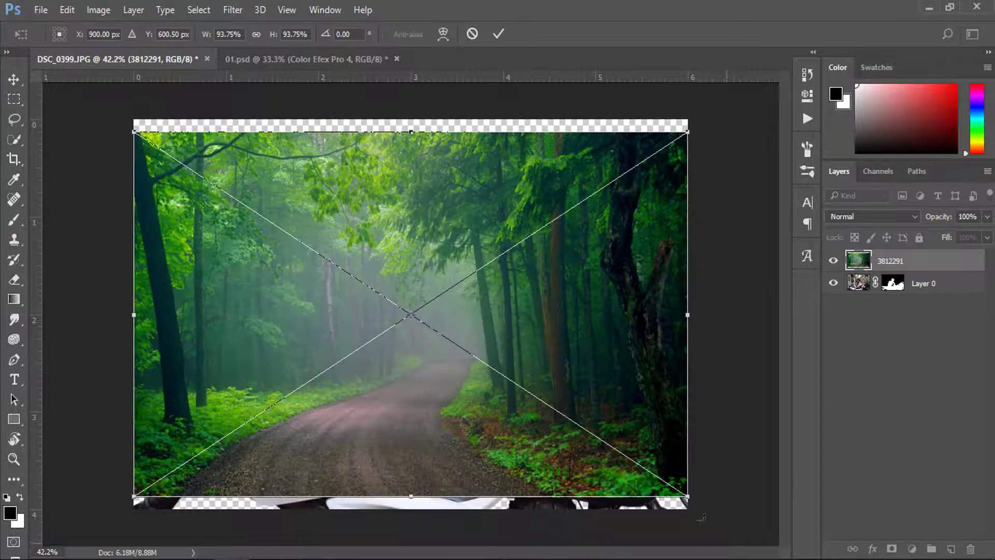
mouse_move(651, 467)
mouse_down()
mouse_move(648, 424)
mouse_move(641, 429)
mouse_up()
key(Return)
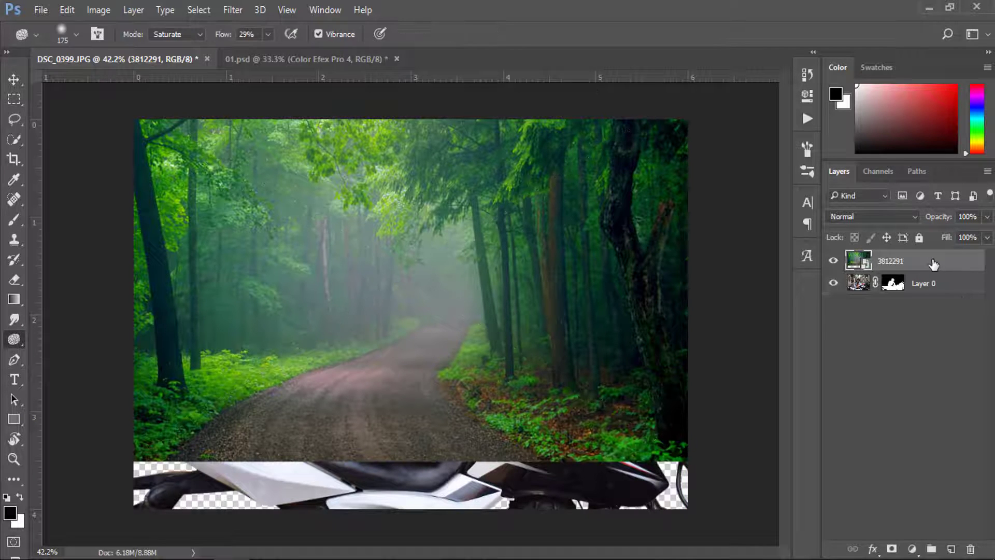
- Move the forest layer below Layer 0, rename it 'Road', and rasterize it
drag(933, 261, 900, 300)
double_click(900, 291)
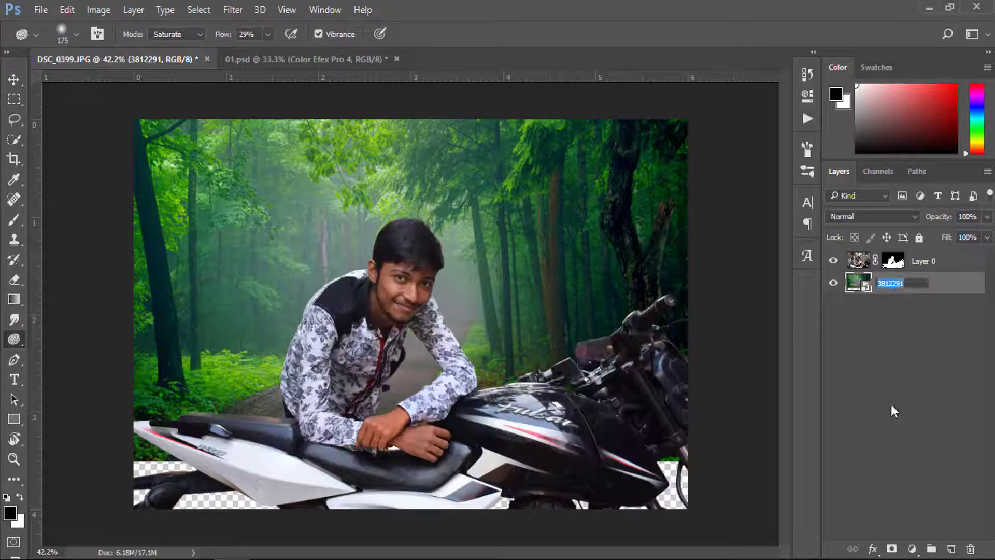
text(Road)
key(Return)
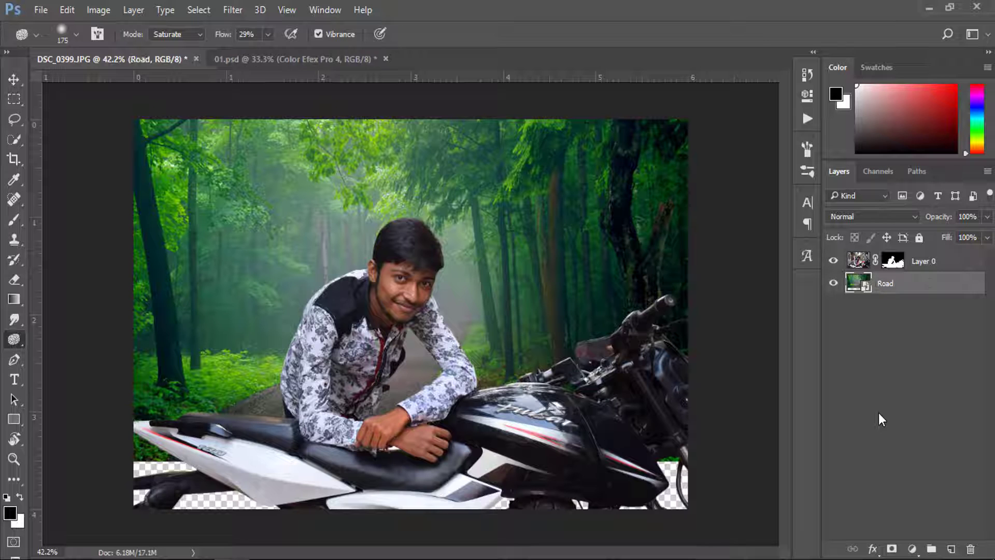
right_click(900, 284)
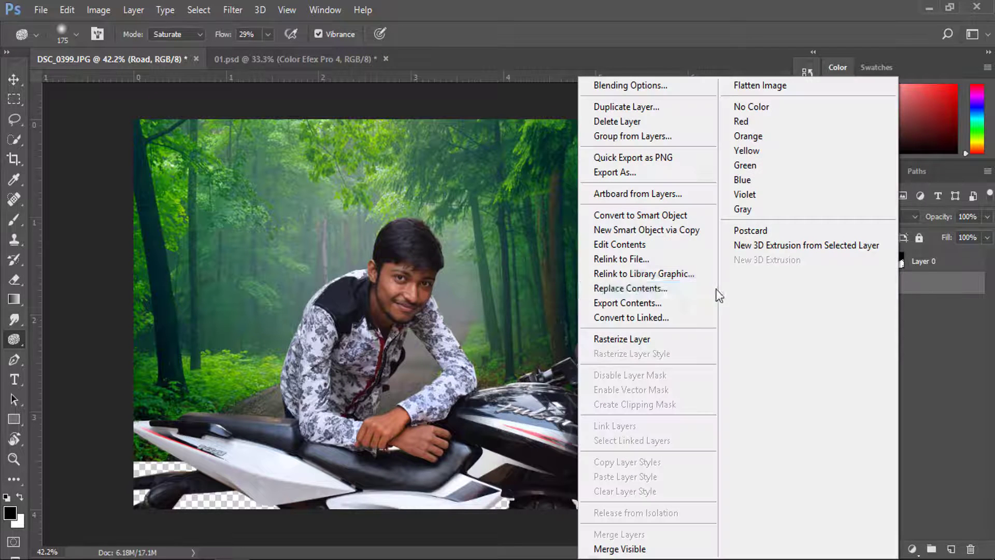
click(637, 338)
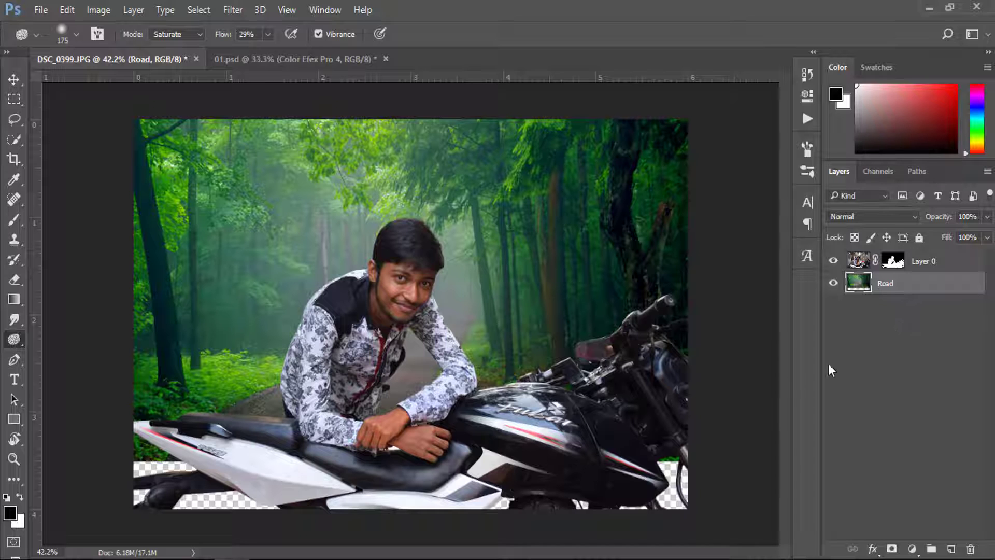
- Free Transform the Road layer to about 102% and reposition it
key(ctrl+t)
drag(694, 460, 688, 452)
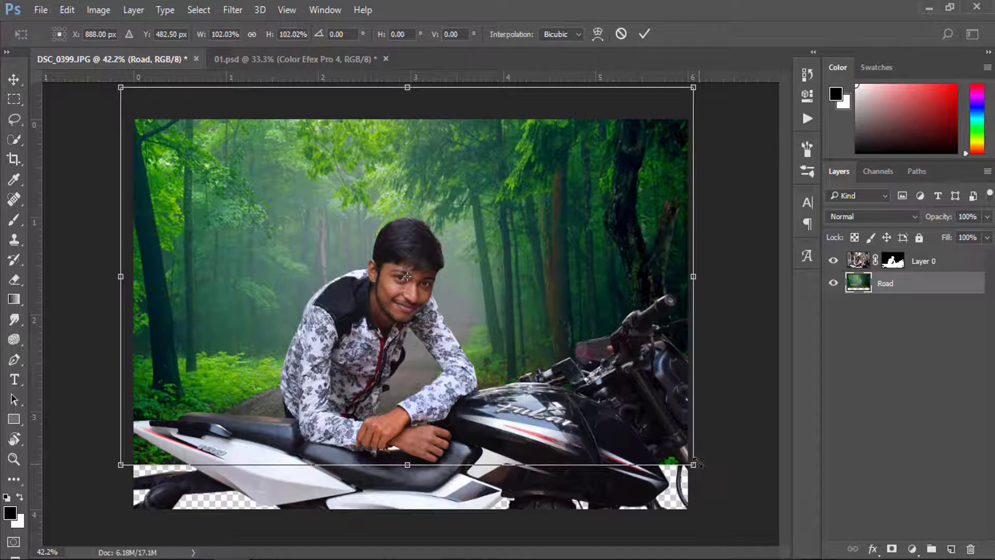
drag(636, 409, 634, 371)
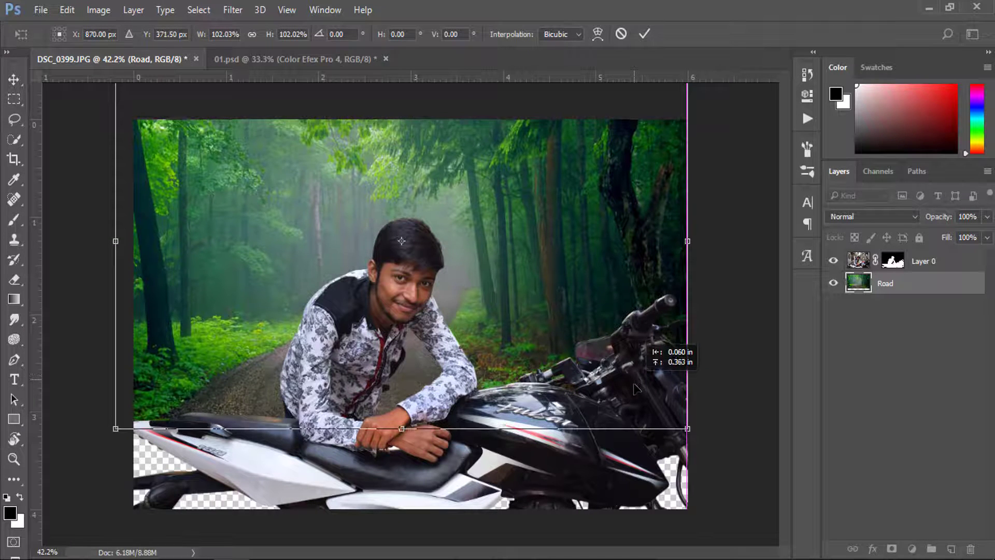
drag(635, 371, 718, 458)
key(Return)
key(o)
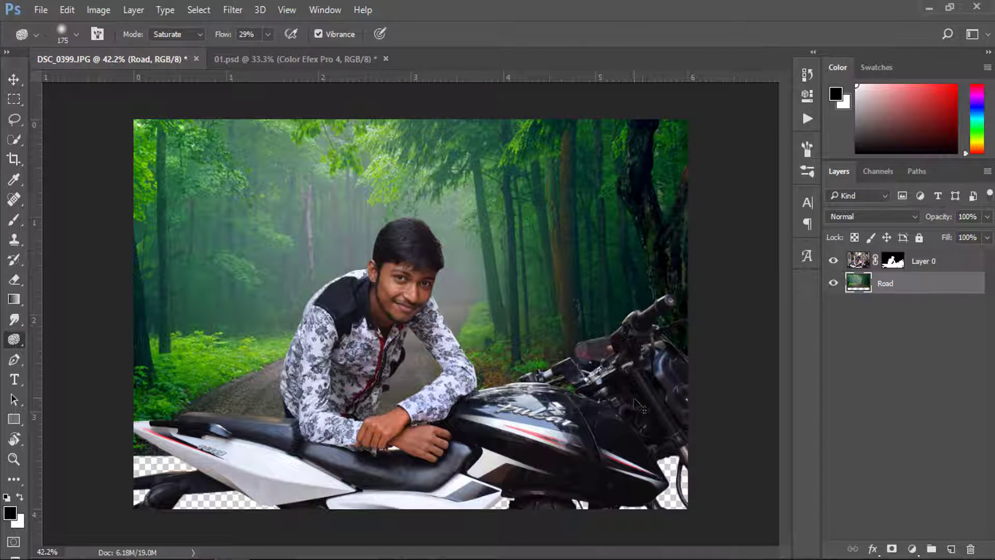
- Enlarge the Road layer to about 104%, nudge it slightly, and apply the transform
key(ctrl+t)
drag(719, 461, 735, 465)
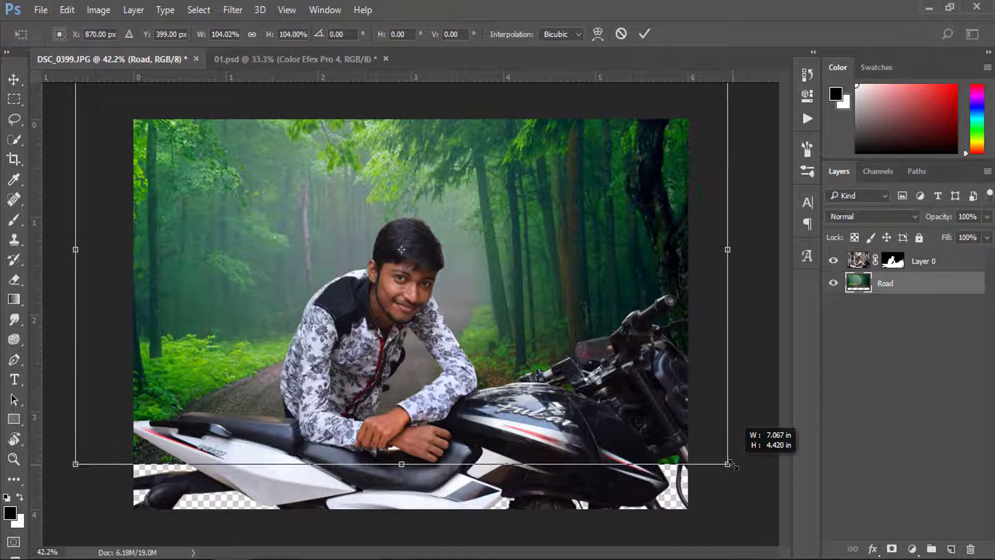
mouse_move(648, 384)
mouse_down()
mouse_move(637, 386)
mouse_move(637, 375)
mouse_up()
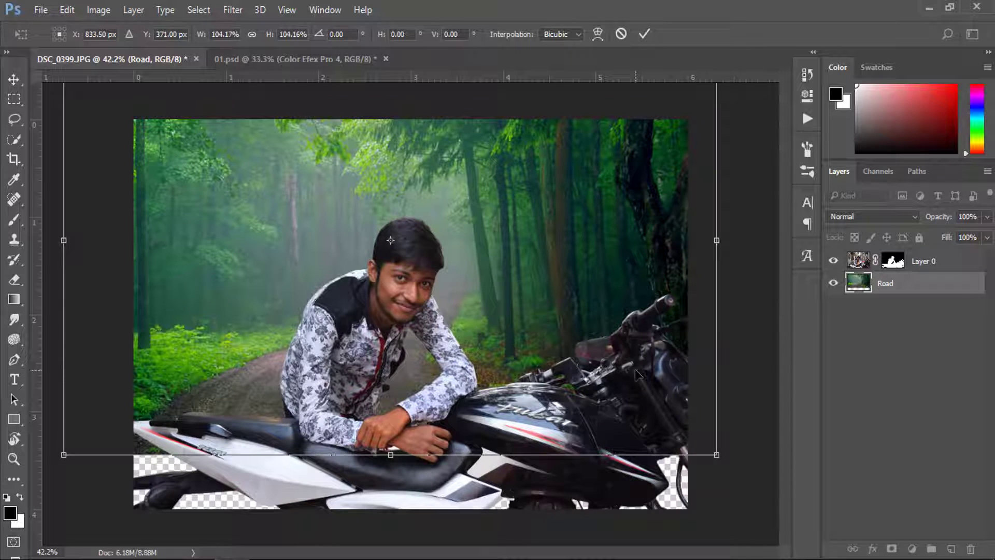
key(o)
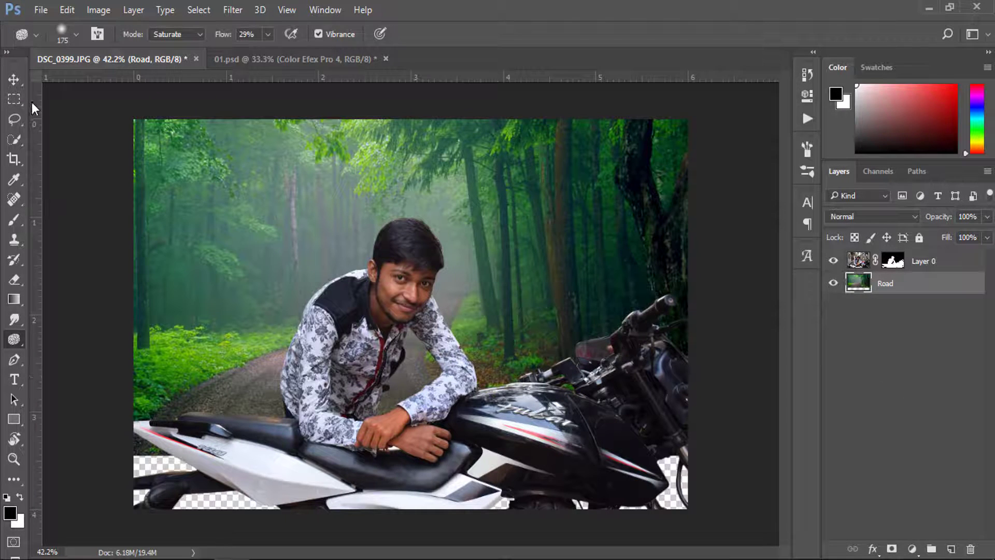
- Hide the motorbike layer and copy the lower road strip to a new layer over the gap
click(14, 99)
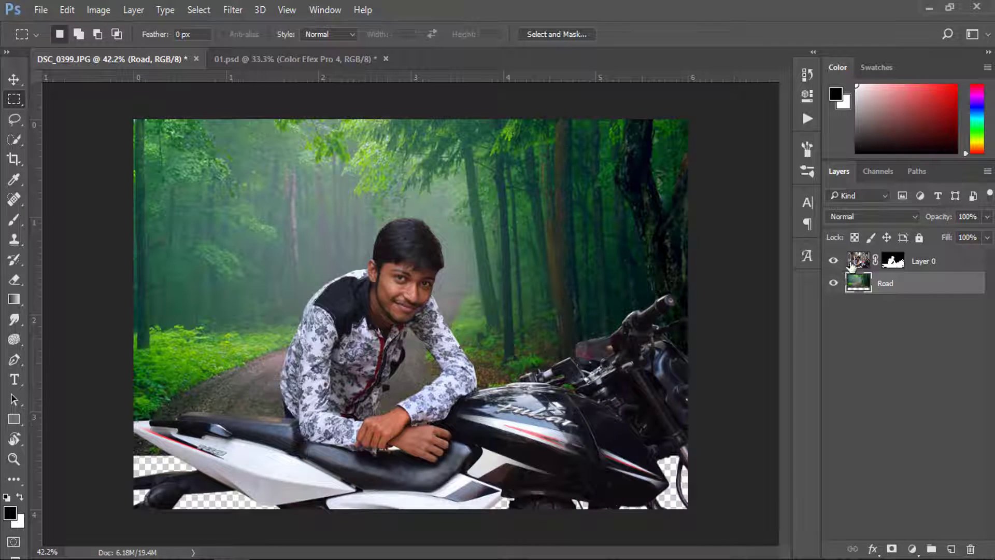
click(834, 260)
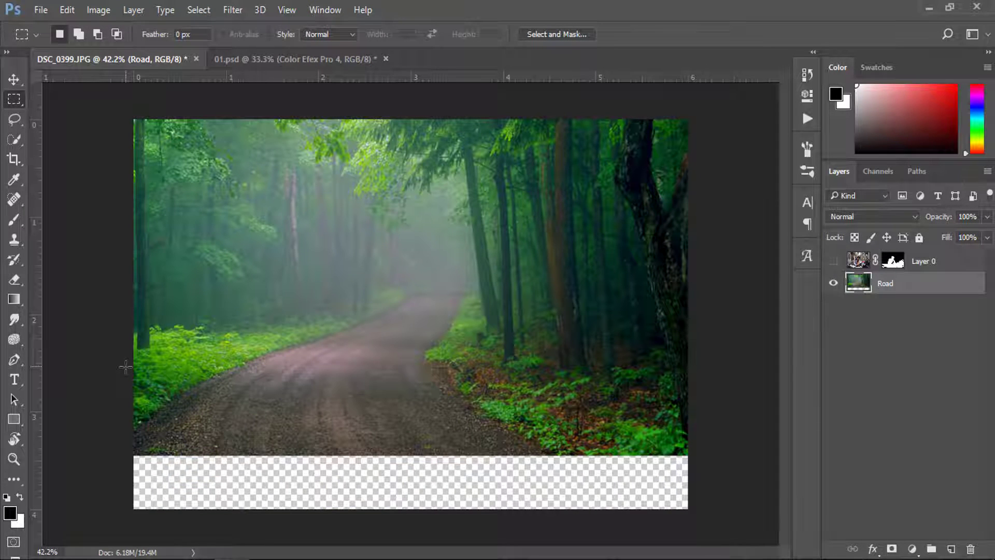
drag(130, 370, 724, 457)
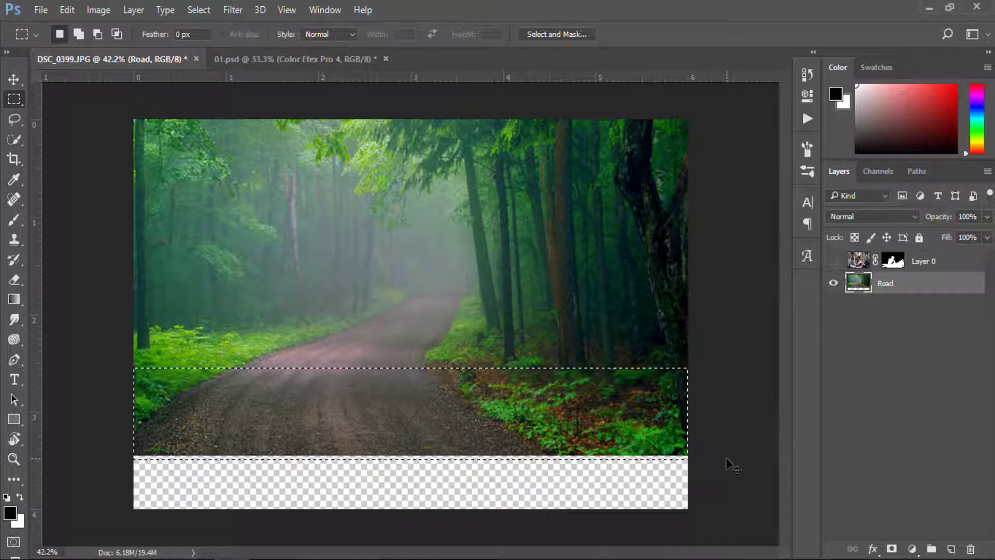
key(ctrl+j)
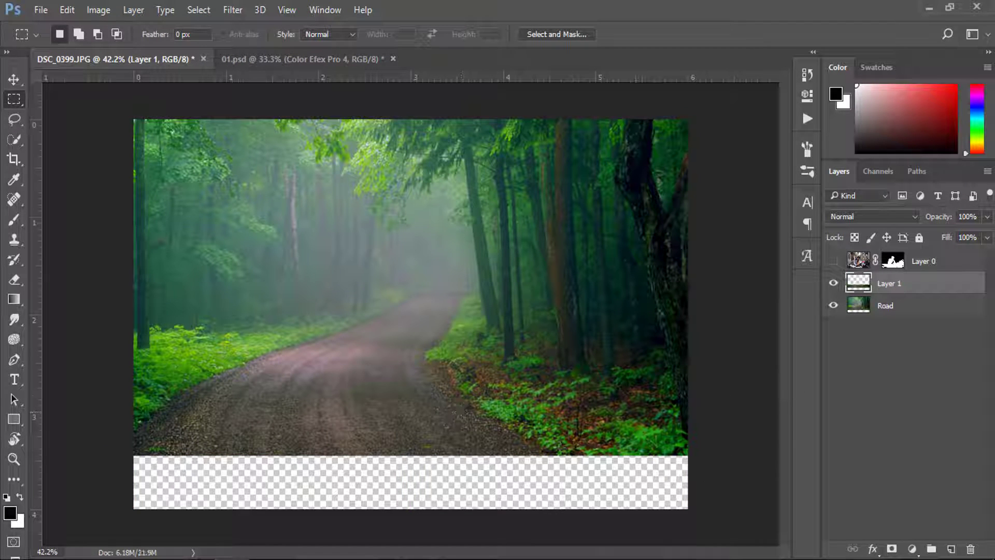
drag(441, 424, 438, 479)
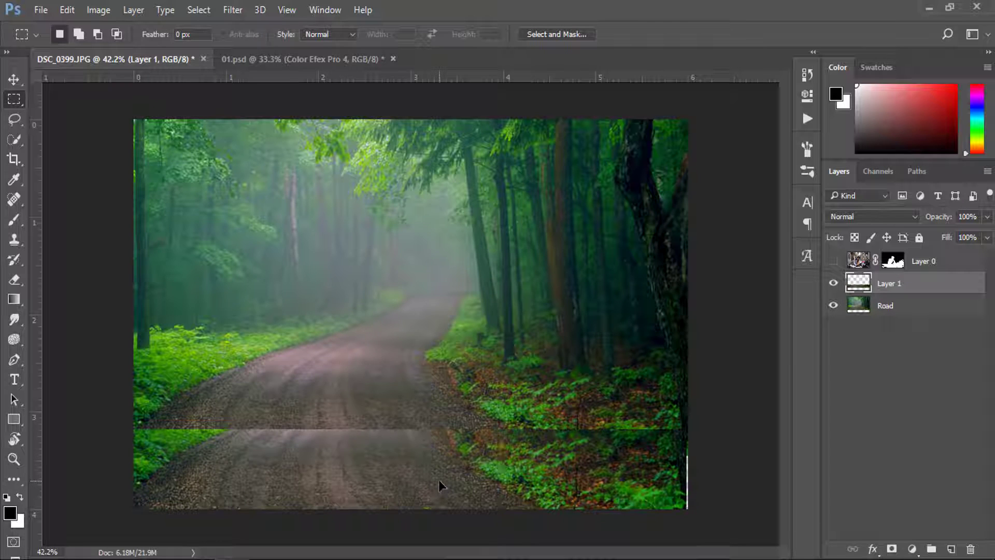
- Enlarge and widen the road-strip copy to about 157% so it covers the empty bottom
key(ctrl+t)
mouse_move(686, 516)
mouse_down()
mouse_move(793, 554)
mouse_move(585, 467)
mouse_up()
key(ctrl+minus)
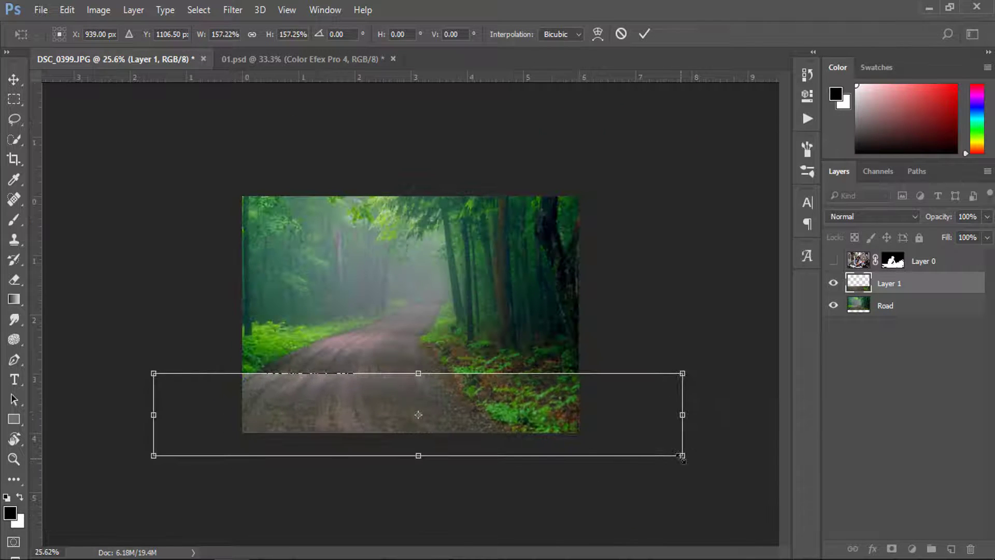
drag(661, 452, 596, 433)
drag(723, 422, 733, 423)
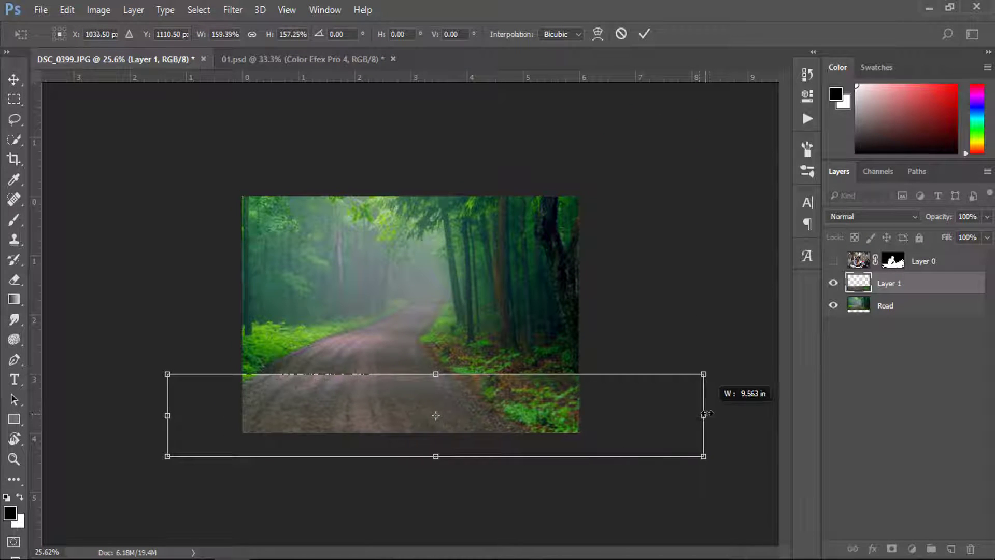
key(ctrl+plus)
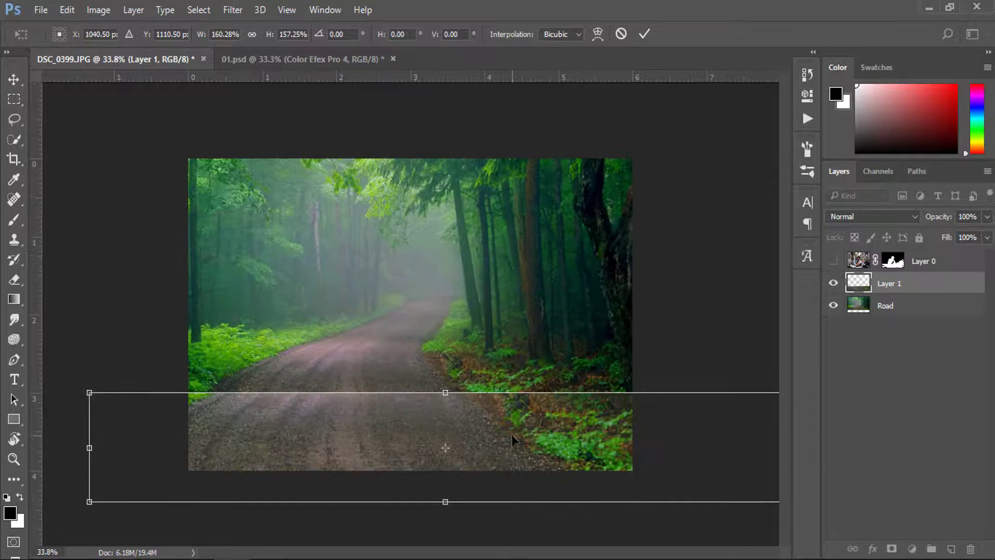
drag(532, 421, 506, 435)
key(Return)
- Stretch the road strip about 107% taller
key(m)
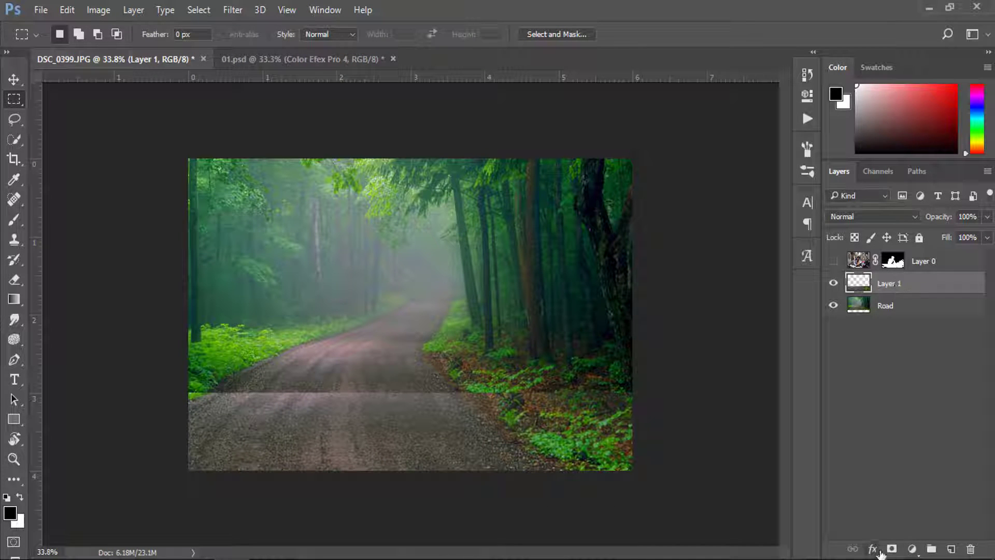
key(ctrl+t)
drag(441, 391, 445, 383)
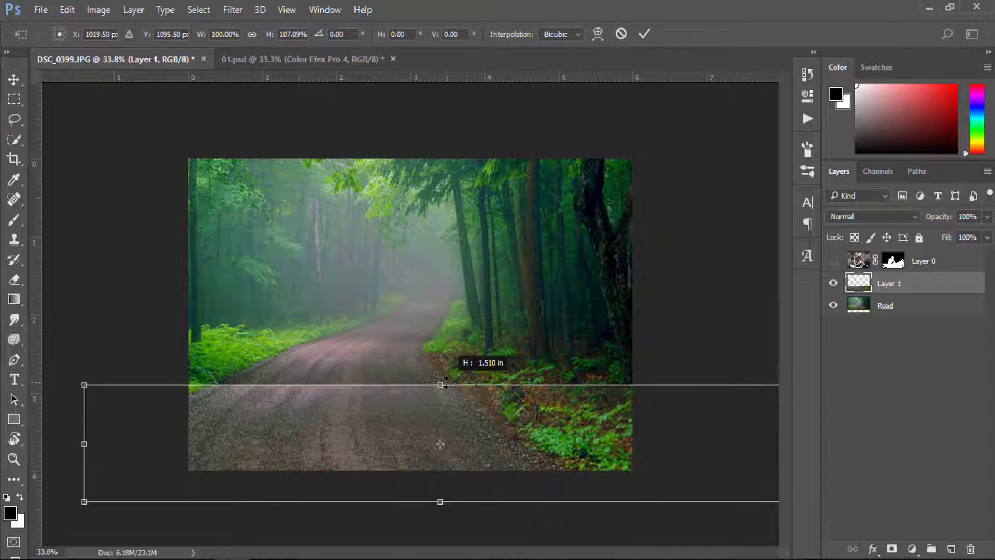
key(Return)
- Mask the road strip and hide it over the bottom-left foliage with a 300 px soft brush
key(m)
click(893, 549)
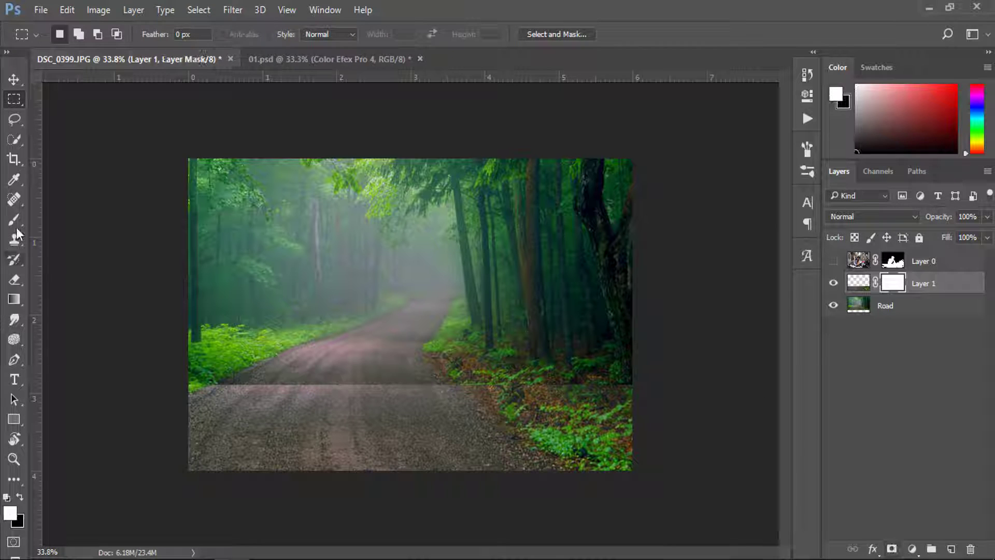
click(14, 220)
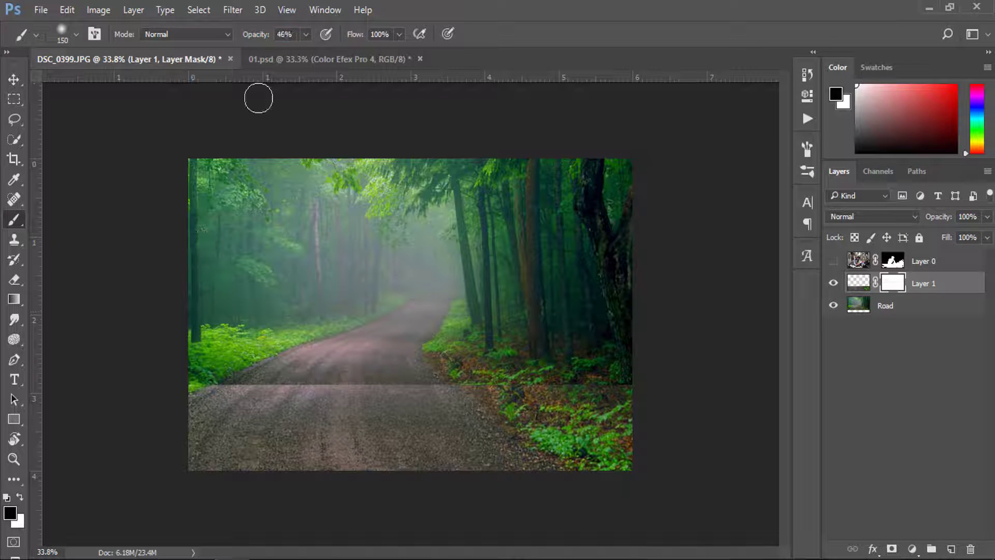
key(bracketright)
key(bracketright)
key(bracketright)
mouse_move(209, 357)
mouse_down()
mouse_move(209, 370)
mouse_move(442, 372)
mouse_up()
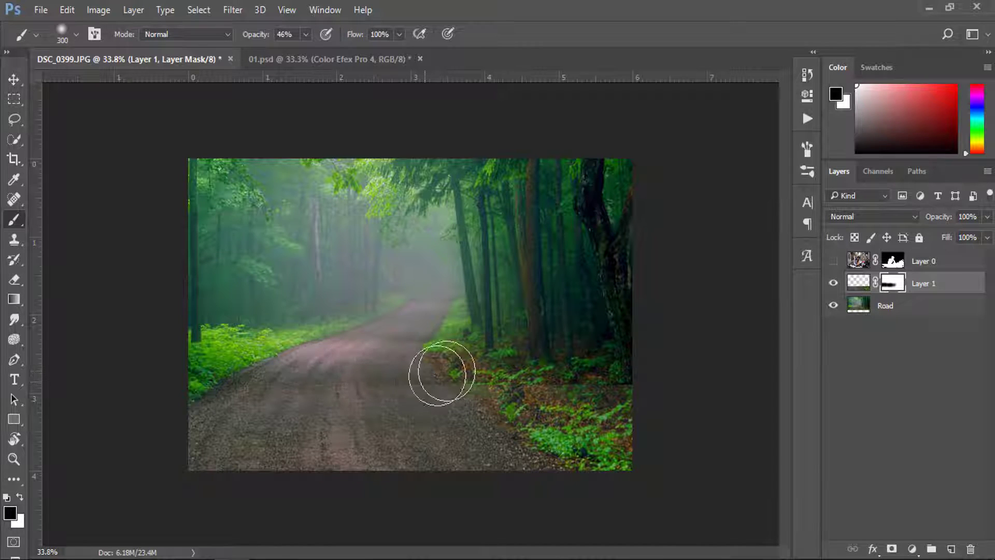
drag(442, 372, 539, 351)
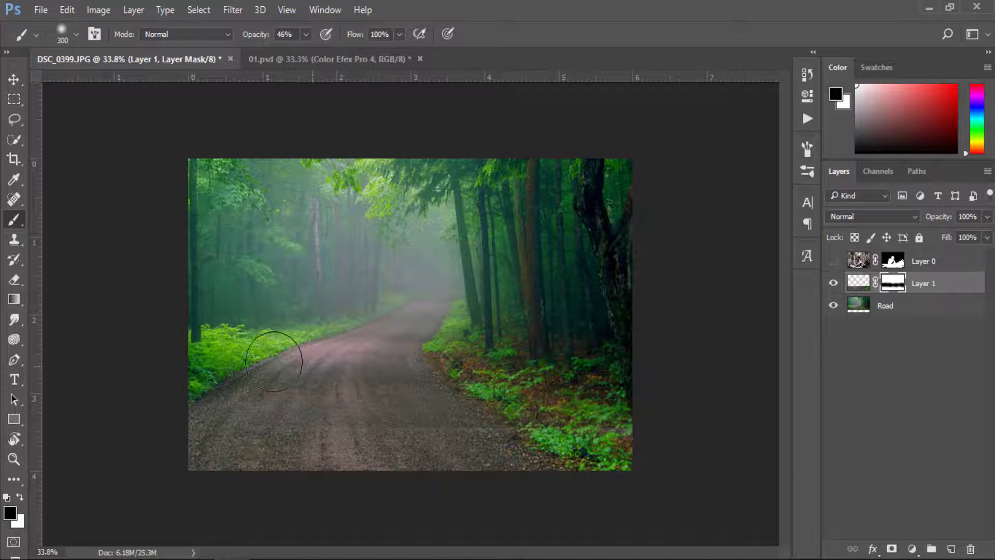
key(ctrl+z)
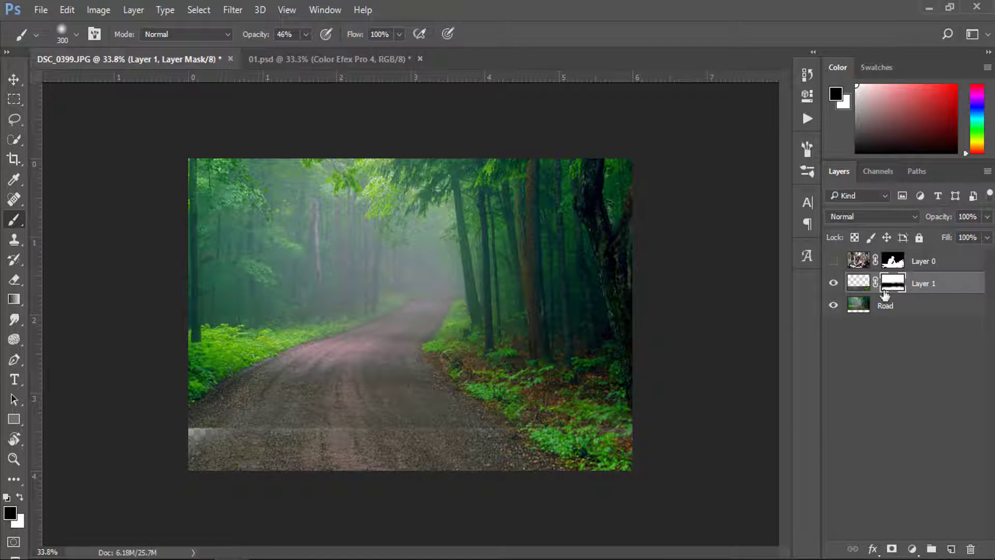
- Refine the strip's mask, restoring the bottom band and blending it into the middle road
click(19, 497)
drag(207, 450, 547, 454)
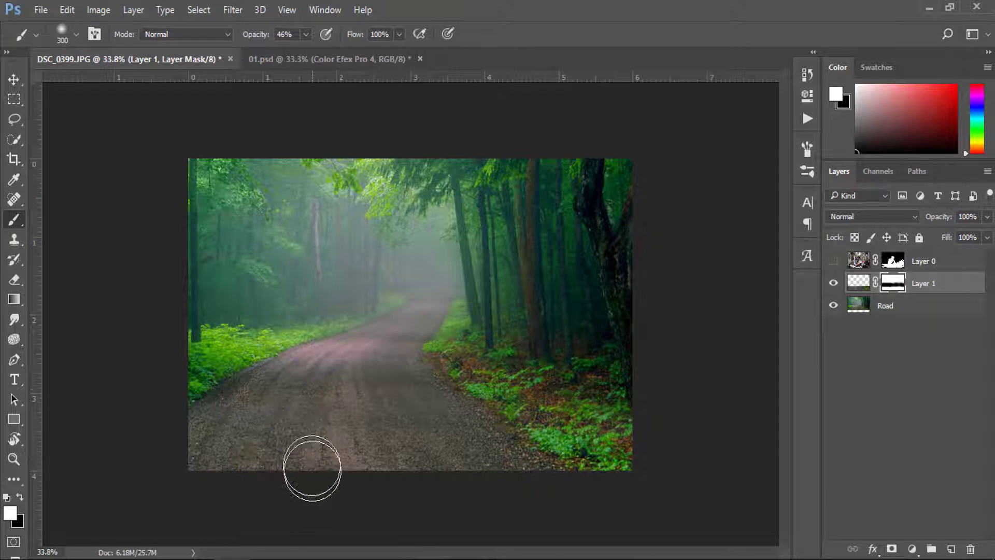
key(x)
drag(233, 392, 293, 401)
scroll(294, 402, up, 2)
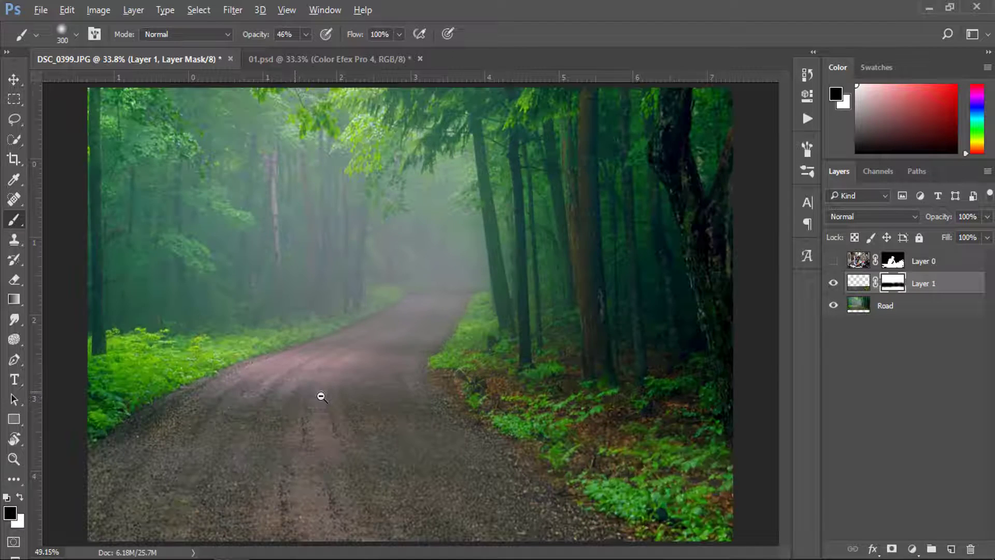
key(bracketleft)
key(bracketleft)
key(bracketleft)
key(bracketleft)
mouse_move(200, 441)
mouse_down()
mouse_move(204, 453)
mouse_move(371, 452)
mouse_move(449, 481)
mouse_up()
key(x)
mouse_move(150, 498)
mouse_down()
mouse_move(509, 491)
mouse_move(483, 488)
mouse_move(595, 484)
mouse_move(591, 473)
mouse_move(729, 493)
mouse_up()
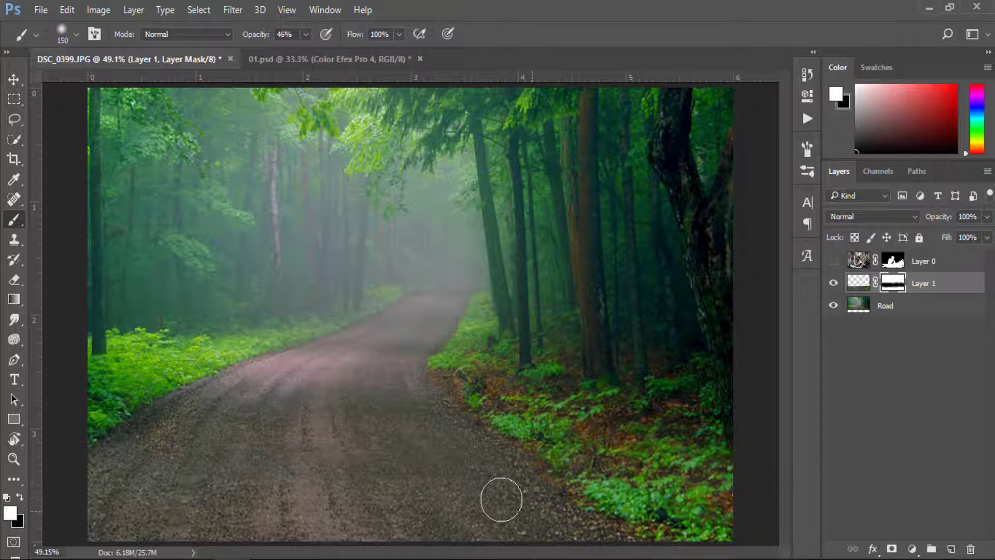
scroll(500, 498, down, 2)
- Spot-heal lower-left road blemishes with a 70 px brush, then select Road with Layer 1
key(j)
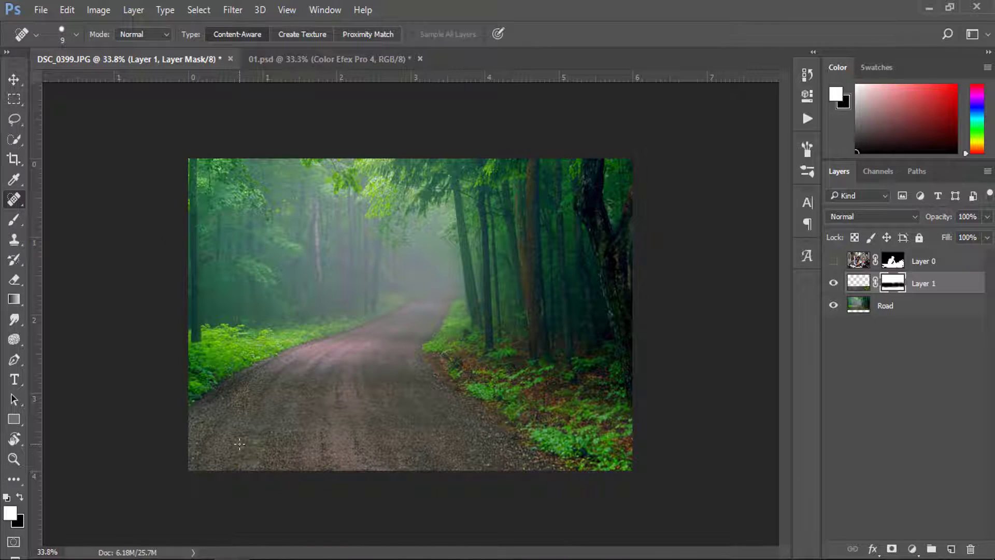
key(bracketright)
key(bracketright)
drag(228, 432, 200, 458)
mouse_move(259, 435)
mouse_down()
mouse_move(246, 448)
mouse_move(259, 459)
mouse_move(392, 471)
mouse_up()
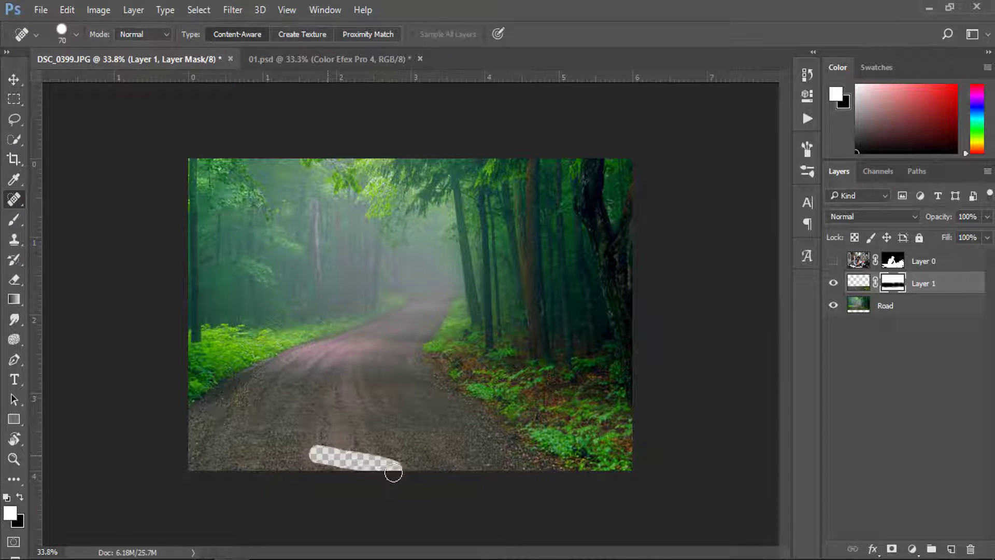
shift+click(896, 305)
- Merge the road strip into the Road layer and spot-heal the remaining road marks
key(ctrl+e)
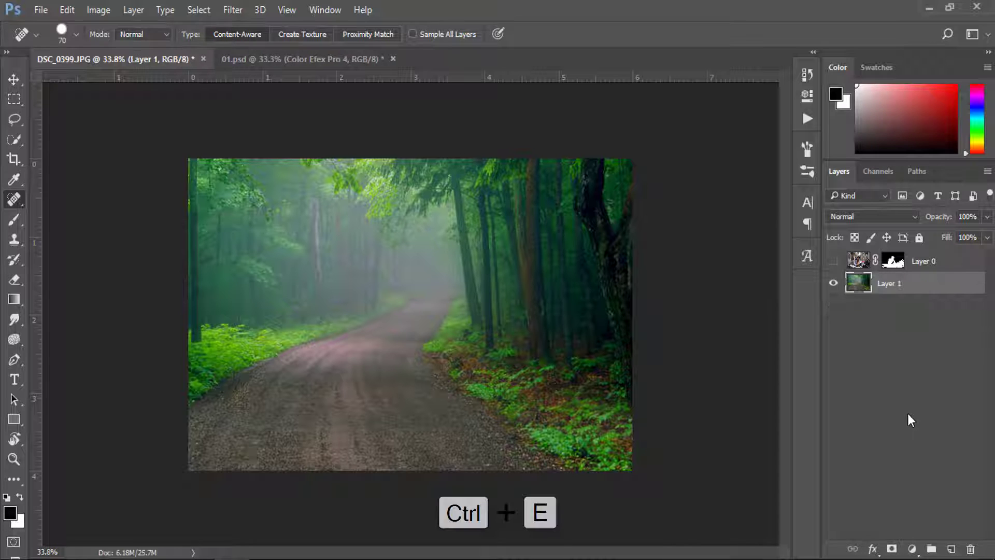
click(832, 283)
drag(350, 432, 350, 462)
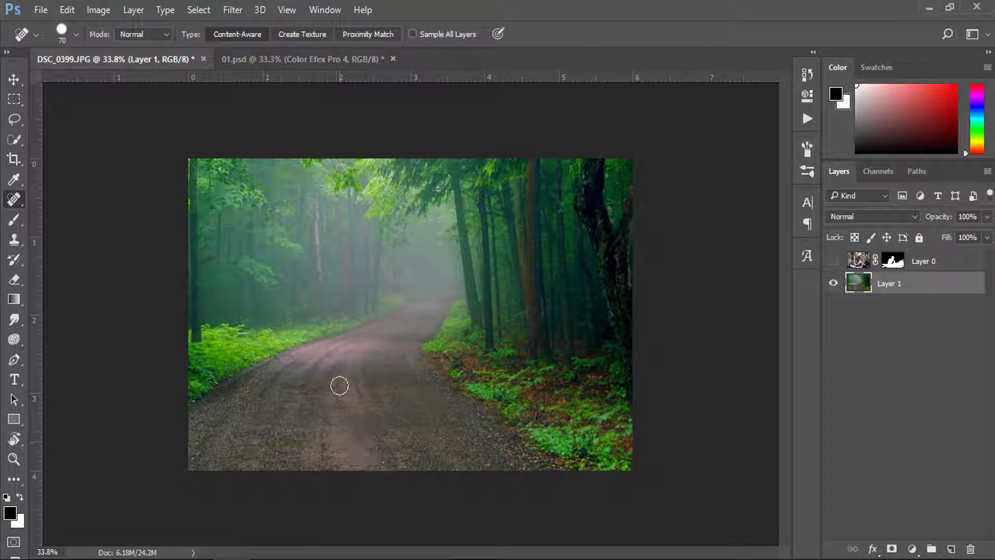
drag(340, 393, 318, 469)
click(282, 450)
click(226, 451)
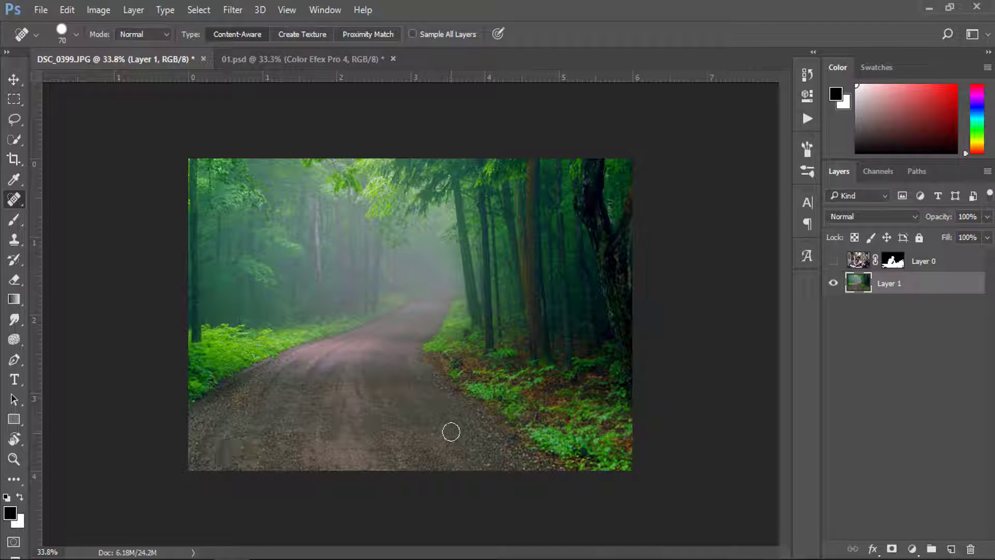
drag(438, 417, 482, 464)
drag(422, 456, 485, 457)
- Make the man and motorbike layer visible again
scroll(449, 431, up, 2)
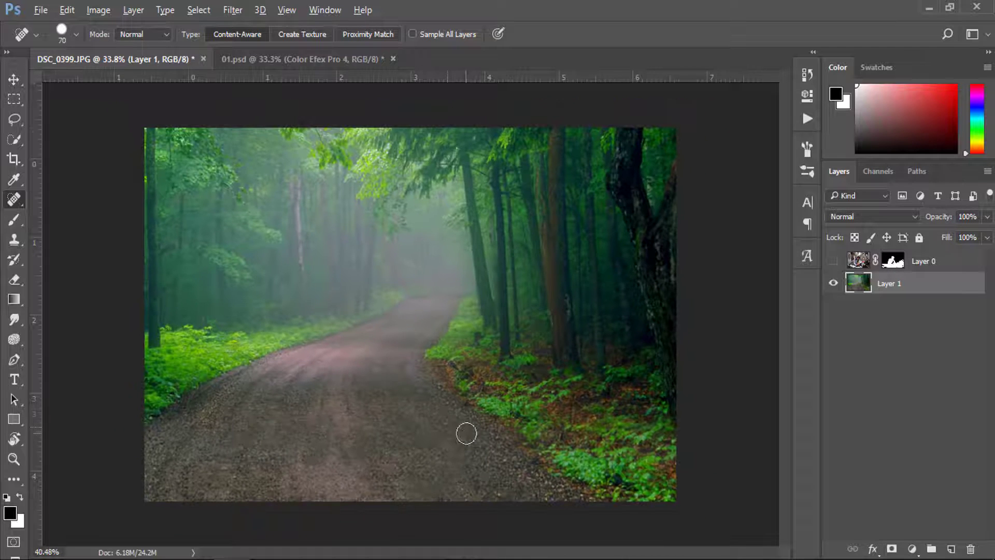
click(833, 261)
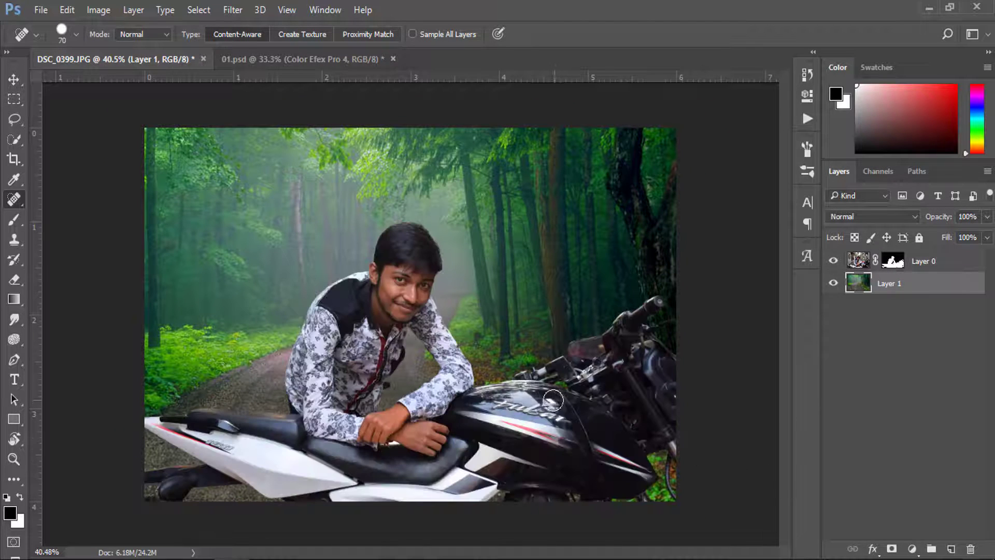
scroll(526, 415, down, 1)
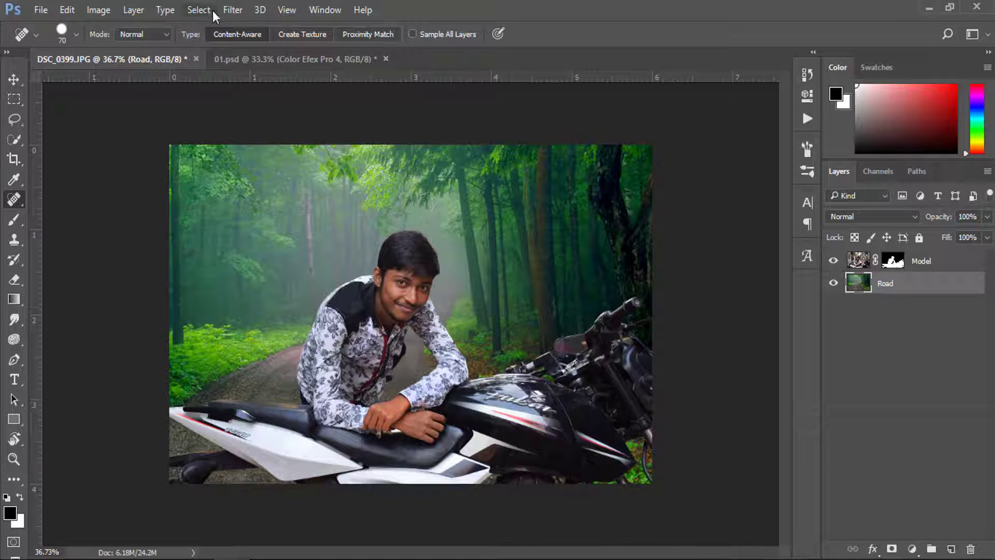
- Duplicate the Road layer and give the copy a Gaussian Blur of about 3.9 pixels
key(ctrl+j)
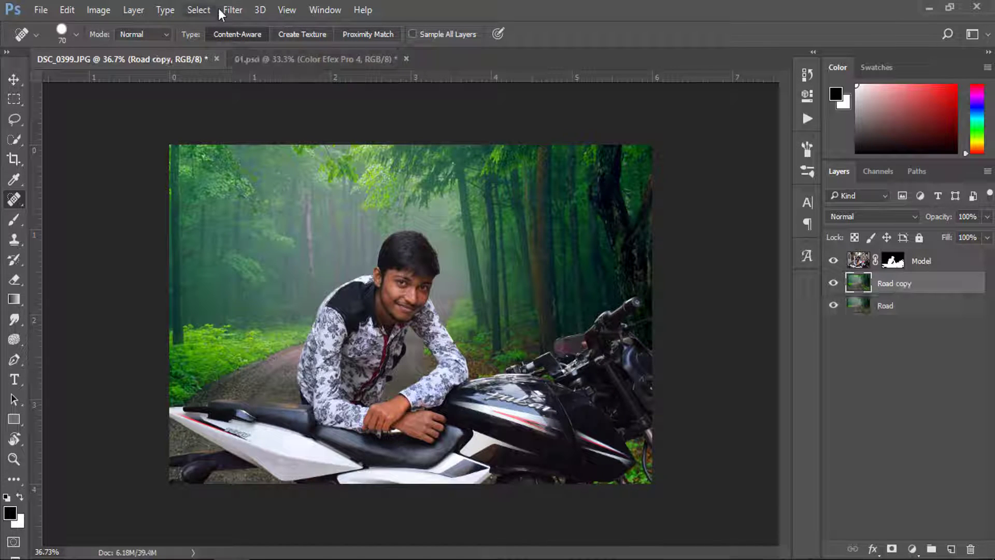
click(233, 10)
mouse_move(240, 179)
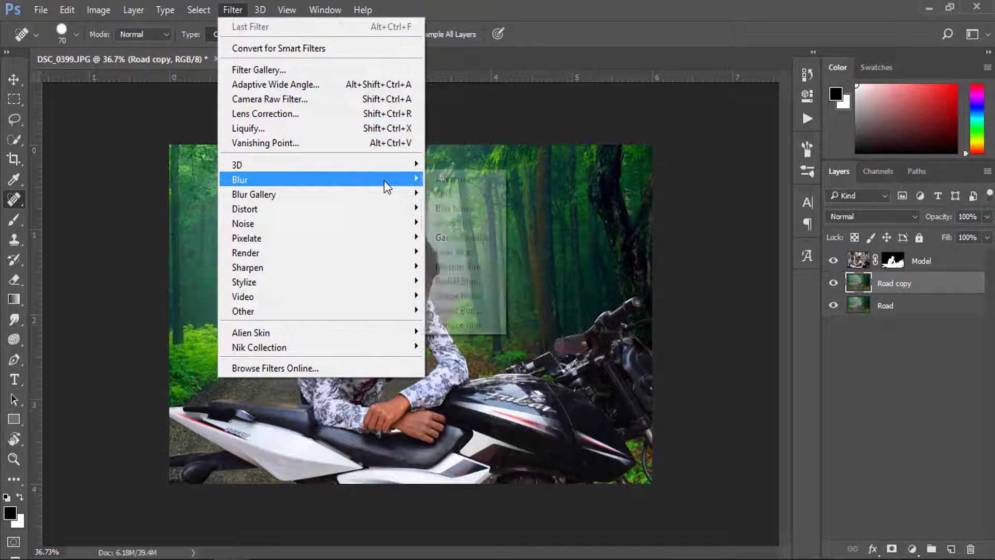
click(464, 236)
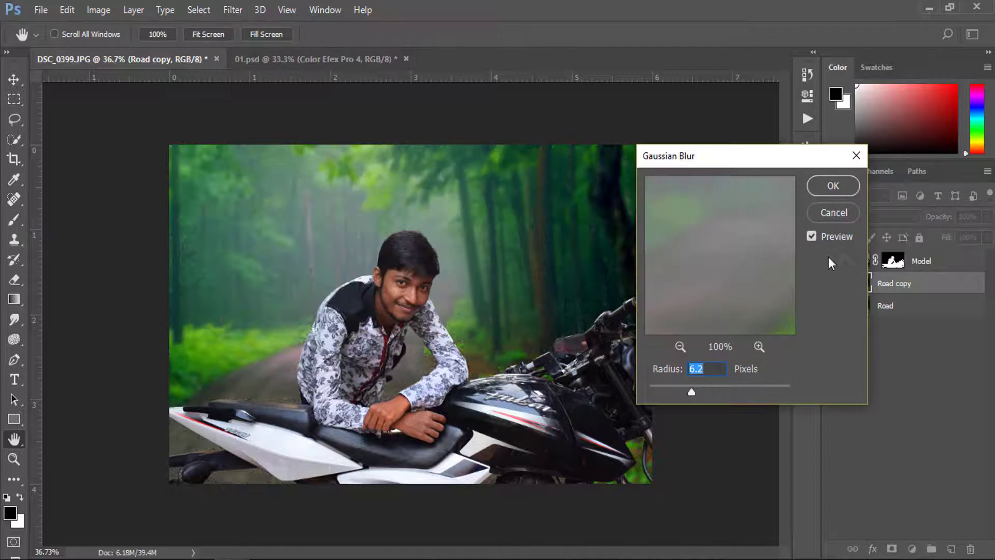
drag(748, 163, 677, 166)
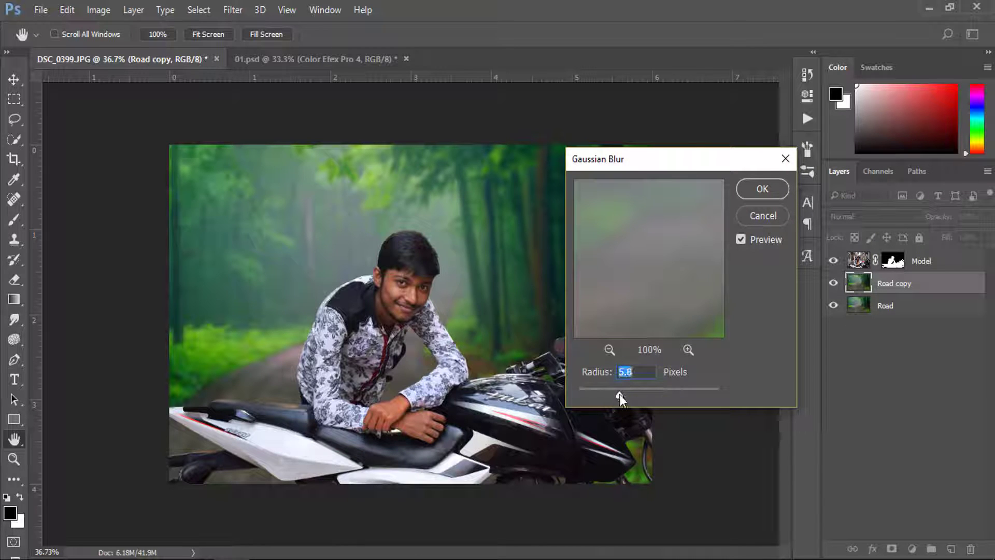
drag(620, 394, 614, 395)
drag(675, 166, 751, 169)
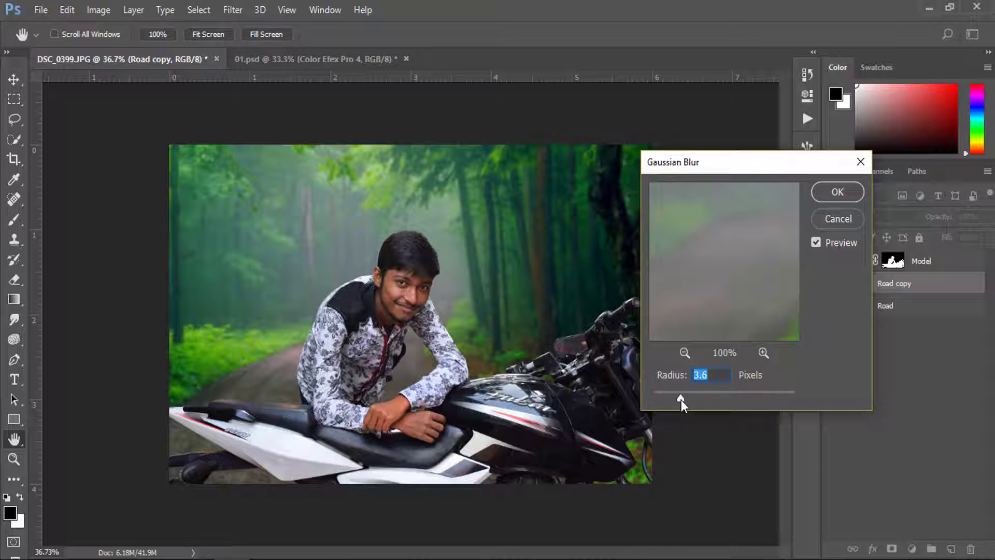
drag(679, 400, 683, 400)
click(832, 191)
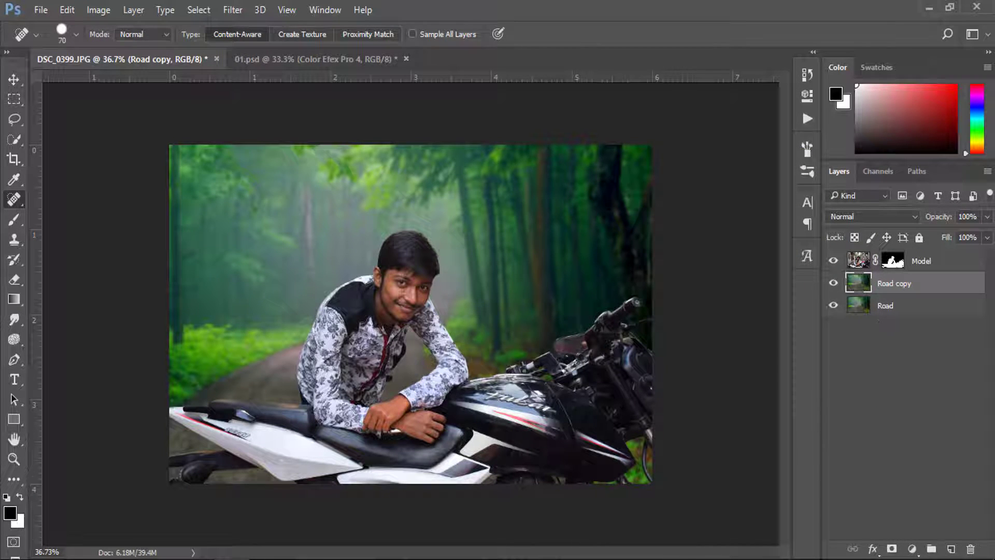
- Mask Road copy and paint the blur off the lower road and right tree edge with a 400 px brush
click(890, 550)
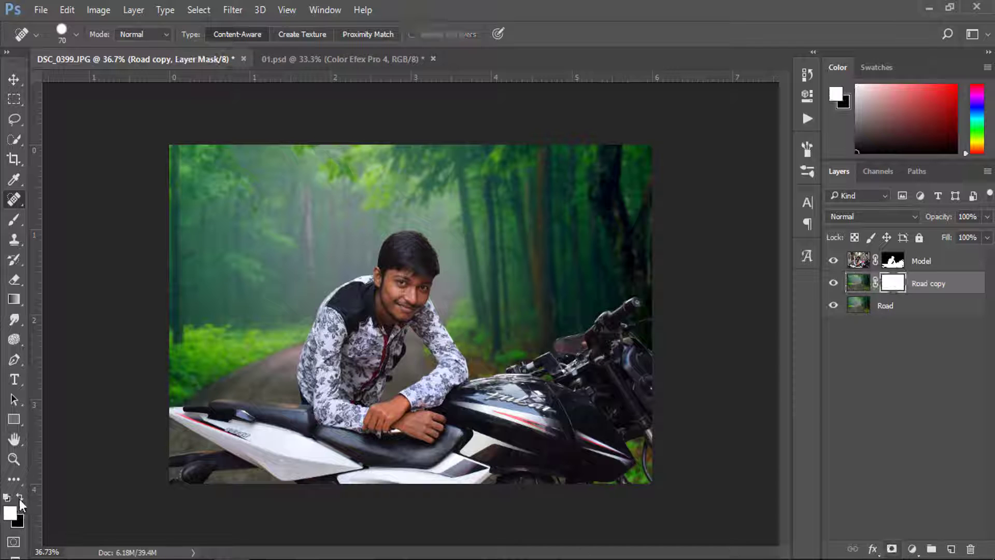
click(14, 219)
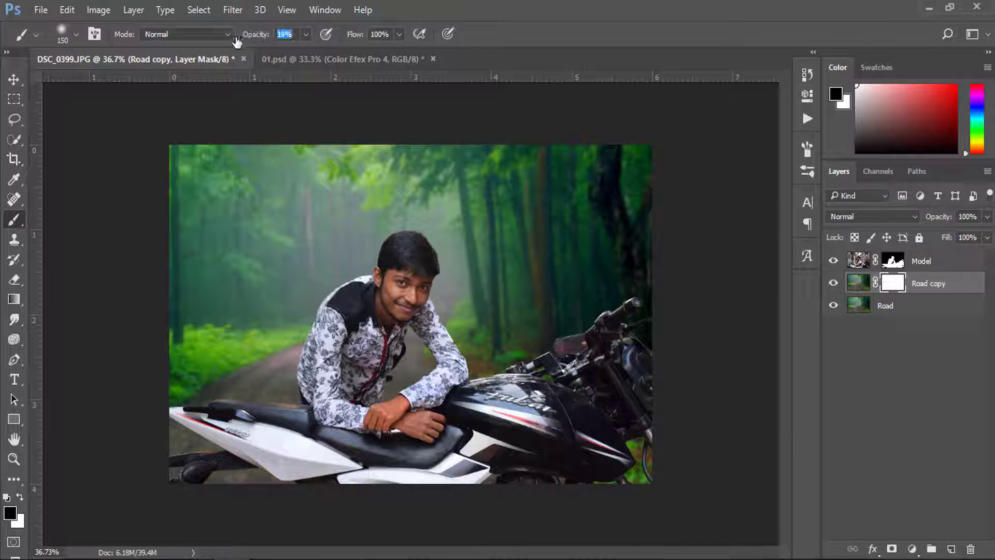
click(833, 260)
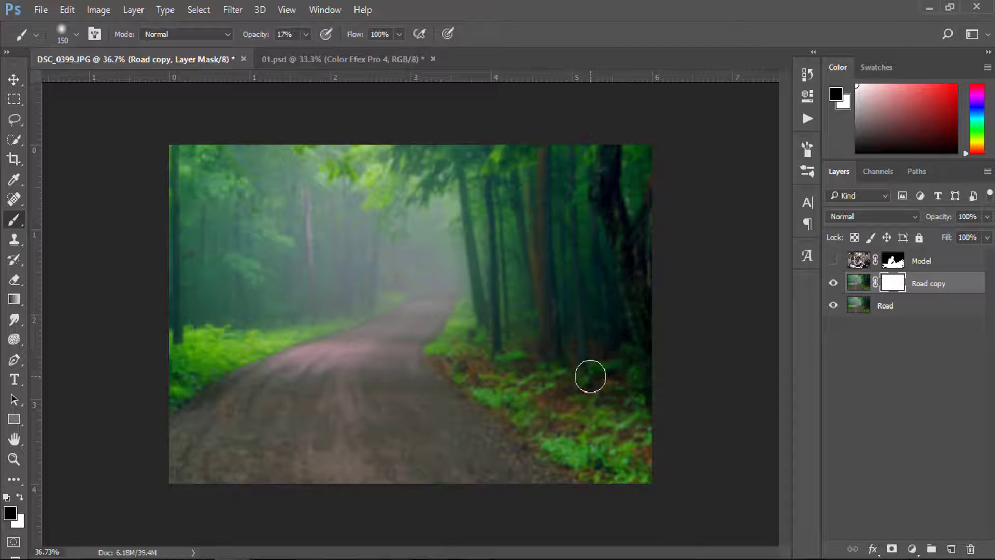
key(bracketright)
key(bracketright)
key(bracketright)
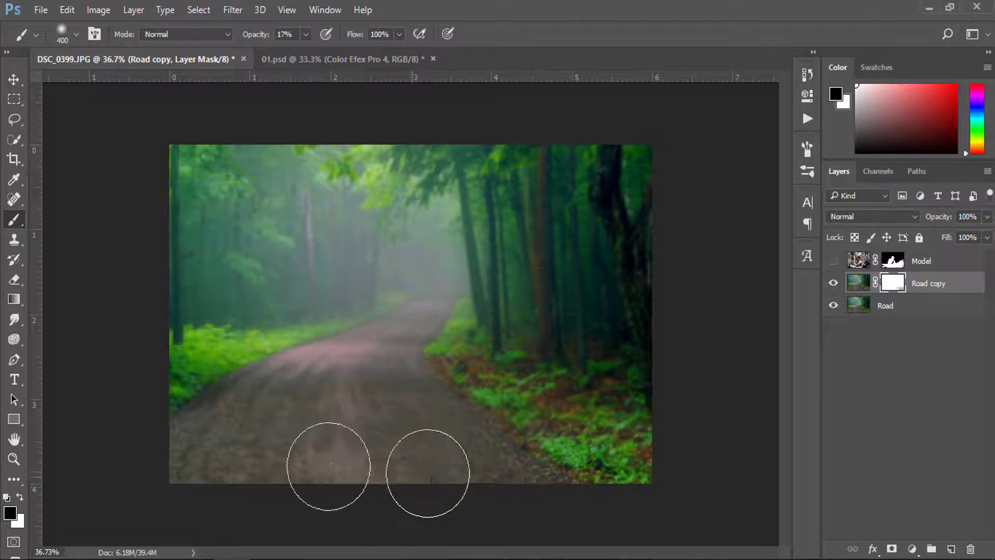
mouse_move(230, 465)
mouse_down()
mouse_move(188, 451)
mouse_move(228, 456)
mouse_move(178, 421)
mouse_move(228, 399)
mouse_move(200, 433)
mouse_move(216, 456)
mouse_move(344, 395)
mouse_move(341, 425)
mouse_move(418, 461)
mouse_move(573, 471)
mouse_move(644, 433)
mouse_move(537, 407)
mouse_move(676, 411)
mouse_move(477, 440)
mouse_up()
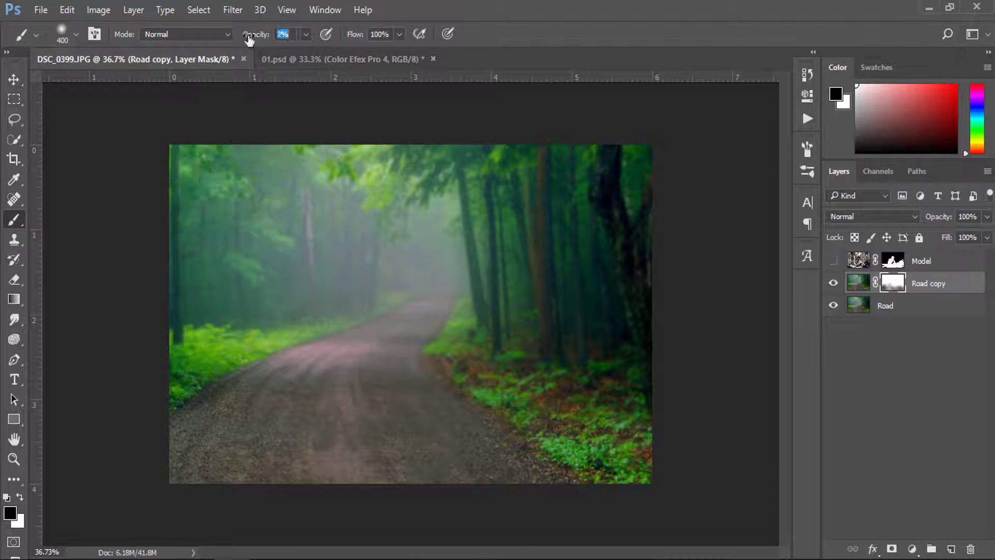
mouse_move(651, 267)
mouse_down()
mouse_move(640, 251)
mouse_move(662, 262)
mouse_move(703, 474)
mouse_up()
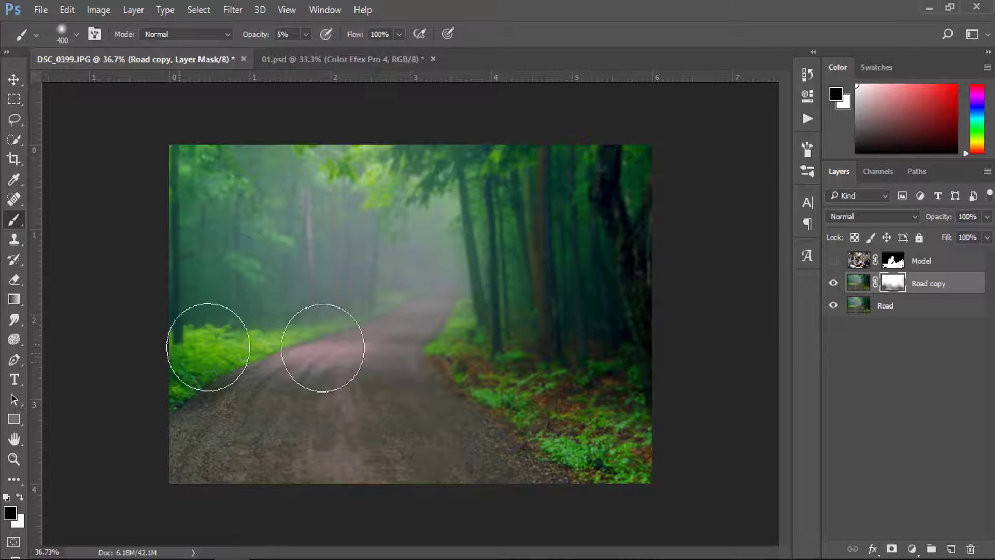
mouse_move(377, 459)
mouse_down()
mouse_move(393, 367)
mouse_move(351, 451)
mouse_move(429, 493)
mouse_move(604, 477)
mouse_move(222, 466)
mouse_move(608, 496)
mouse_up()
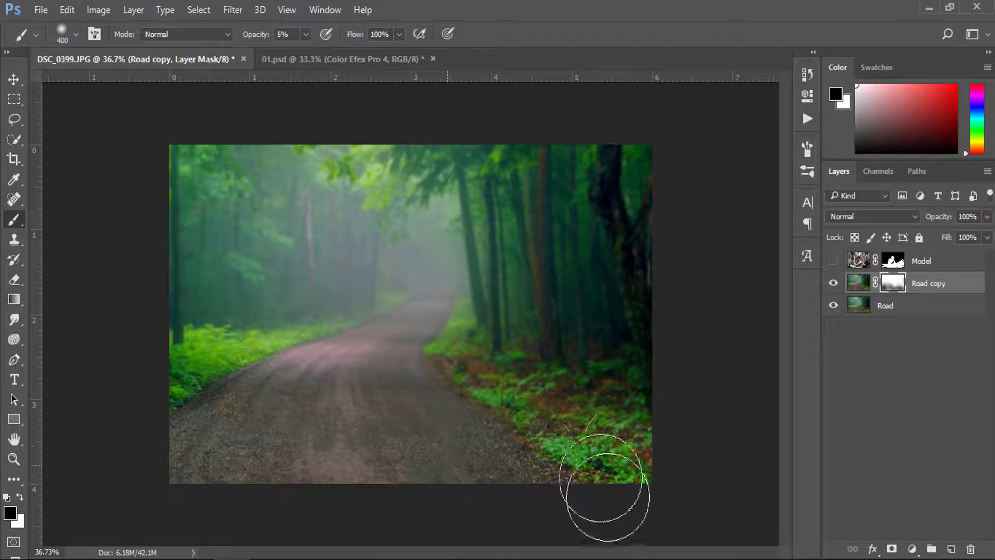
- Check the blend with the motorbike shown, hide it again, and target the Road copy image
click(833, 260)
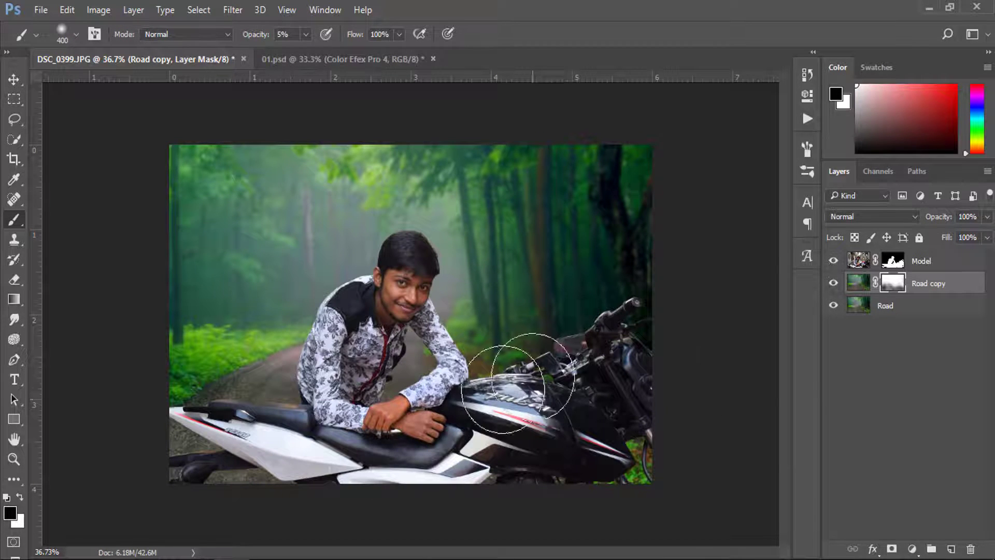
scroll(509, 439, down, 1)
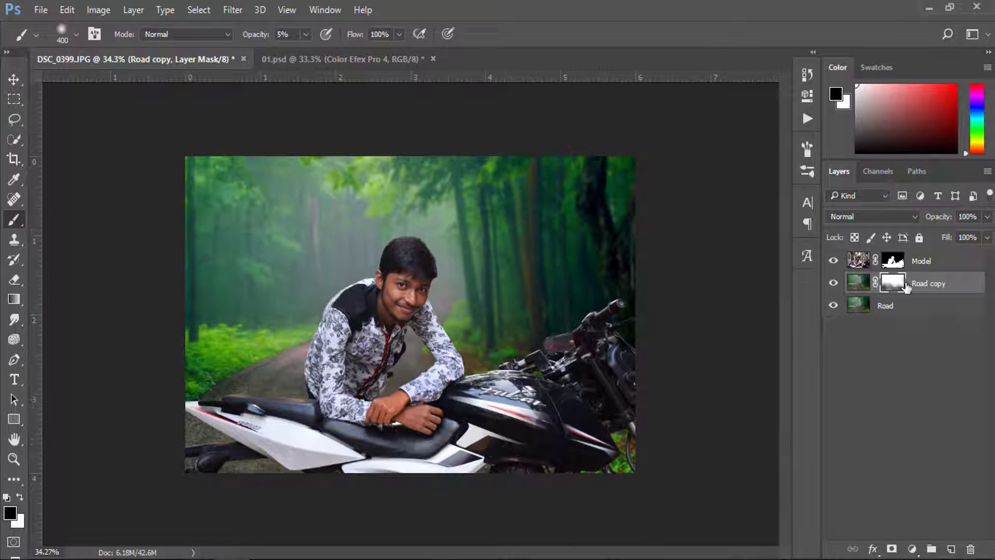
click(833, 261)
key(ctrl+2)
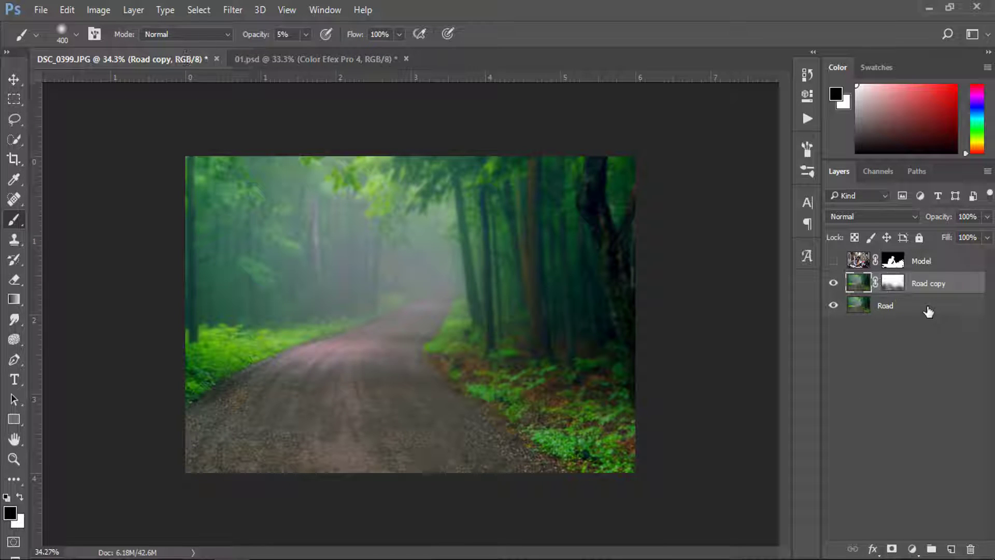
- Add a Color Balance layer shifting midtones to about +12 red and -22 yellow
click(912, 548)
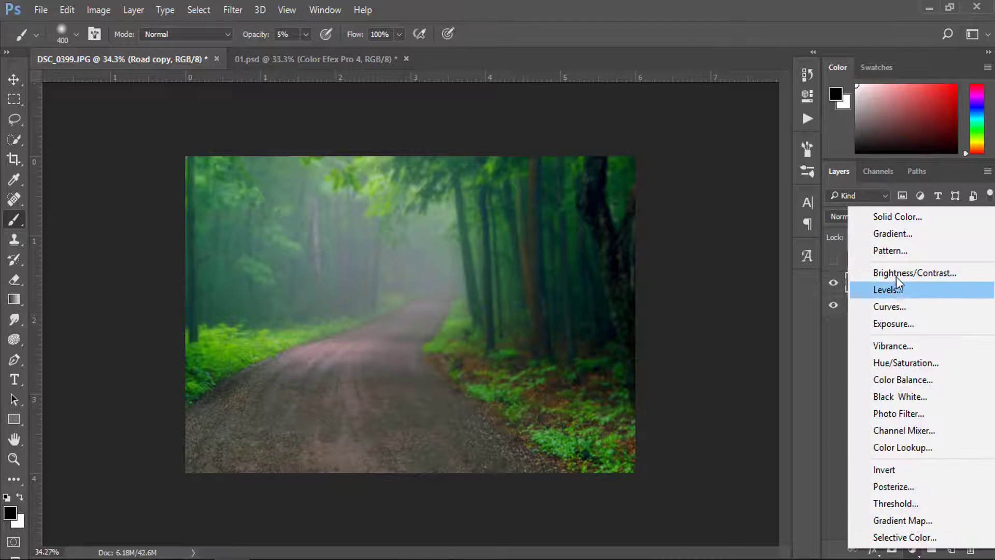
click(893, 382)
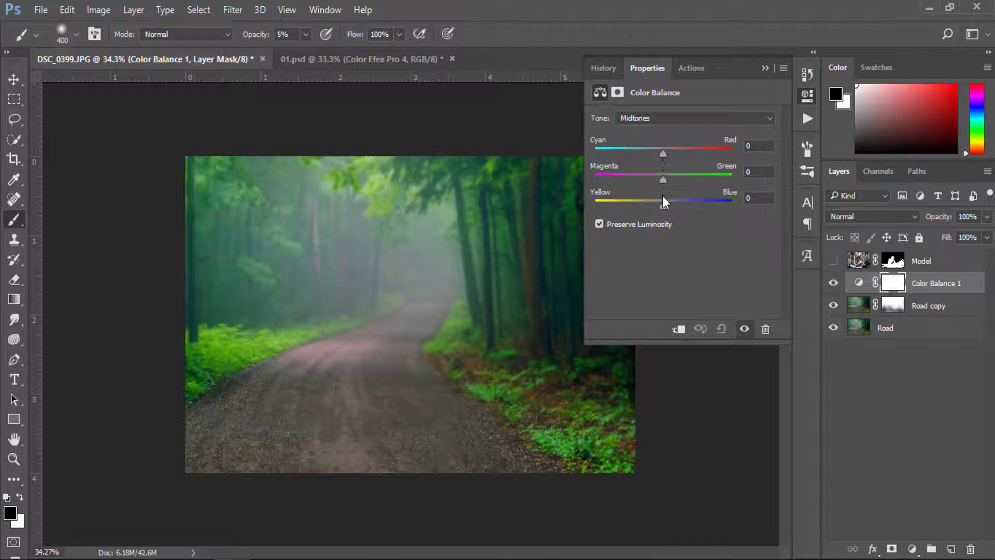
drag(663, 196, 649, 208)
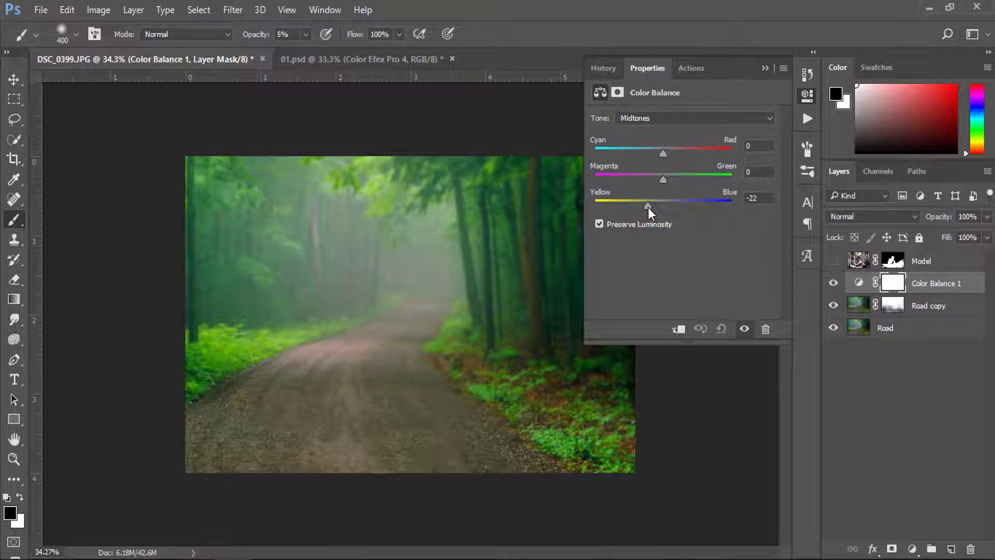
drag(647, 207, 650, 205)
drag(669, 152, 670, 157)
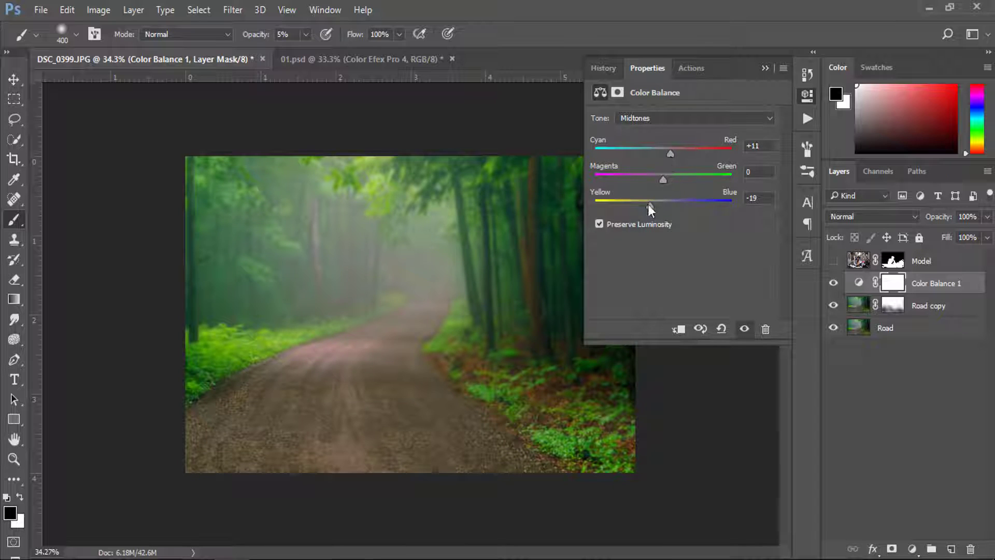
drag(647, 204, 646, 206)
drag(673, 153, 674, 152)
click(764, 68)
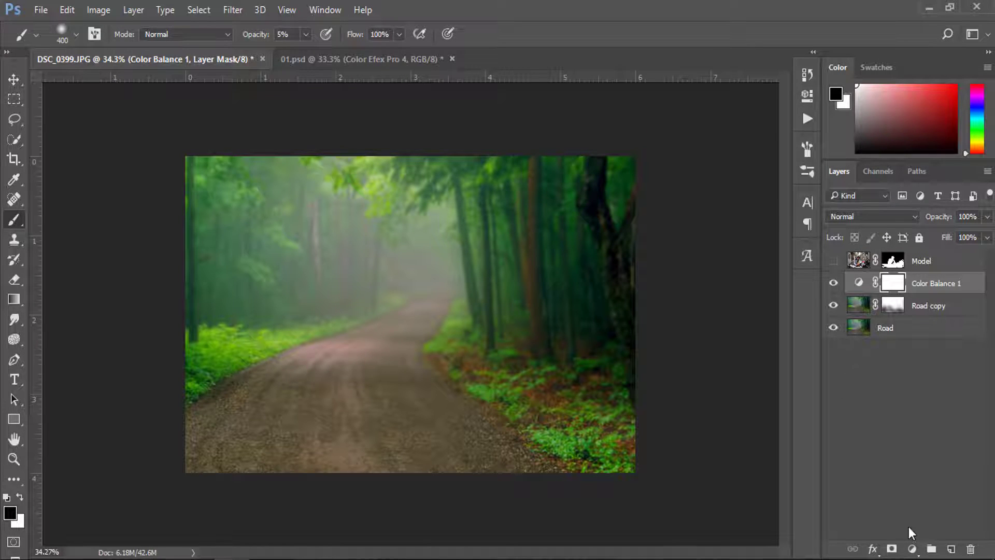
- Add a Curves layer that lifts the RGB blacks, dips the midtones, and raises the Blue shadows
click(919, 551)
click(884, 304)
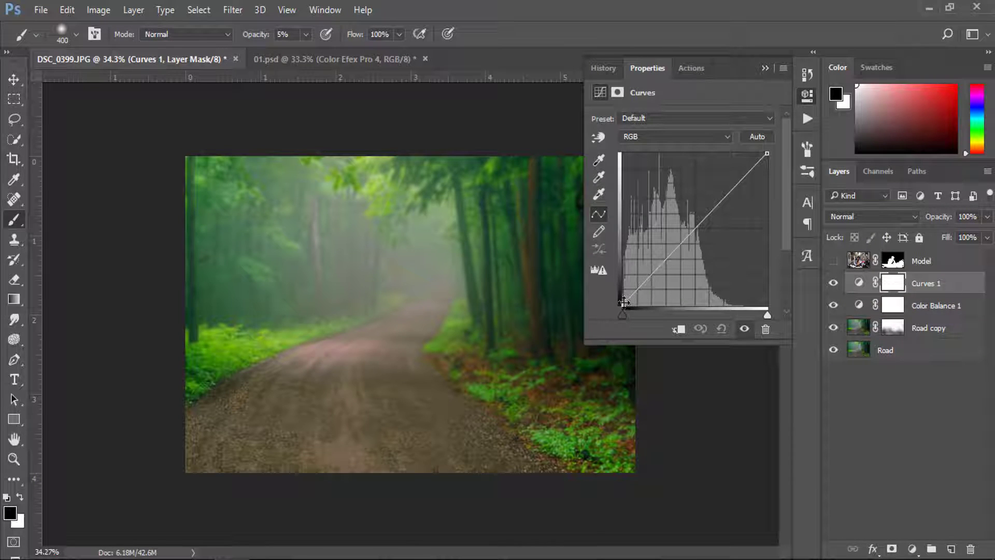
drag(623, 302, 622, 298)
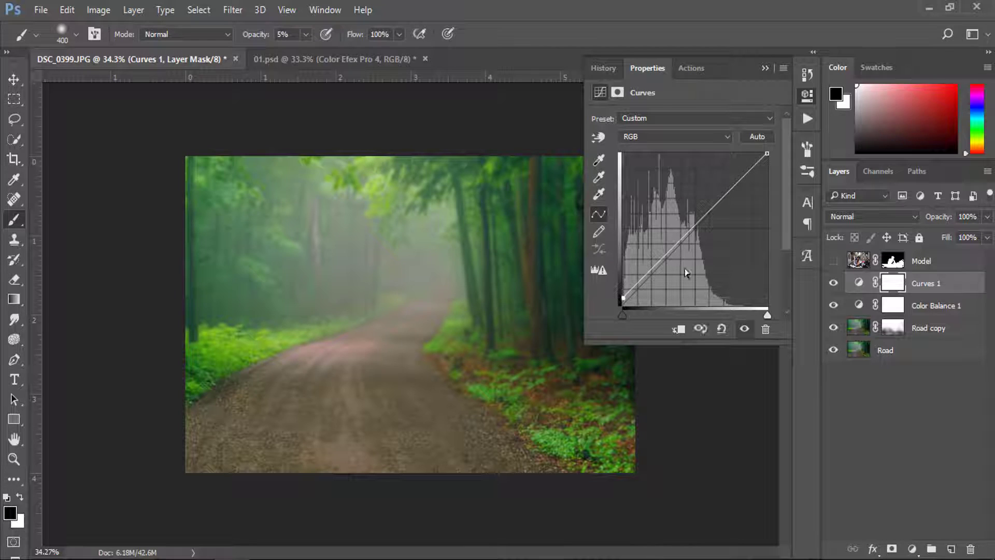
drag(707, 213, 706, 217)
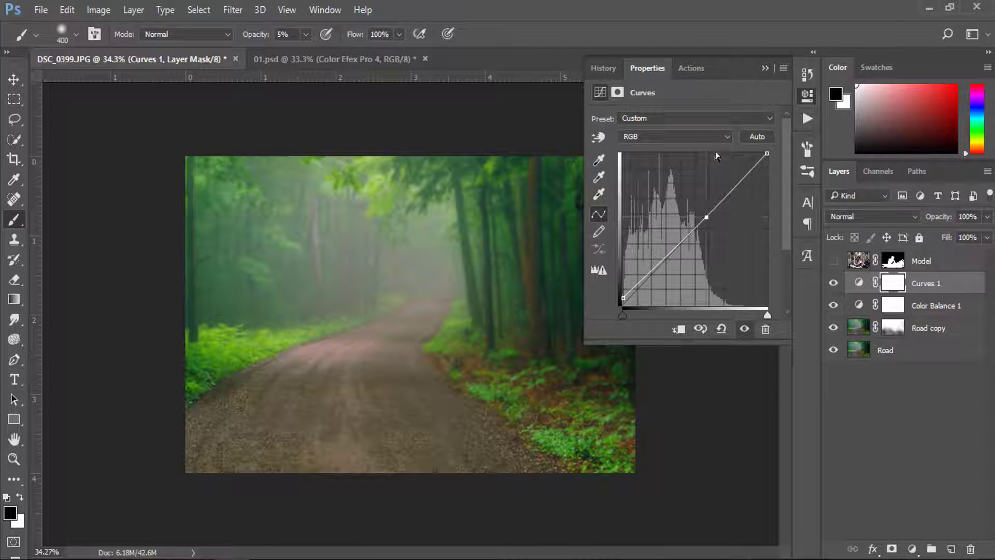
click(718, 136)
click(716, 173)
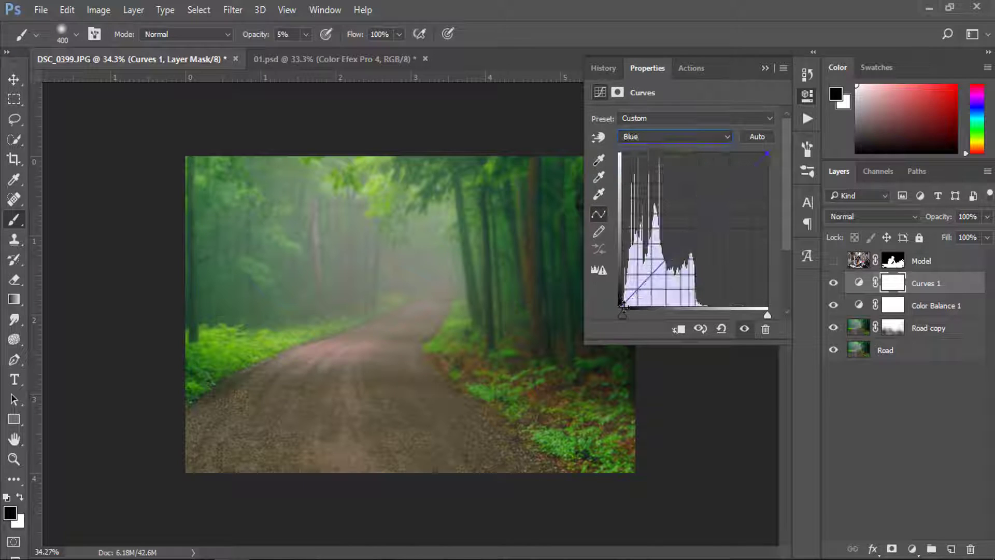
drag(622, 309, 622, 300)
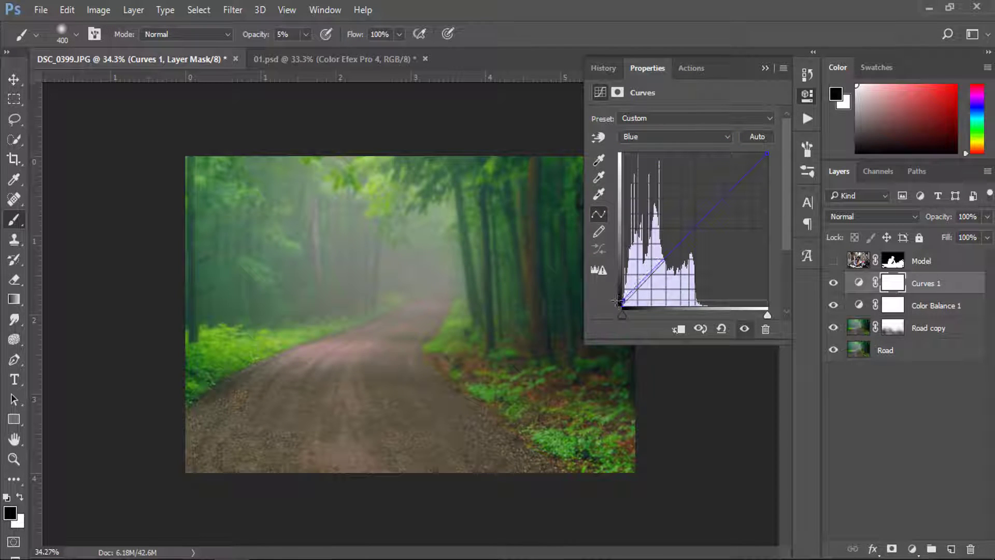
click(704, 218)
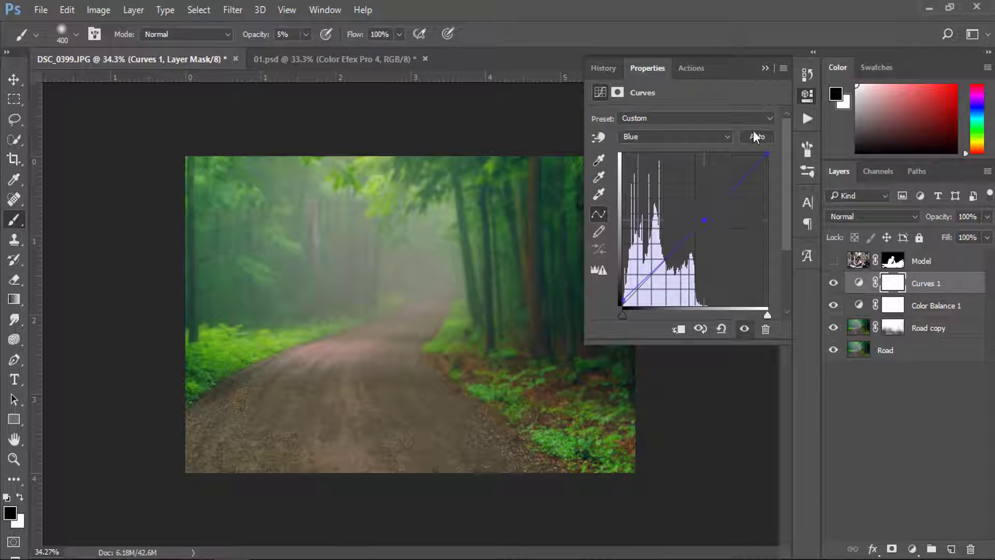
- Add a Linear Gradient Fill at 90° and 144% scale, positioned to darken the road's bottom
click(765, 68)
click(912, 548)
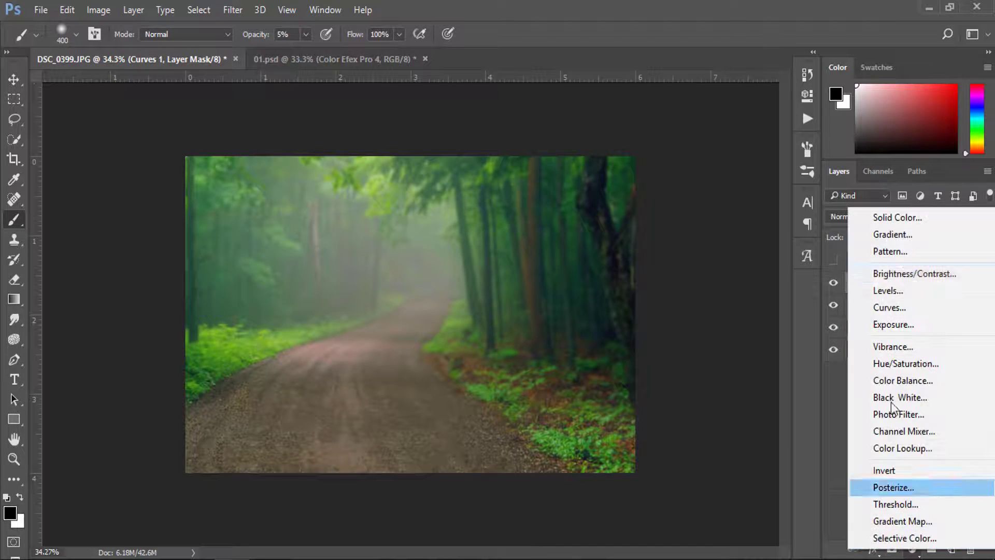
click(902, 234)
mouse_move(455, 344)
mouse_down()
mouse_move(454, 422)
mouse_move(439, 241)
mouse_up()
double_click(637, 268)
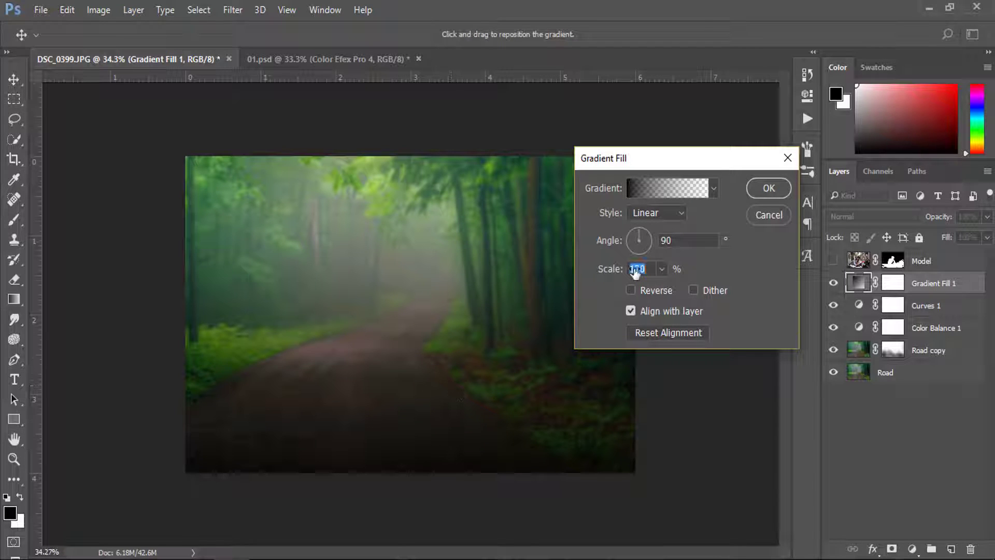
text(144)
mouse_move(413, 402)
mouse_down()
mouse_move(424, 366)
mouse_move(438, 428)
mouse_move(451, 316)
mouse_move(437, 371)
mouse_move(440, 330)
mouse_move(438, 415)
mouse_move(438, 329)
mouse_move(464, 218)
mouse_move(456, 466)
mouse_move(456, 437)
mouse_move(473, 444)
mouse_move(480, 436)
mouse_move(484, 376)
mouse_up()
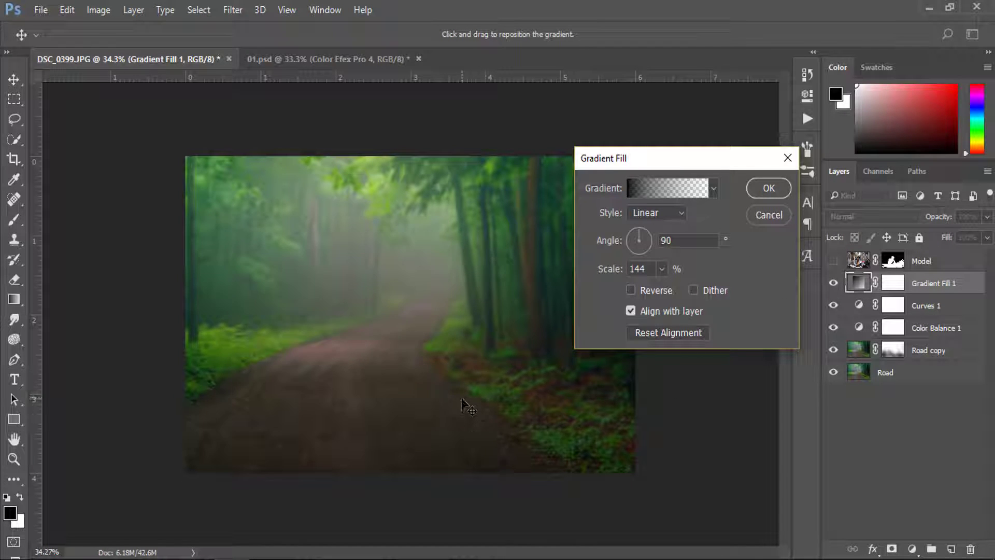
click(762, 190)
click(834, 283)
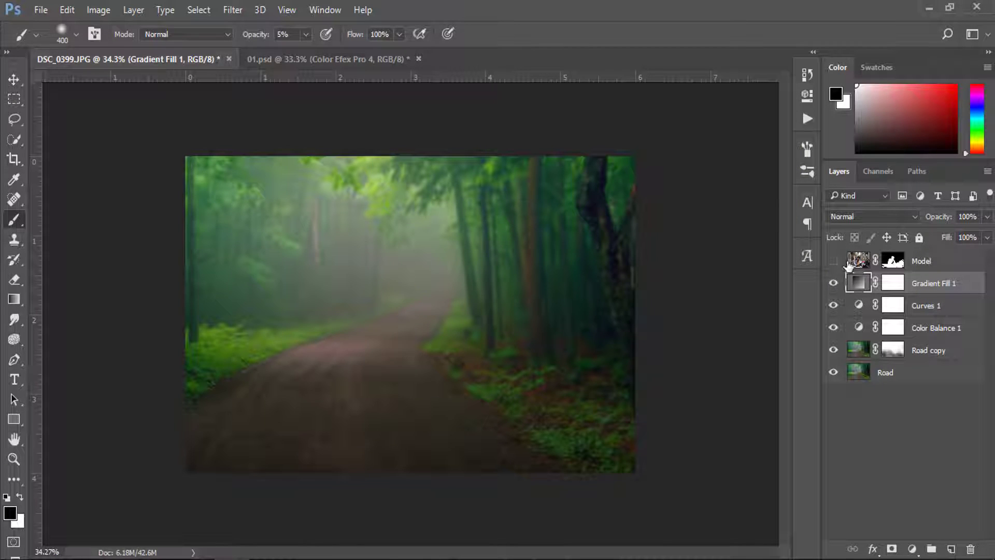
- Show the Model layer, set the brush to 700 px, and add an empty Layer 1
click(833, 261)
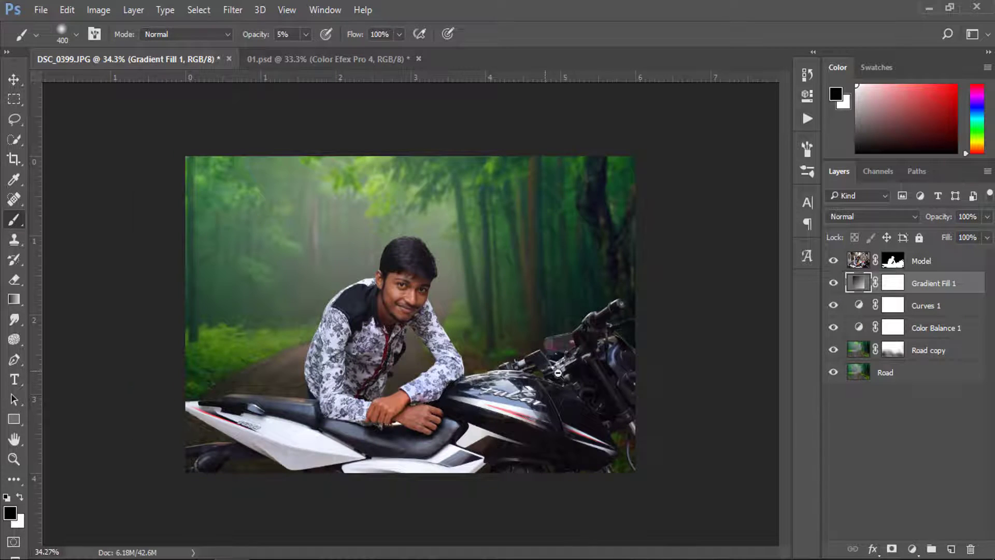
scroll(559, 370, up, 2)
scroll(568, 379, down, 1)
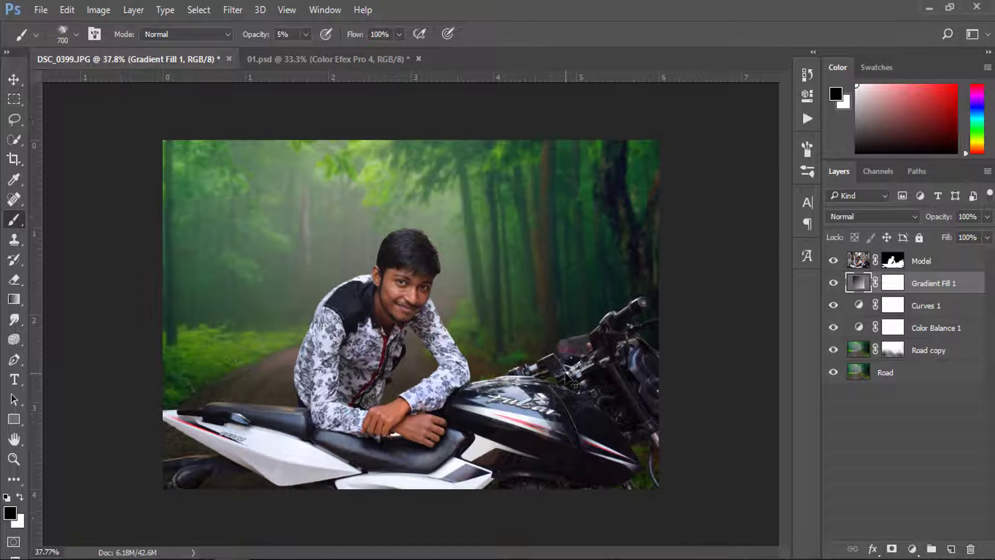
key(bracketright)
key(bracketright)
key(bracketright)
click(951, 549)
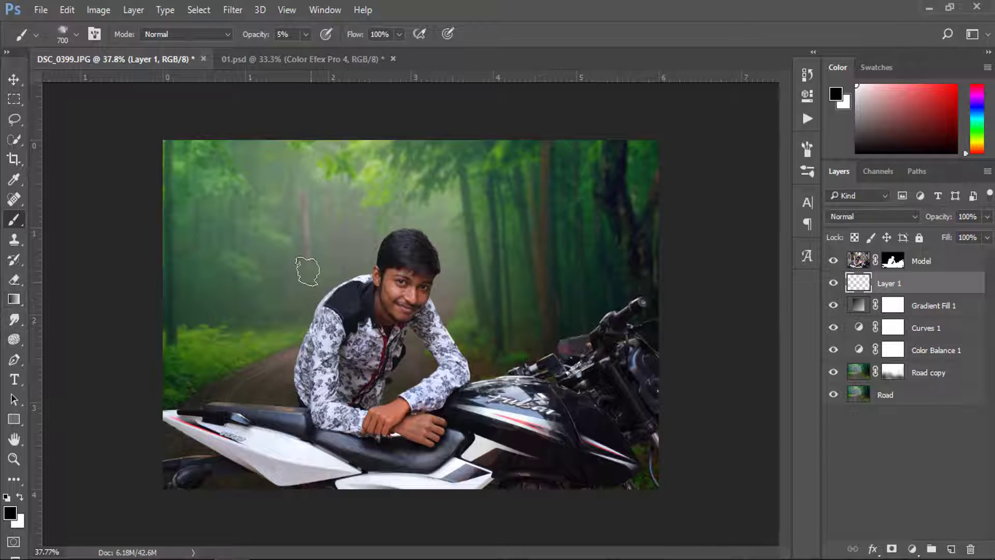
drag(407, 362, 425, 364)
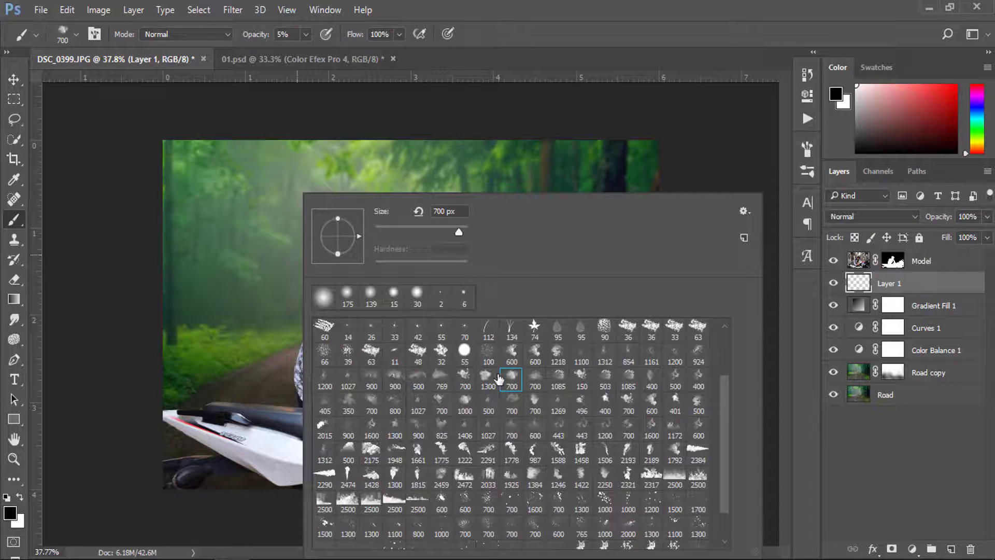
- Set the soft brush to 11% opacity with a pale grey-green fog colour
key(Return)
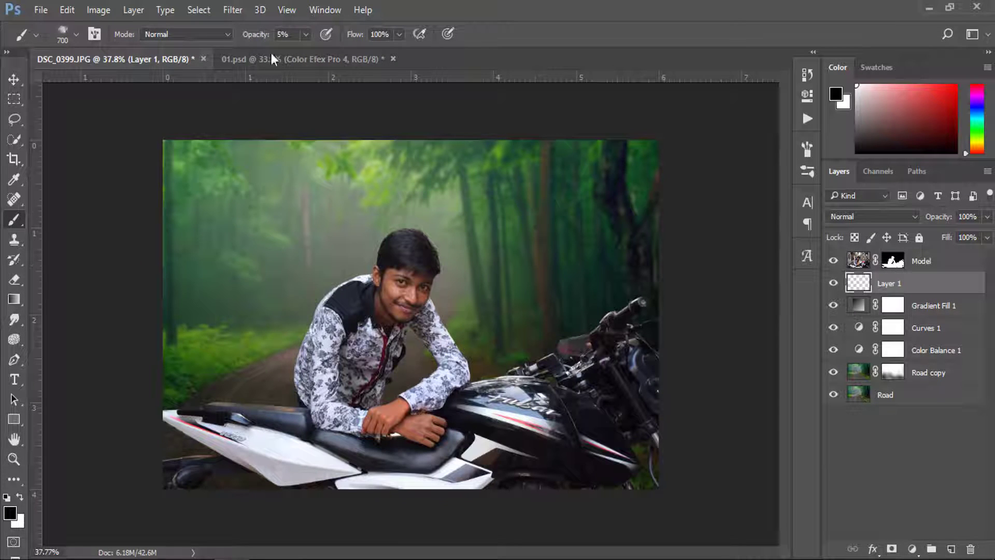
drag(257, 39, 267, 42)
click(10, 512)
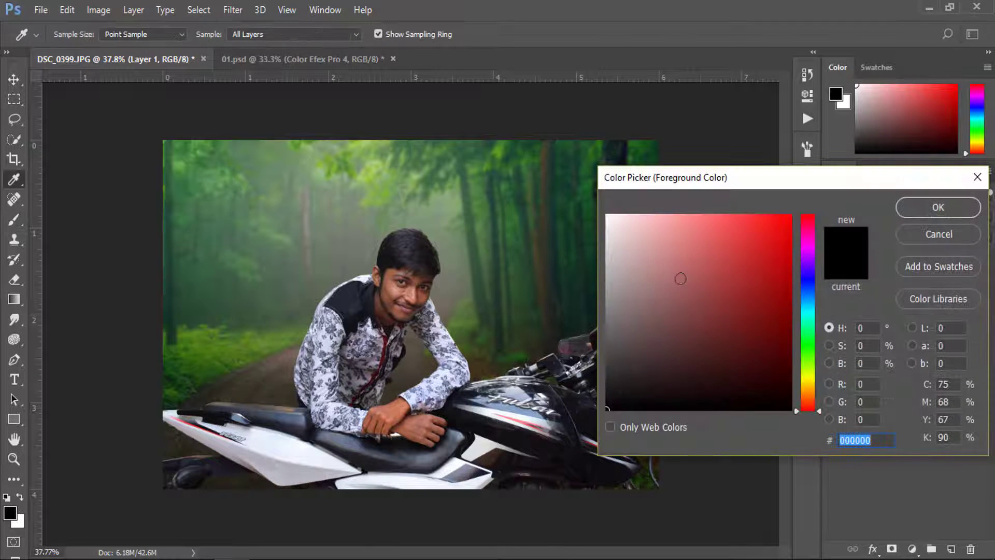
mouse_move(623, 245)
mouse_down()
mouse_move(617, 260)
mouse_move(619, 248)
mouse_up()
click(809, 372)
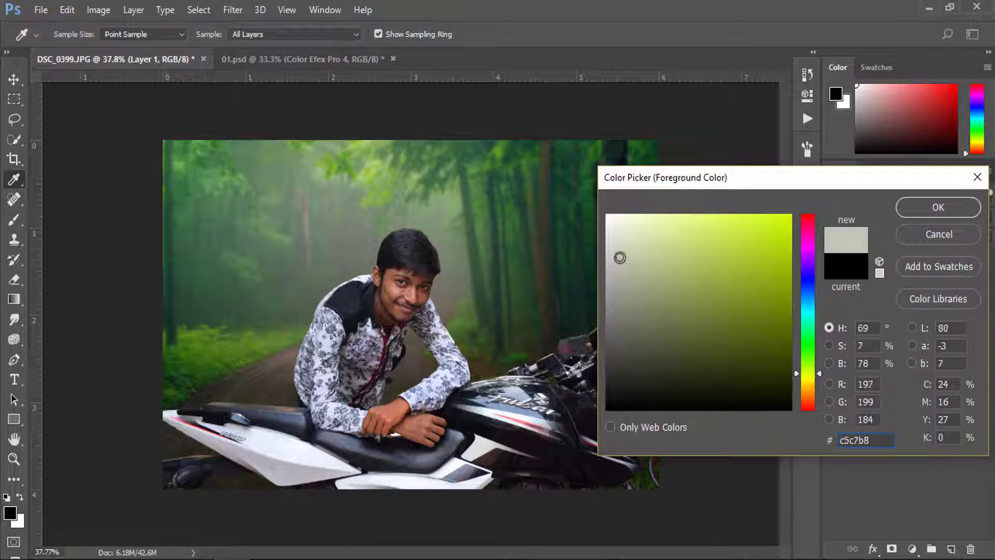
click(937, 207)
- Paint faint haze over the lower-left road and near the handlebar with a 600–400 px brush
key(b)
scroll(438, 284, up, 3)
key([)
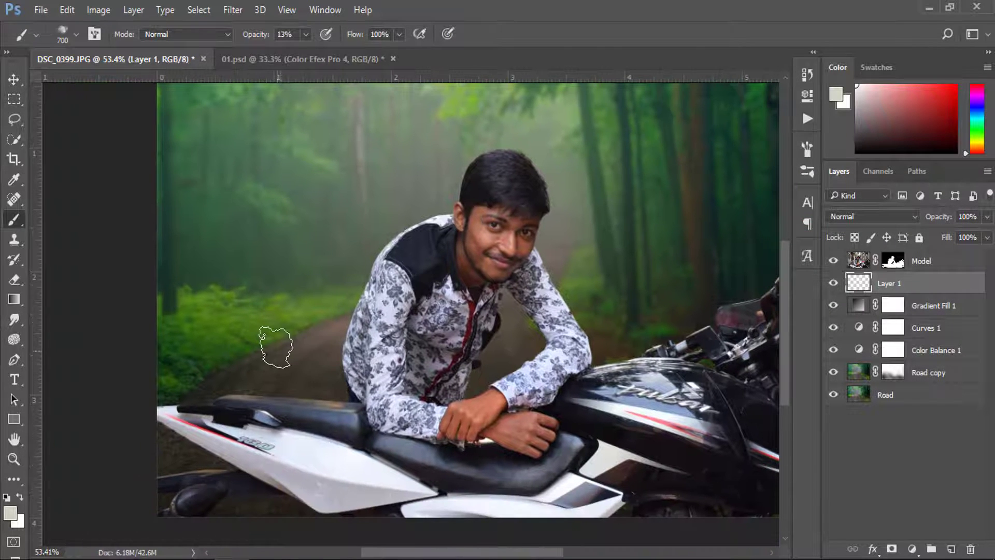
mouse_move(222, 355)
mouse_down()
mouse_move(286, 355)
mouse_move(337, 332)
mouse_up()
key([)
key([)
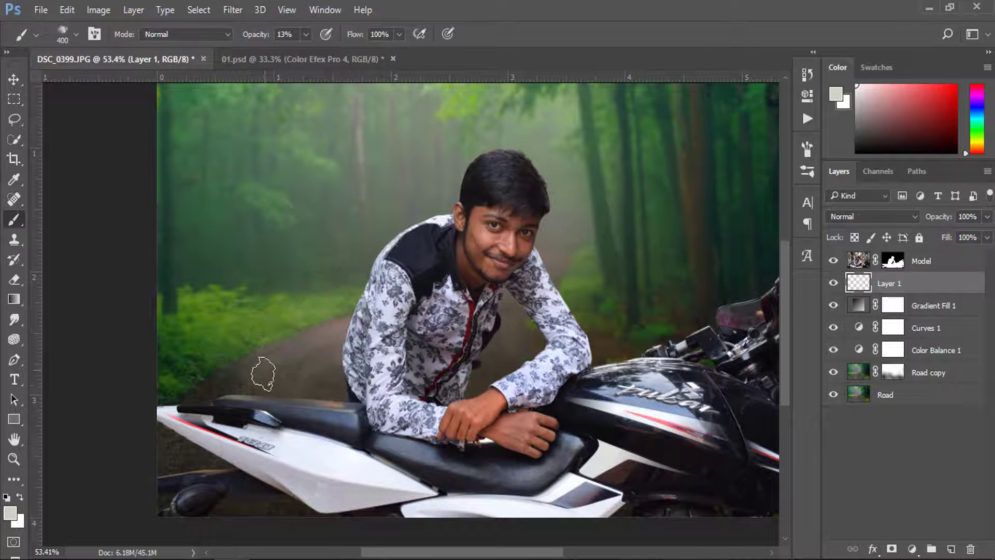
drag(267, 378, 178, 345)
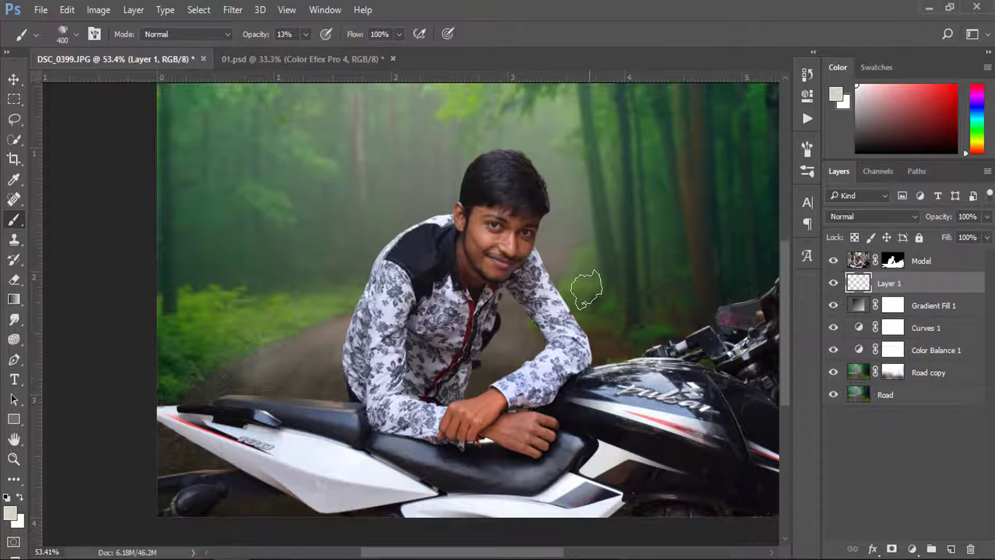
drag(584, 282, 670, 317)
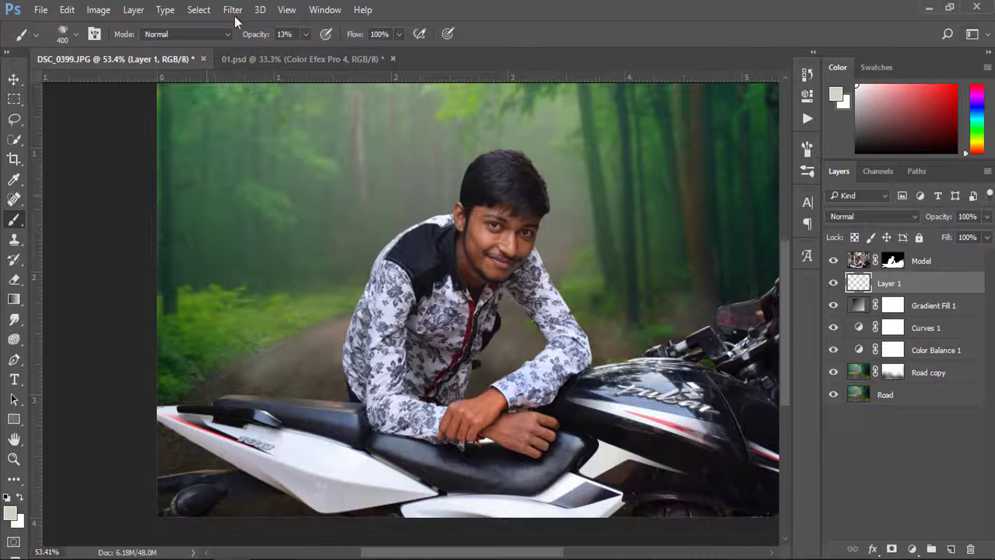
- At 6% opacity, paint brighter pale fog near the hands and seat
drag(264, 34, 258, 35)
click(10, 513)
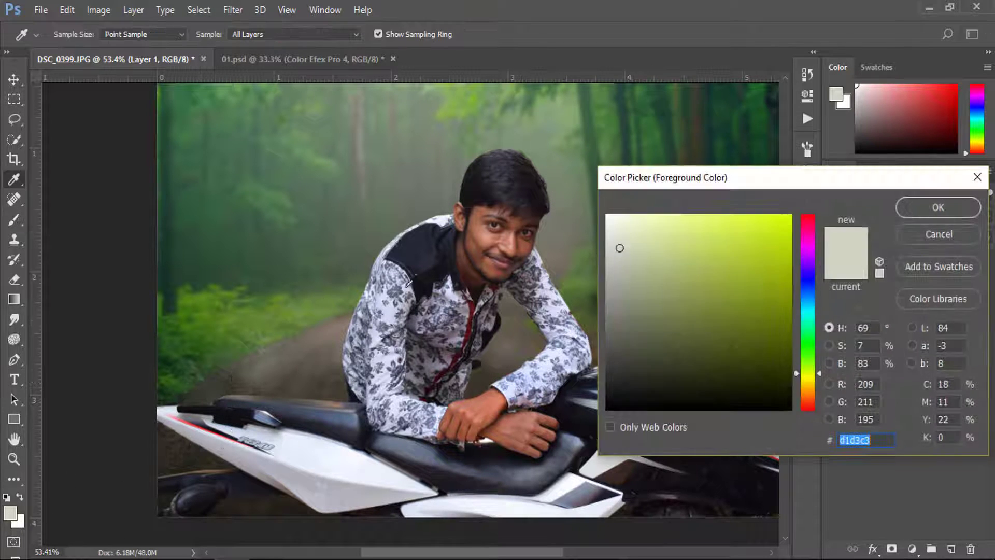
click(624, 281)
click(935, 204)
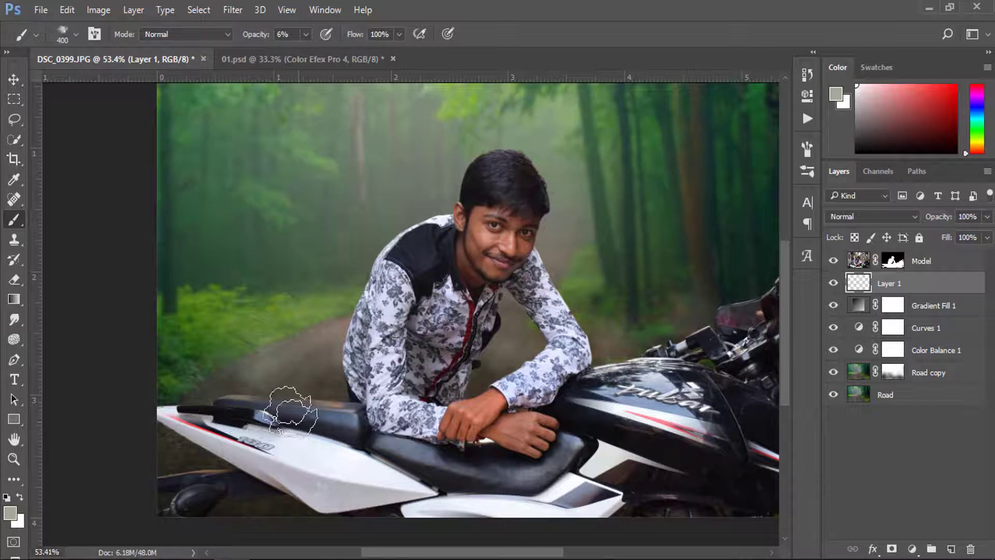
drag(539, 377, 490, 453)
- Add a darker grey-green haze stroke near the bike, then hide Layer 1 to compare
click(10, 514)
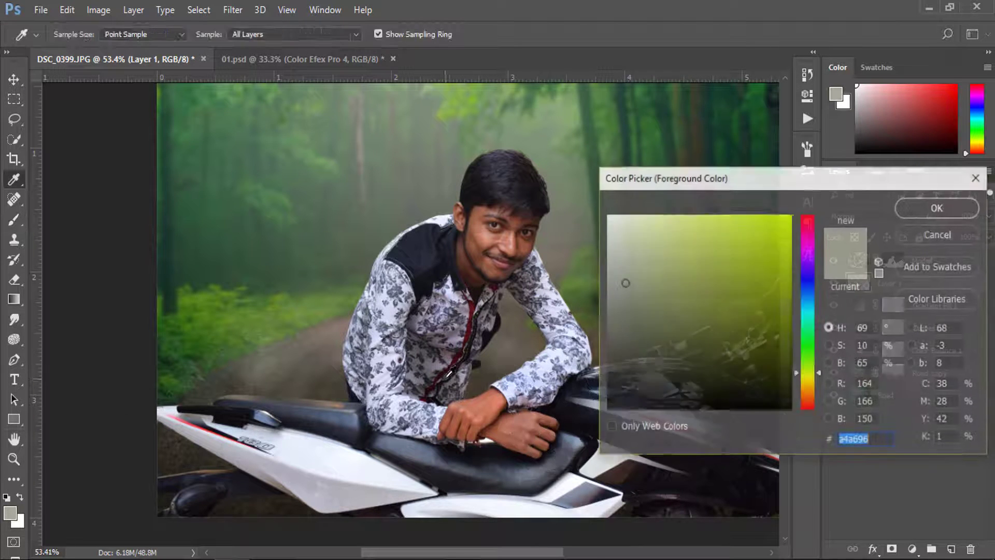
click(615, 340)
click(955, 207)
drag(295, 389, 368, 340)
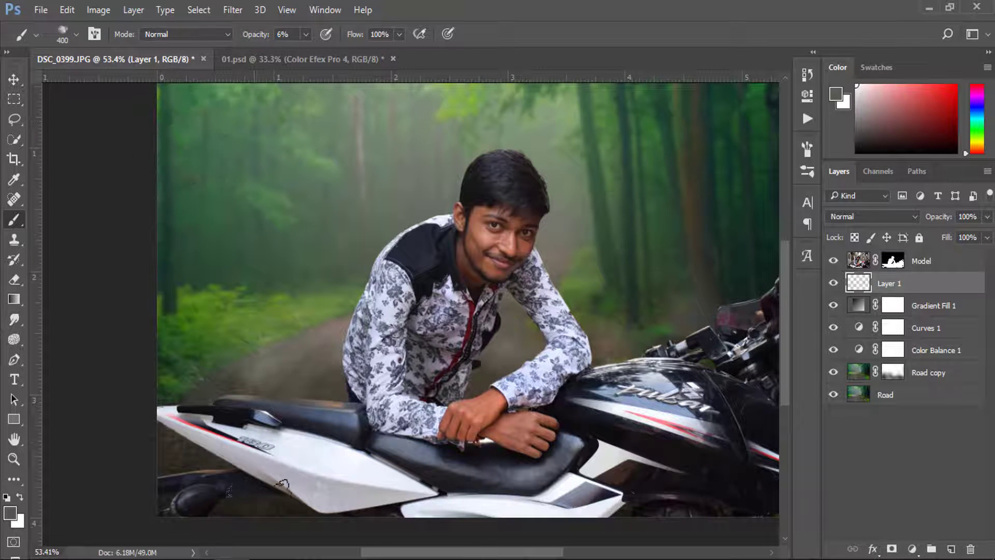
click(834, 283)
- Show Layer 1 again, add a new Layer 2, and set the foreground colour to dark 292a27
click(929, 221)
click(951, 549)
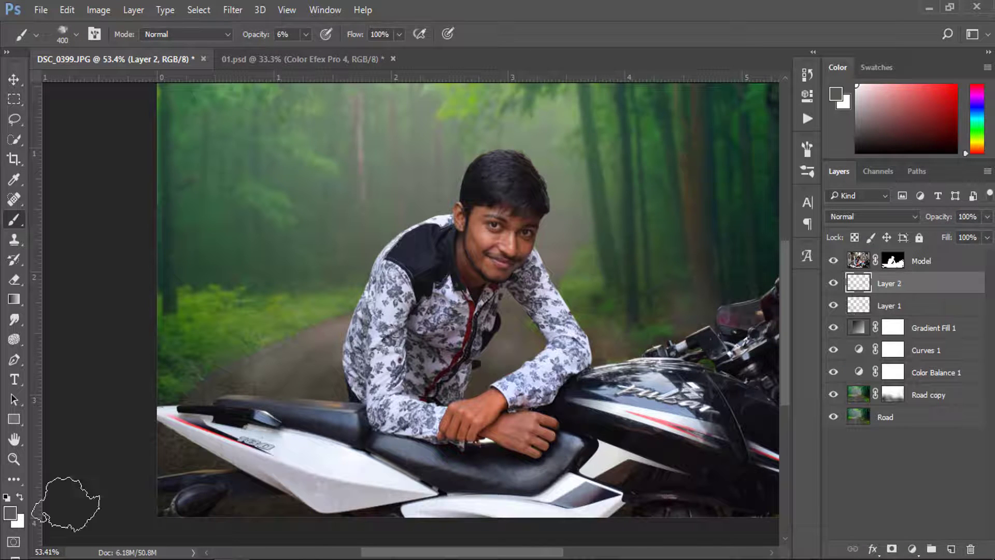
click(10, 513)
click(621, 377)
click(917, 207)
- Brush faint dark shading over the lower scene at 11% opacity, toggling Layer 2 to compare
key(b)
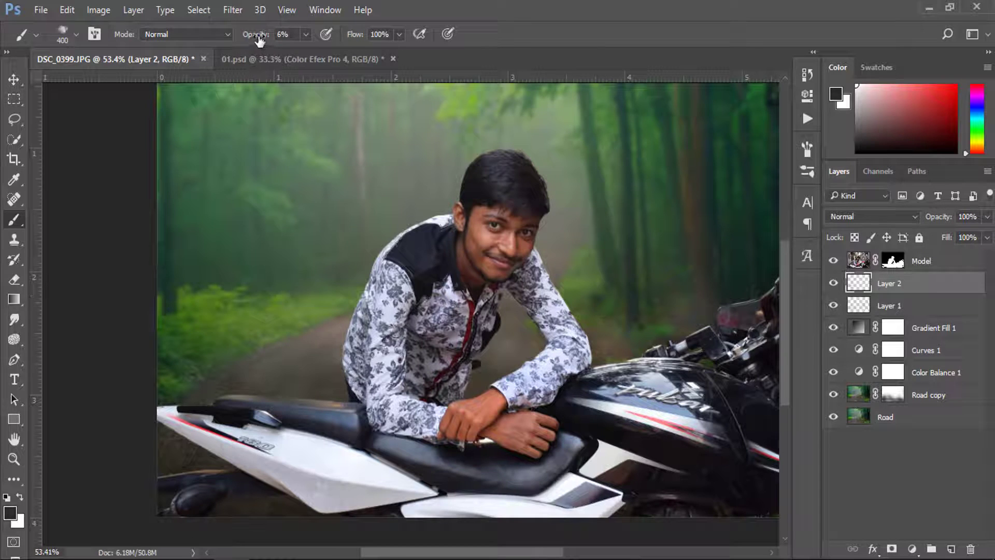
drag(259, 37, 266, 38)
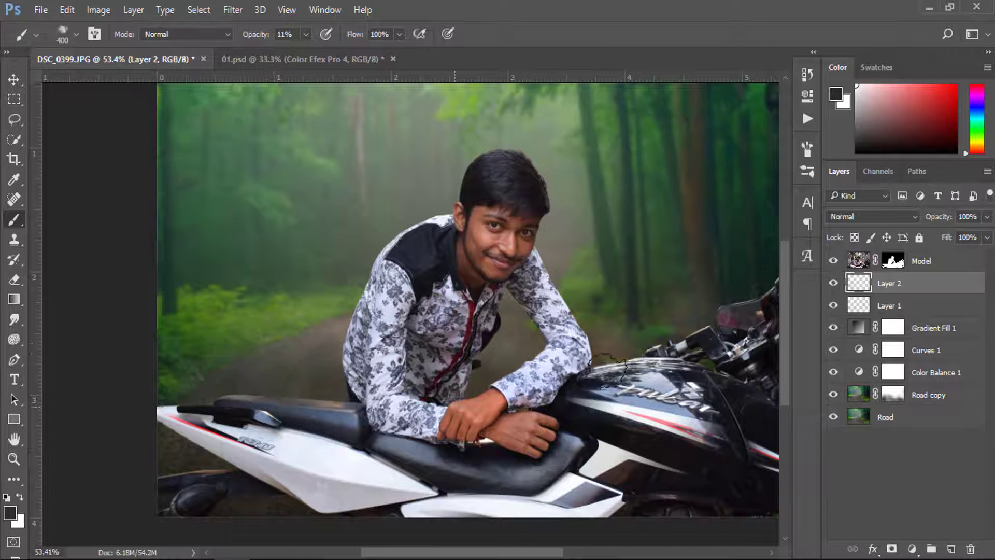
drag(523, 347, 570, 411)
click(833, 283)
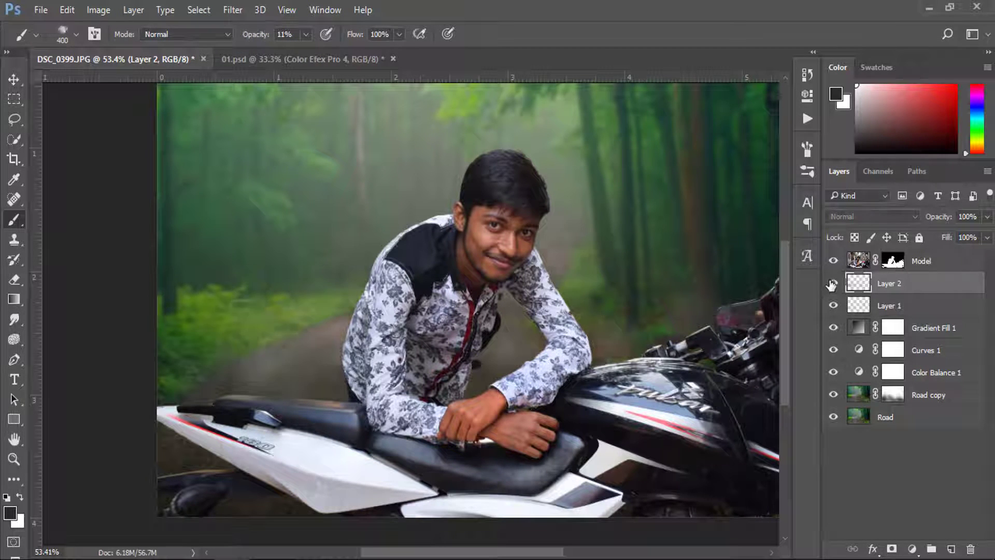
click(833, 261)
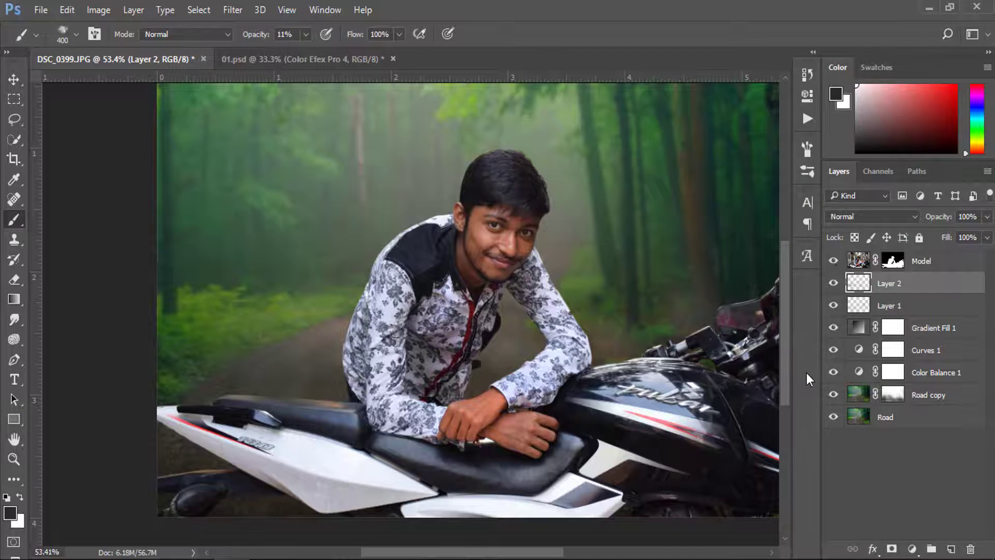
scroll(508, 364, down, 3)
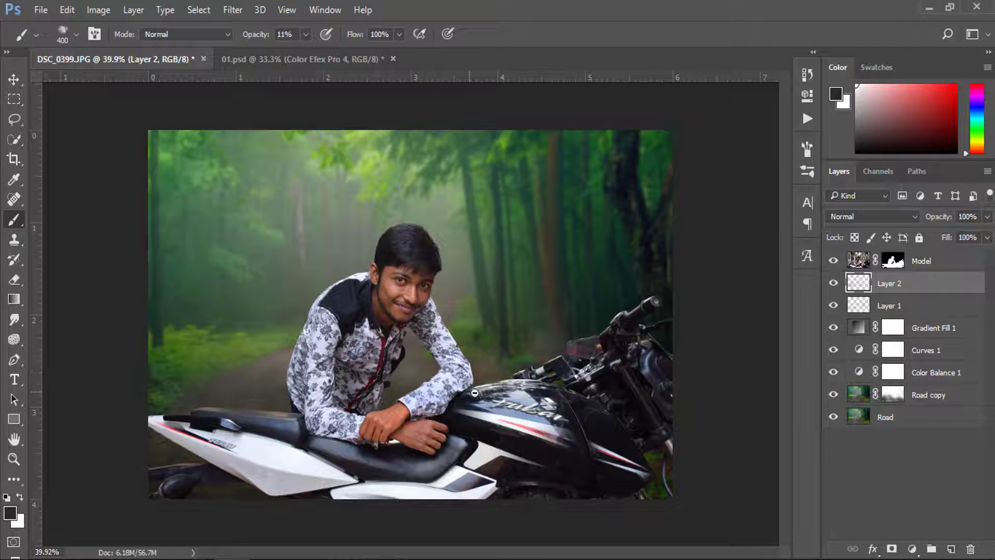
scroll(482, 395, up, 1)
scroll(482, 395, up, 1)
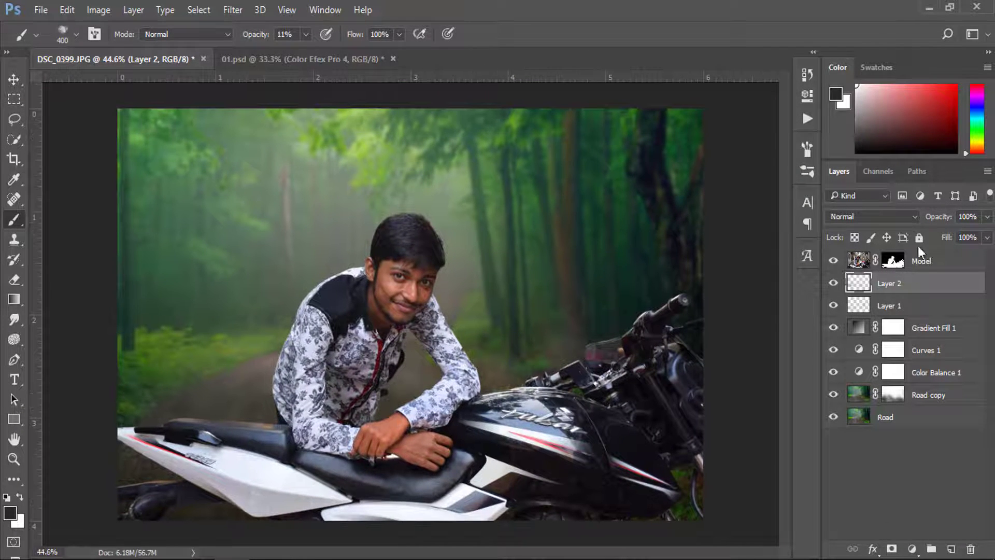
- Free-transform the Model layer to about 104% using corner and side handles, and commit
click(921, 261)
key(ctrl+t)
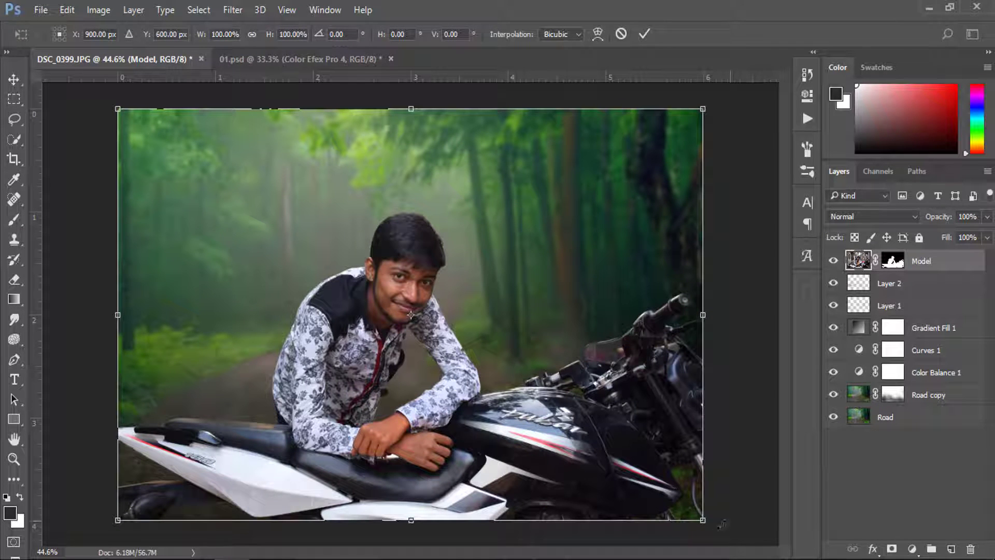
drag(705, 521, 717, 530)
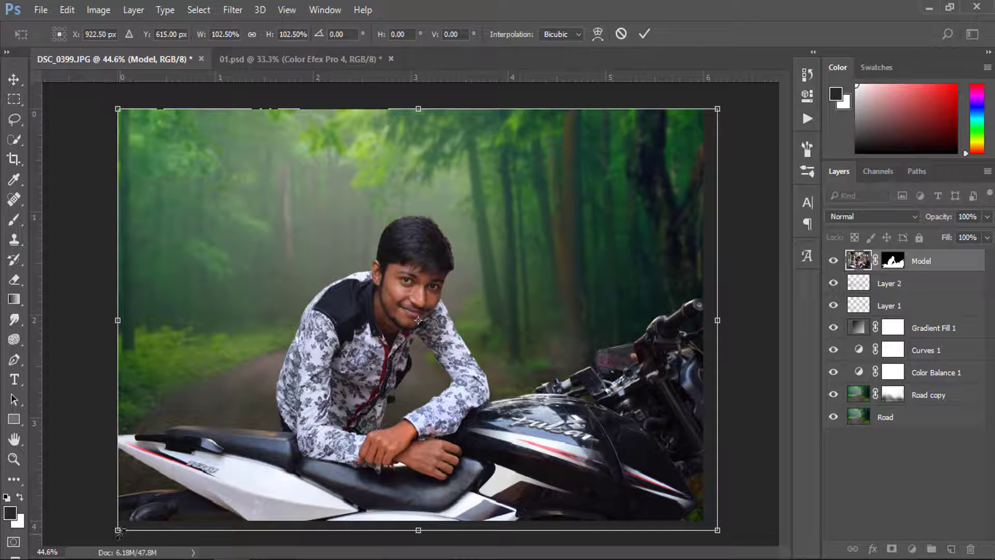
drag(119, 531, 109, 536)
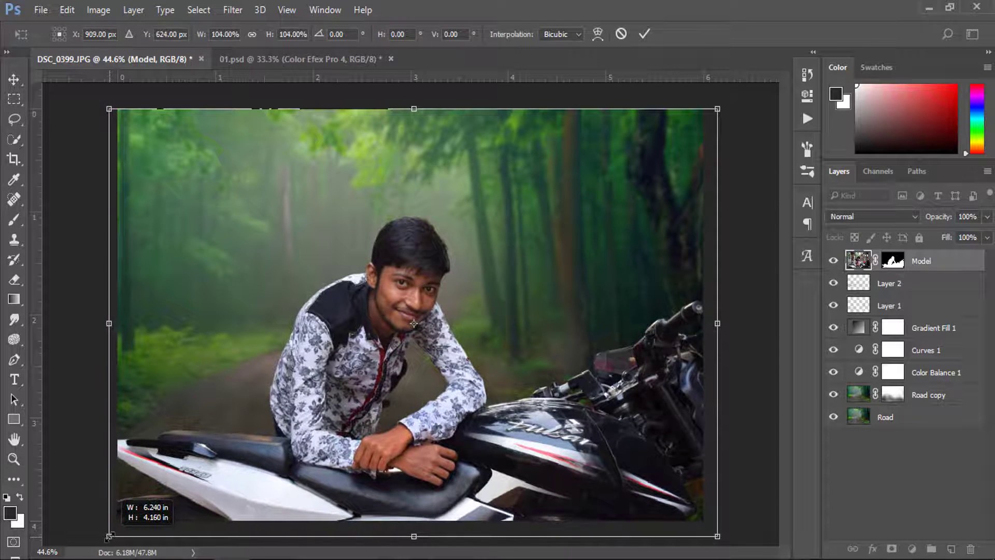
drag(409, 117, 409, 117)
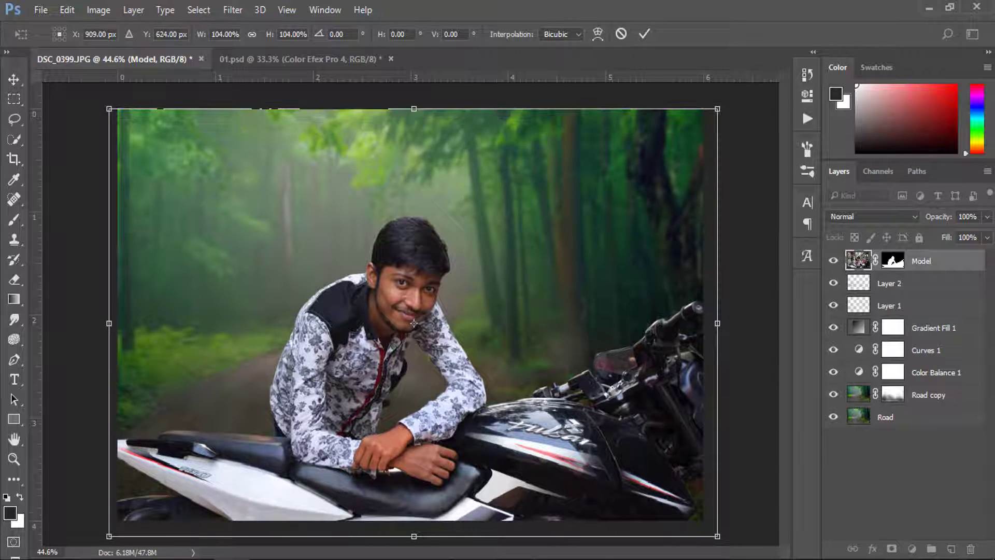
drag(718, 323, 717, 324)
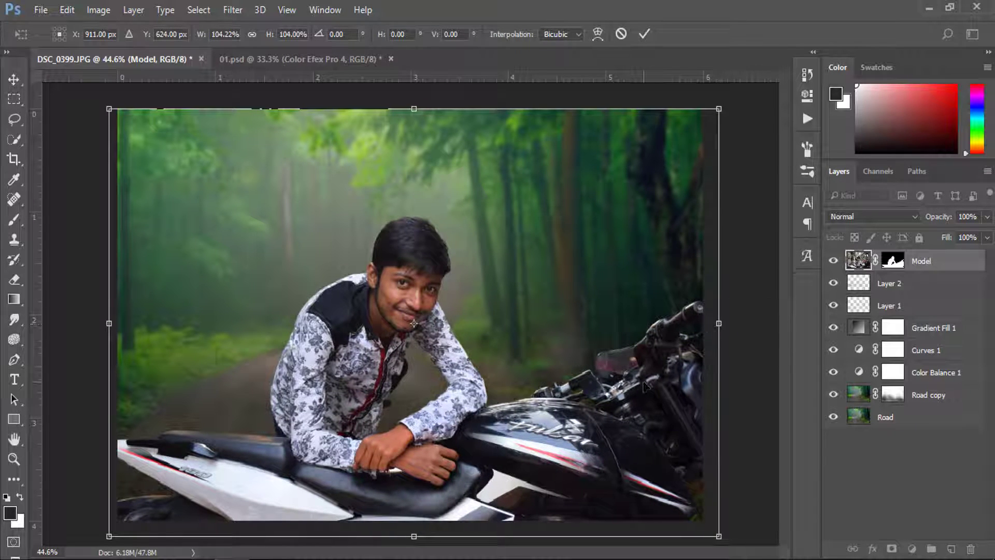
key(Return)
- Keep Color Balance 1 above Road copy and select both Road and Road copy
key(b)
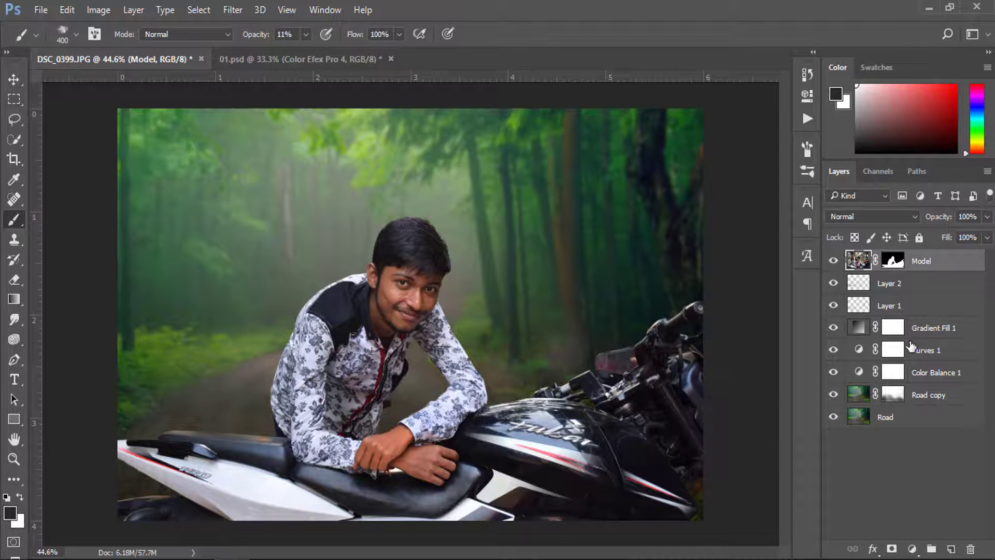
drag(910, 384, 910, 407)
click(914, 422)
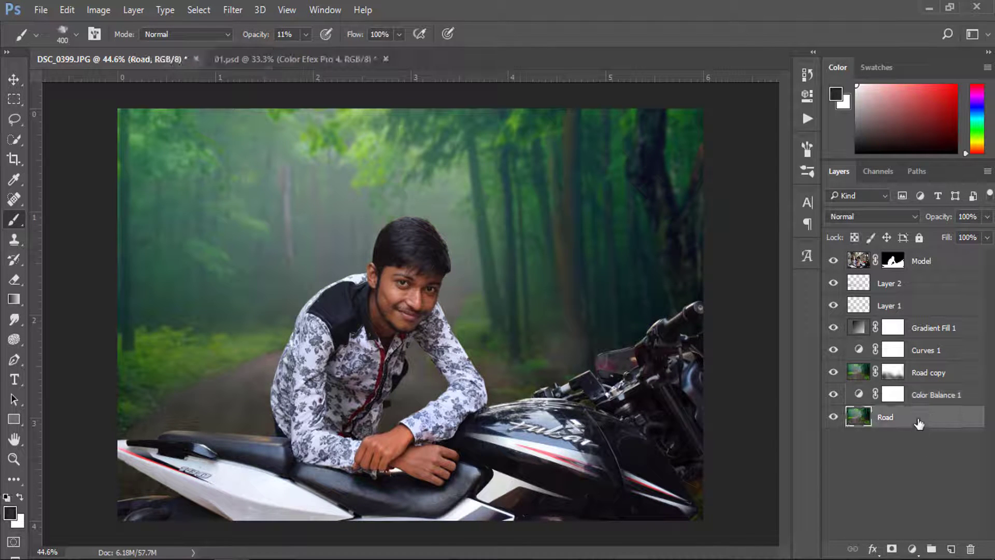
drag(931, 384, 924, 406)
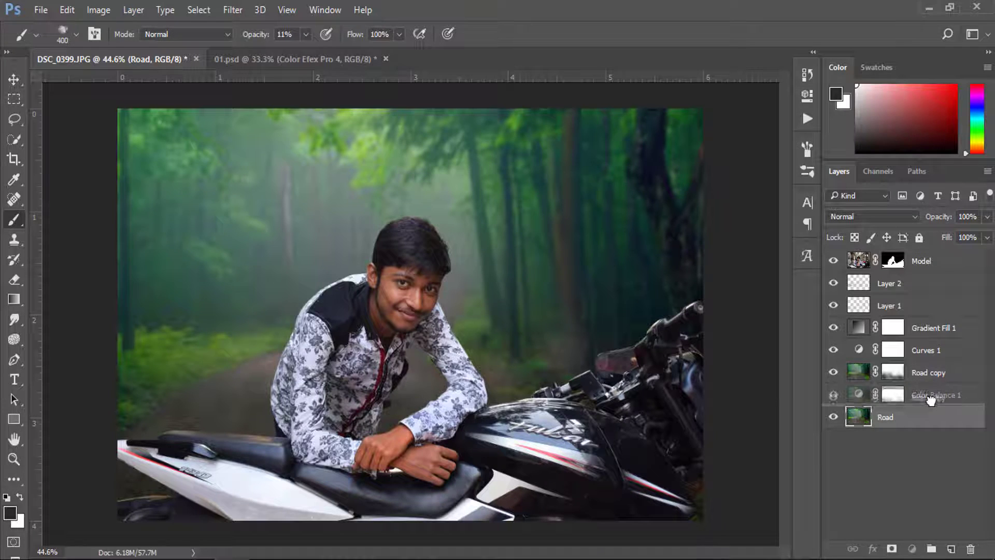
shift+click(923, 401)
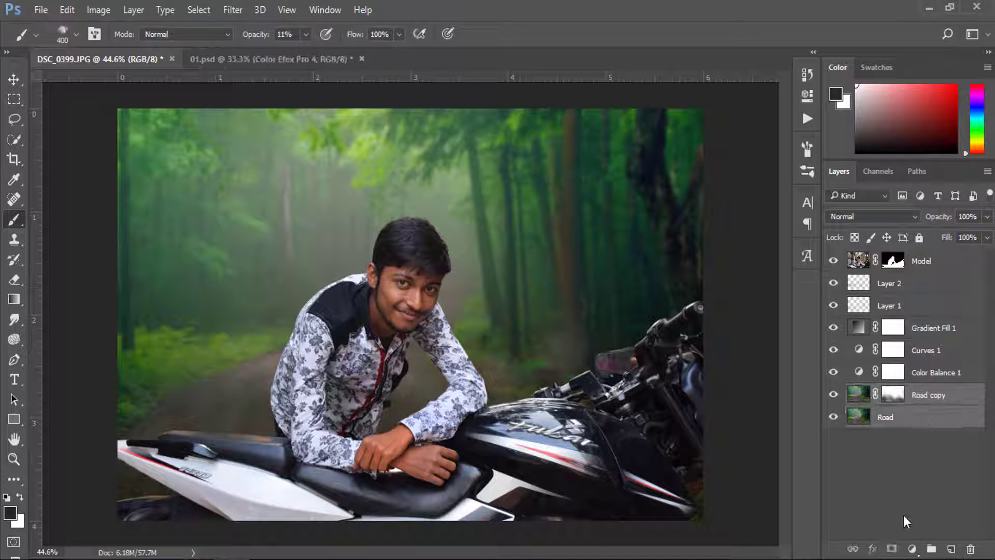
- Scale Road and Road copy together up to about 105–106% in Free Transform
key(ctrl+t)
key(ctrl+0)
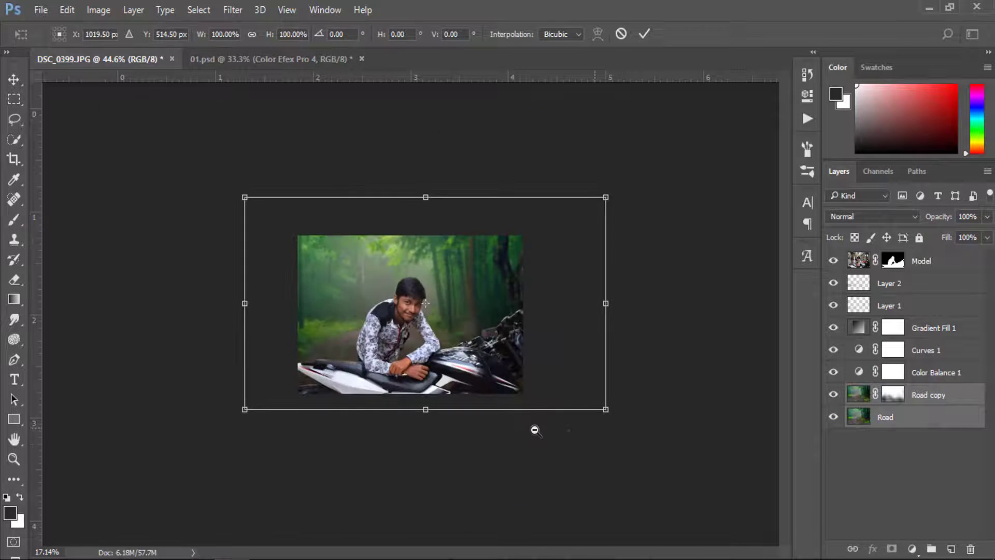
drag(610, 408, 629, 419)
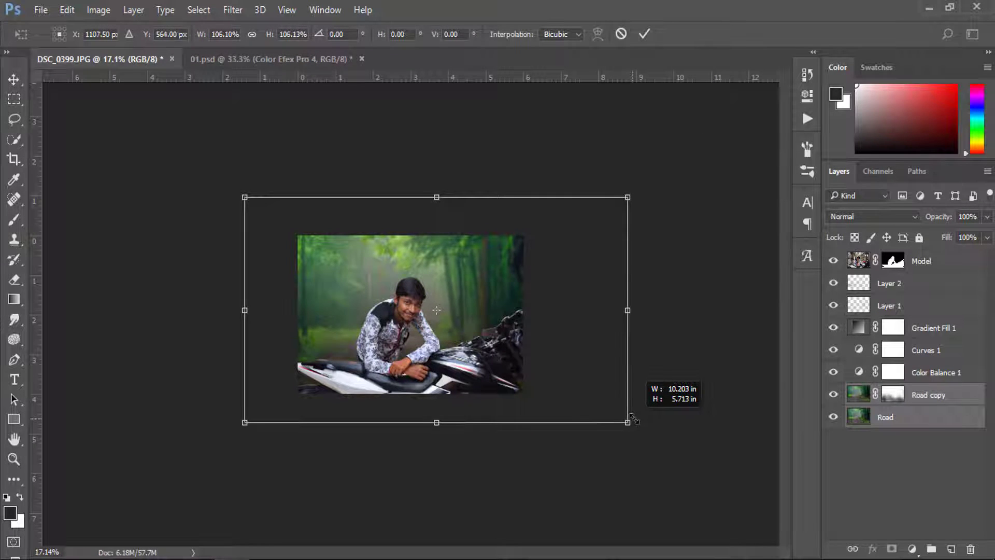
drag(629, 419, 630, 418)
scroll(550, 402, up, 1)
scroll(551, 402, up, 1)
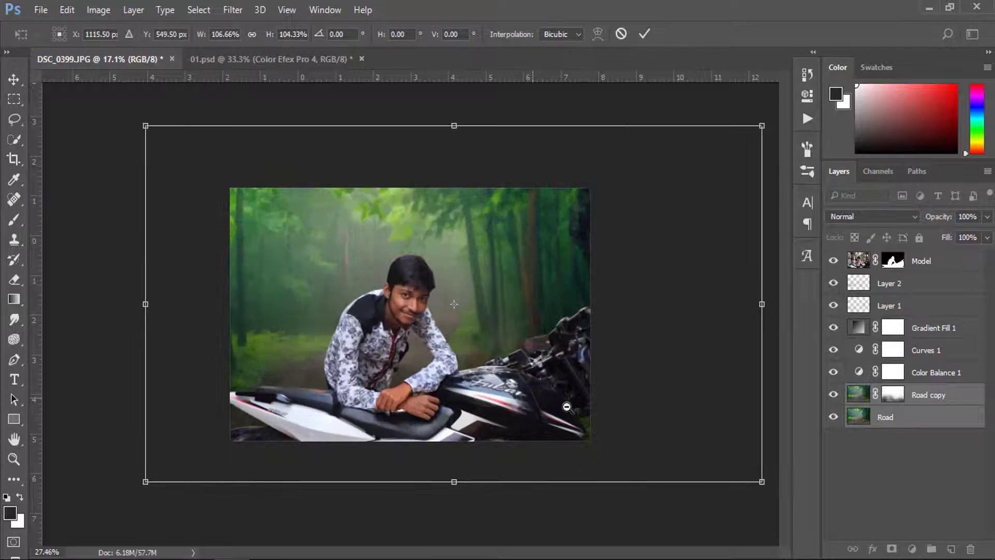
scroll(571, 407, up, 1)
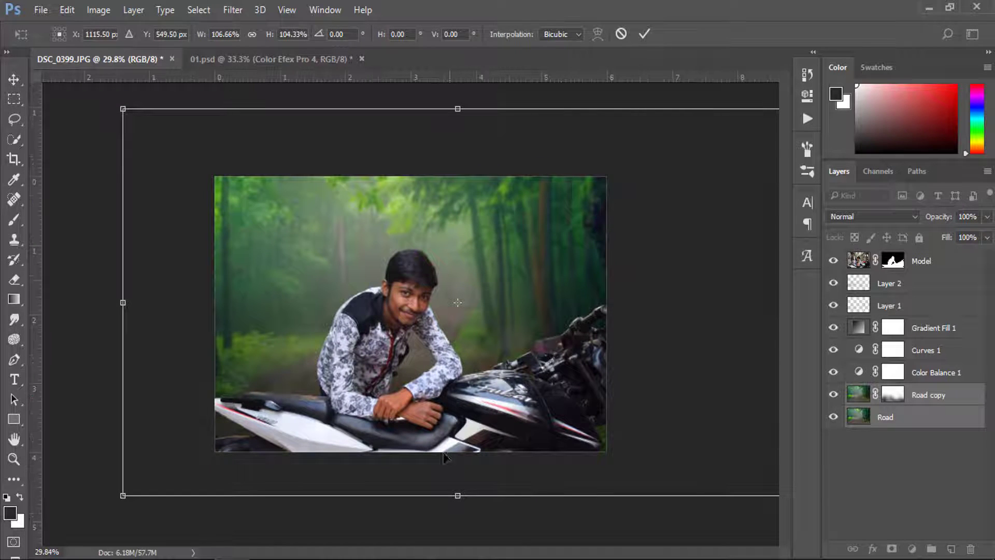
scroll(539, 483, down, 2)
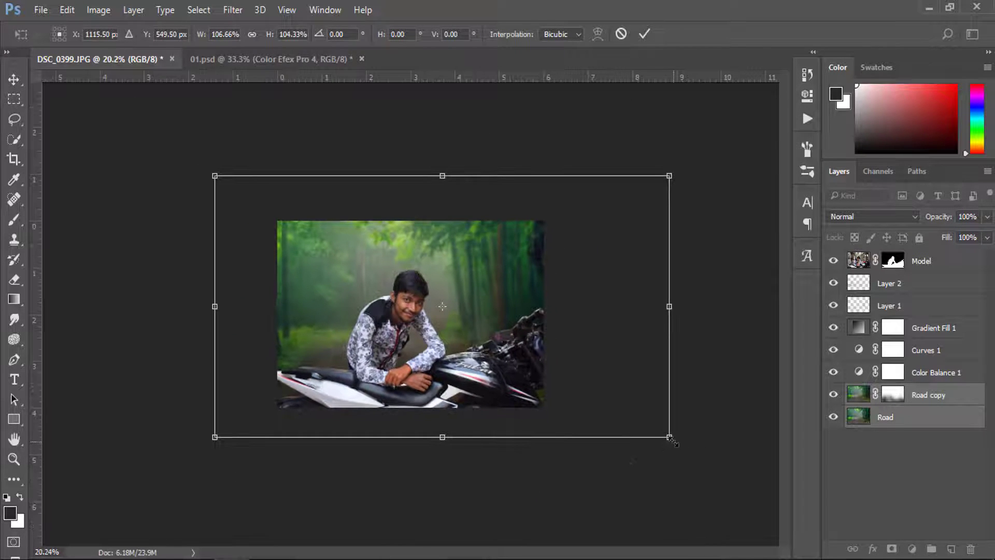
- Pull the road scale back to about 104%, commit it, and reselect the Model layer
drag(672, 439, 659, 436)
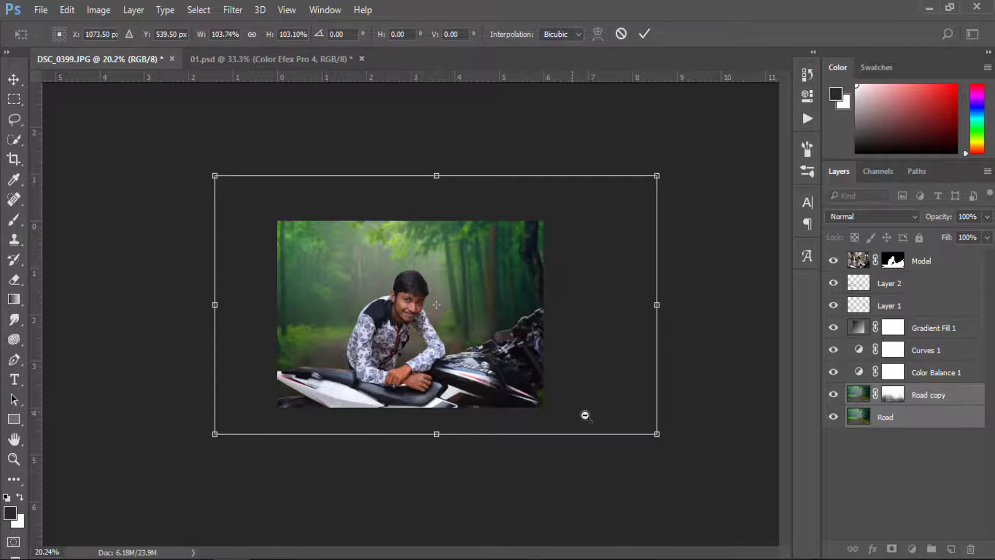
scroll(586, 415, up, 2)
key(Return)
key(b)
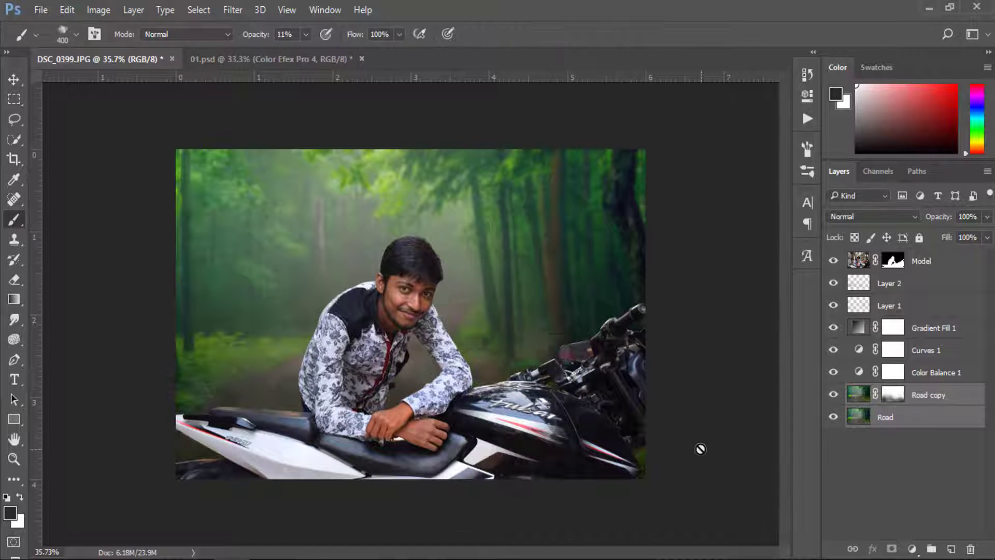
scroll(585, 441, up, 1)
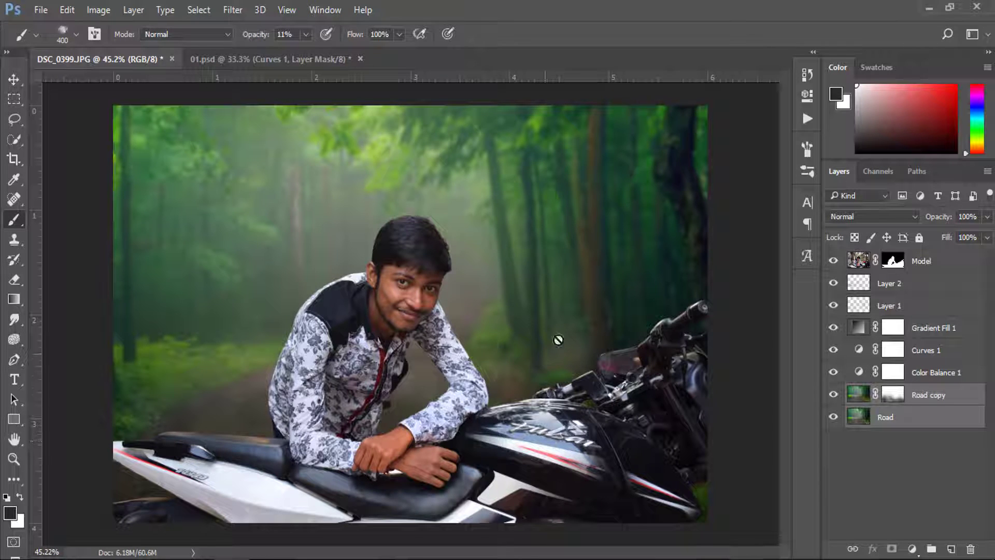
click(920, 260)
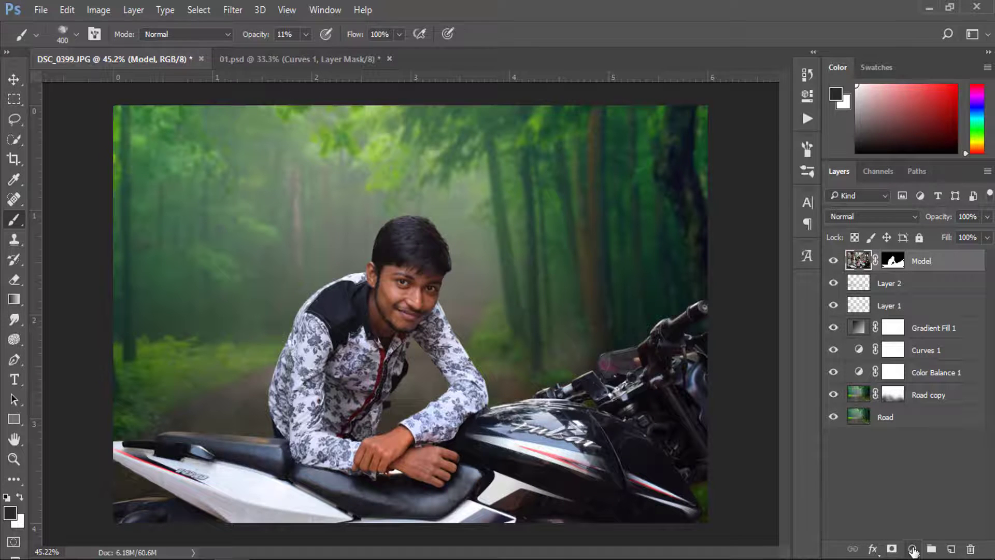
- Add a Solid Color fill layer in warm yellow #f9bb37
click(912, 549)
click(888, 209)
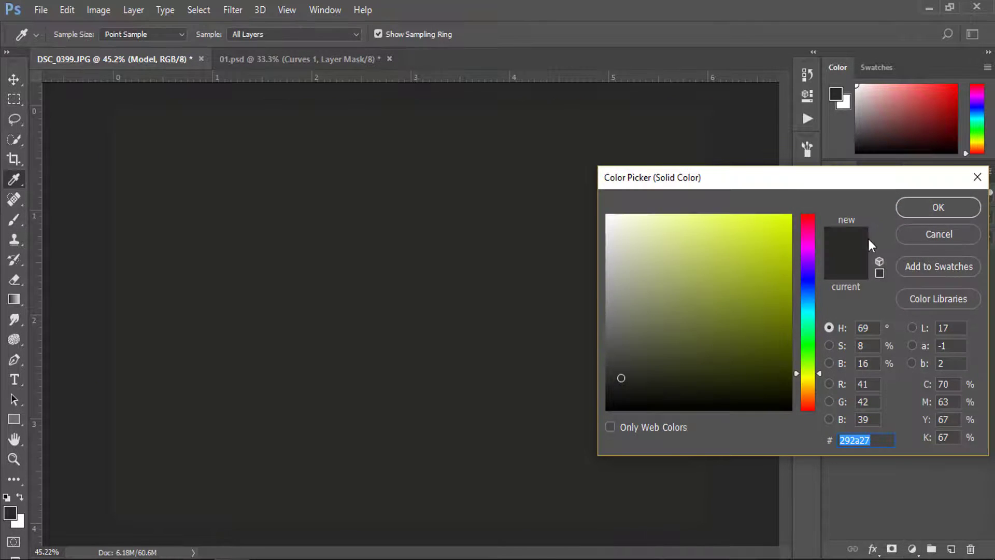
drag(805, 382, 811, 389)
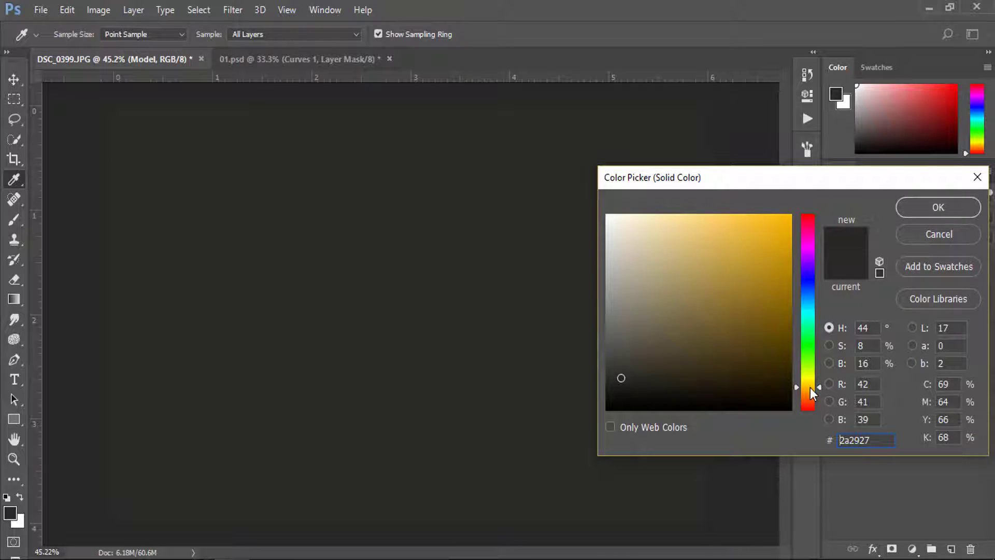
click(753, 224)
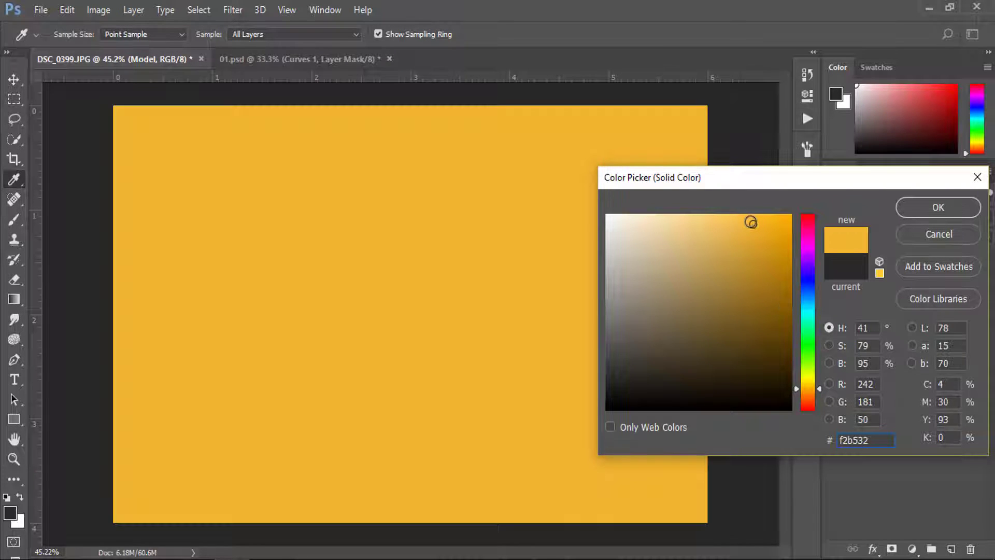
drag(751, 223, 751, 217)
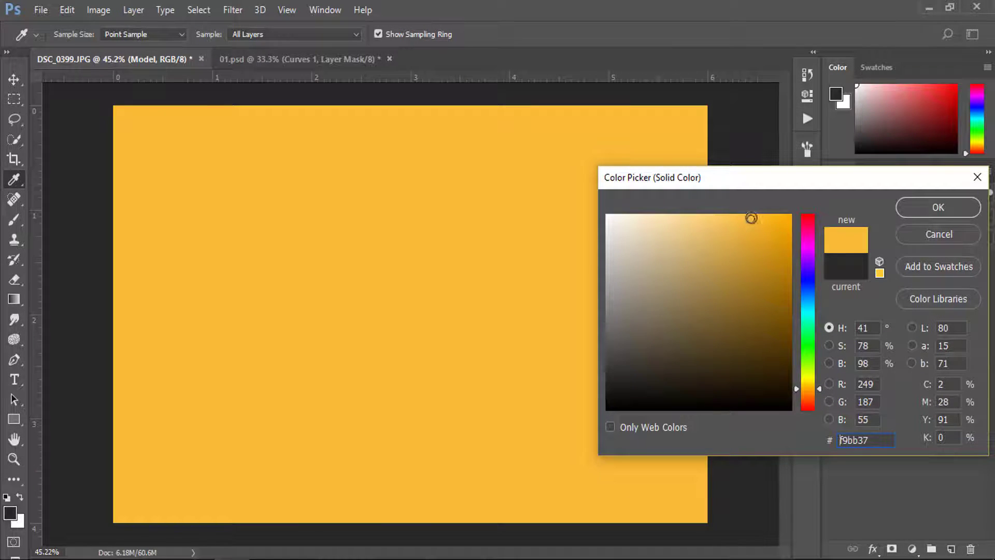
click(910, 209)
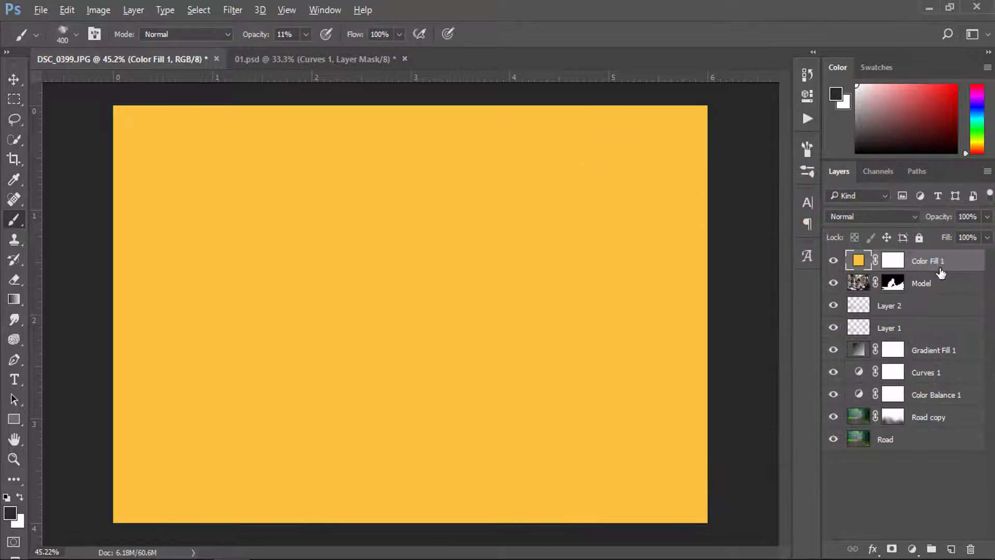
- Clip Color Fill 1 to Model, set it to Screen, and invert its mask to black
alt+click(941, 272)
click(881, 220)
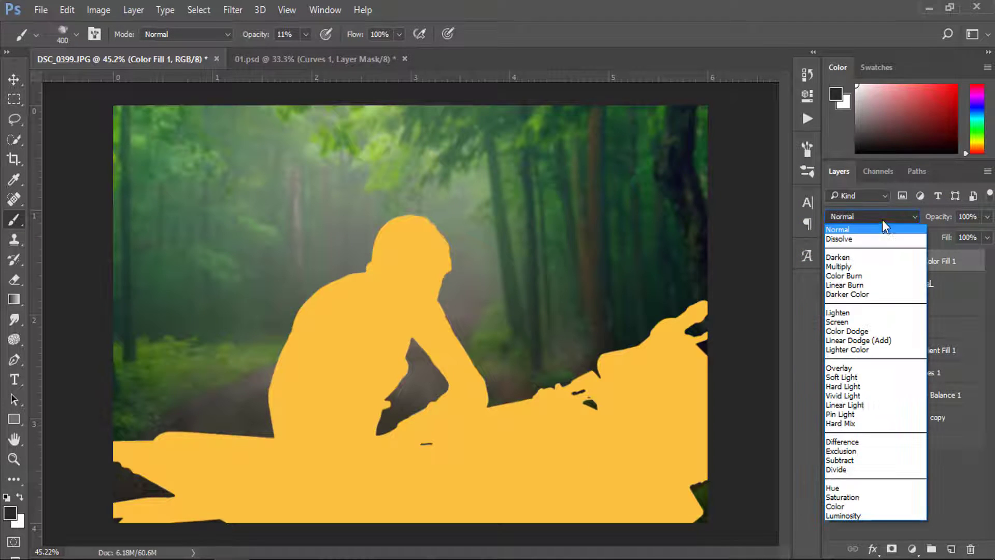
click(858, 330)
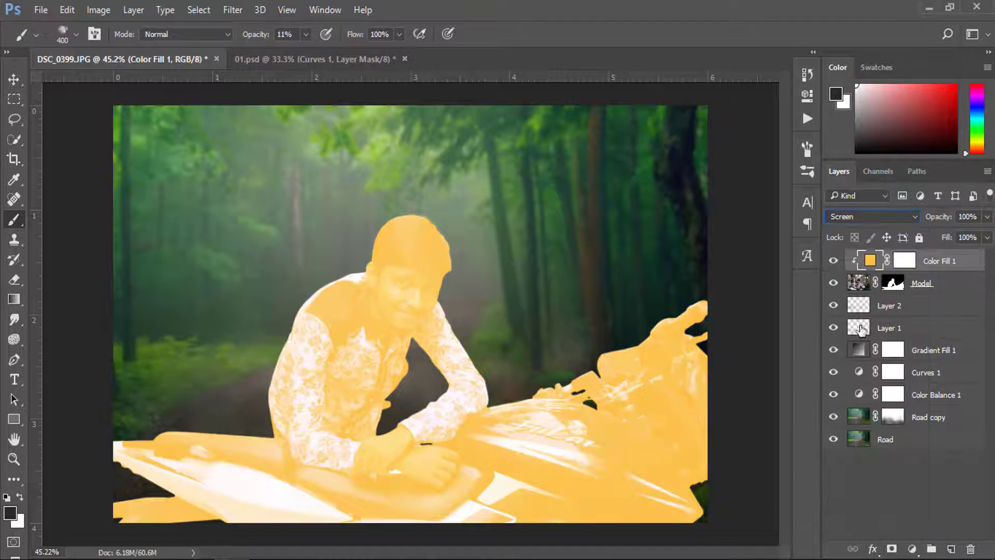
click(906, 262)
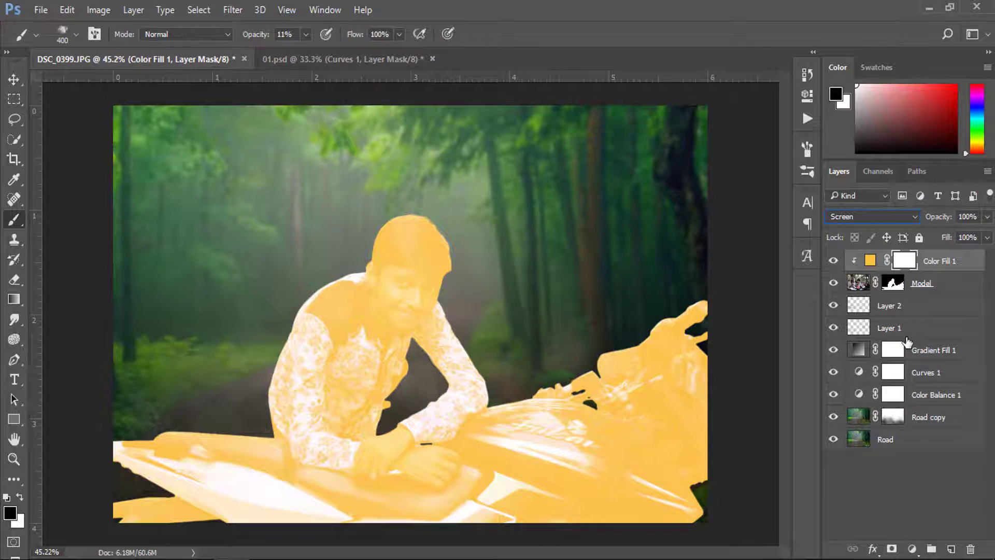
key(ctrl+i)
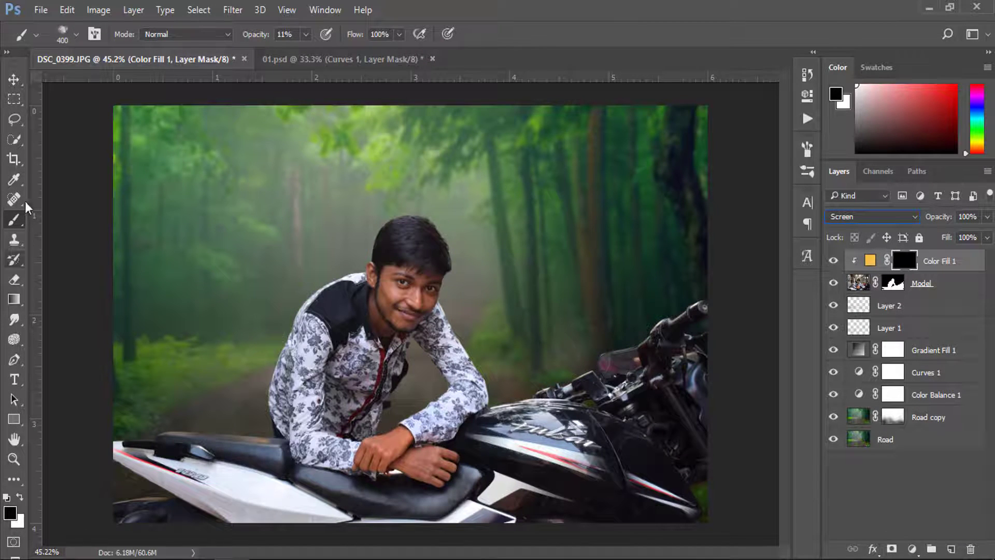
click(20, 499)
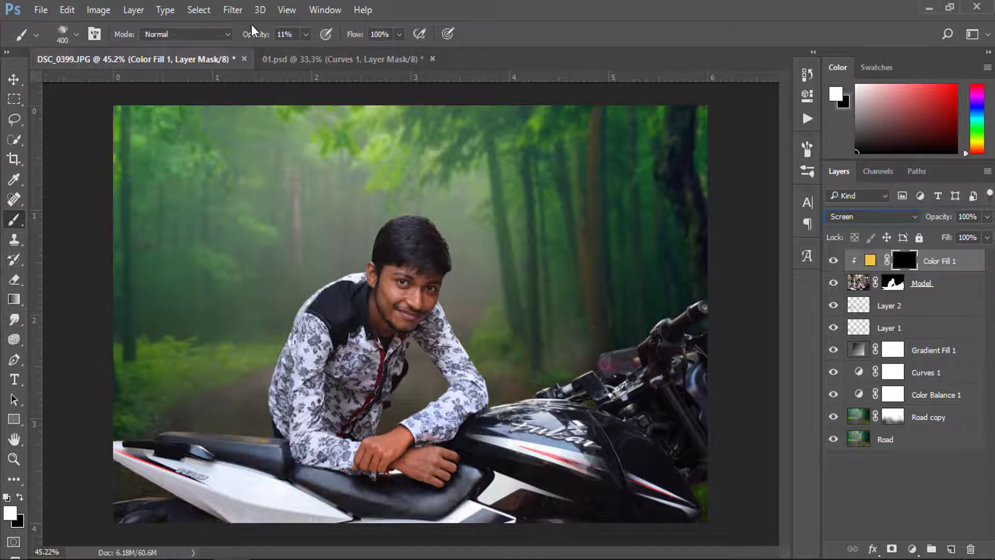
- With a soft round brush at size 200 and 13% opacity, paint rim light along the shirt edge
right_click(329, 245)
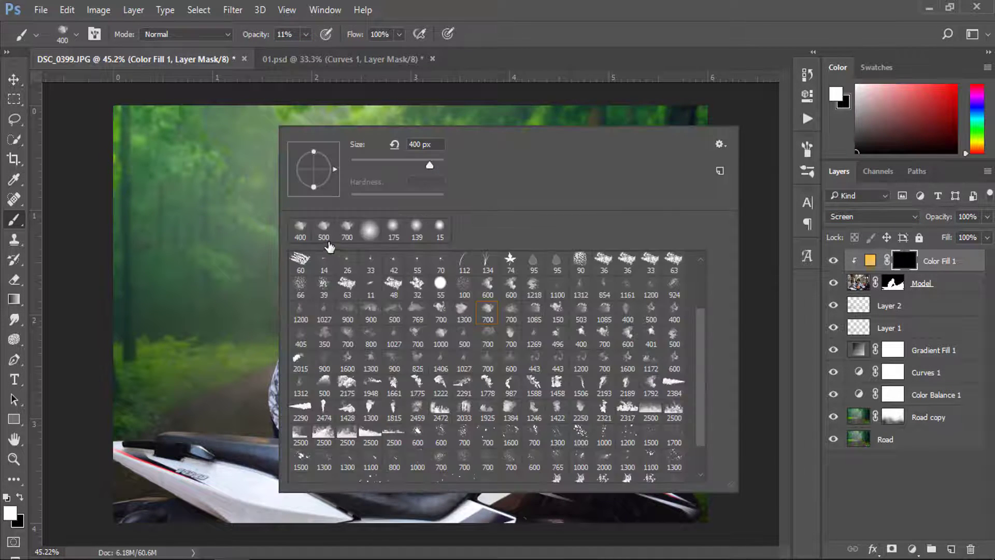
click(366, 230)
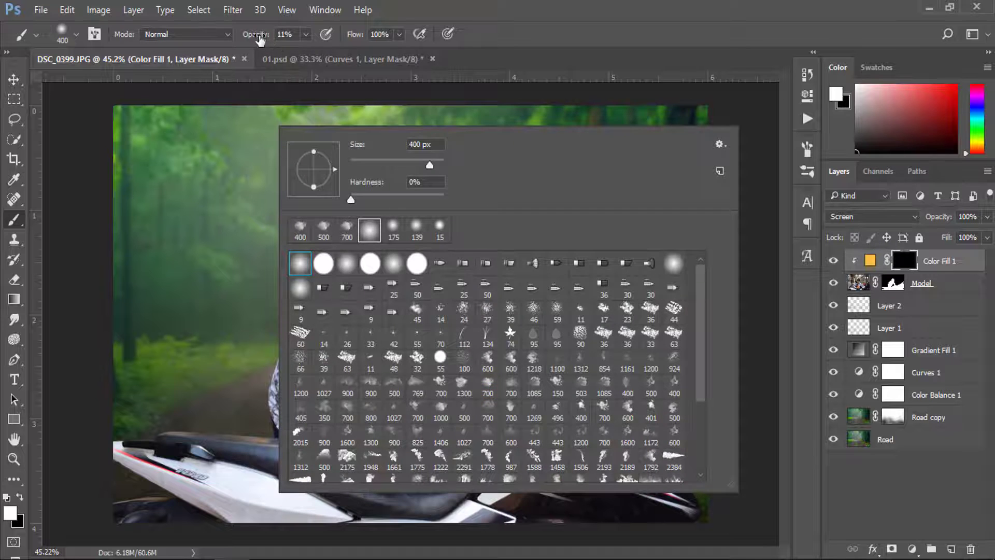
drag(260, 39, 265, 39)
key(bracketleft)
key(bracketleft)
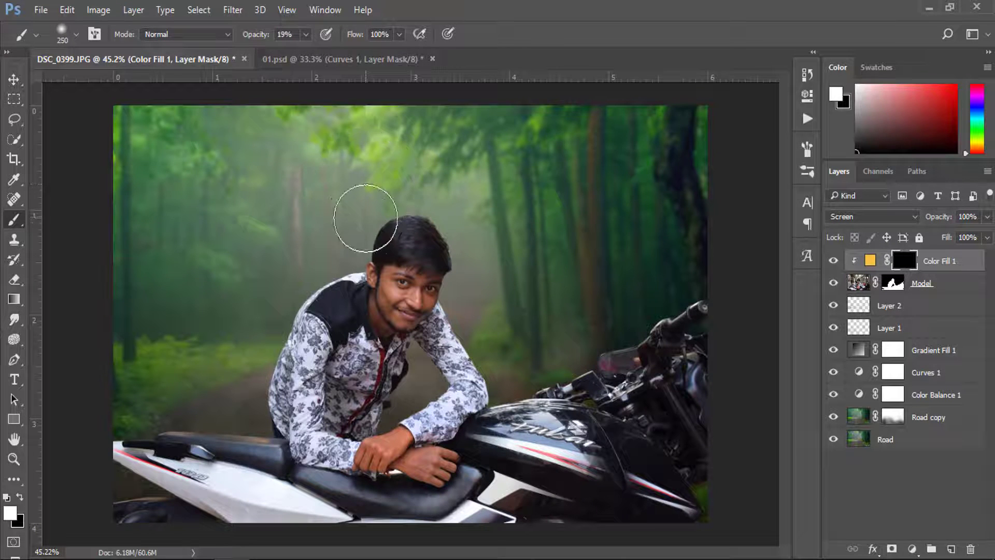
key(bracketleft)
drag(382, 233, 430, 223)
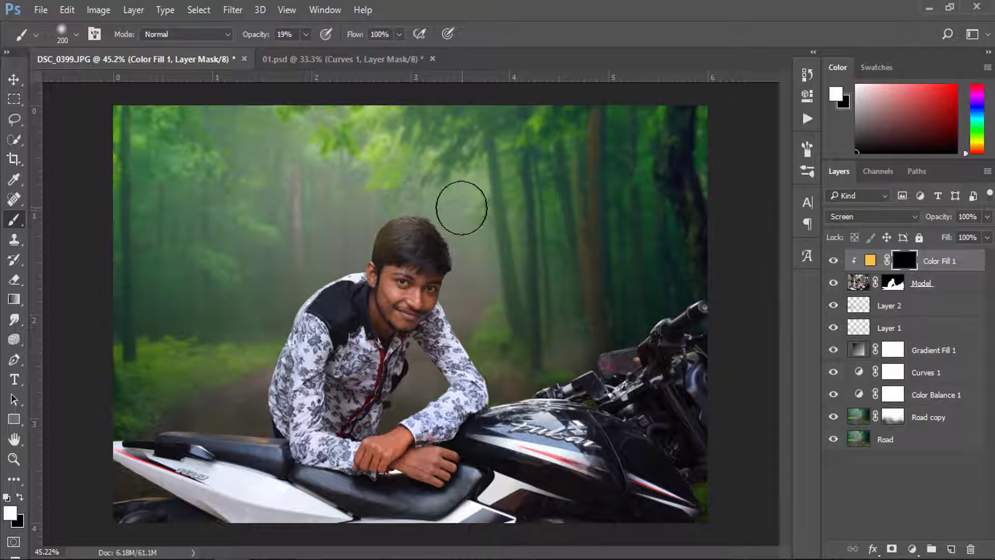
key(ctrl+z)
drag(265, 39, 259, 41)
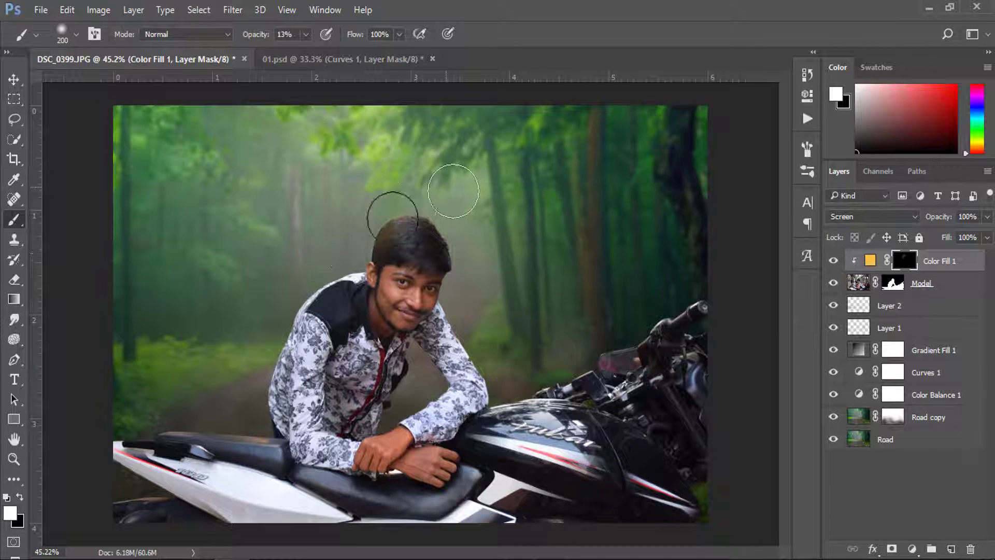
mouse_move(322, 269)
mouse_down()
mouse_move(270, 422)
mouse_move(473, 236)
mouse_up()
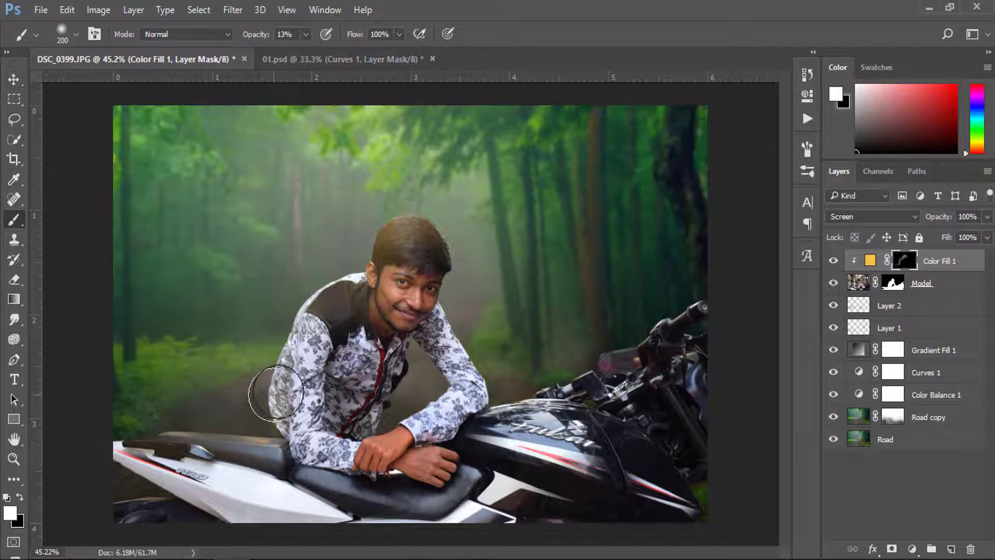
mouse_move(276, 393)
mouse_down()
mouse_move(637, 446)
mouse_move(454, 382)
mouse_move(315, 298)
mouse_move(490, 417)
mouse_up()
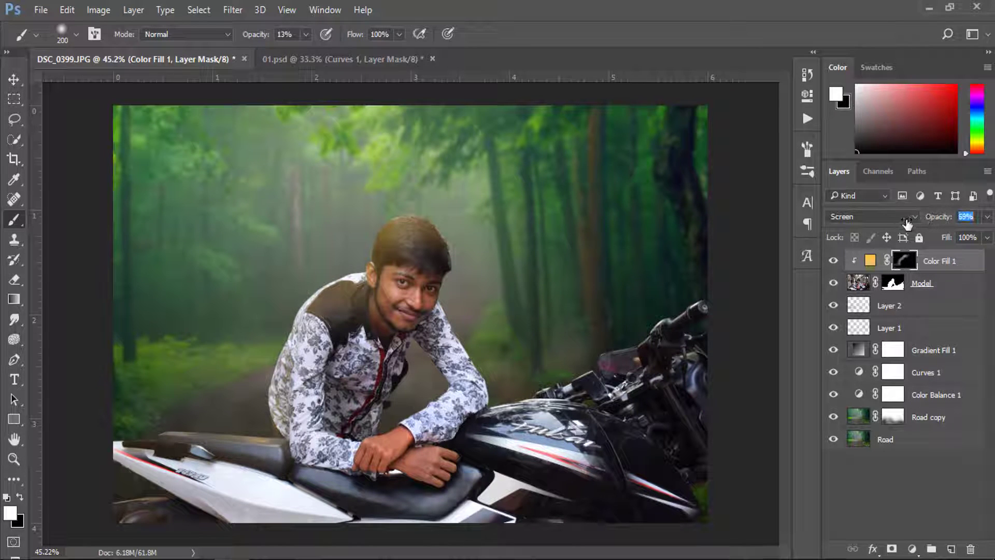
- Lower Color Fill 1 to 47%, add glow on shoulder and hair, and remove excess at the seat
drag(907, 223, 894, 227)
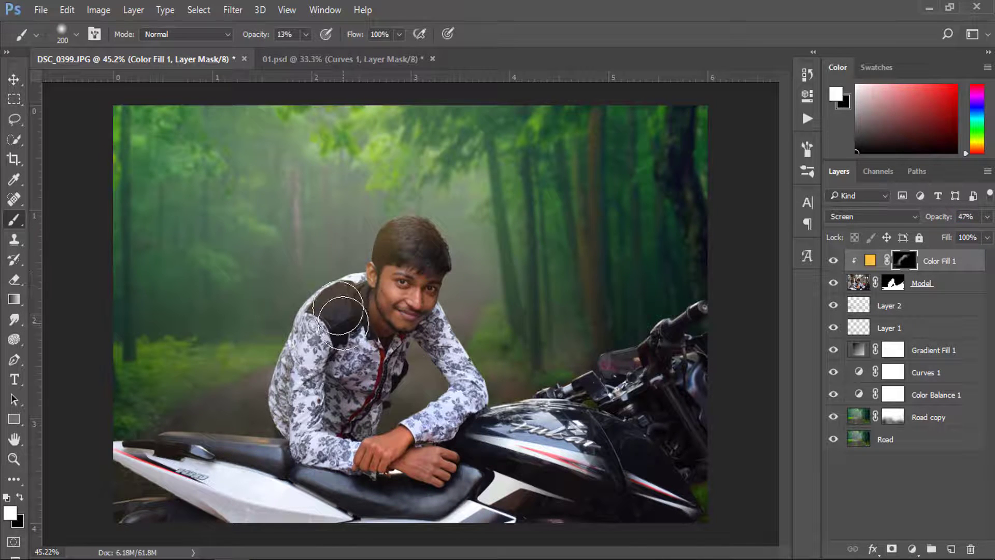
drag(340, 314, 289, 293)
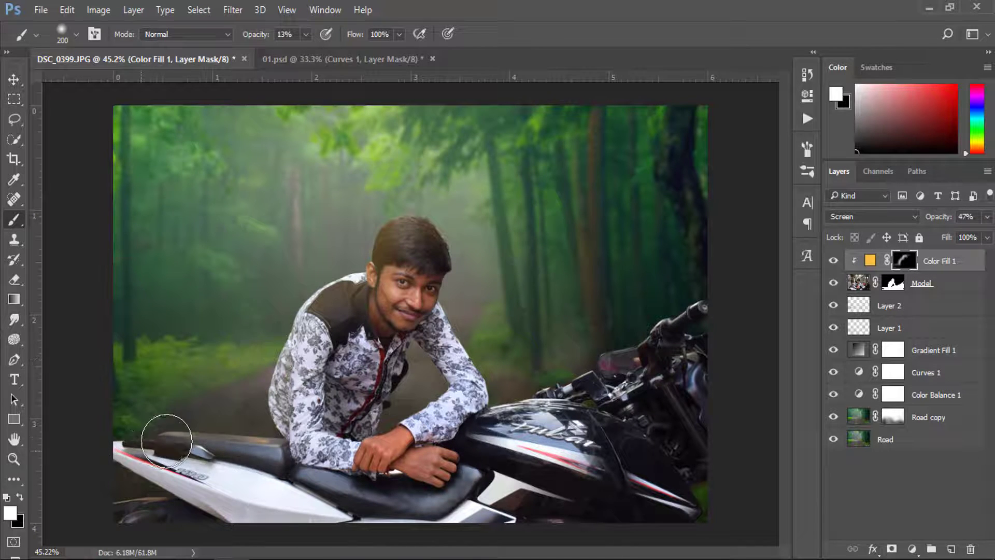
drag(166, 441, 223, 432)
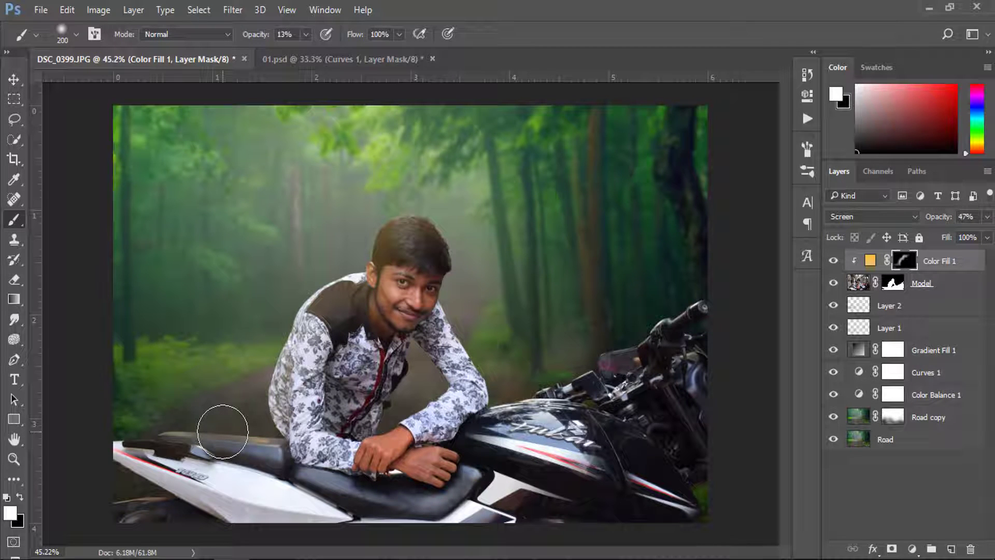
key(x)
drag(123, 438, 277, 442)
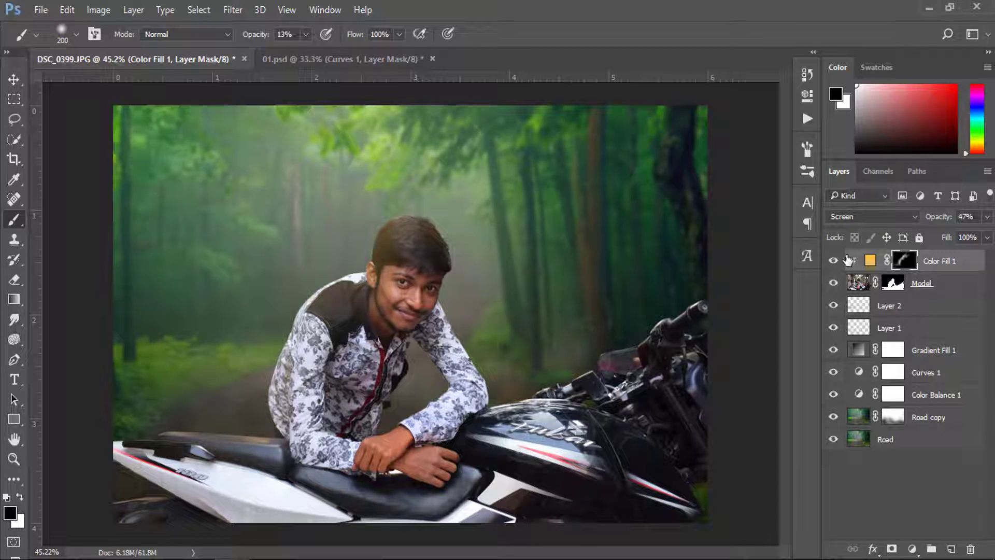
click(836, 261)
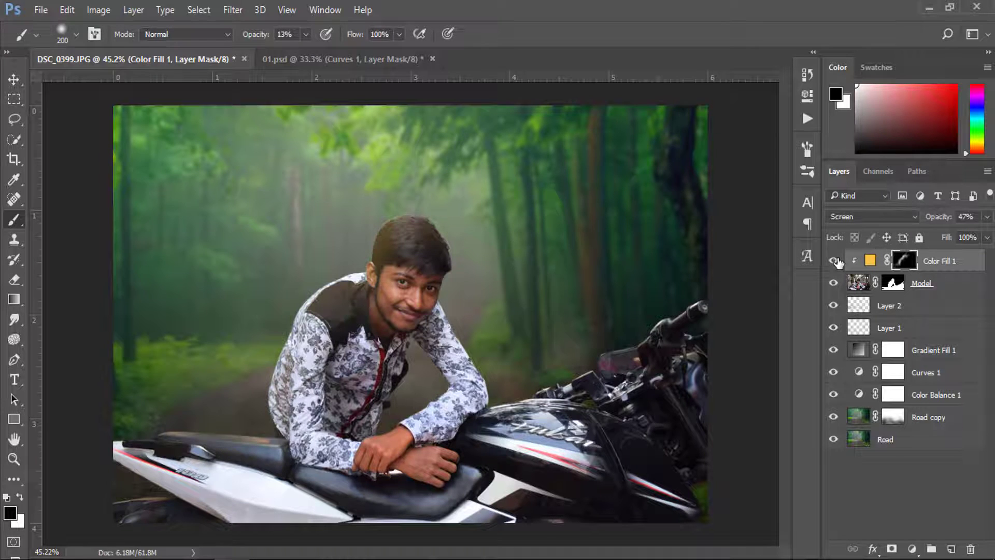
click(834, 261)
- Lower the brush opacity further and toggle Color Fill 1 to compare the glow
drag(267, 38, 246, 40)
key(x)
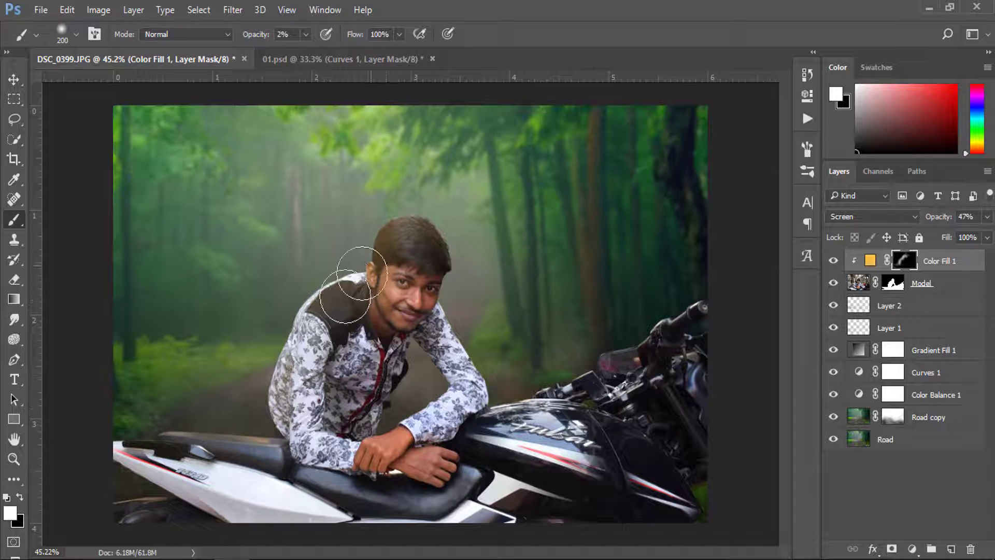
key(x)
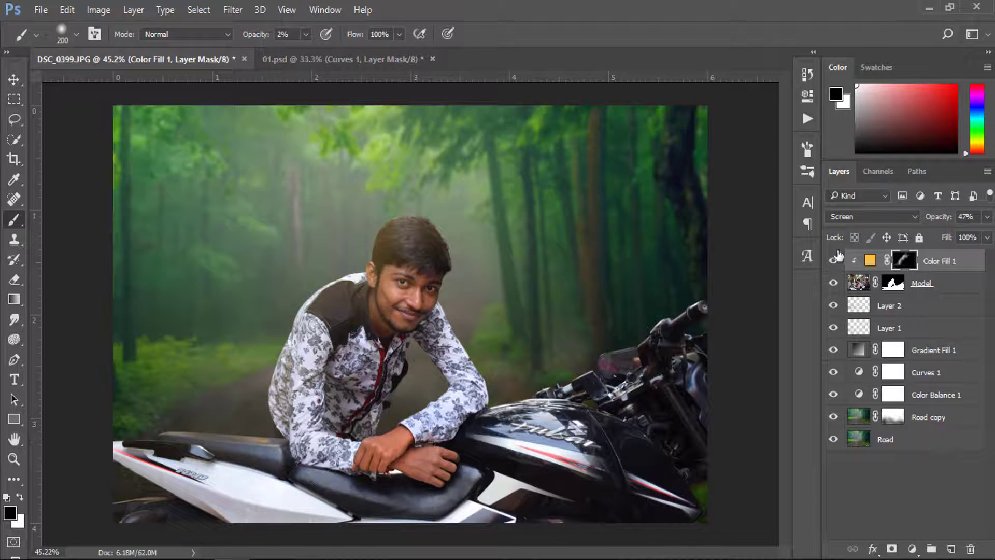
click(833, 262)
click(834, 261)
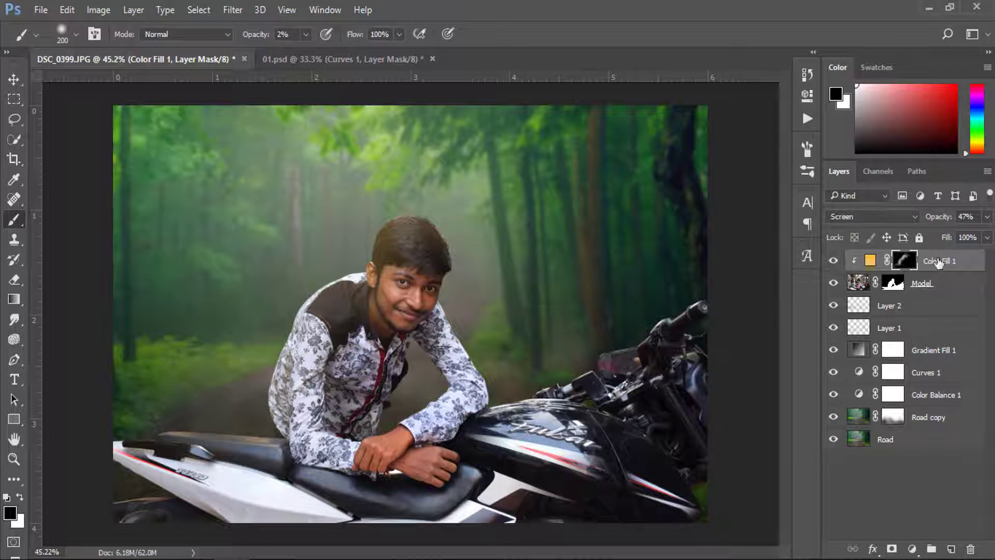
key(ctrl+2)
click(913, 550)
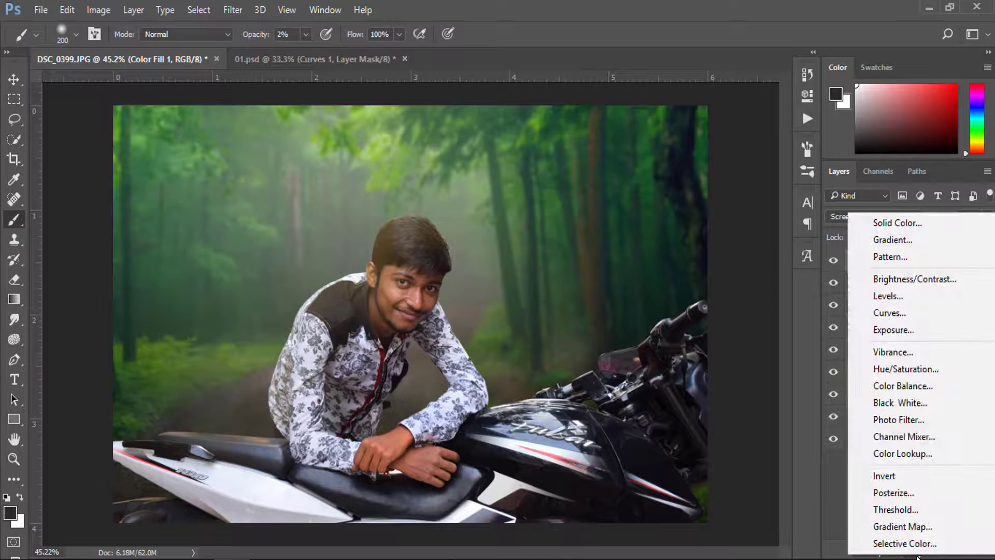
- Add a Color Balance layer clipped to Model with midtones Cyan/Red +2 and Yellow/Blue -24
click(913, 389)
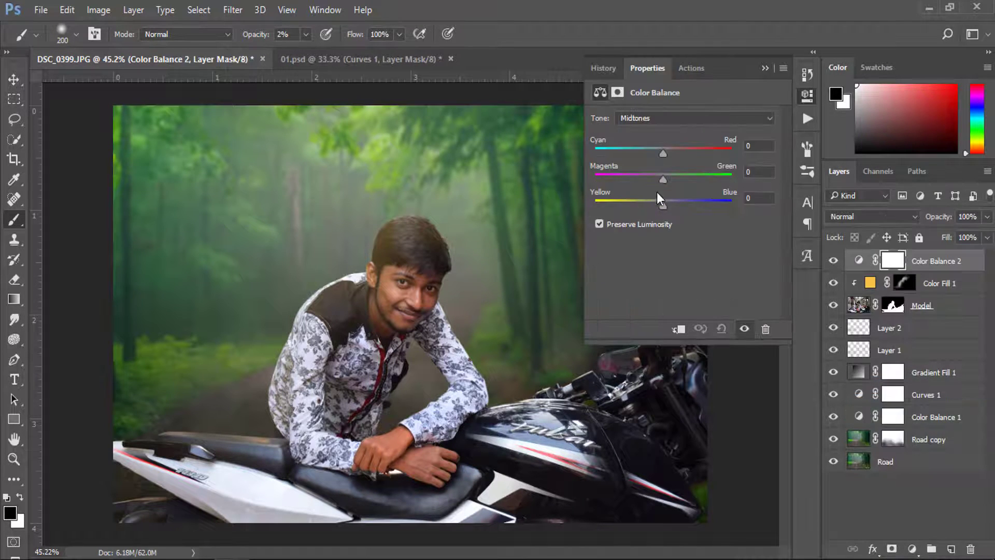
drag(664, 205, 653, 206)
alt+click(950, 272)
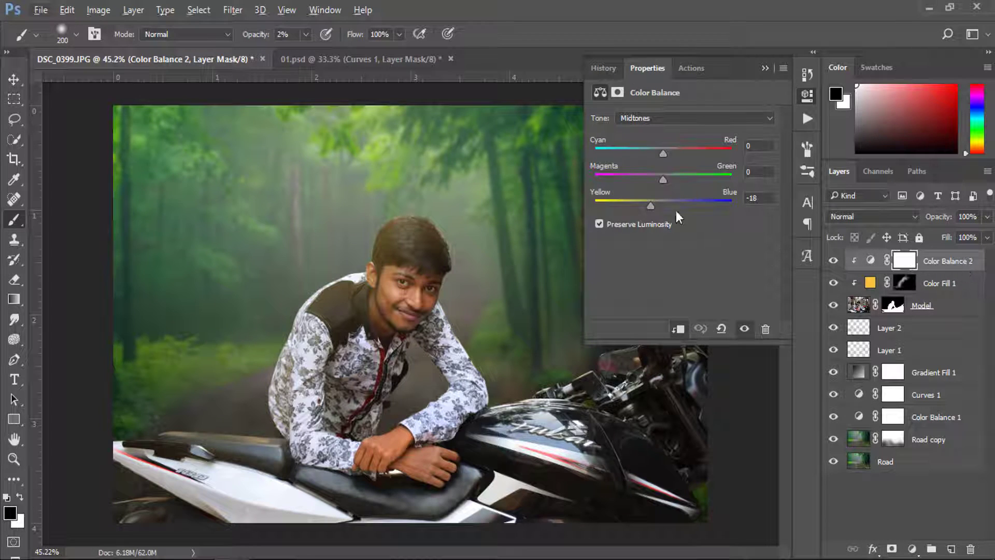
drag(651, 204, 648, 205)
click(665, 155)
drag(664, 154, 665, 154)
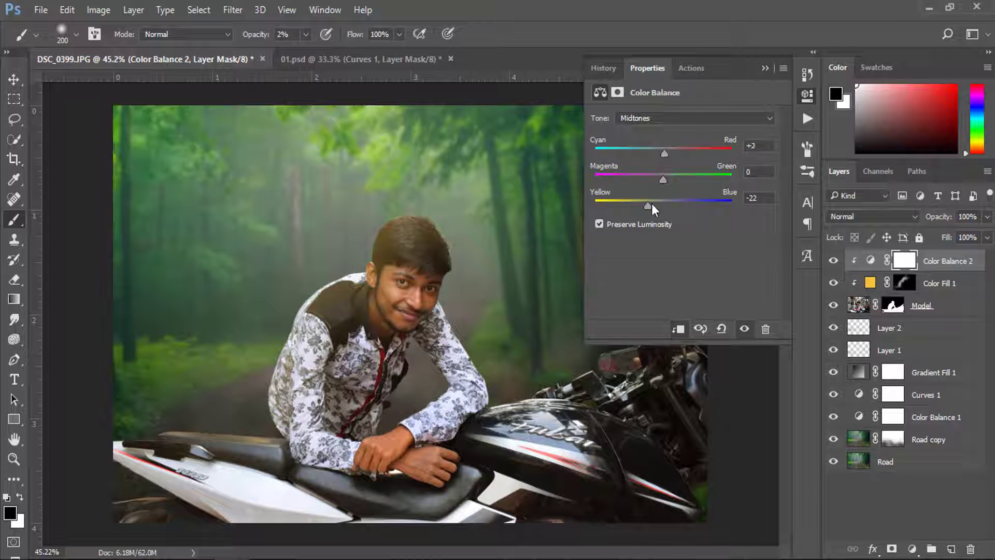
drag(648, 206, 646, 206)
click(765, 70)
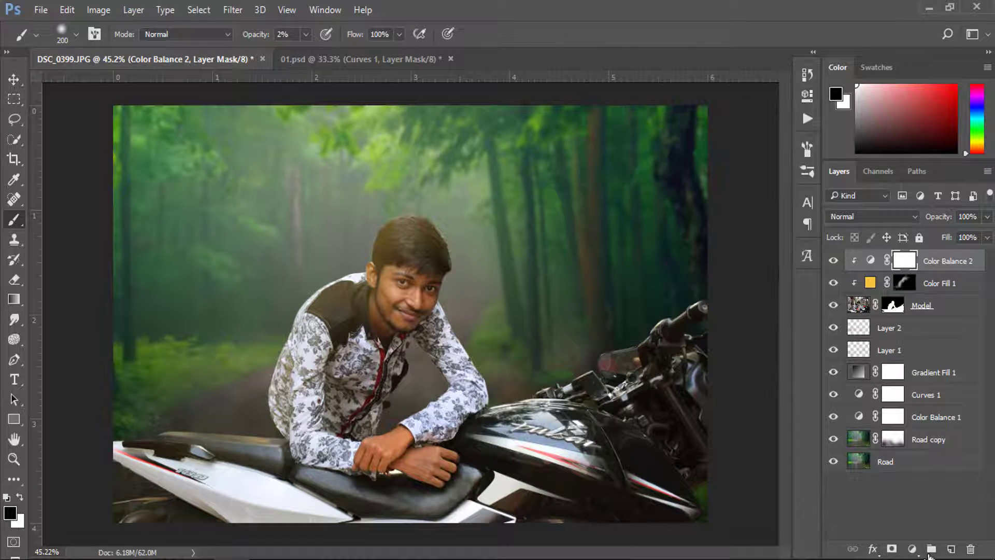
- Add a clipped Levels 1 layer with Output Levels 10 and 250 and gamma 0.94
click(914, 550)
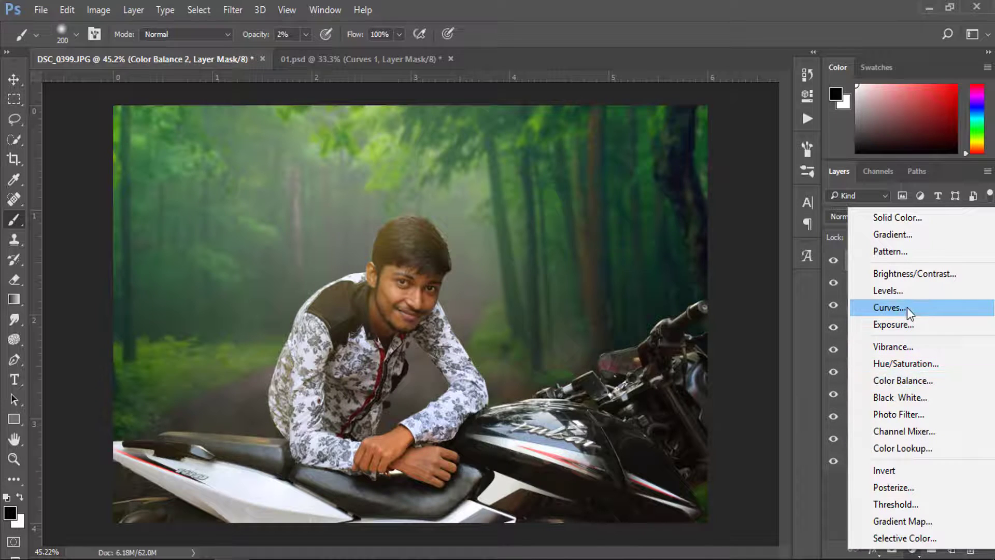
click(910, 291)
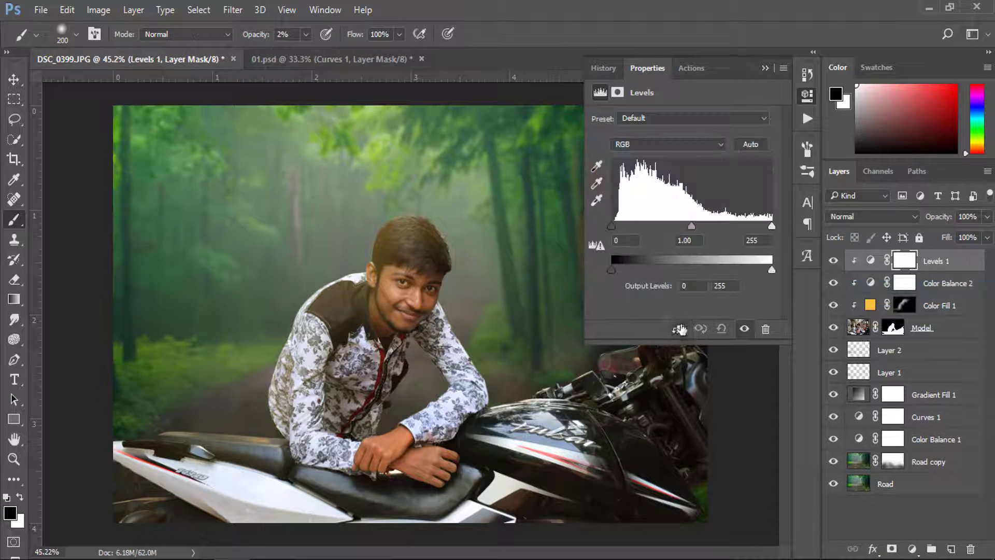
drag(612, 268, 618, 269)
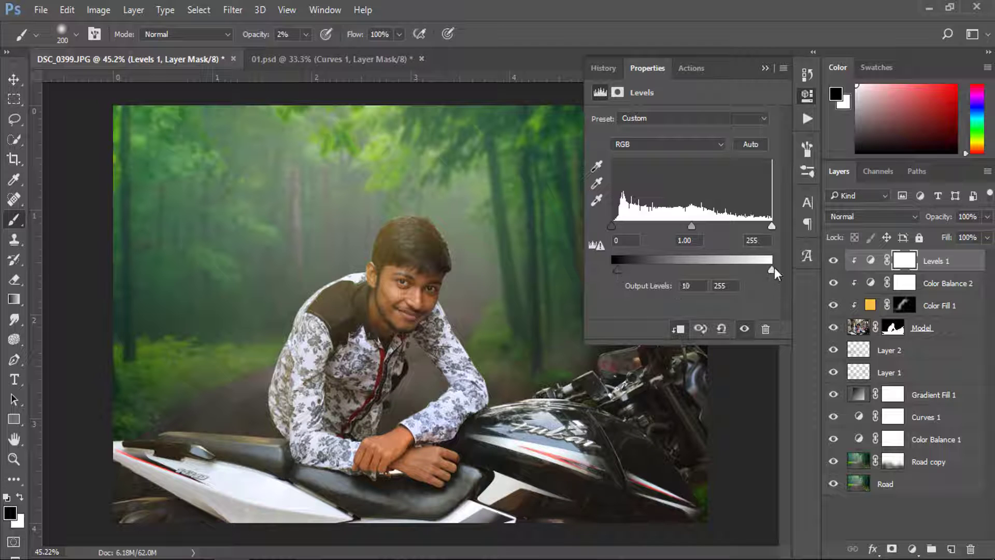
mouse_move(772, 269)
mouse_down()
mouse_move(752, 266)
mouse_move(775, 266)
mouse_up()
drag(689, 228, 694, 227)
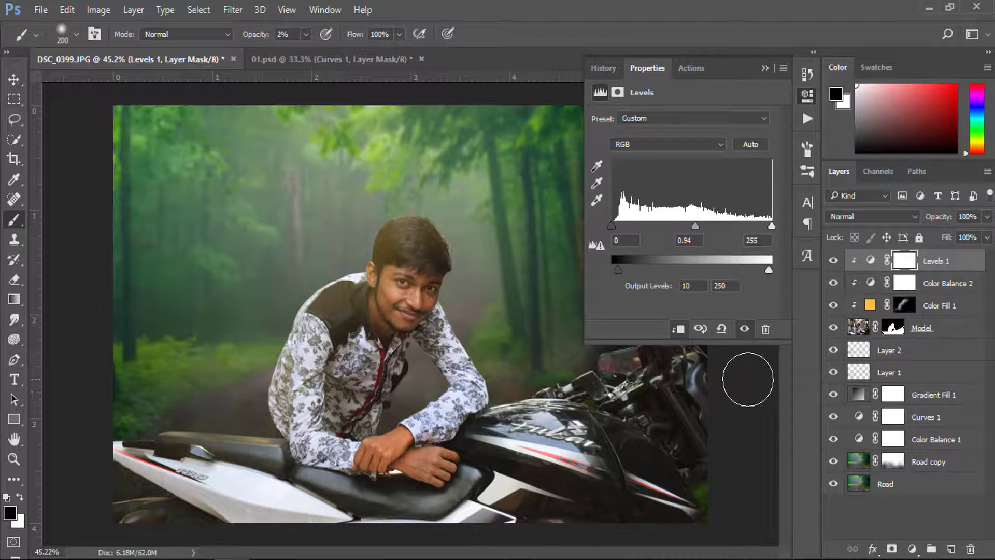
click(767, 70)
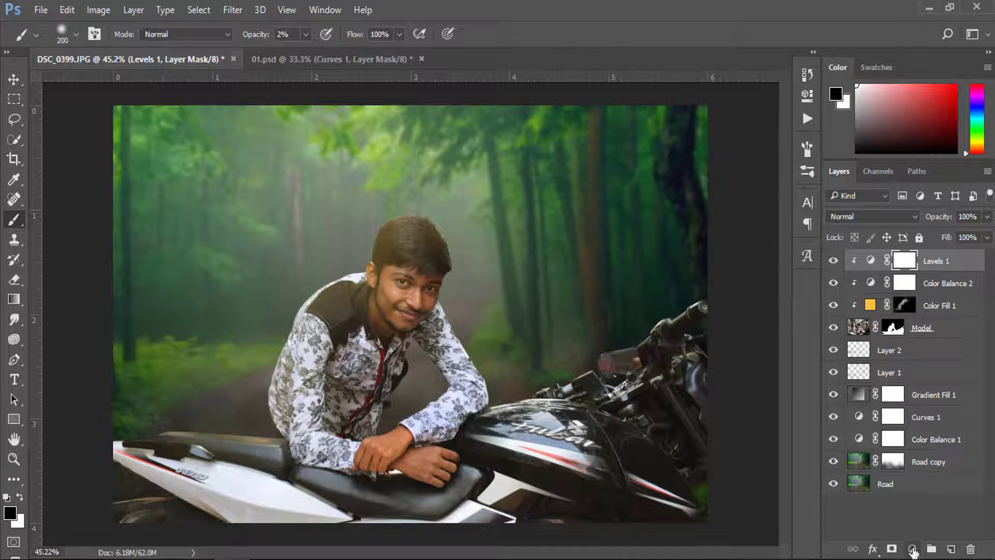
- Add a Curves 2 layer clipped to Model, lowering a shadow point and raising a highlight point
click(912, 548)
click(894, 305)
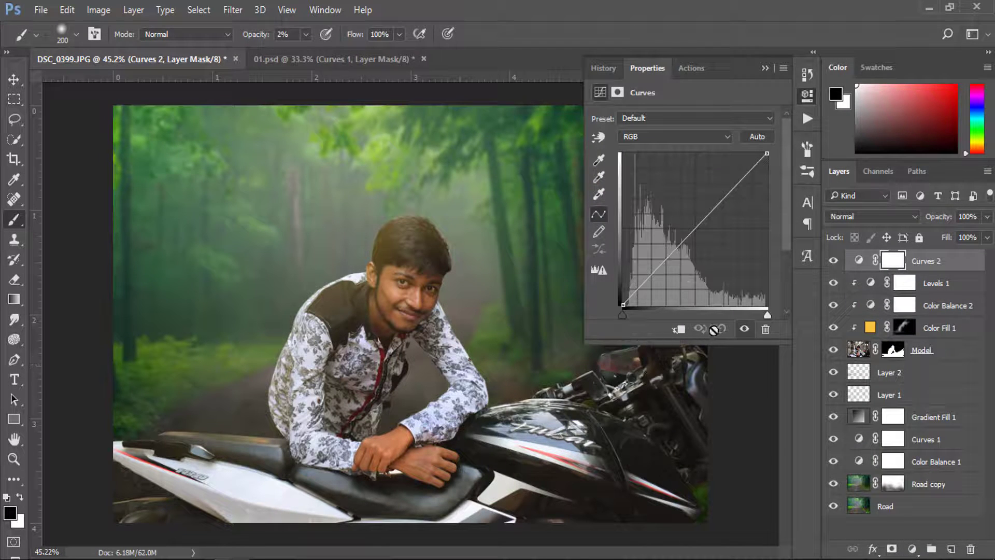
click(680, 330)
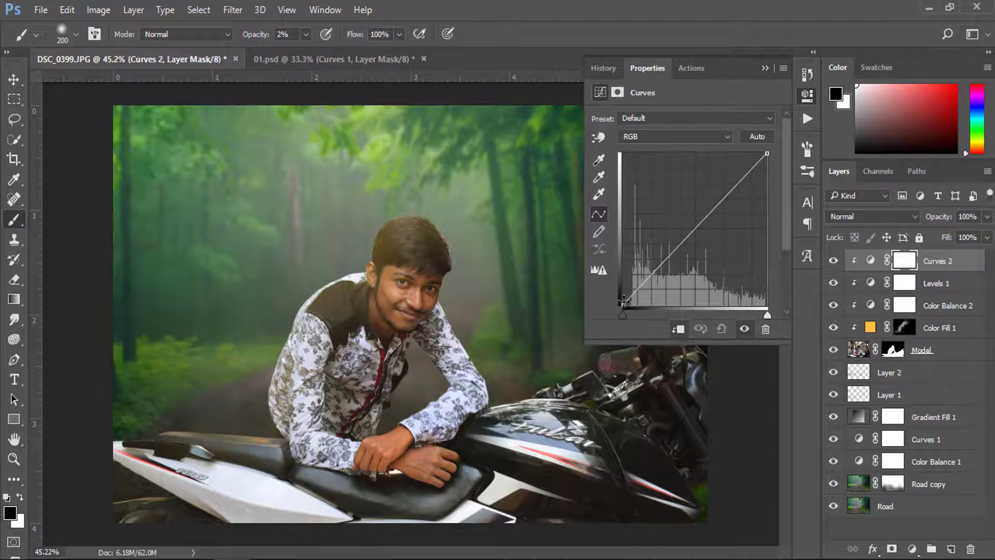
drag(623, 301, 623, 302)
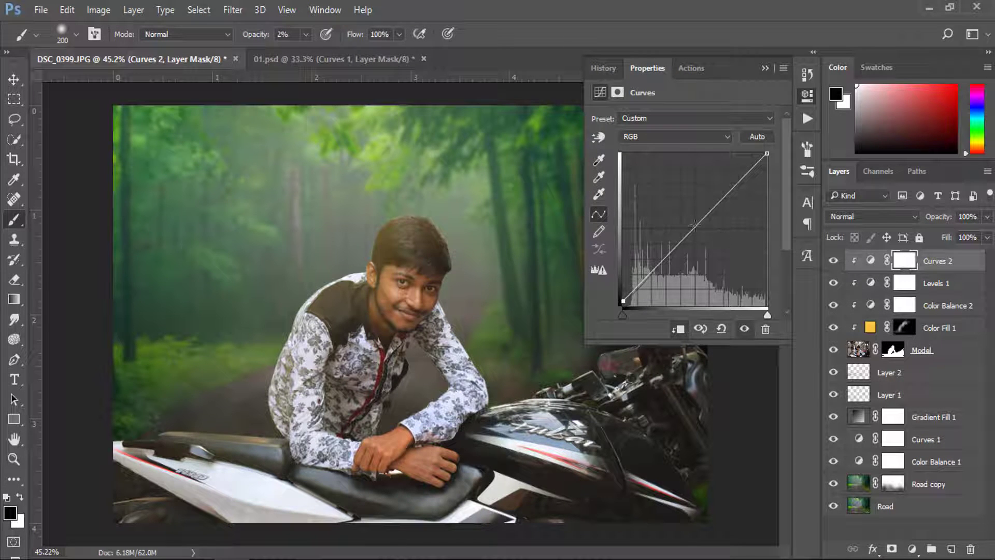
drag(695, 224, 696, 237)
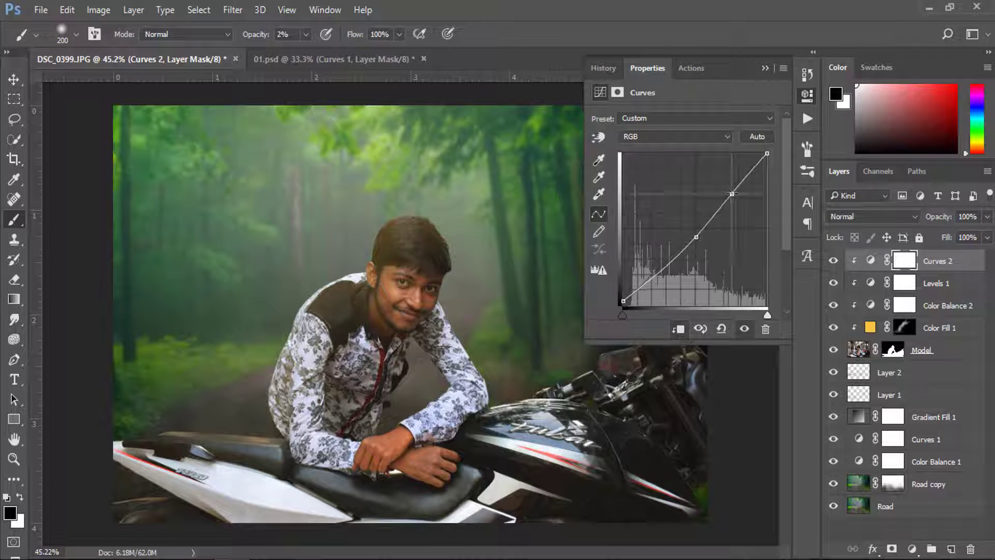
drag(731, 195, 731, 192)
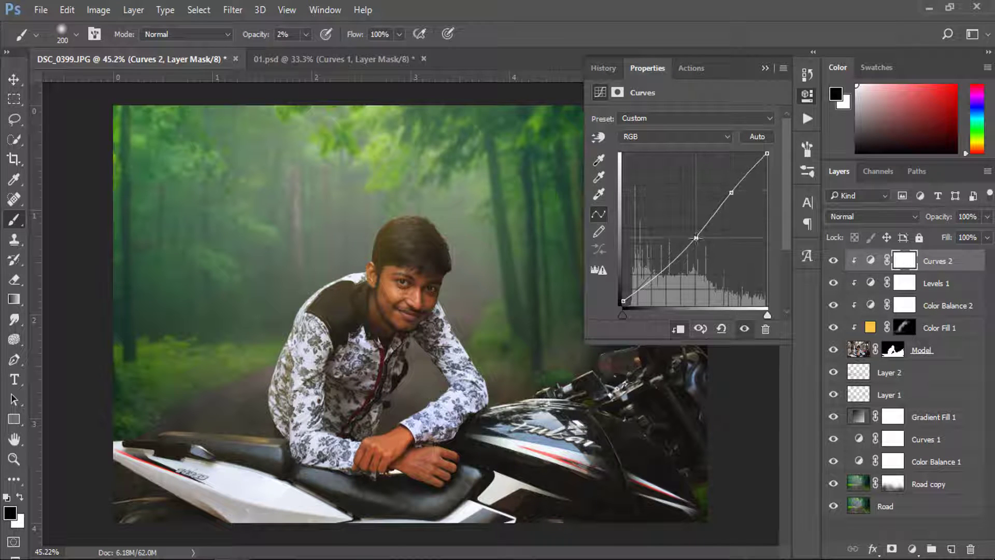
drag(696, 238, 694, 239)
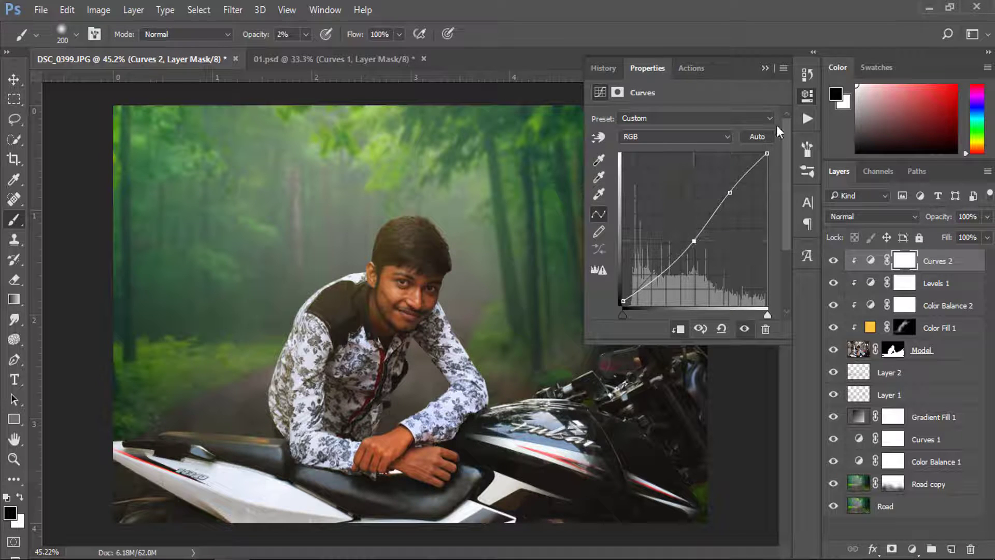
click(764, 69)
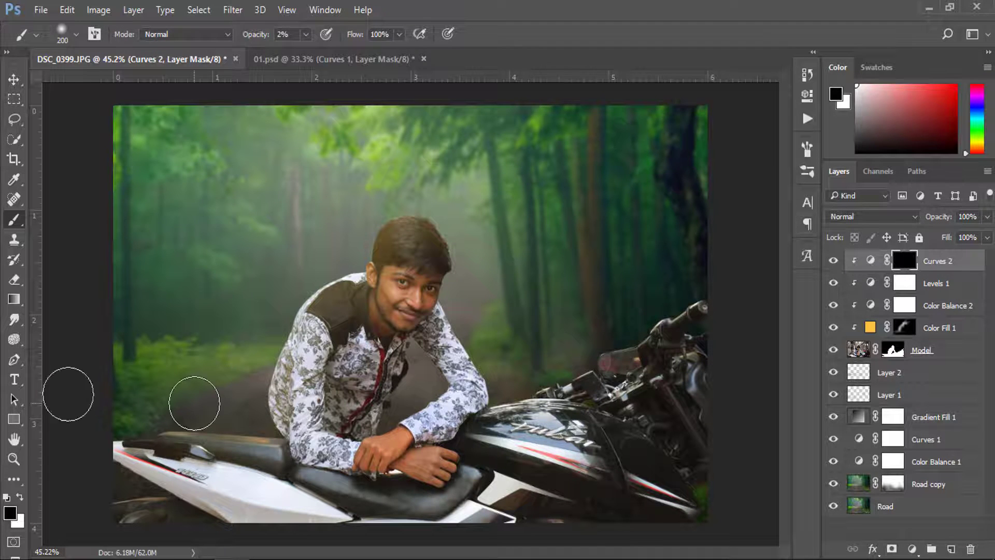
- Paint white at 25–42% opacity on the Curves 2 mask over hair, handlebar, bike edge and shirt
click(22, 496)
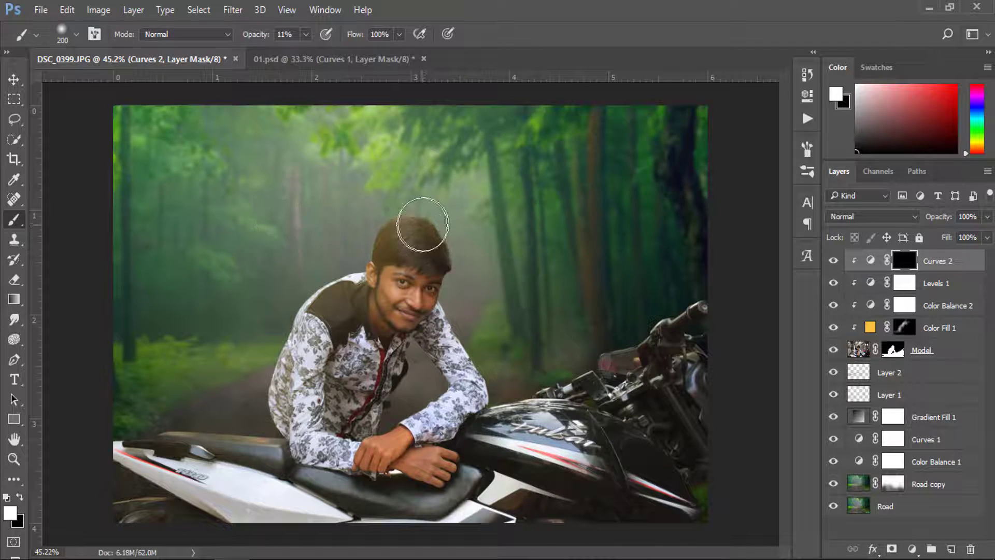
mouse_move(414, 233)
mouse_down()
mouse_move(433, 231)
mouse_move(462, 301)
mouse_move(381, 450)
mouse_move(579, 475)
mouse_up()
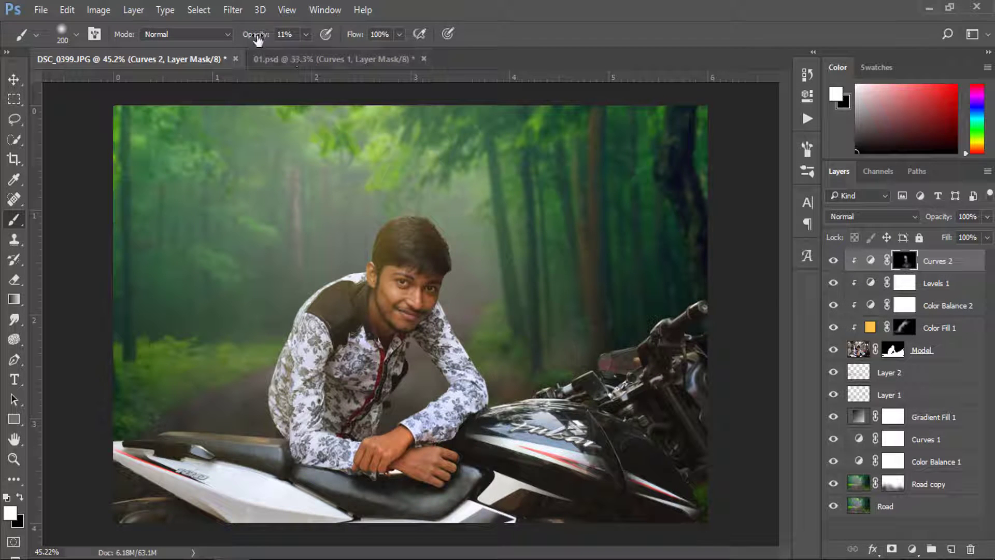
drag(269, 44, 271, 44)
mouse_move(605, 344)
mouse_down()
mouse_move(681, 298)
mouse_move(684, 487)
mouse_up()
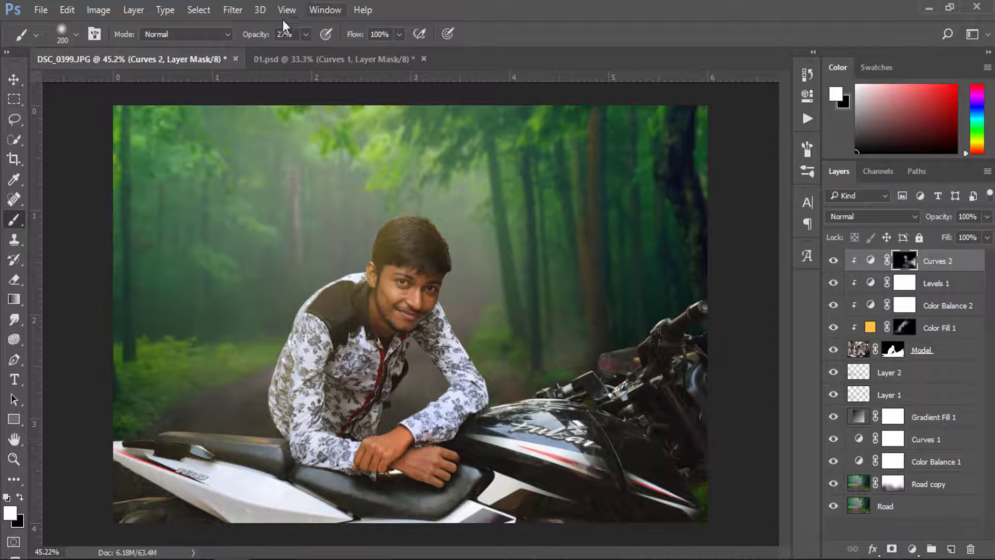
drag(259, 40, 267, 40)
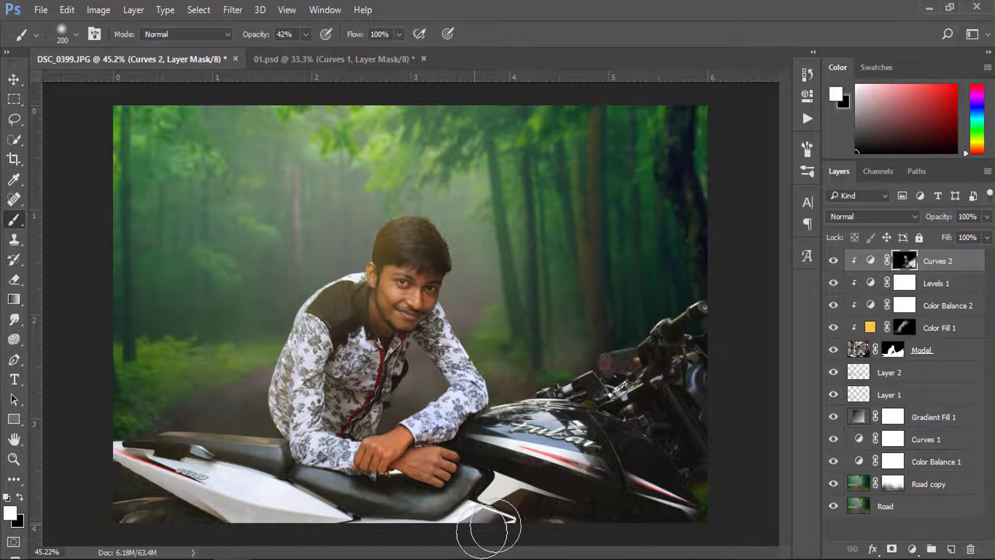
drag(435, 512, 152, 480)
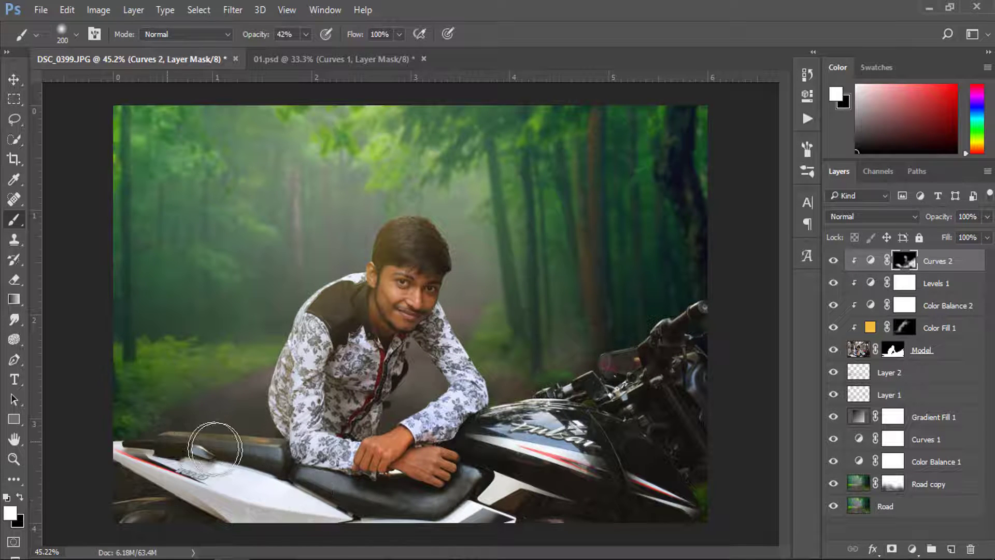
drag(150, 479, 222, 527)
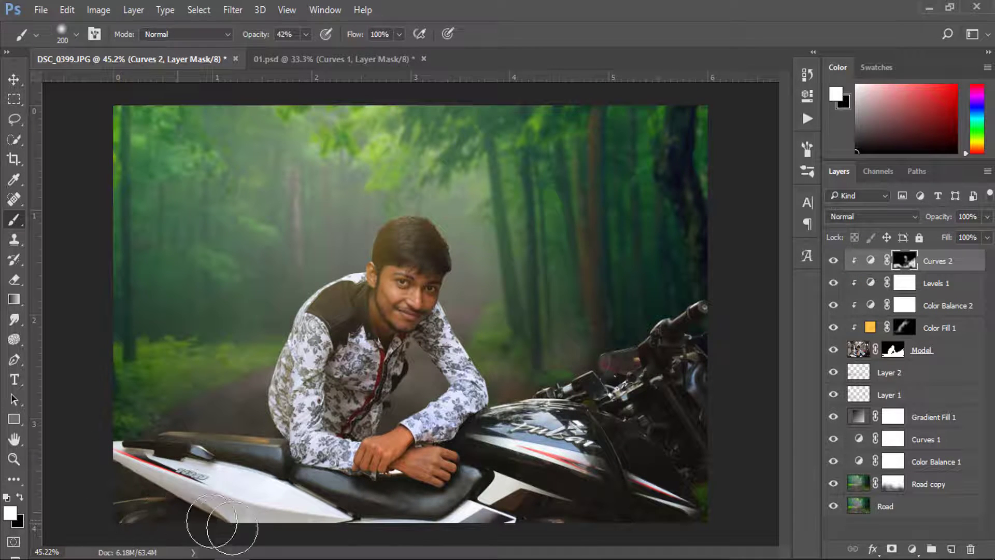
mouse_move(308, 378)
mouse_down()
mouse_move(287, 423)
mouse_move(361, 358)
mouse_move(283, 439)
mouse_move(301, 473)
mouse_move(480, 412)
mouse_move(403, 228)
mouse_move(349, 327)
mouse_move(447, 228)
mouse_move(426, 260)
mouse_up()
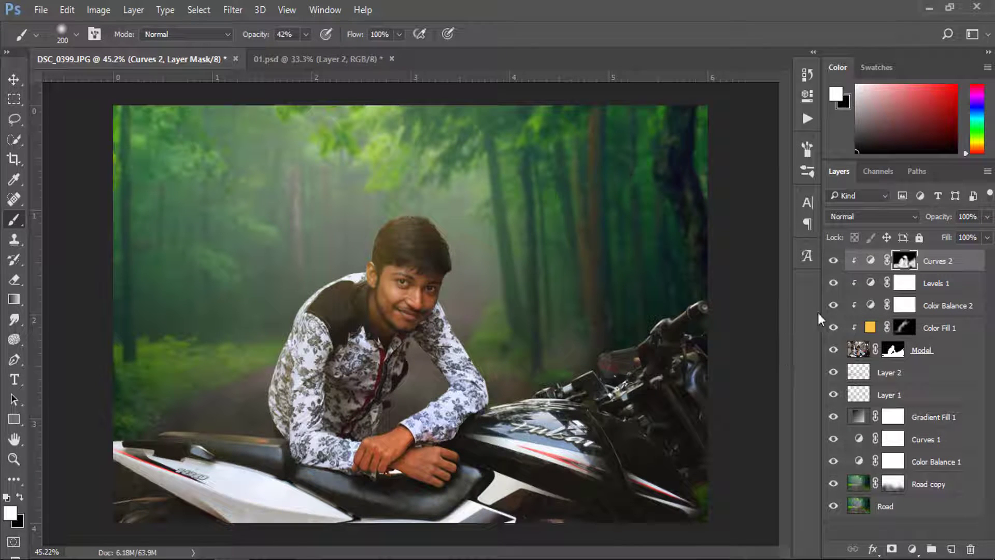
- Retune Levels 1 to white output 240 and midtone gamma 0.87
double_click(869, 285)
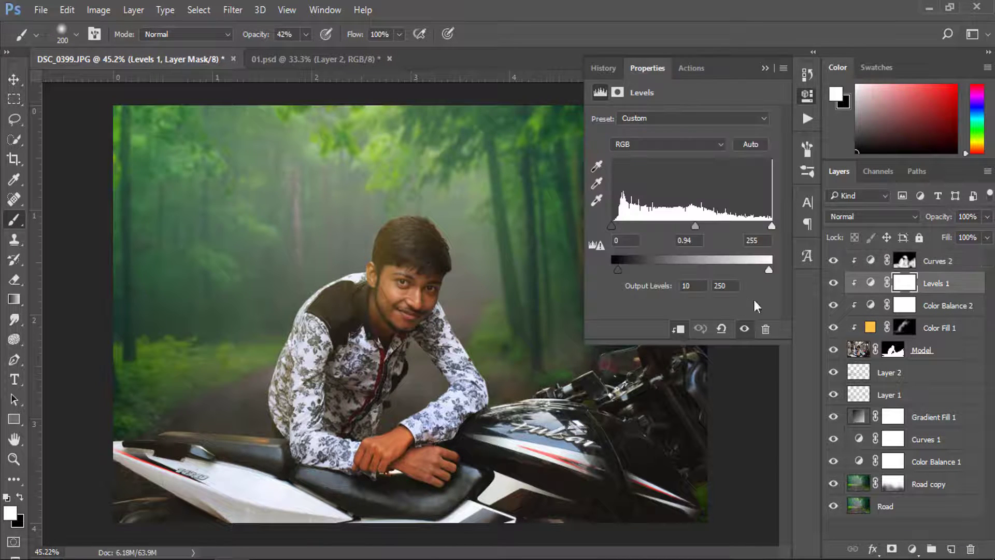
drag(770, 269, 761, 273)
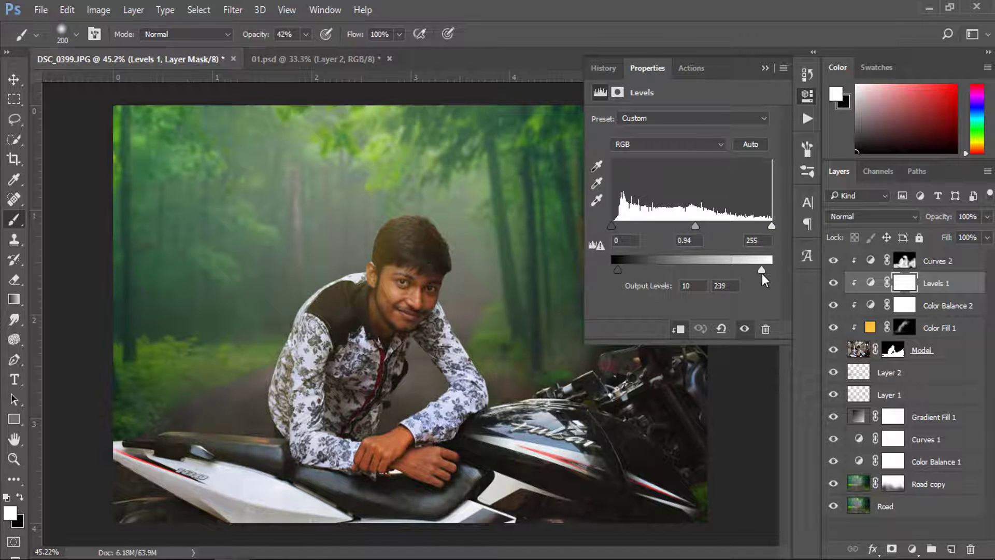
drag(699, 230, 703, 232)
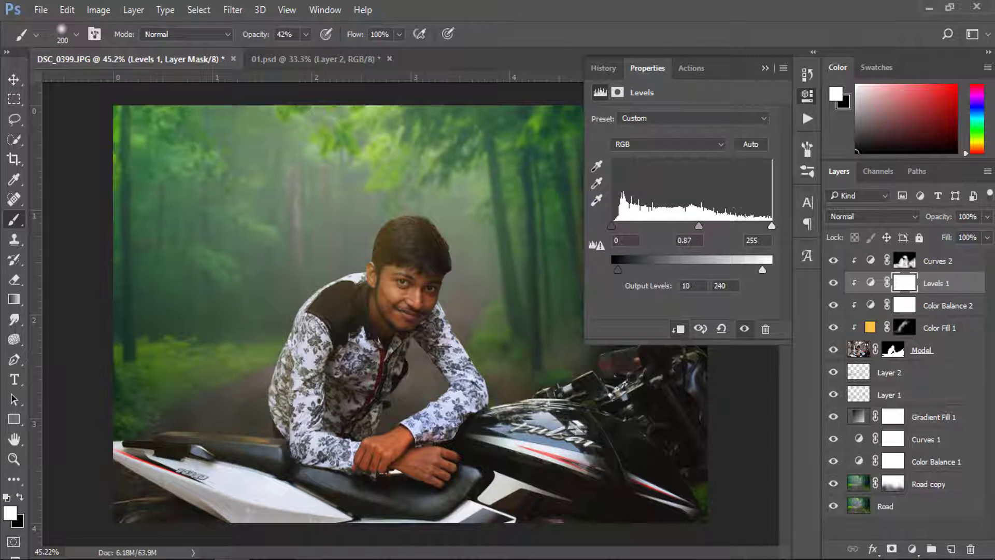
click(807, 96)
- Shift Color Balance 2 midtones to +3 red, +28 green and -20 yellow
click(870, 305)
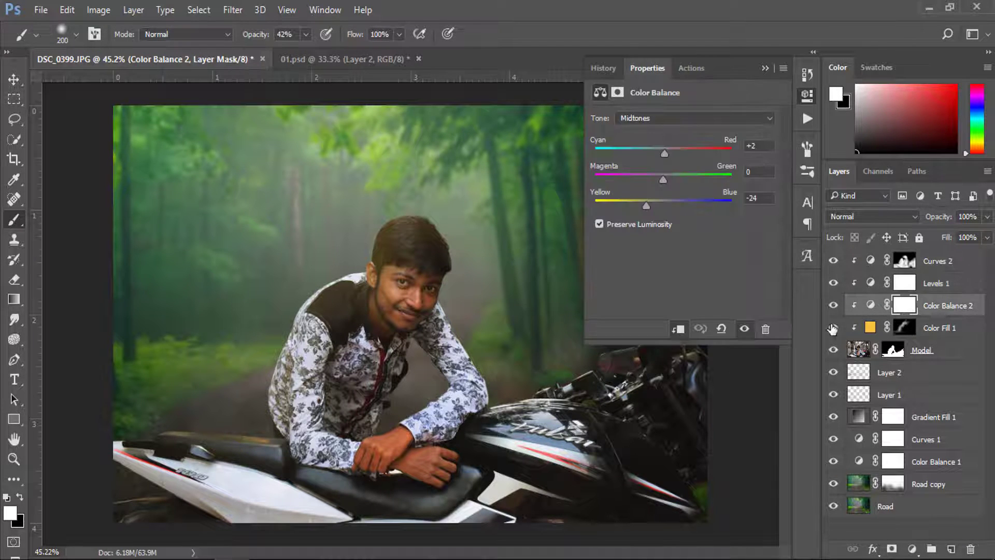
drag(663, 181, 682, 189)
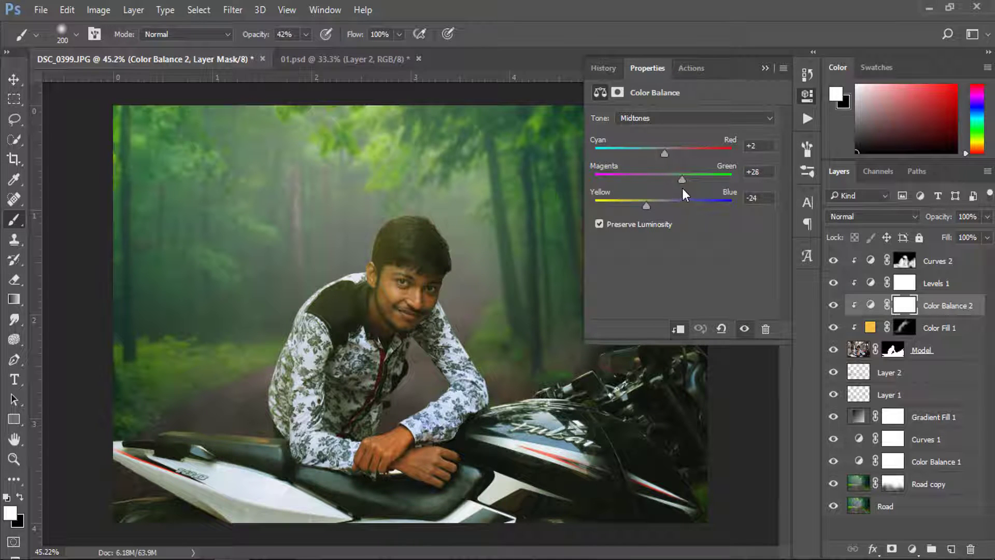
click(743, 329)
drag(667, 153, 667, 155)
click(763, 67)
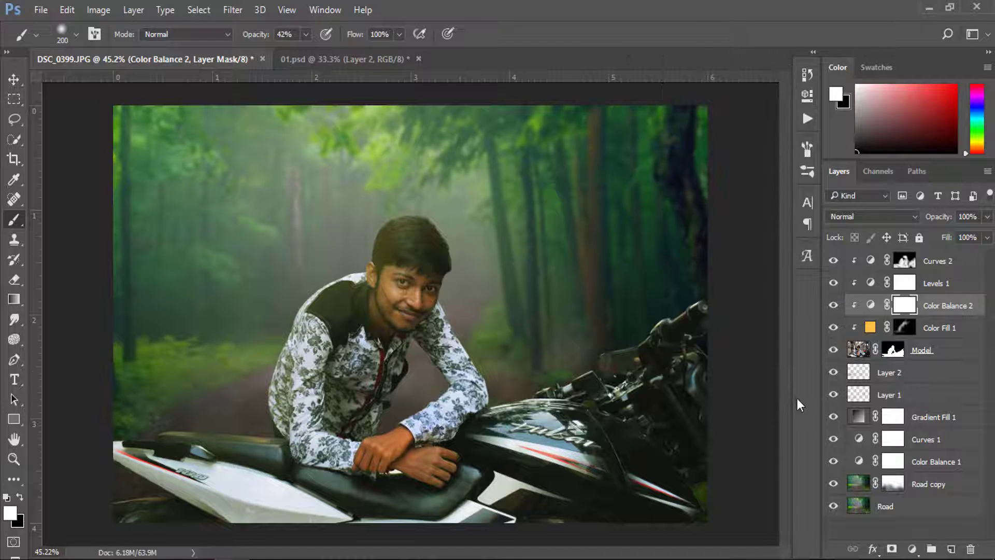
click(945, 263)
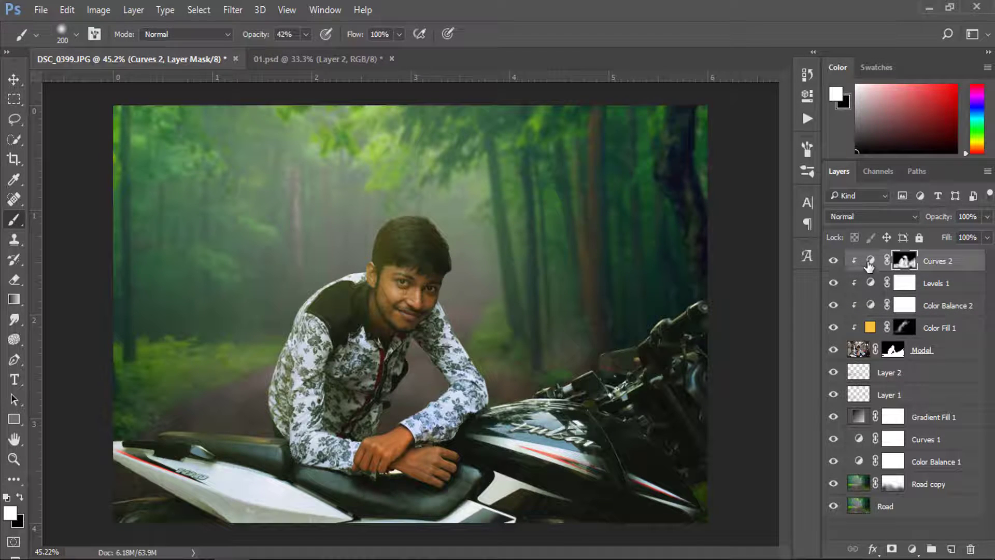
- Lower Curves 2's midtone, upper and top-right points slightly, then close its settings and zoom out
double_click(871, 261)
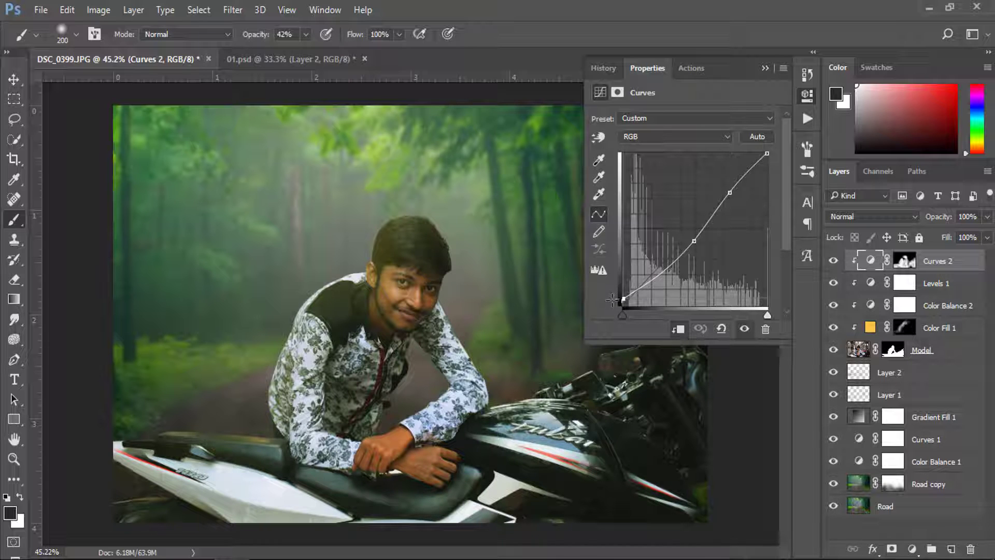
click(693, 242)
drag(691, 243, 694, 244)
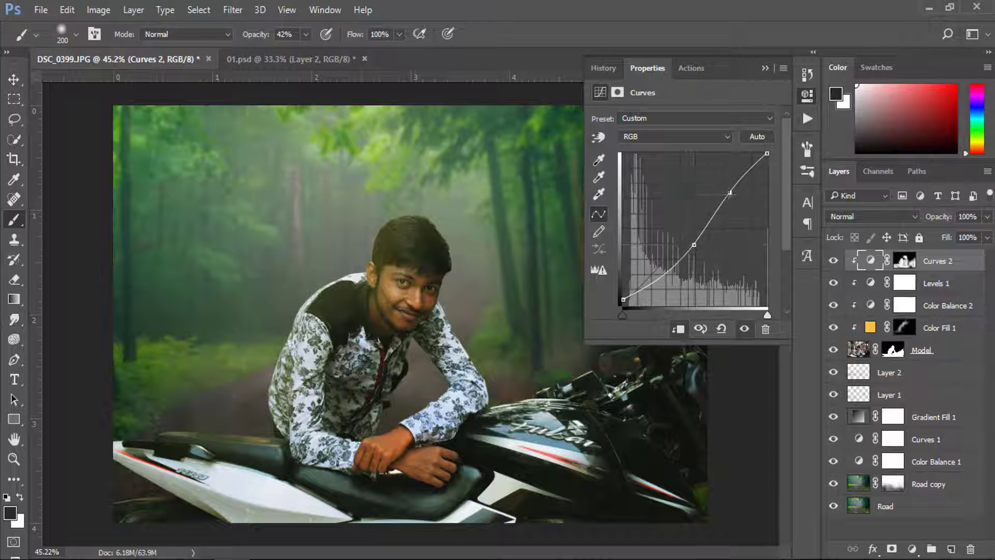
drag(729, 193, 728, 196)
drag(769, 155, 778, 158)
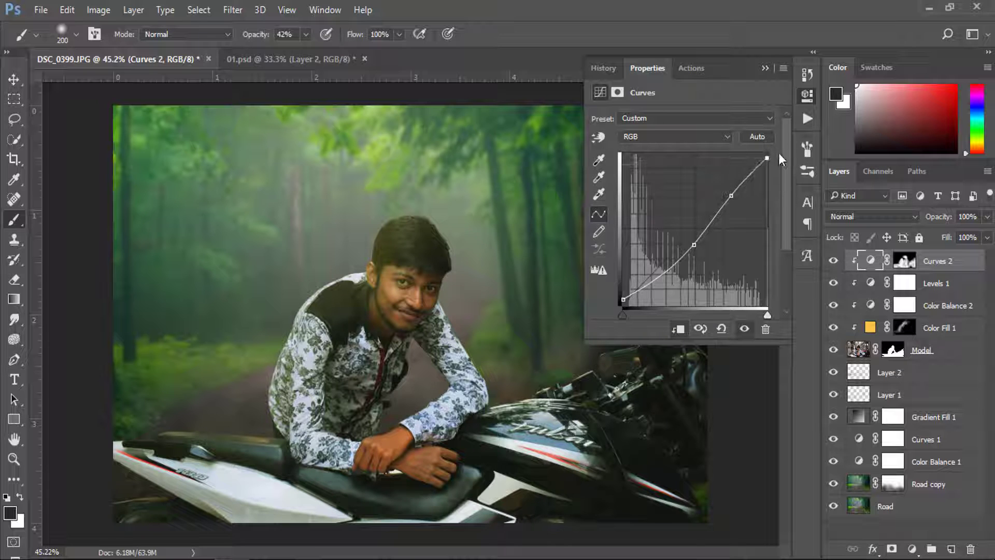
click(807, 94)
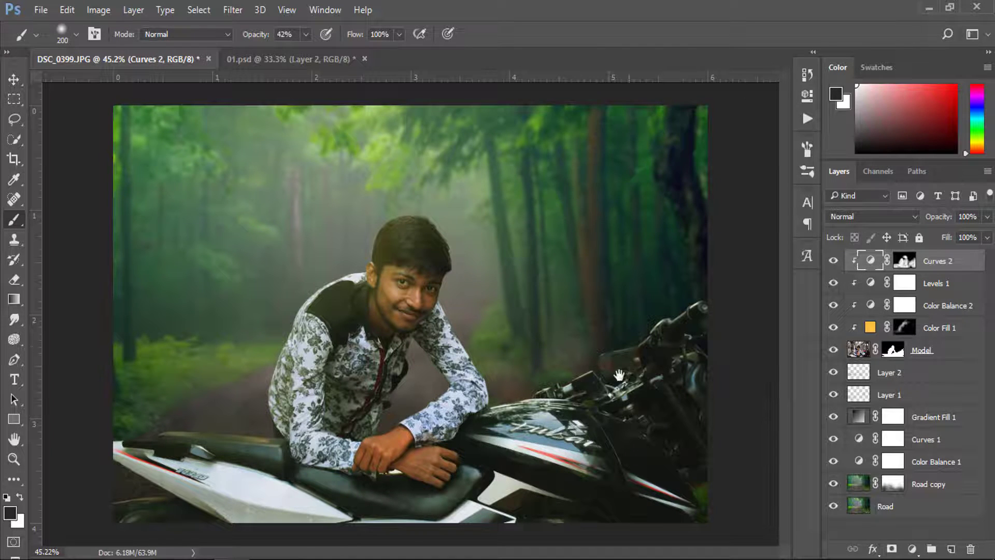
scroll(617, 375, down, 1)
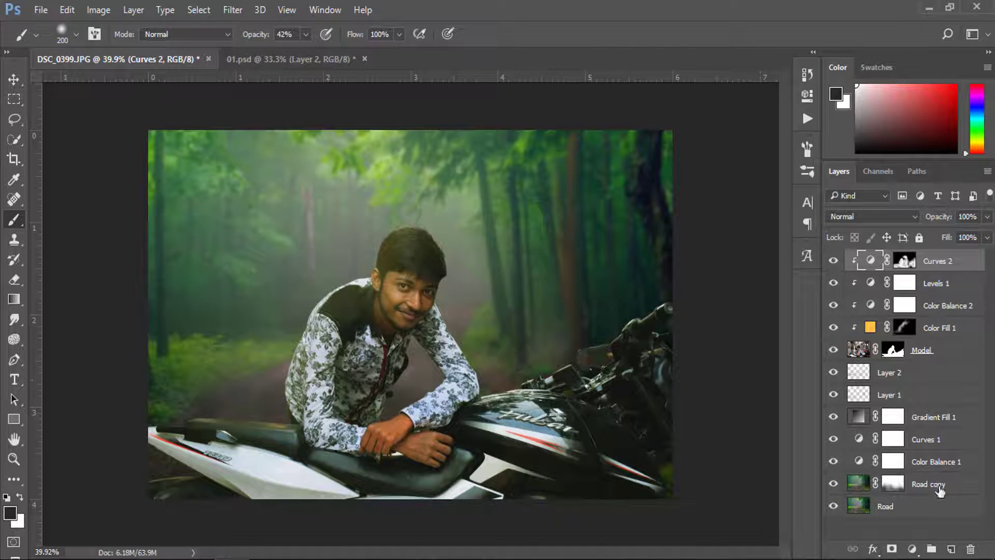
- Add a gradient fill layer using a near-black-to-transparent gradient
click(912, 548)
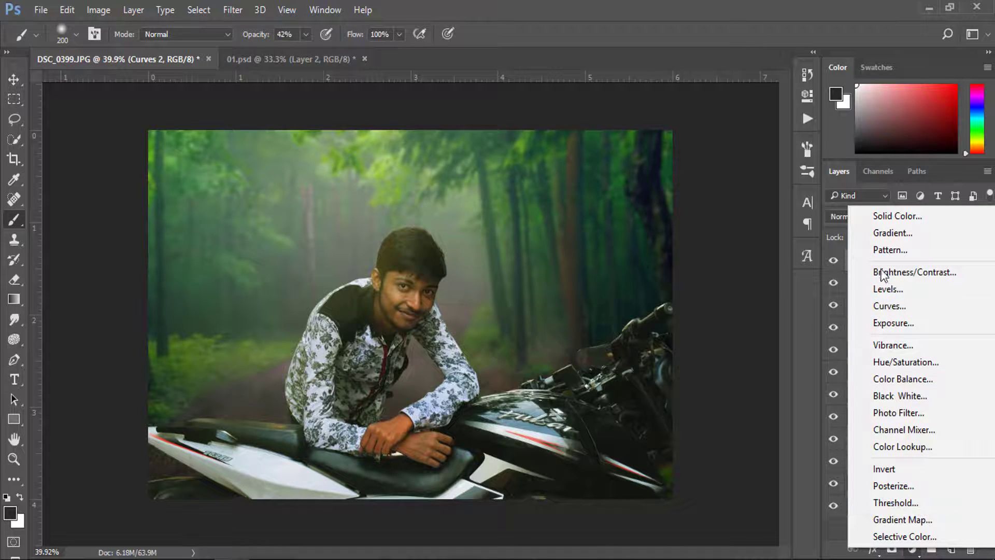
click(892, 232)
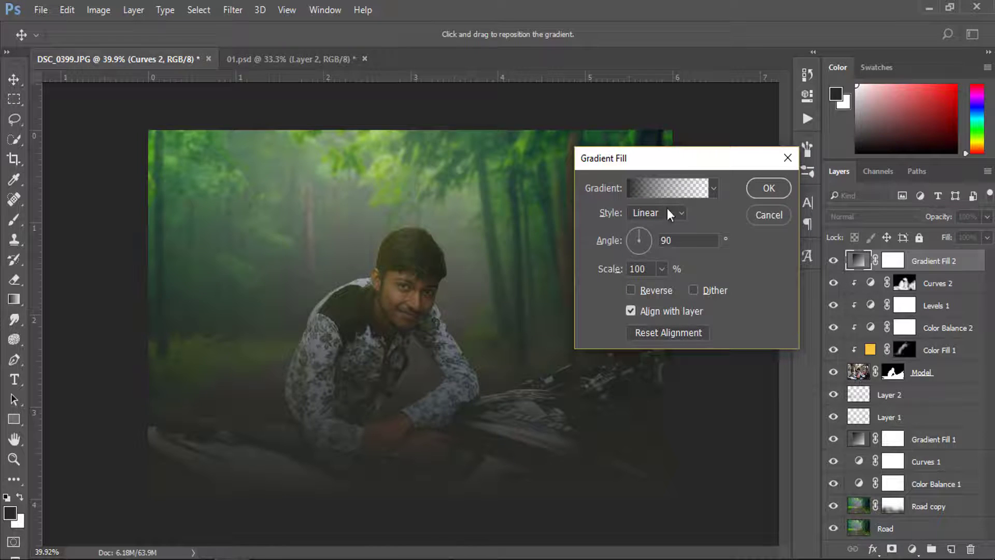
drag(440, 369, 484, 377)
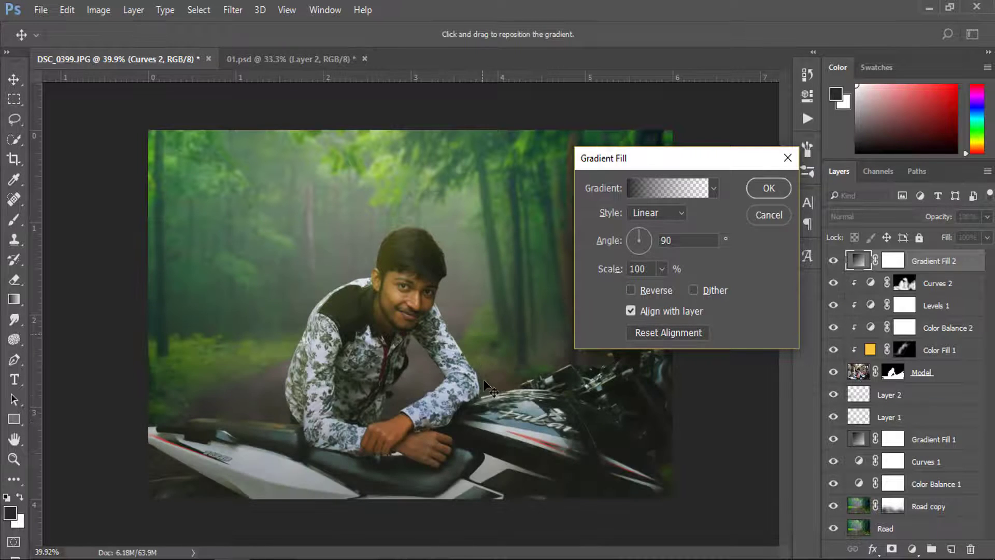
drag(614, 275, 637, 288)
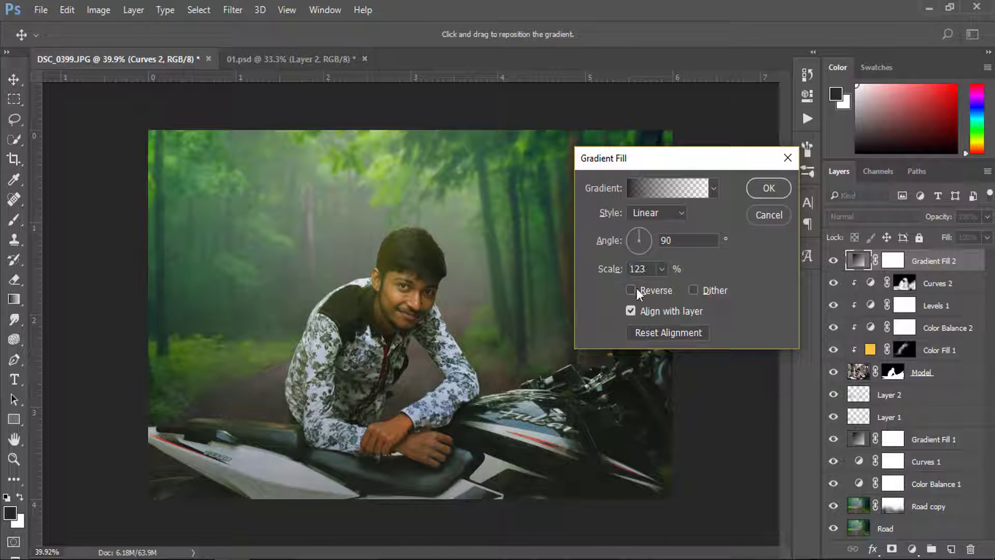
click(648, 192)
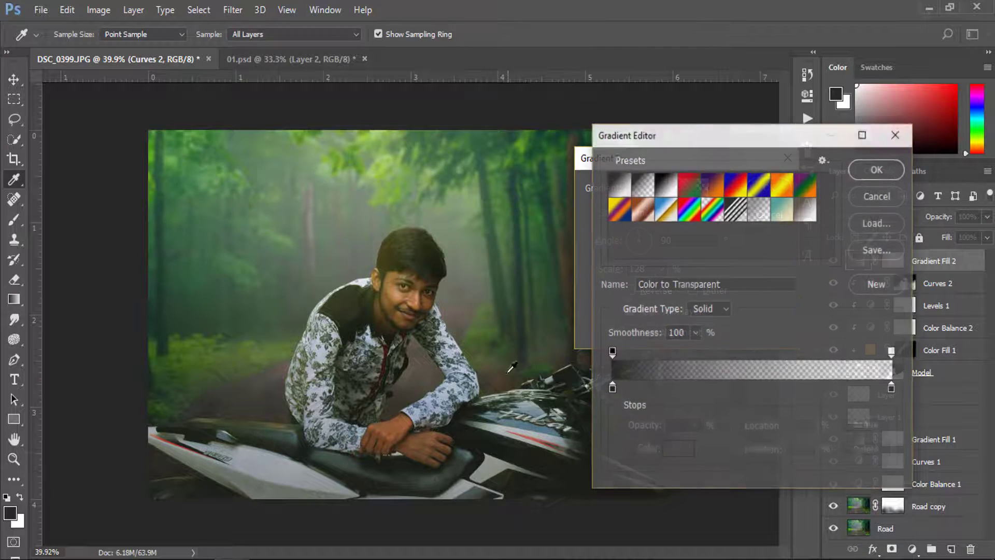
double_click(611, 388)
drag(624, 404, 605, 415)
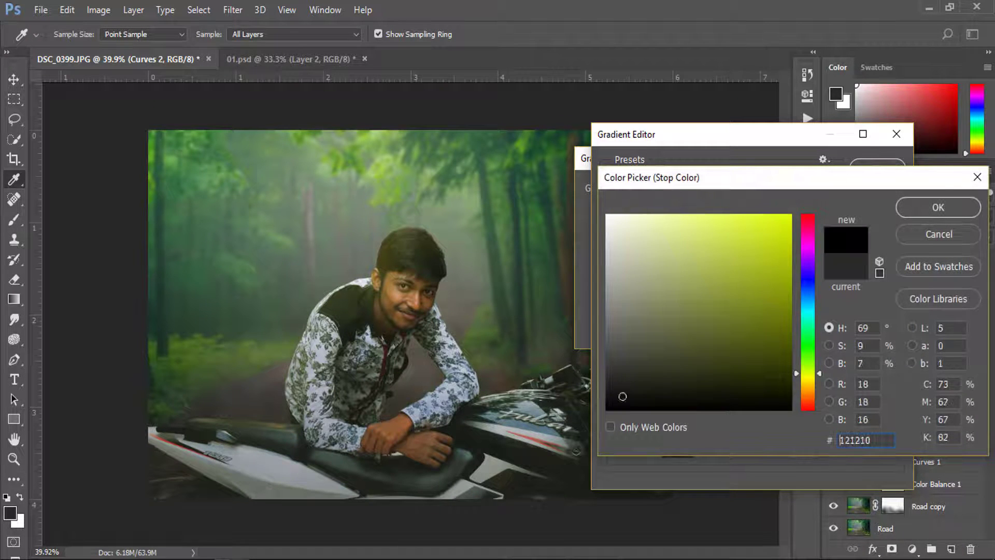
click(933, 207)
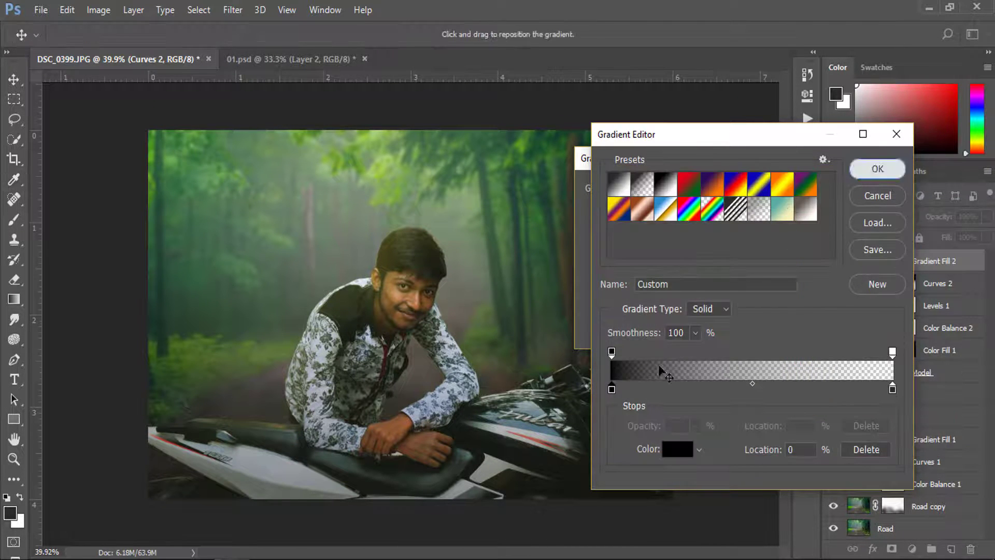
click(879, 166)
- Set the gradient scale to about 136% and angle to 117.76°, then apply it
drag(607, 268, 614, 268)
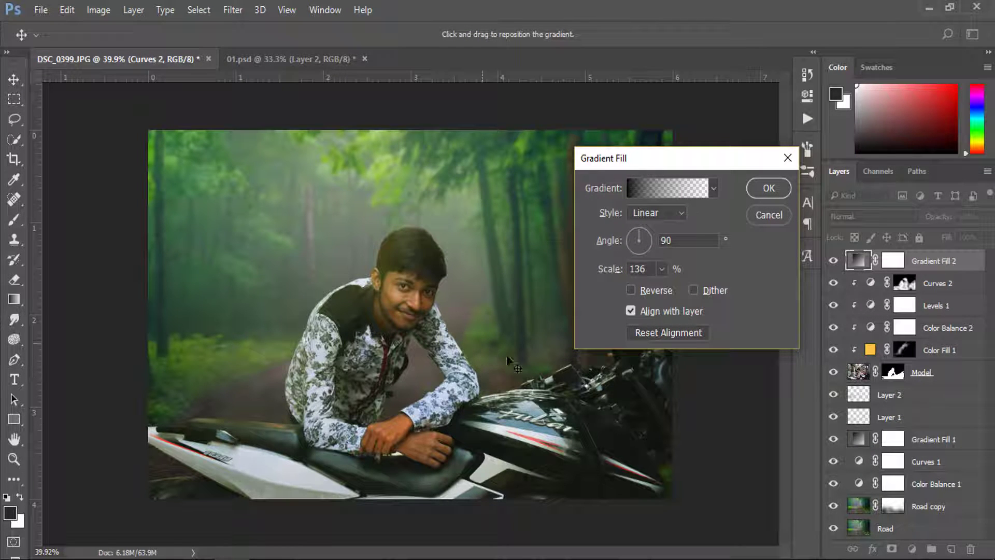
drag(639, 237, 622, 245)
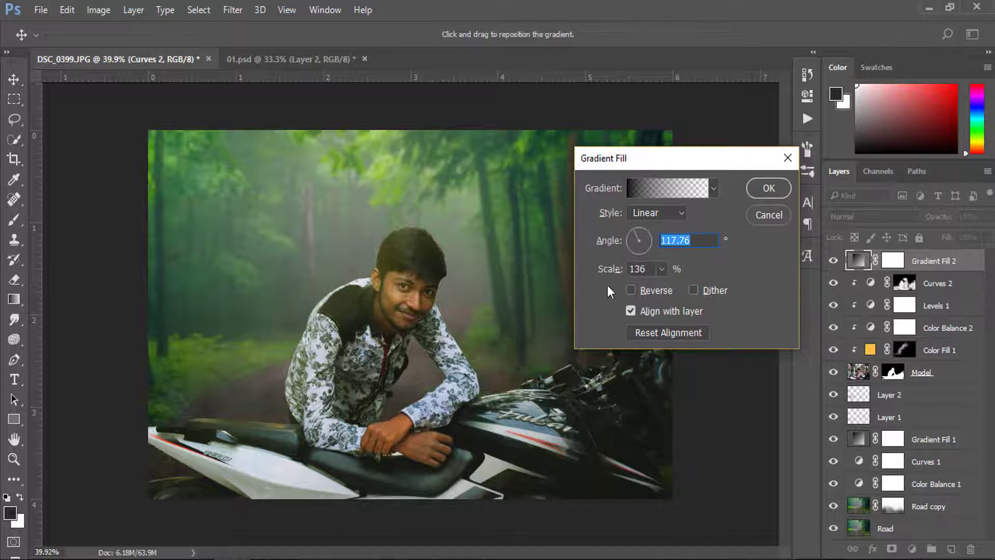
drag(608, 269, 602, 268)
click(769, 187)
- Set Gradient Fill 2 to Soft Light at 97%, clip it to Model, and add Layer 3
click(832, 261)
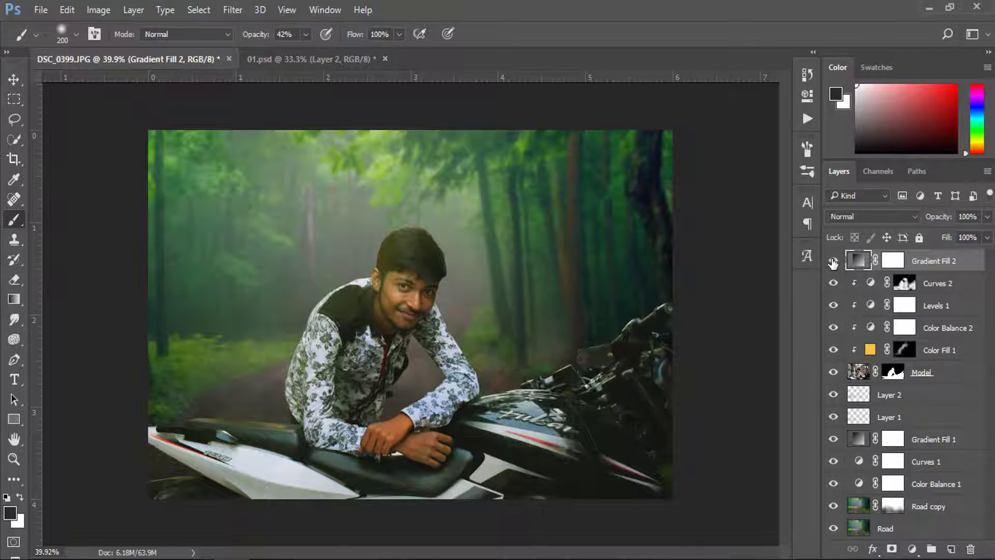
drag(941, 221, 937, 220)
click(900, 218)
click(844, 378)
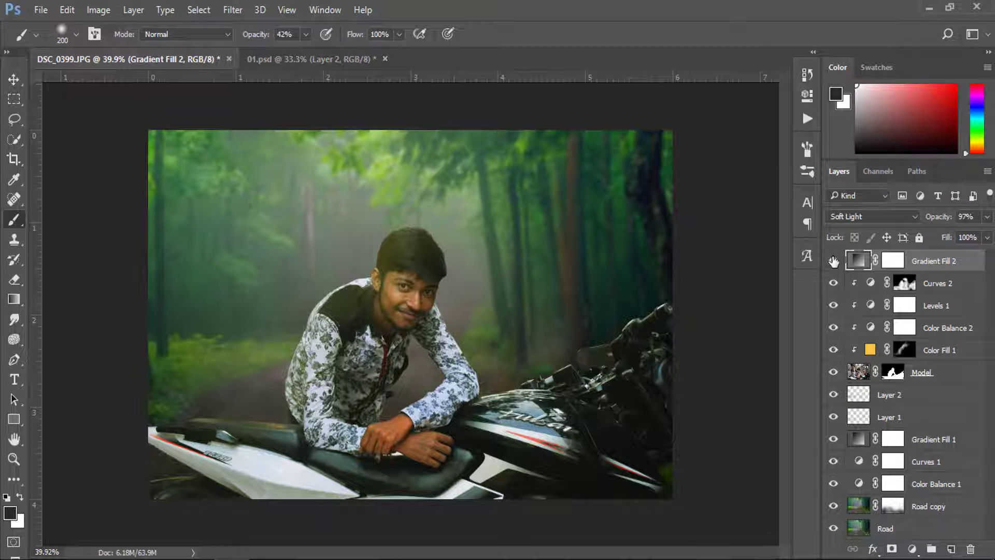
alt+click(941, 265)
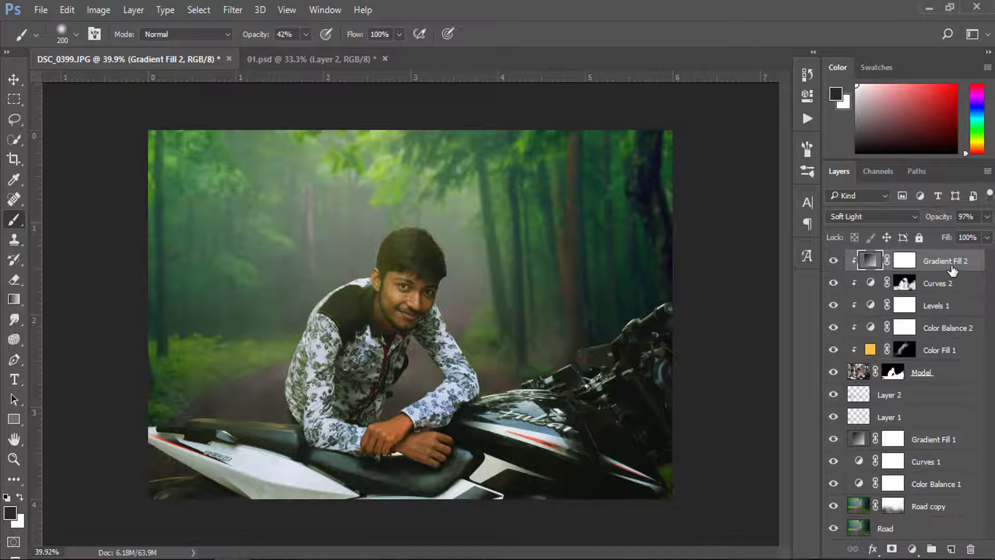
click(950, 549)
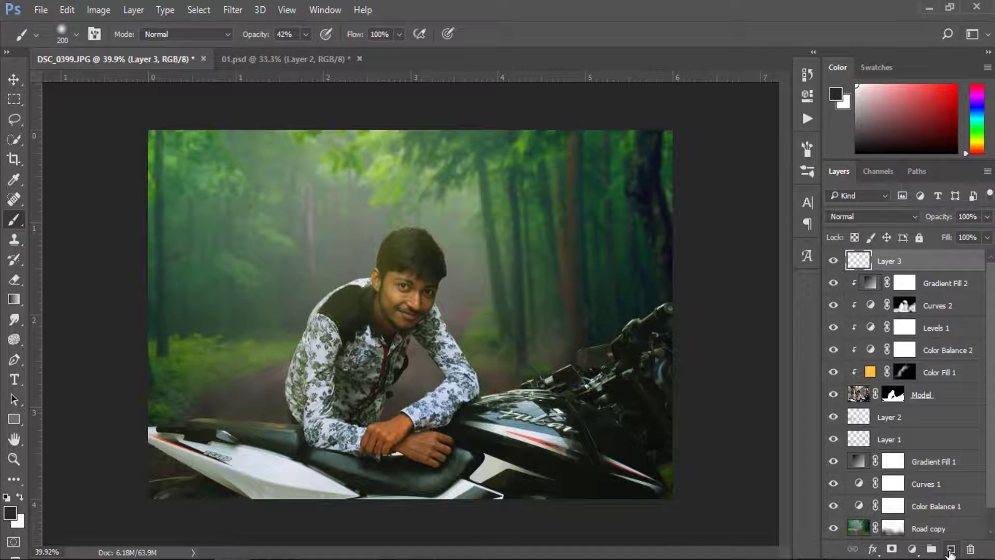
- Clip Layer 3, fill it with 50% Gray, and set it to Soft Light
alt+click(953, 271)
click(66, 10)
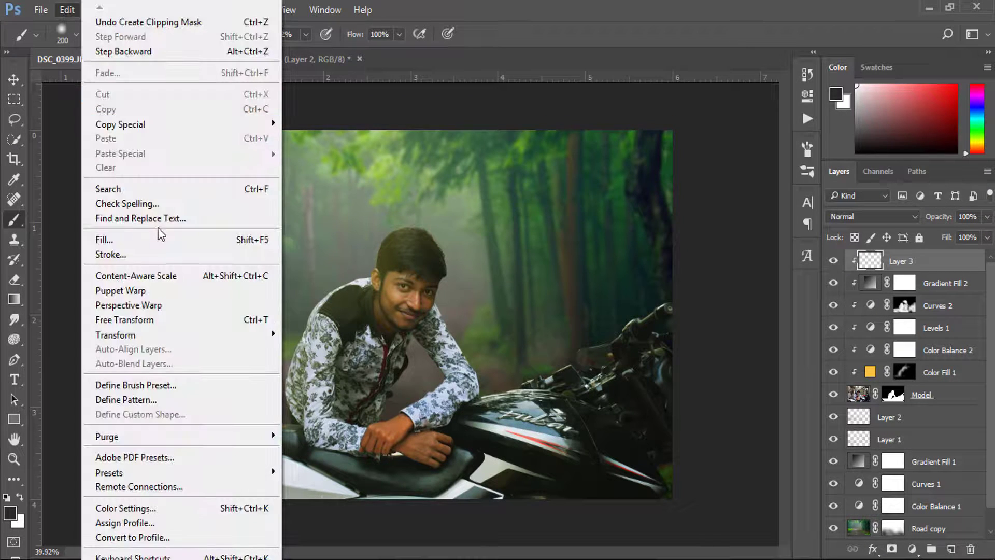
click(166, 237)
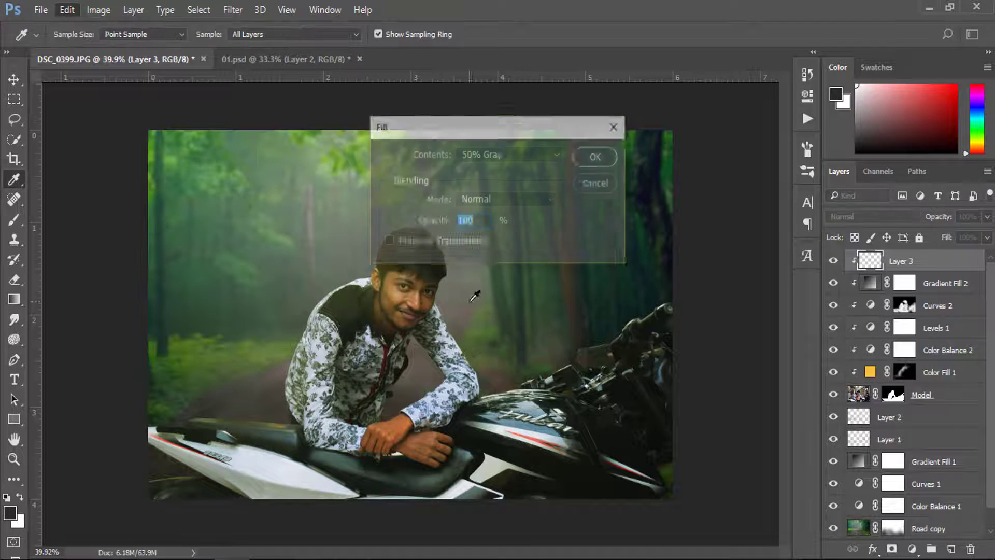
click(506, 153)
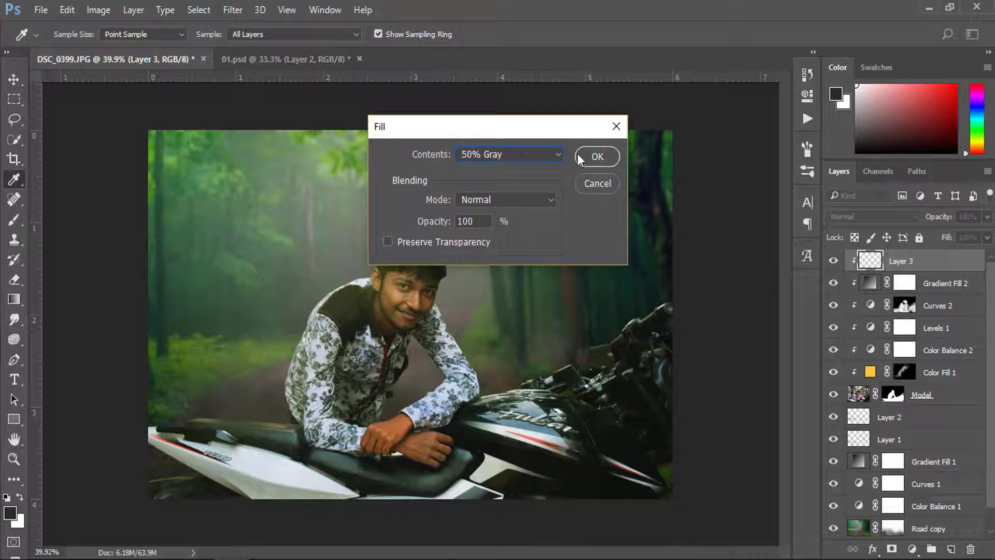
click(596, 156)
key(b)
click(904, 216)
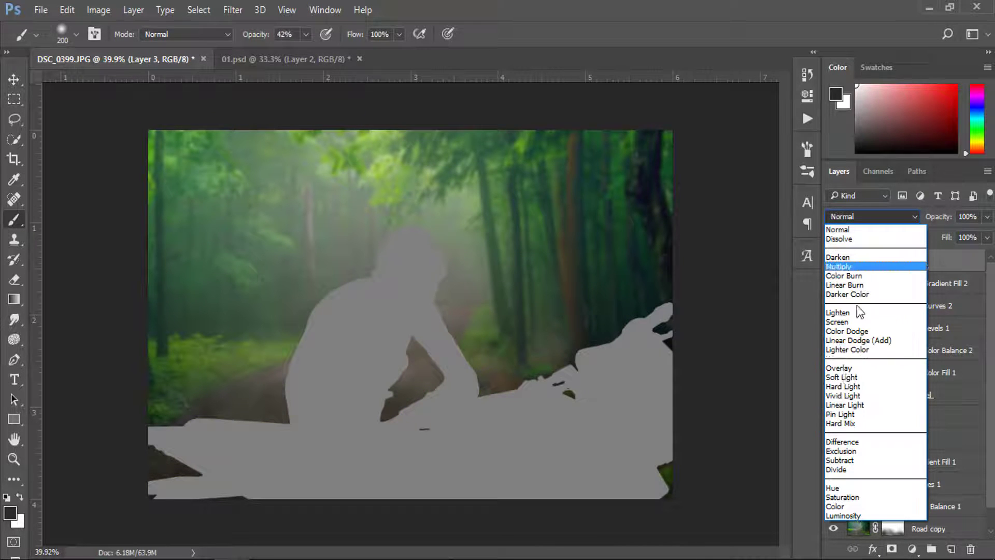
click(835, 377)
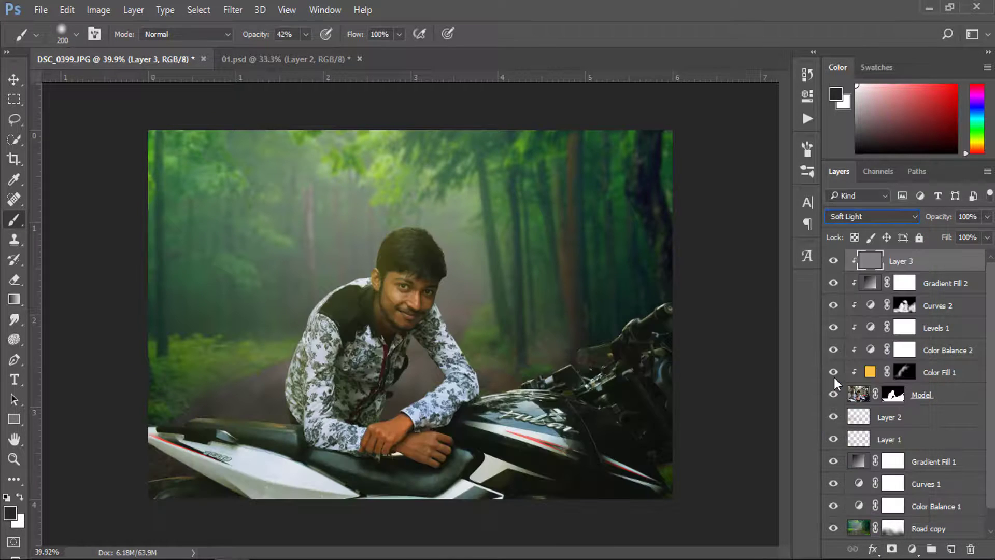
- Burn at 27% exposure over the bike fairing, handlebar, and shirt sleeve and chest
right_click(15, 340)
click(78, 353)
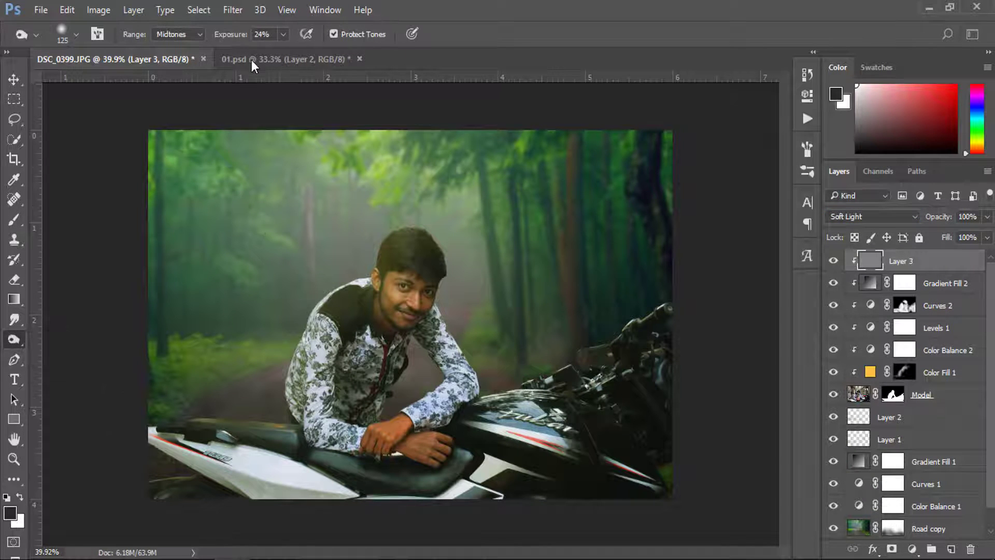
drag(238, 40, 257, 189)
key(bracketright)
key(bracketright)
key(bracketleft)
mouse_move(451, 498)
mouse_down()
mouse_move(293, 458)
mouse_move(272, 442)
mouse_move(292, 448)
mouse_move(162, 433)
mouse_move(198, 501)
mouse_up()
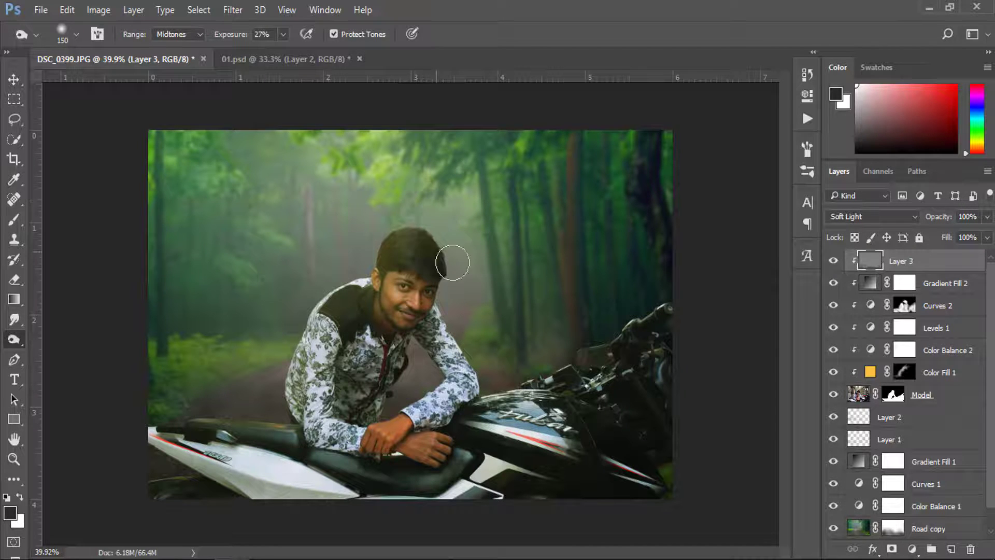
mouse_move(622, 340)
mouse_down()
mouse_move(702, 278)
mouse_move(553, 362)
mouse_move(650, 347)
mouse_up()
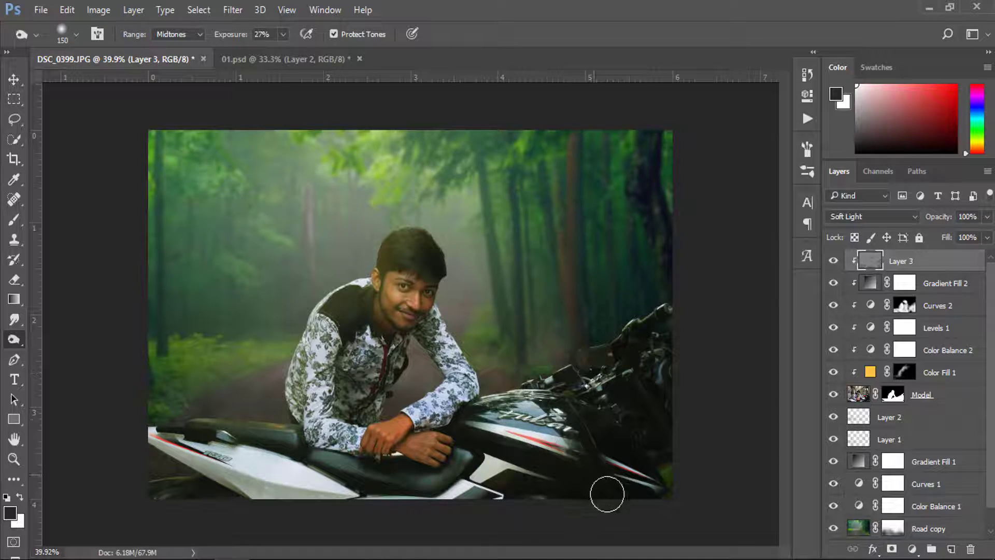
mouse_move(313, 363)
mouse_down()
mouse_move(321, 413)
mouse_move(350, 384)
mouse_move(380, 386)
mouse_move(440, 348)
mouse_up()
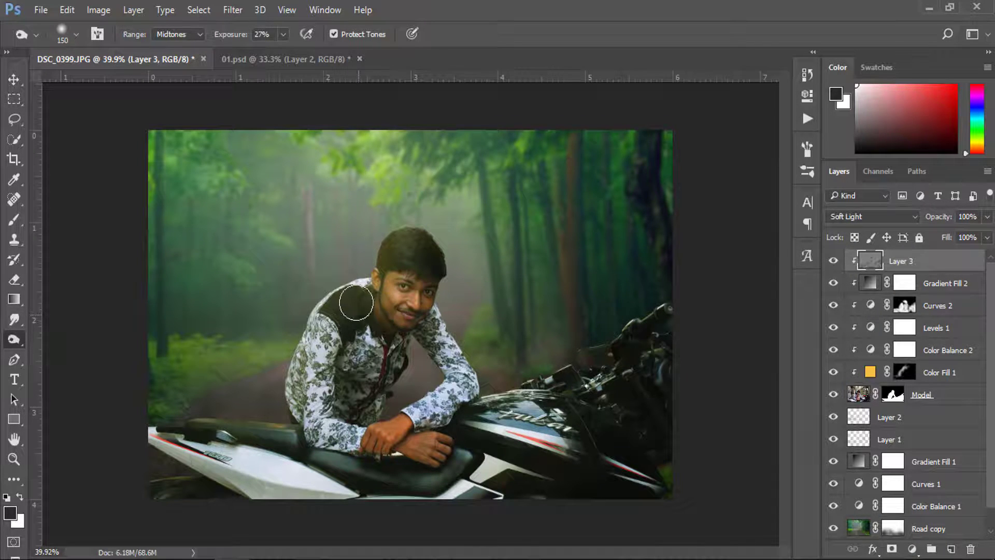
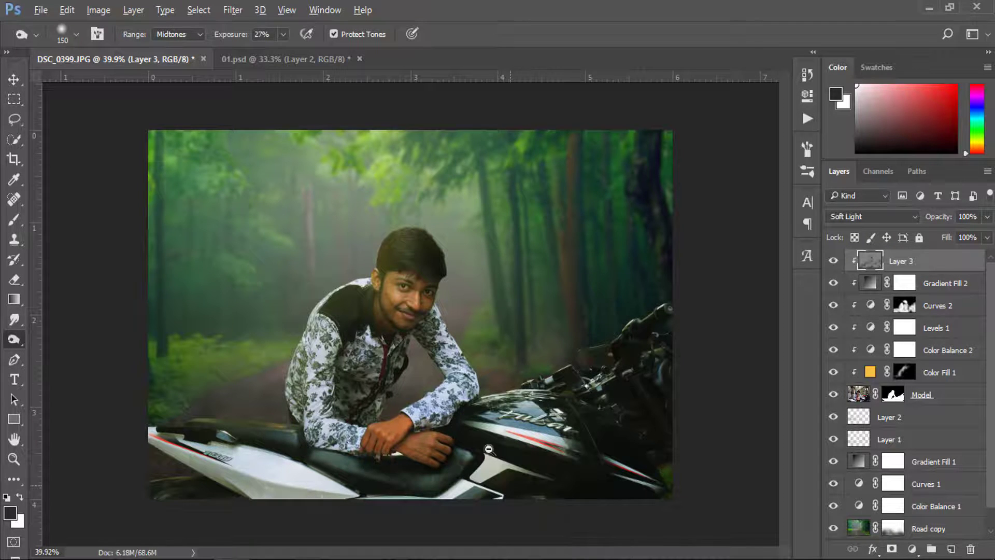
- Switch from Burn to the Dodge Tool at 13% Exposure on Midtones
scroll(508, 350, up, 3)
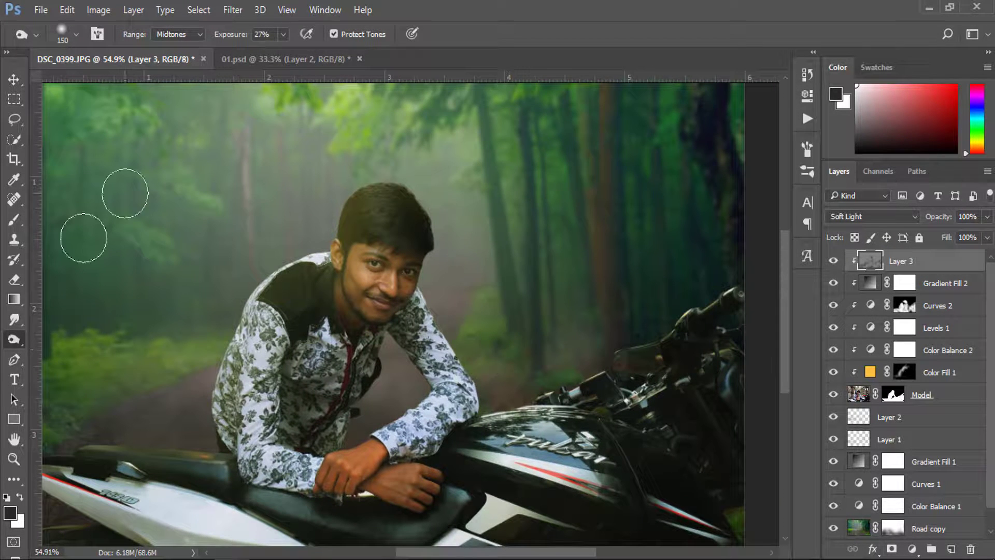
right_click(14, 339)
click(48, 340)
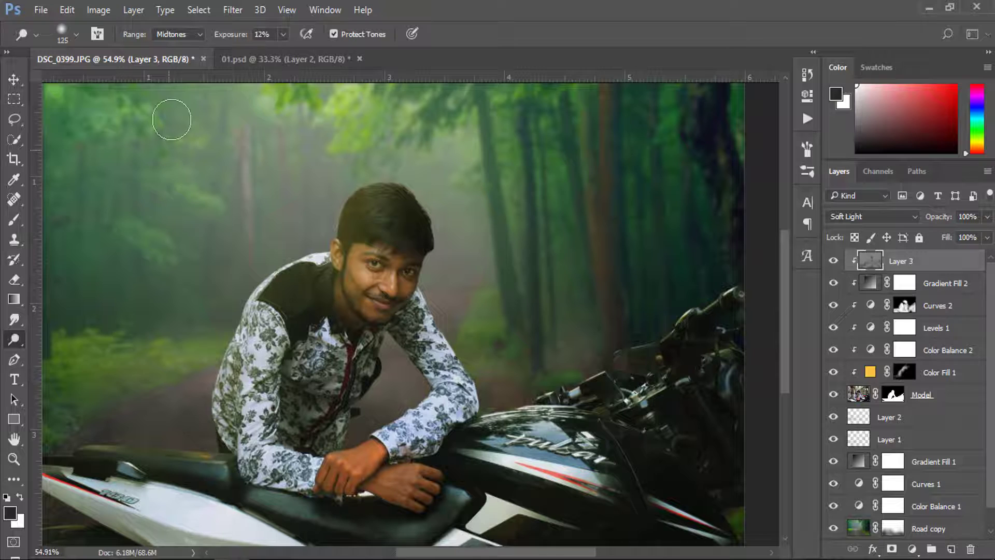
click(233, 36)
- Dodge the man's face, neck and left sleeve to lighten them
drag(356, 222, 371, 311)
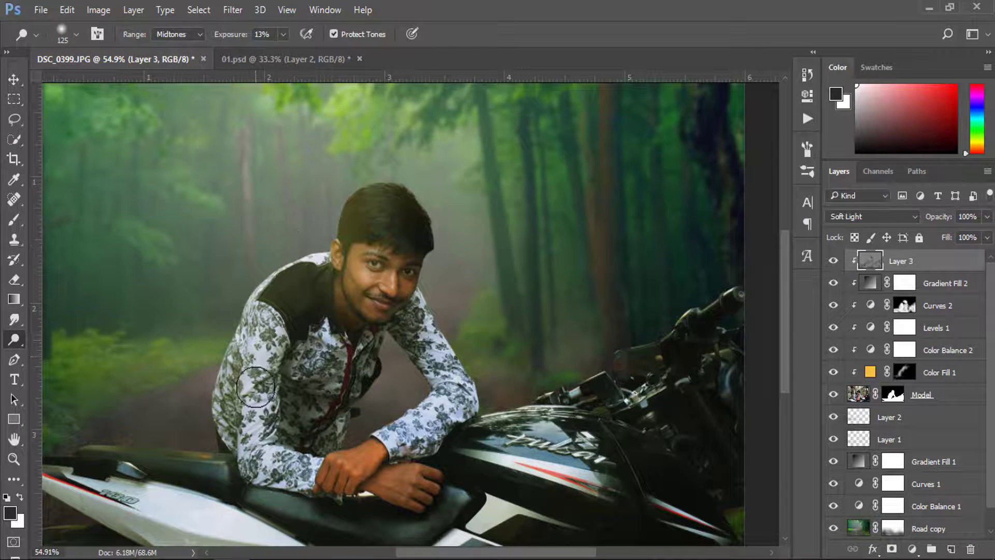
drag(244, 367, 256, 390)
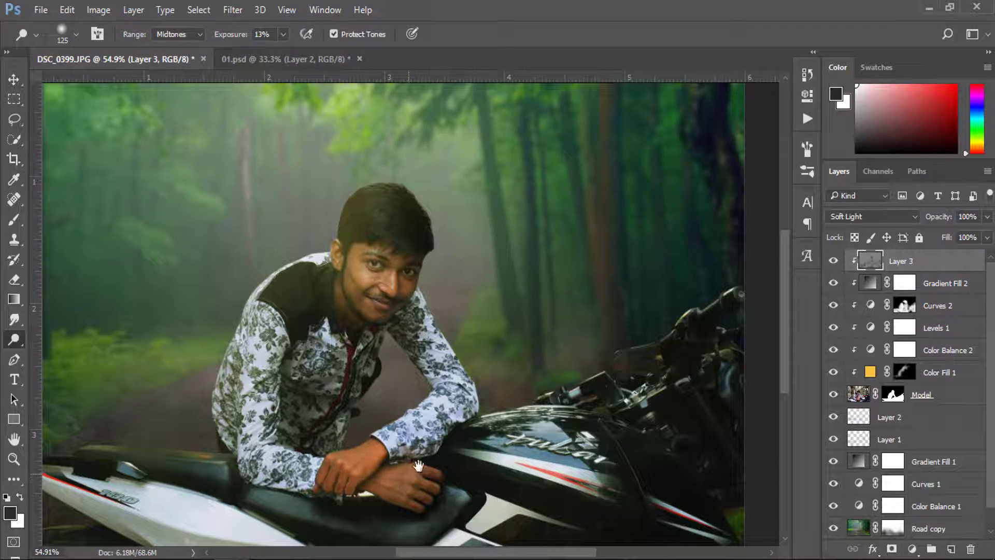
drag(372, 407, 481, 372)
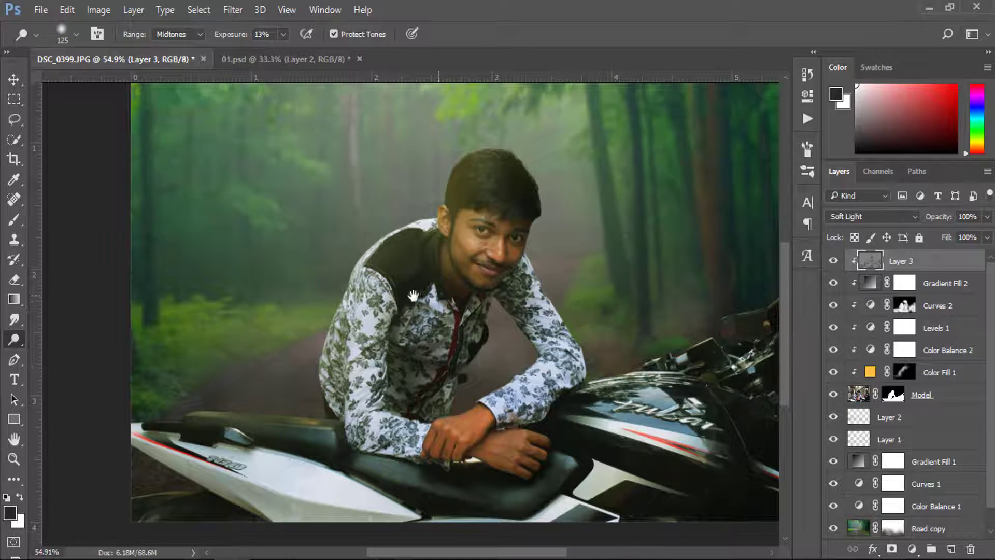
drag(433, 295, 384, 304)
- Zoom out, toggle Layer 3 to compare before and after, and select Gradient Fill 2
drag(641, 380, 612, 381)
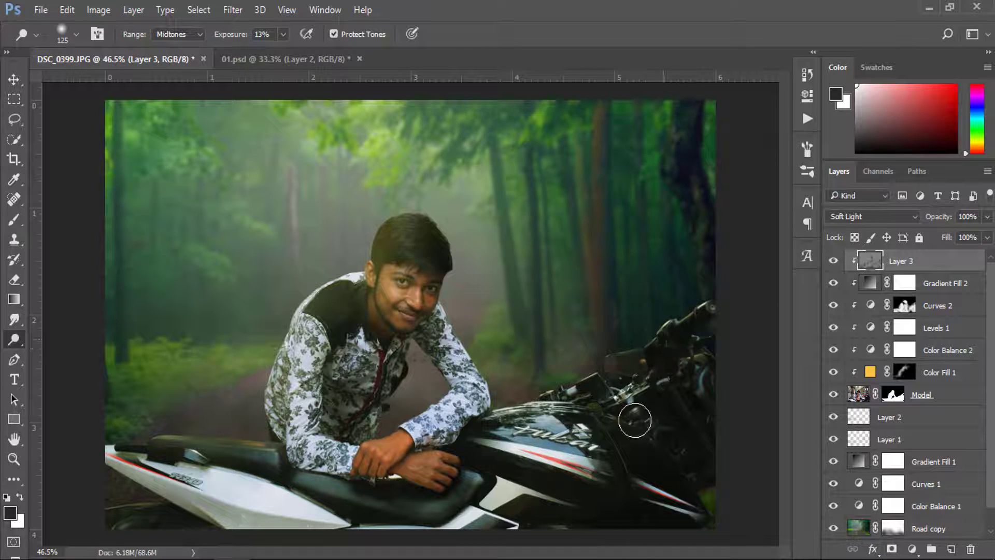
scroll(547, 440, down, 2)
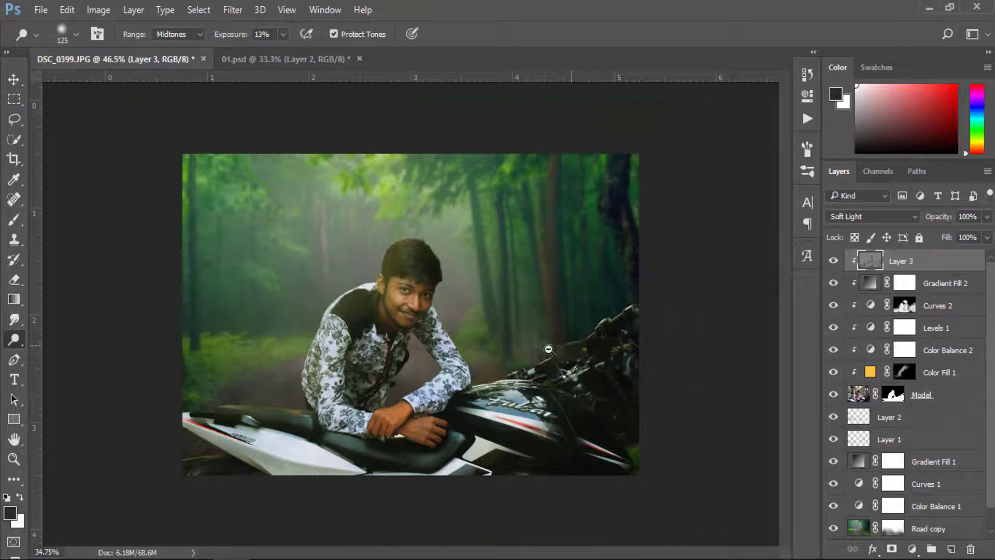
click(834, 261)
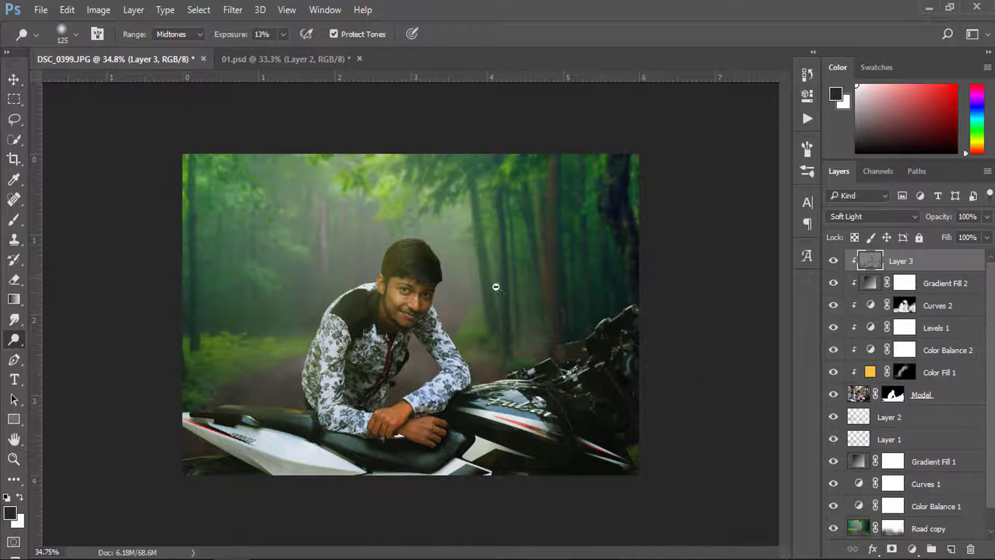
scroll(513, 294, up, 2)
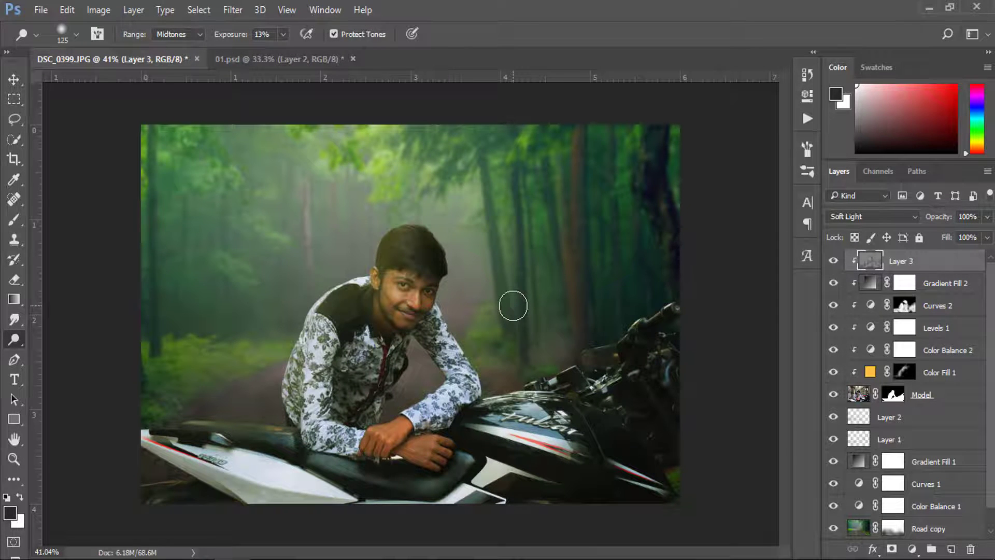
scroll(513, 306, up, 1)
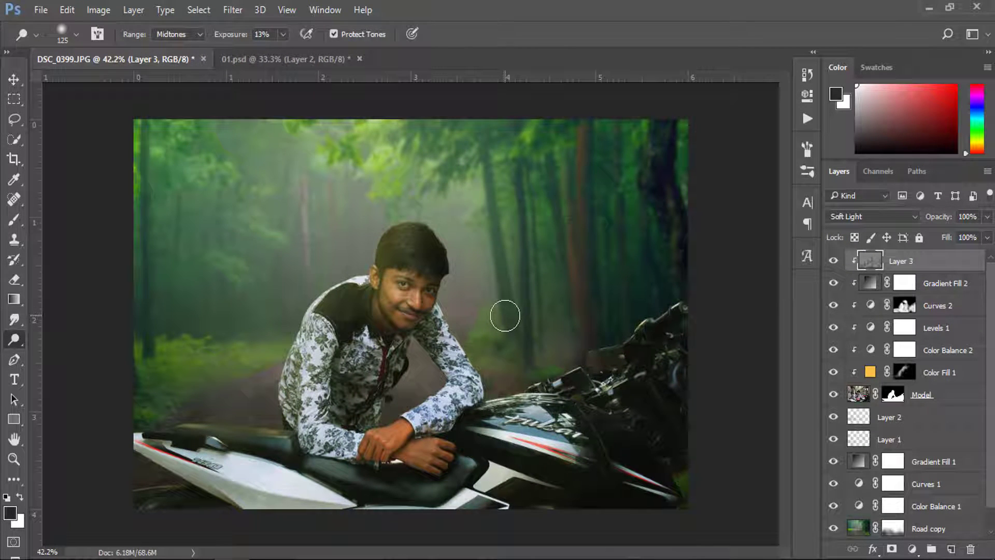
click(939, 281)
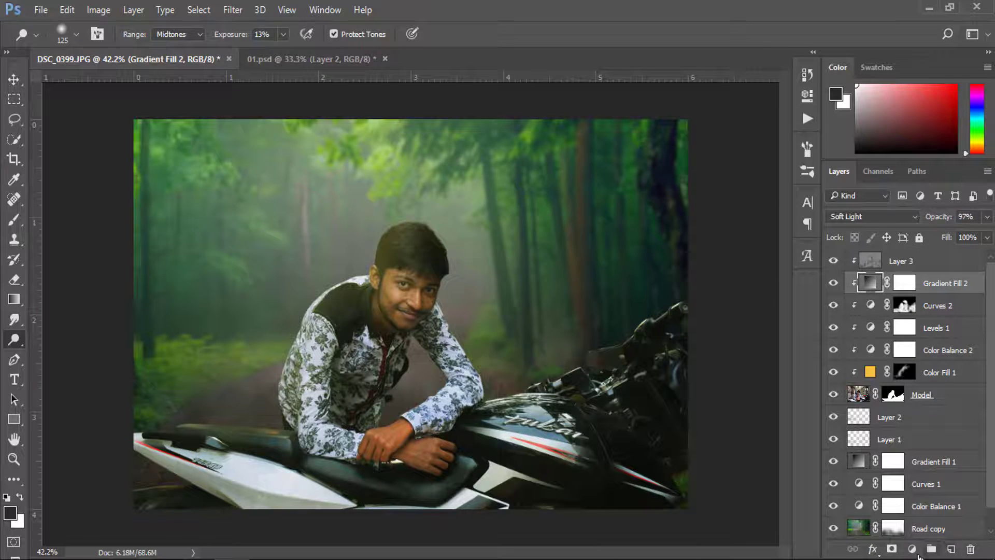
- Add a Solid Color fill layer using a khaki colour sampled from the image
click(912, 548)
click(880, 221)
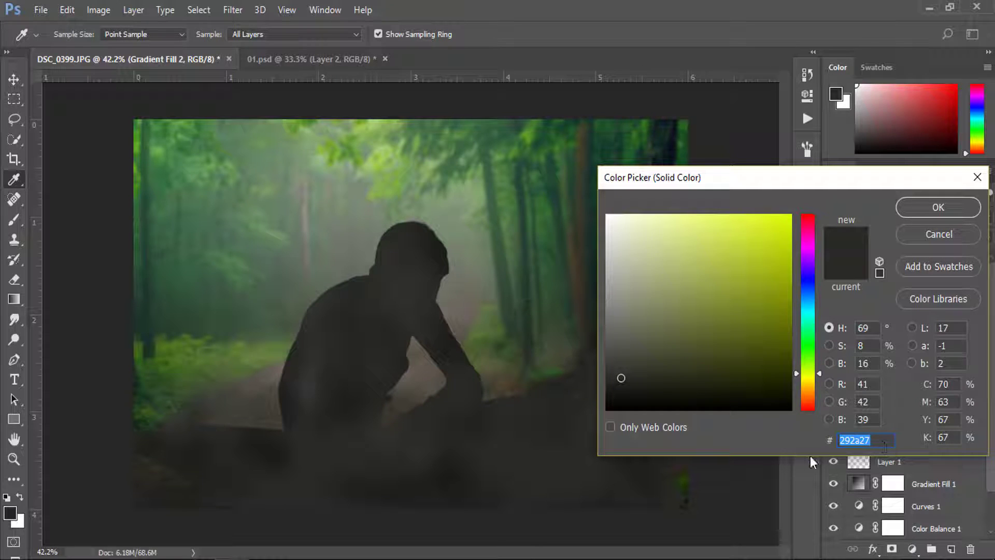
click(843, 455)
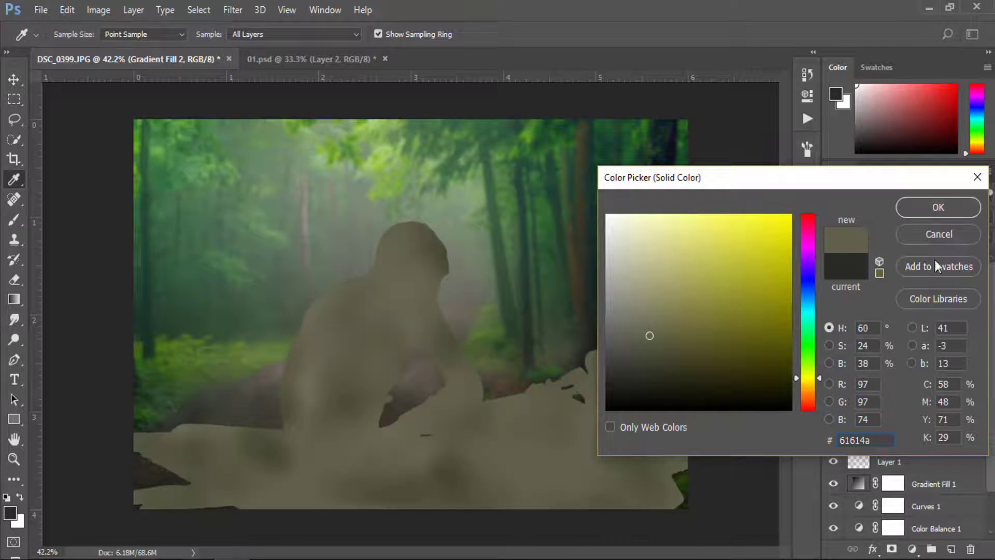
click(941, 202)
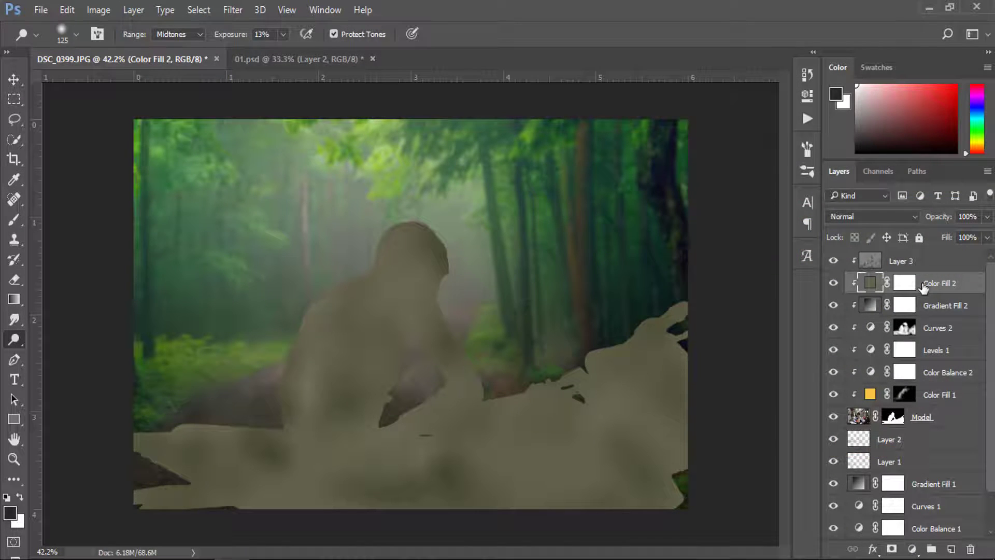
- Blend Color Fill 2 as Soft Light at 54% opacity, comparing it on and off
click(892, 217)
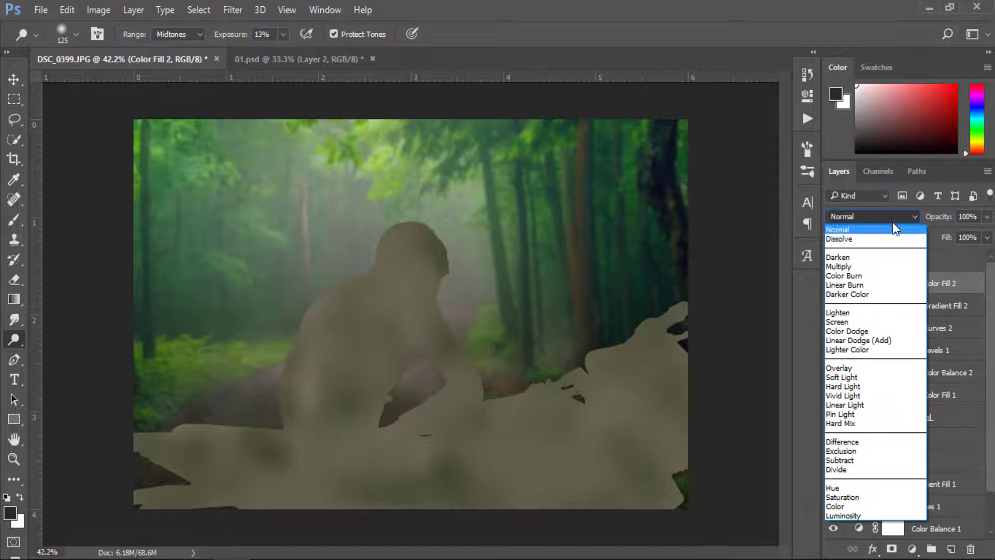
click(842, 379)
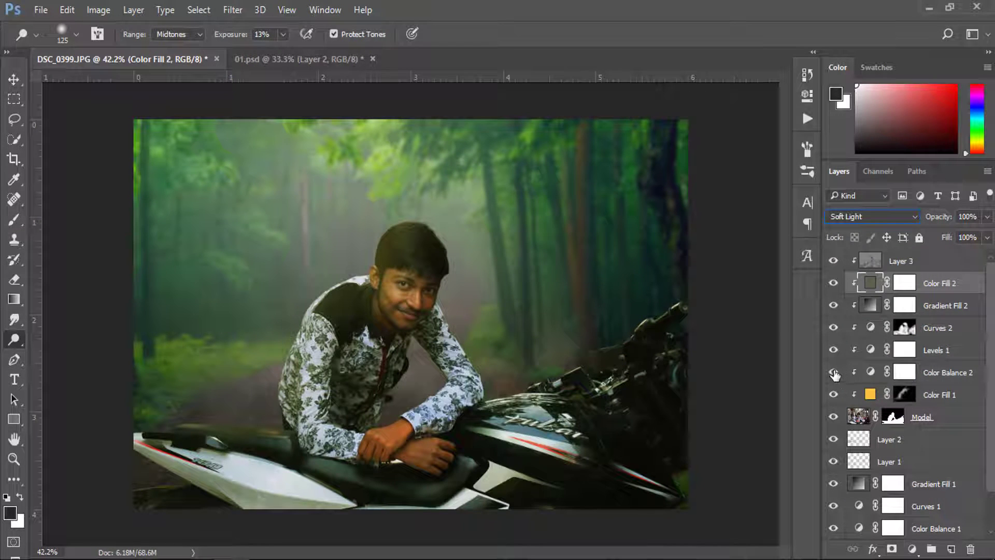
key(ctrl+comma)
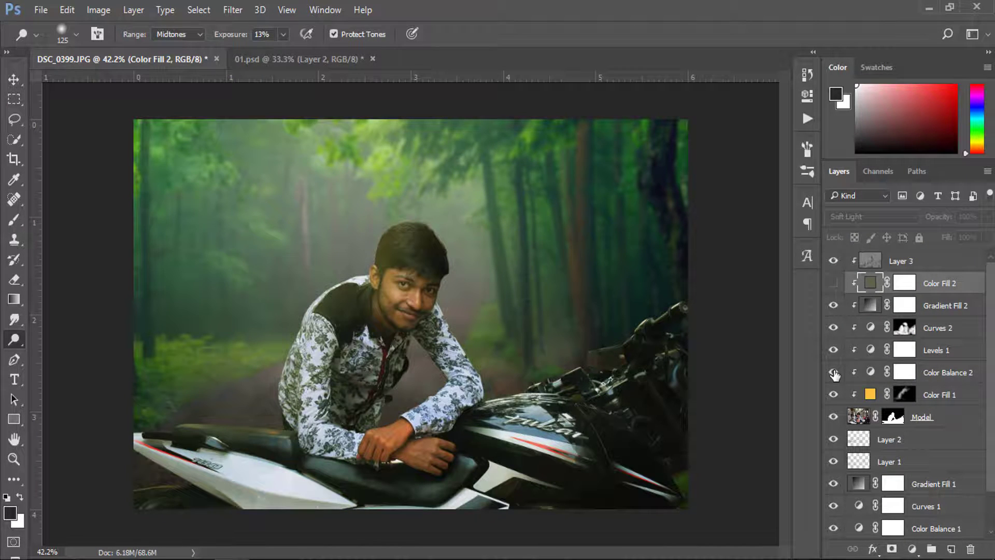
click(833, 283)
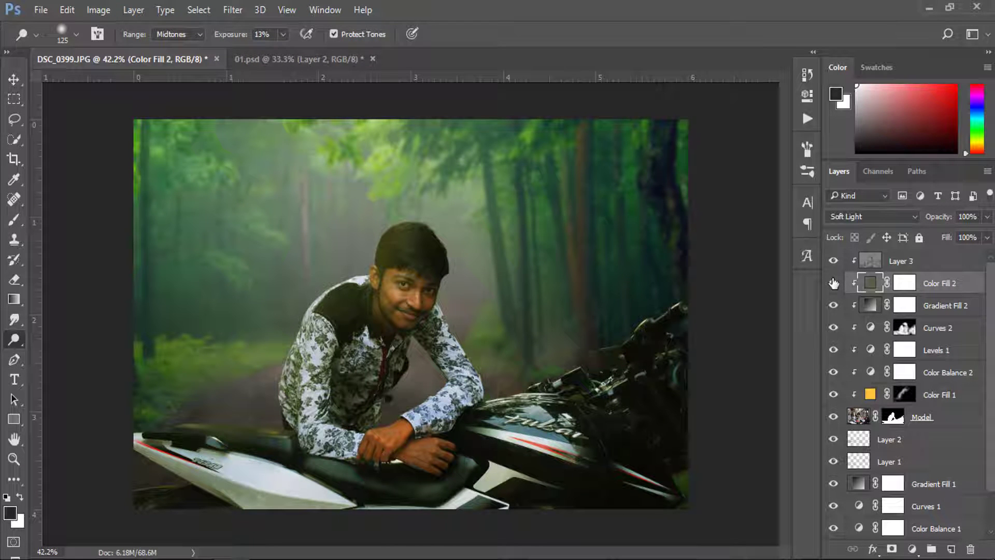
click(833, 282)
click(987, 217)
drag(986, 236, 953, 244)
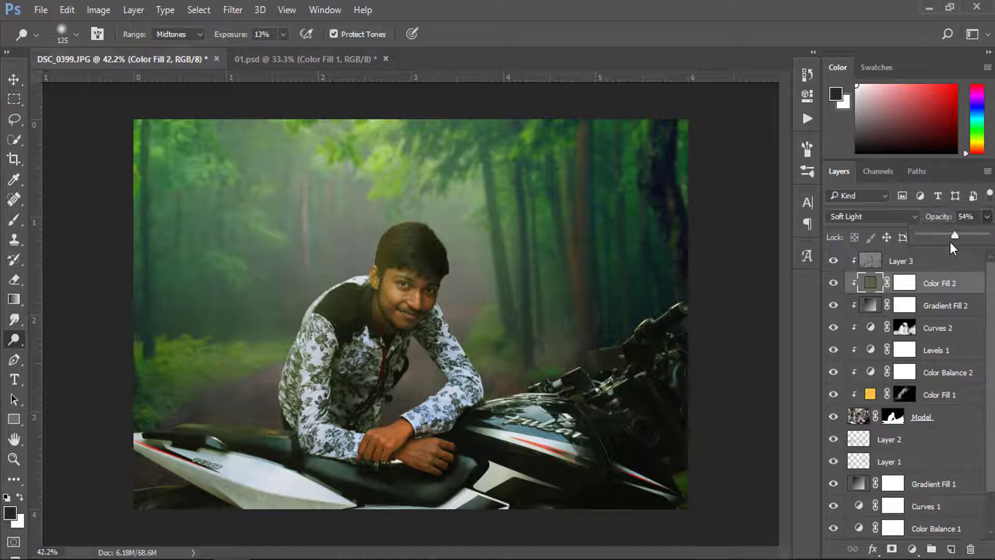
click(840, 282)
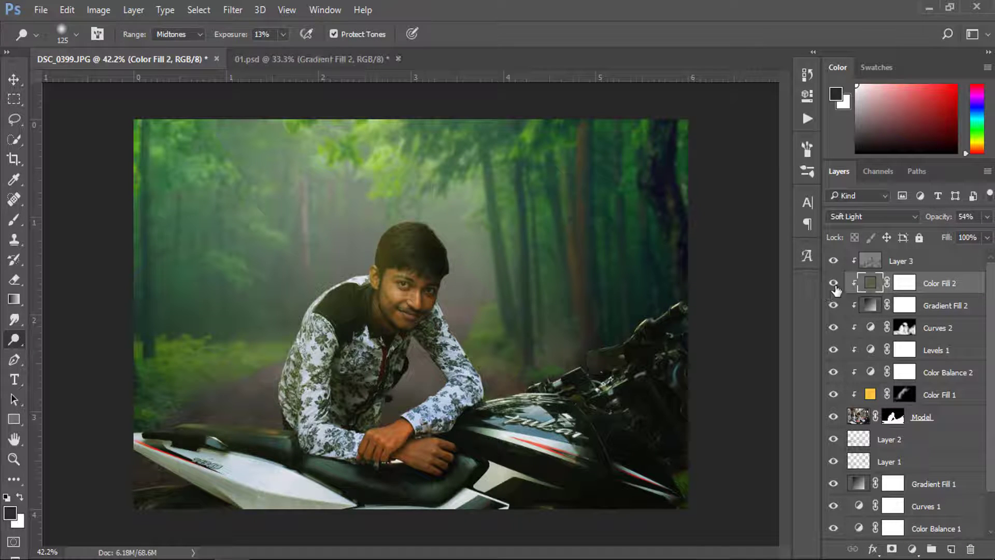
click(906, 263)
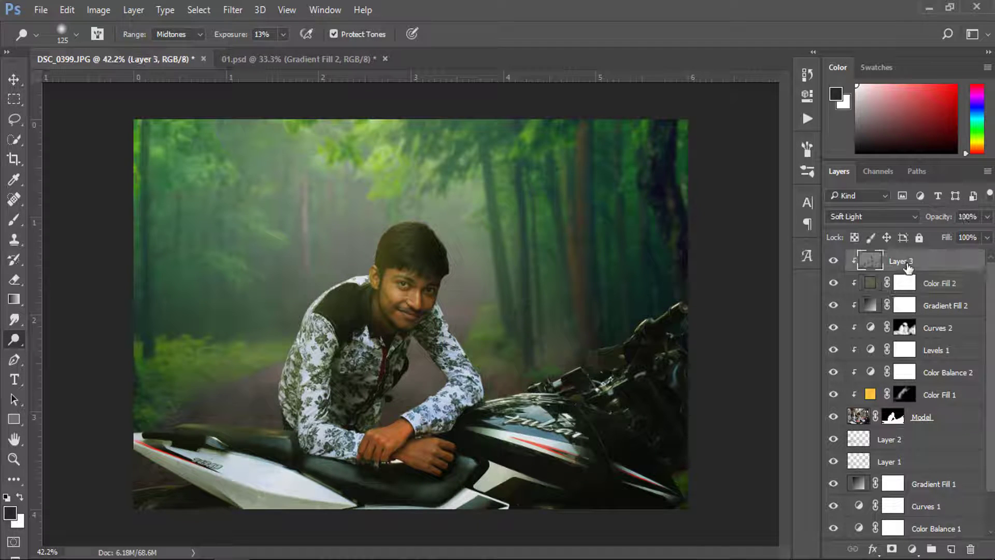
- Add a Gradient Fill layer whose left stop is black (#000000), fading to transparent
click(912, 549)
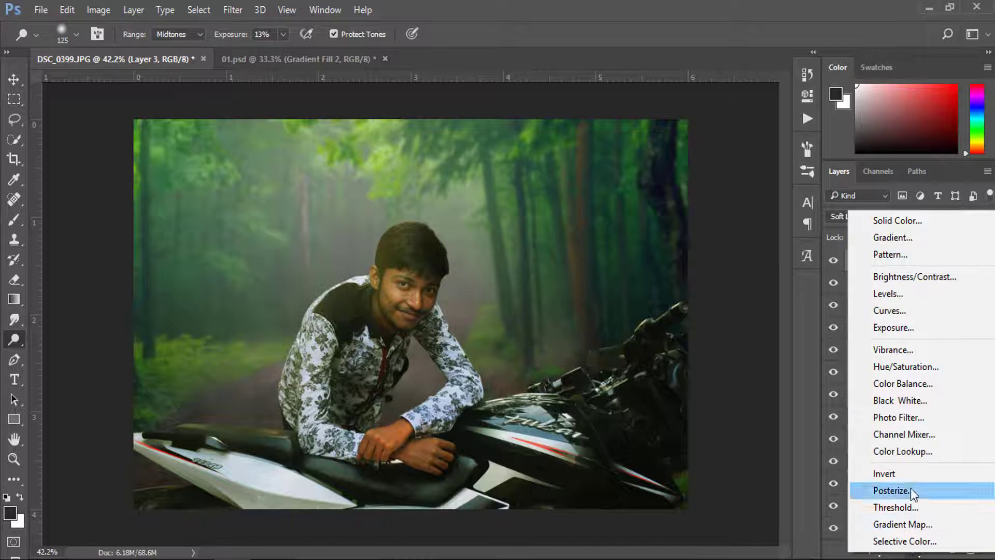
click(918, 233)
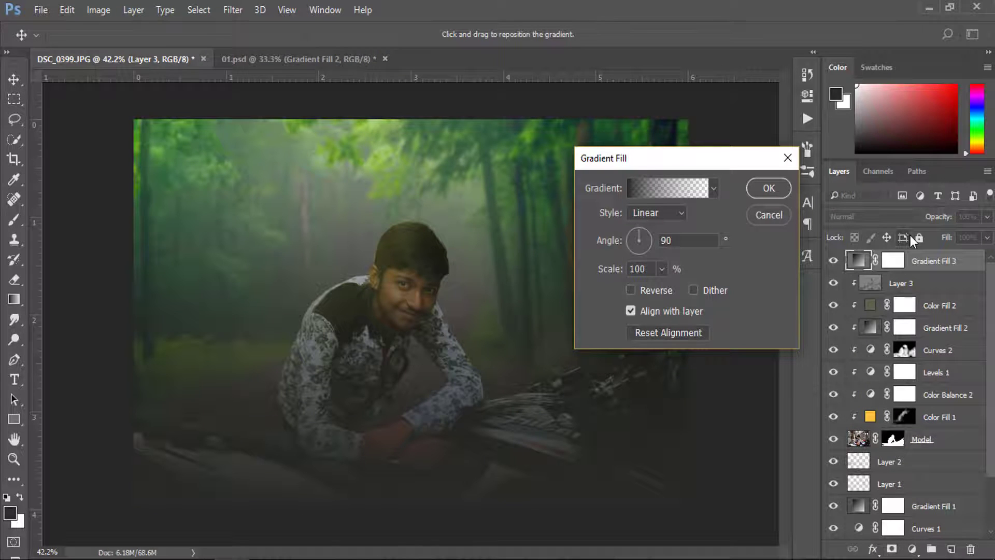
click(673, 192)
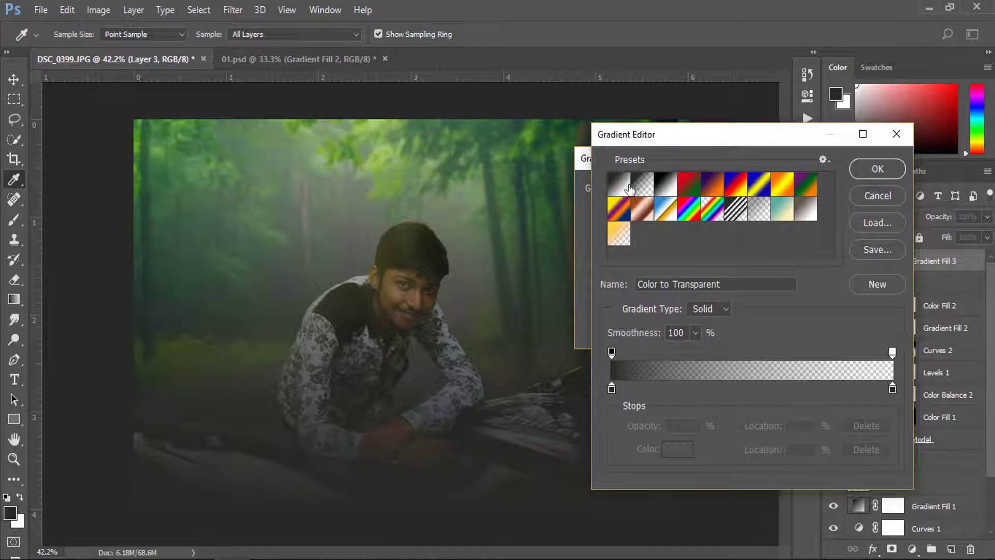
click(612, 389)
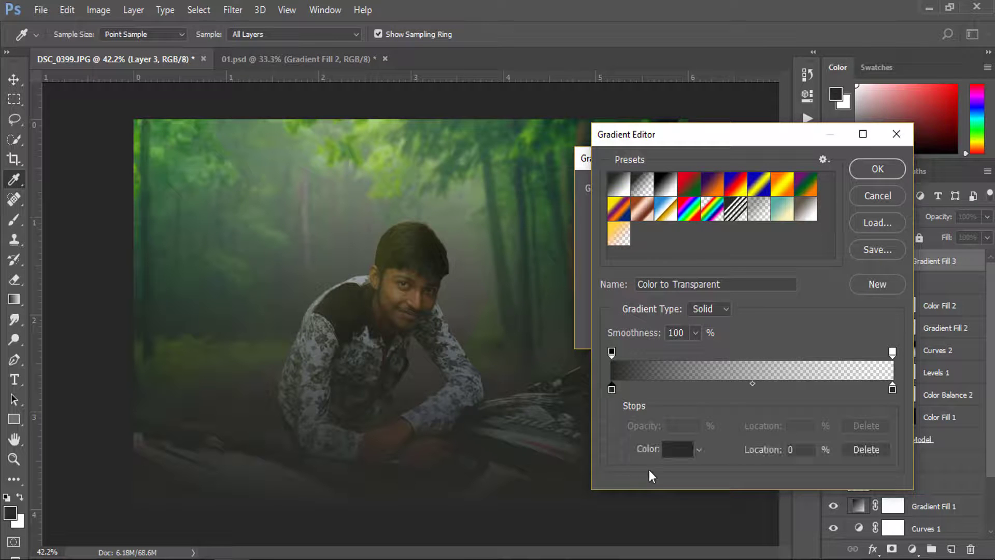
click(677, 449)
text(000000)
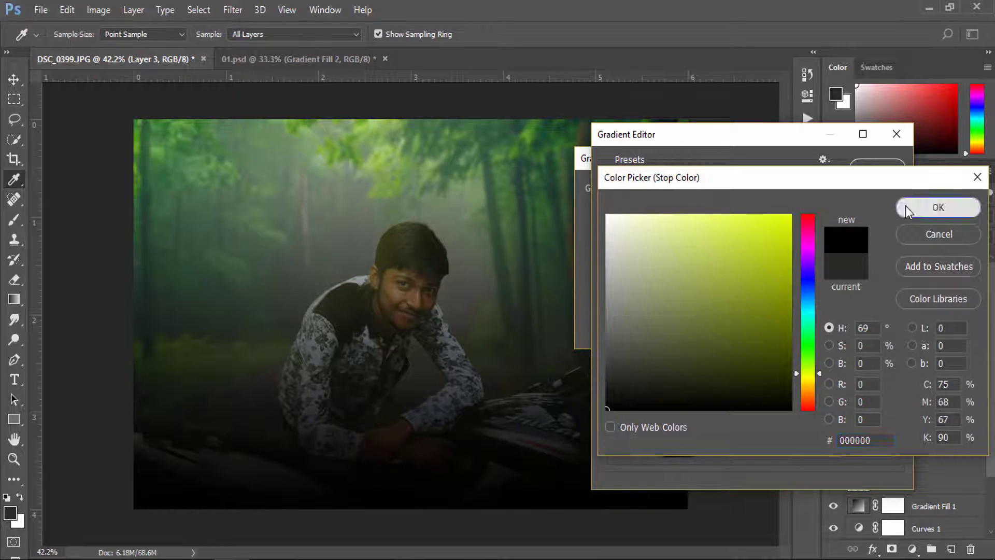
click(912, 205)
click(863, 174)
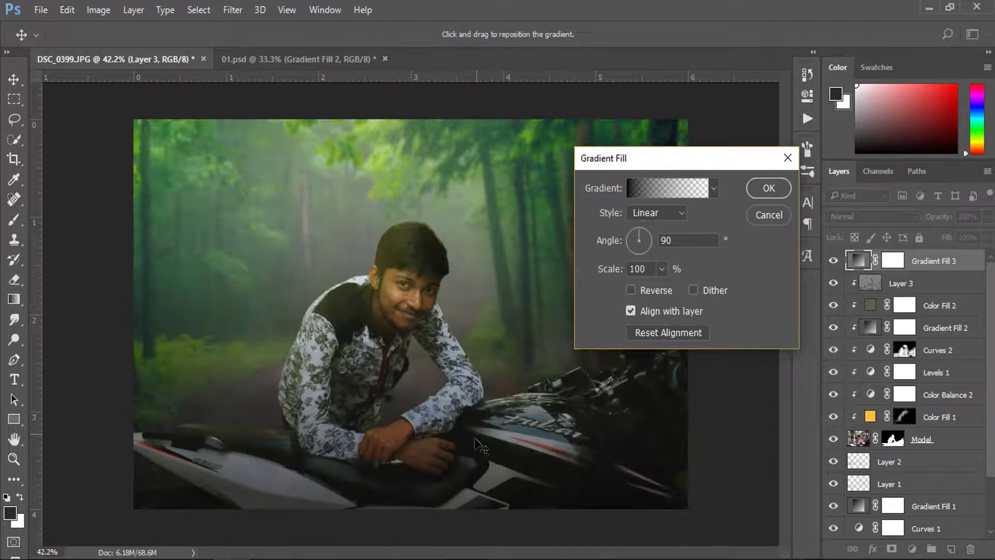
- Set the gradient scale to 155%, position it over the lower bike area, and apply
click(609, 273)
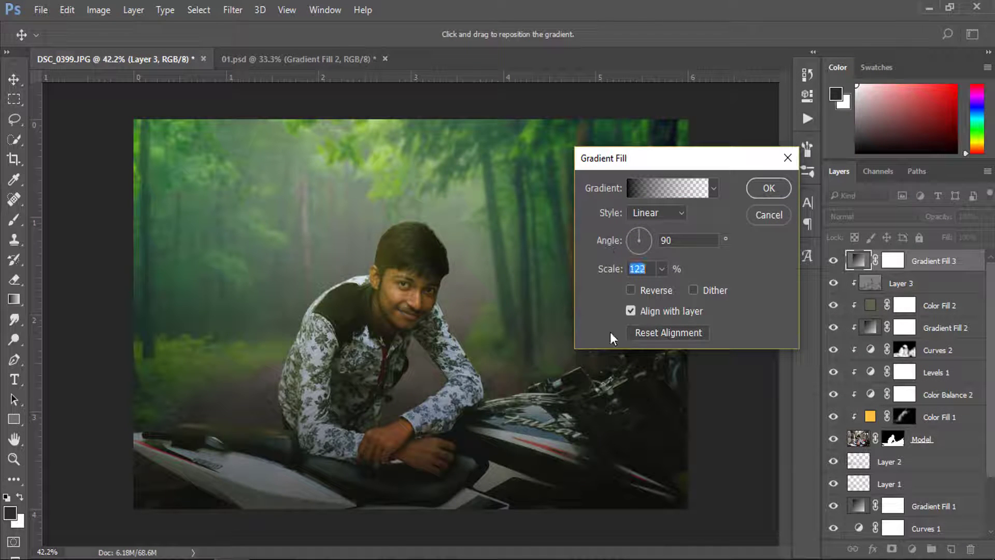
text(123)
drag(476, 375, 475, 371)
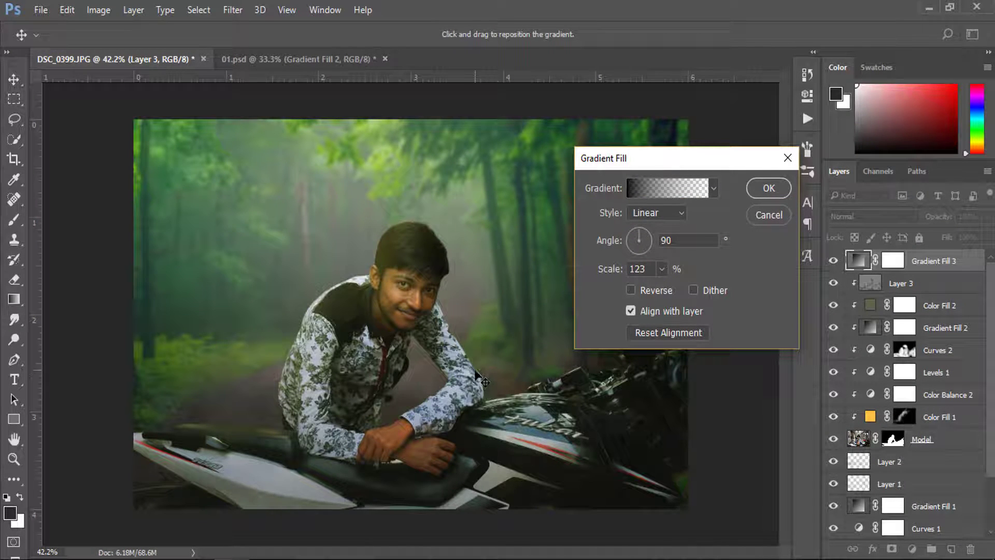
drag(608, 273, 627, 272)
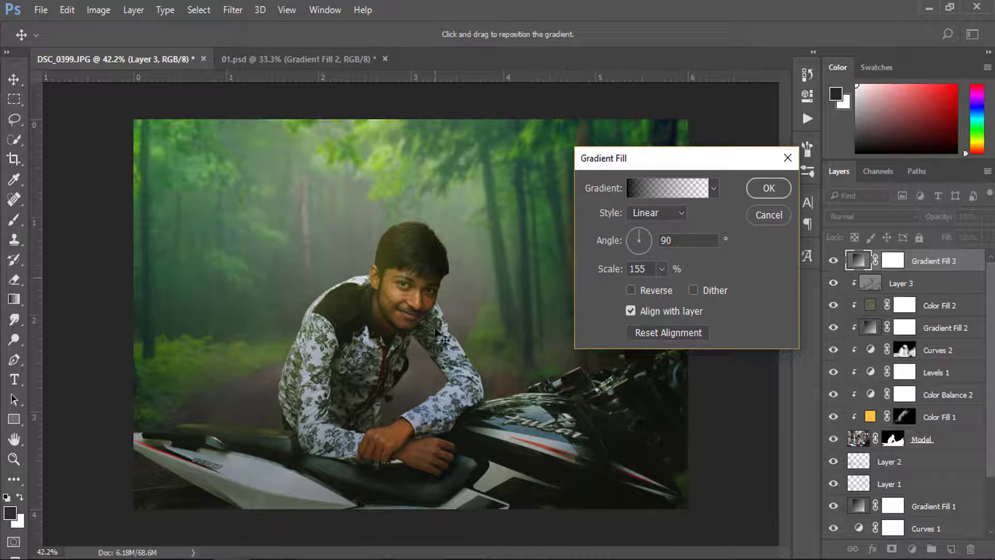
drag(440, 377, 439, 389)
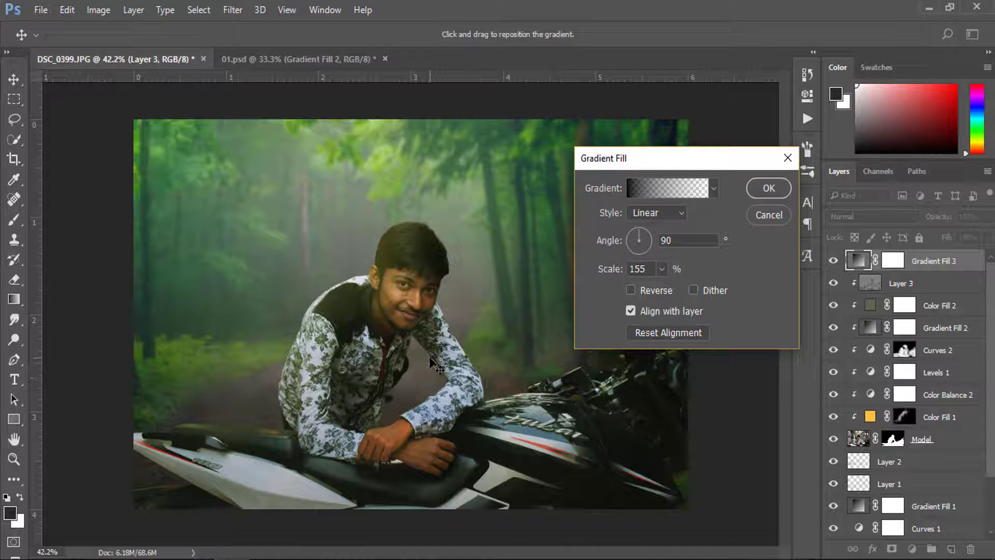
mouse_move(511, 289)
mouse_down()
mouse_move(505, 327)
mouse_move(503, 271)
mouse_up()
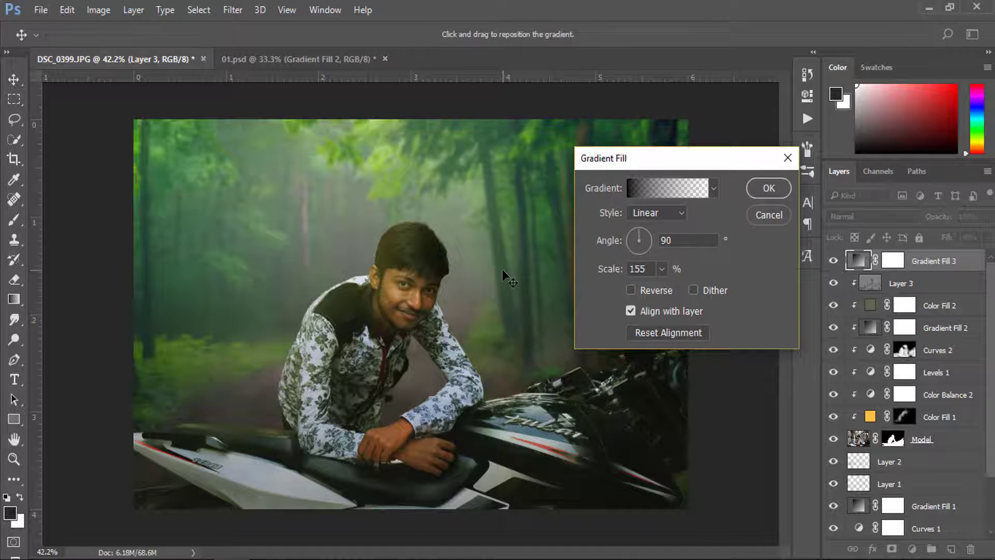
click(768, 189)
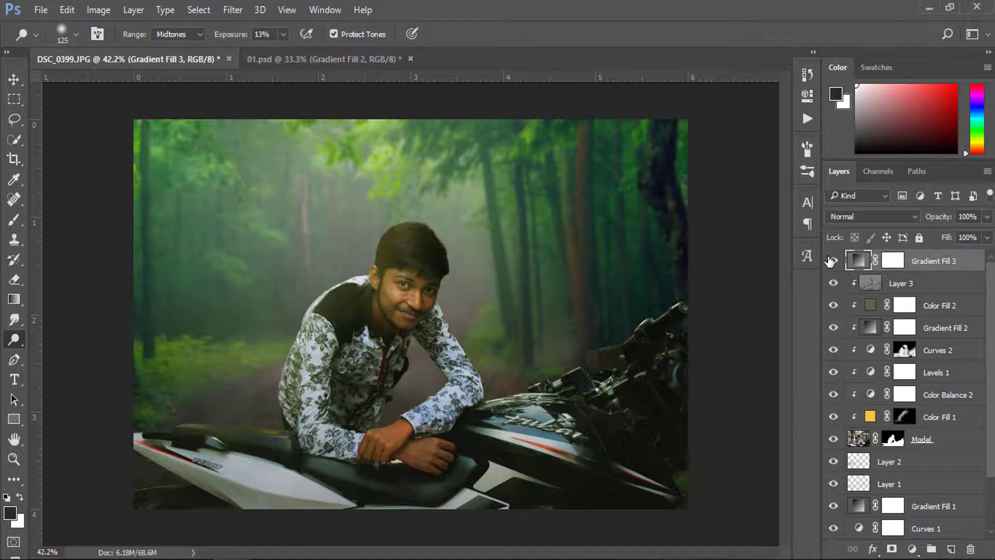
- Add a Gradient Fill layer with a yellow #ffd238-to-transparent gradient
click(911, 549)
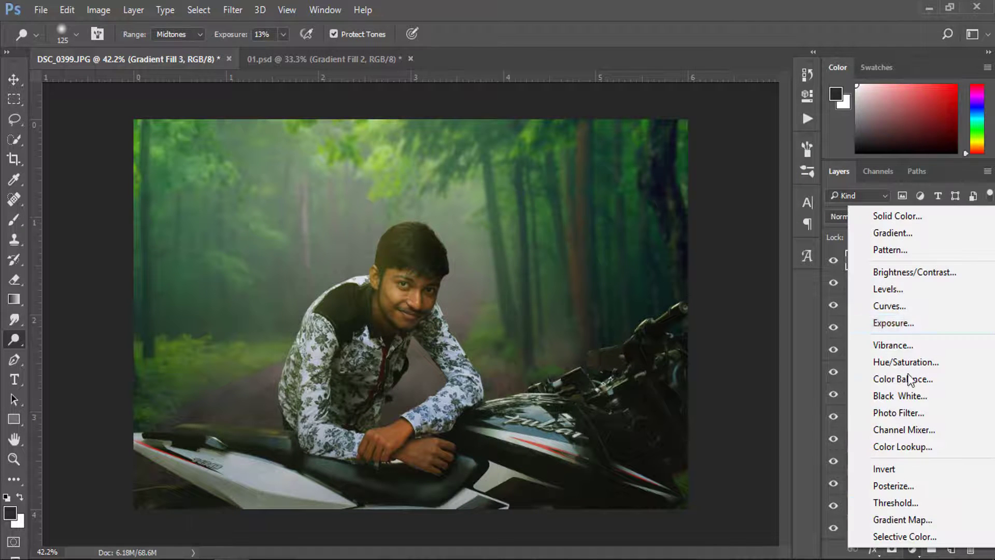
click(921, 236)
click(673, 194)
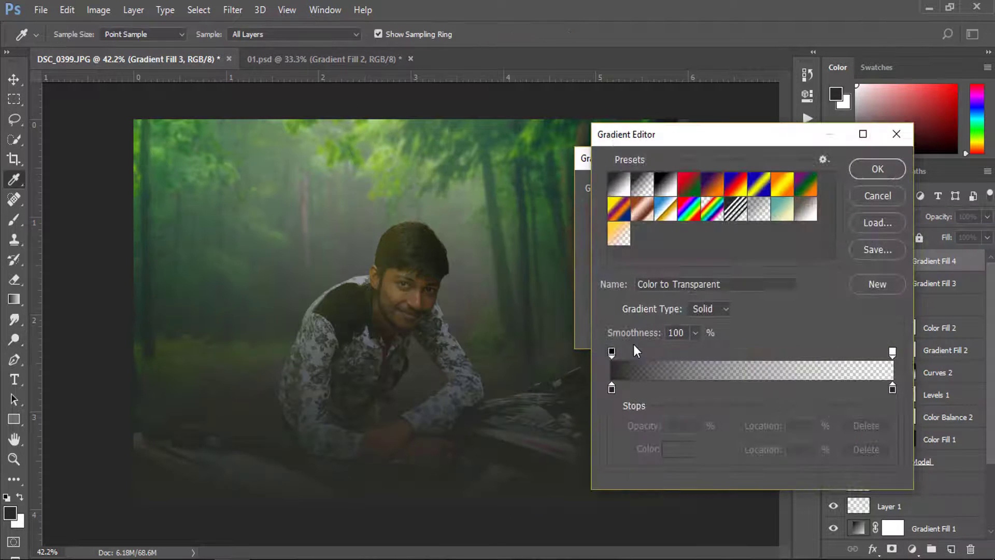
click(625, 237)
click(612, 390)
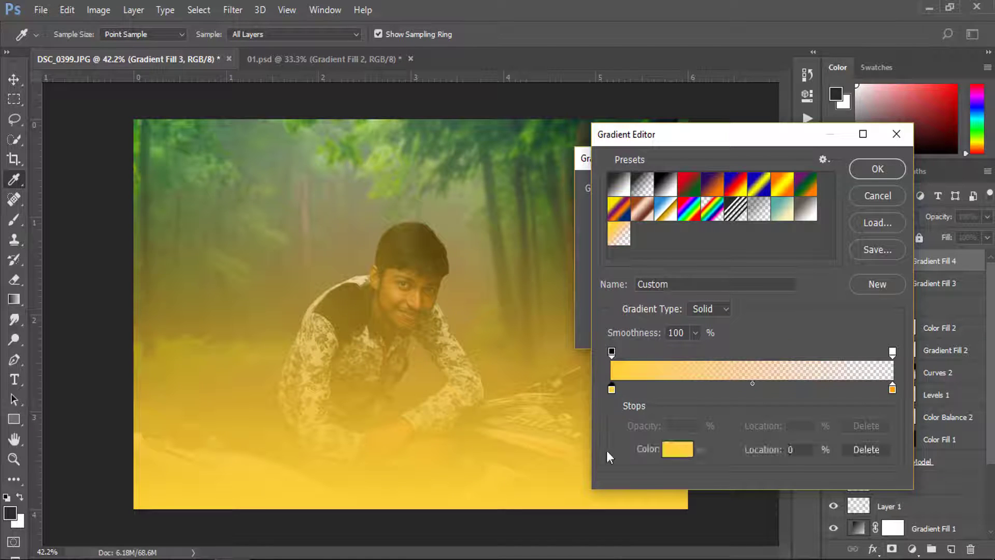
click(673, 449)
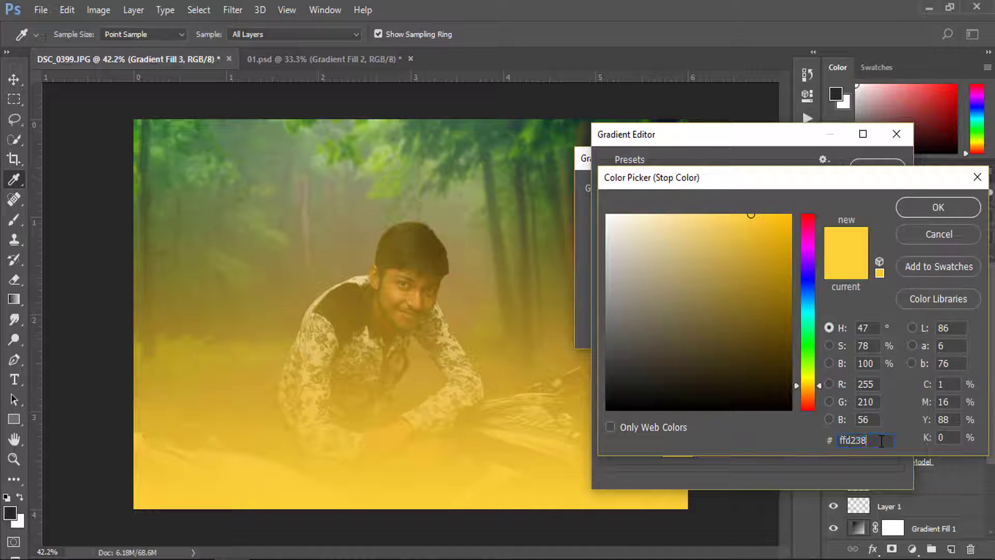
click(931, 215)
click(877, 170)
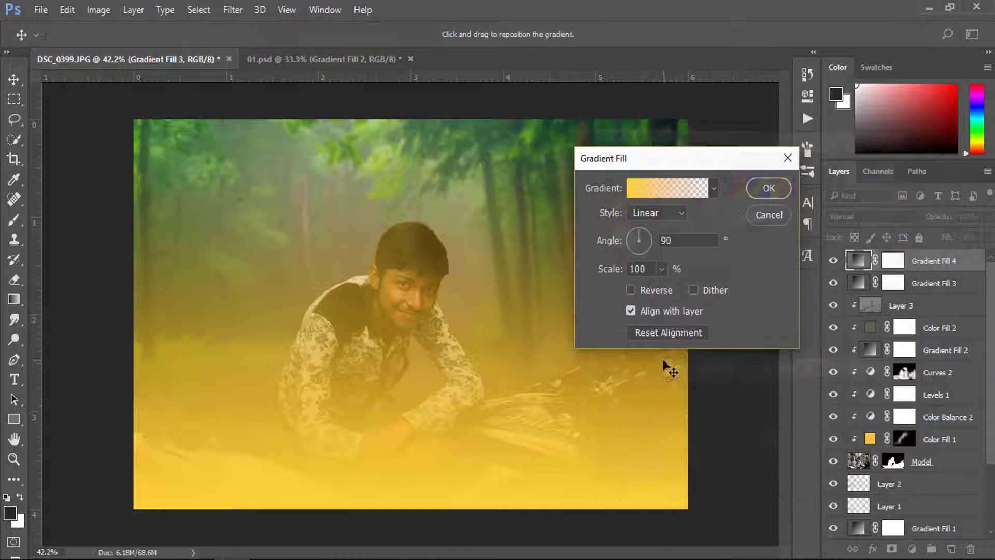
- Rotate the yellow gradient to -61.7° and position the glow at the top-left
drag(647, 245, 647, 248)
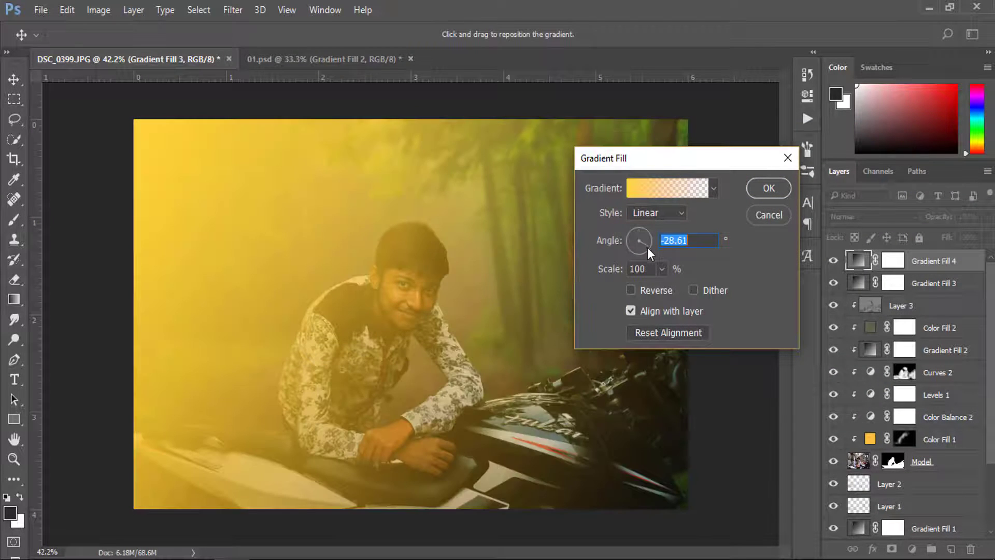
drag(308, 224, 245, 318)
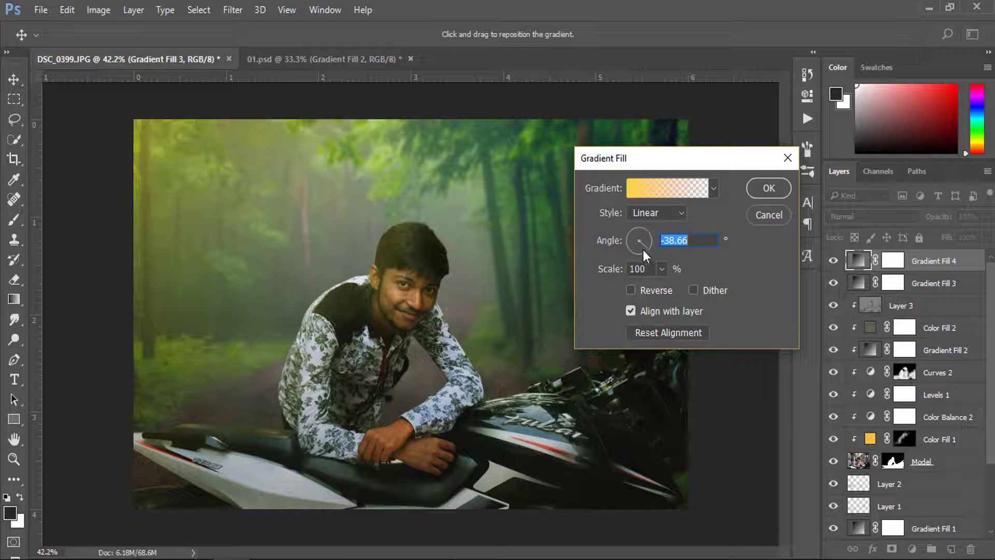
drag(652, 249, 642, 251)
drag(365, 324, 421, 395)
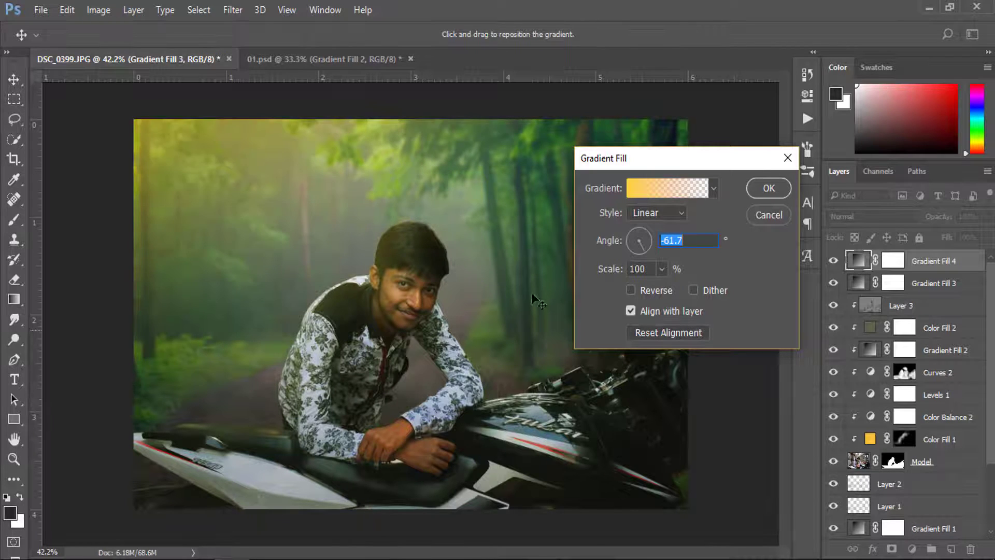
drag(598, 274, 642, 270)
drag(549, 310, 346, 254)
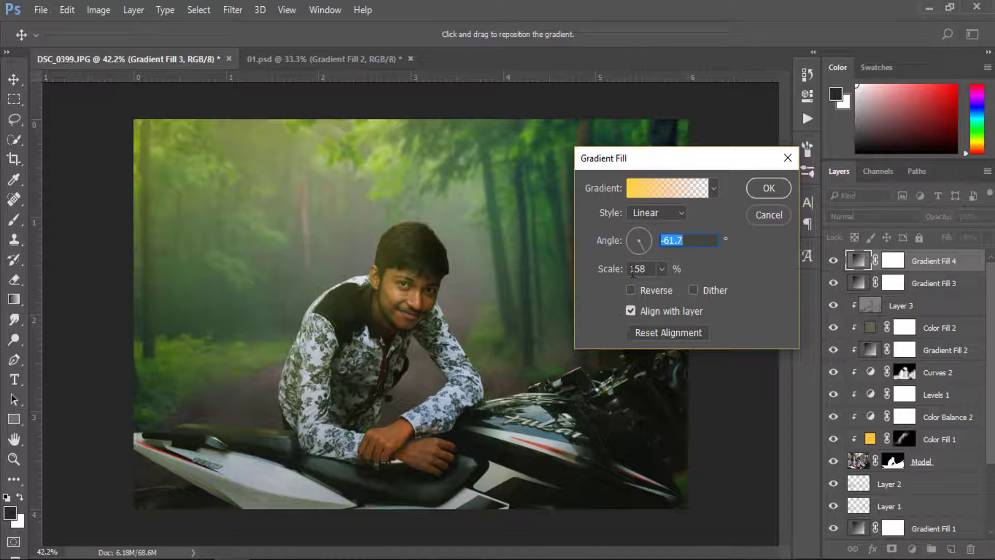
- Enlarge the gradient scale to 185%, apply it, and lower the layer opacity to 84%
drag(605, 272, 609, 270)
key(shift+Tab)
drag(605, 272, 608, 324)
click(767, 189)
click(832, 262)
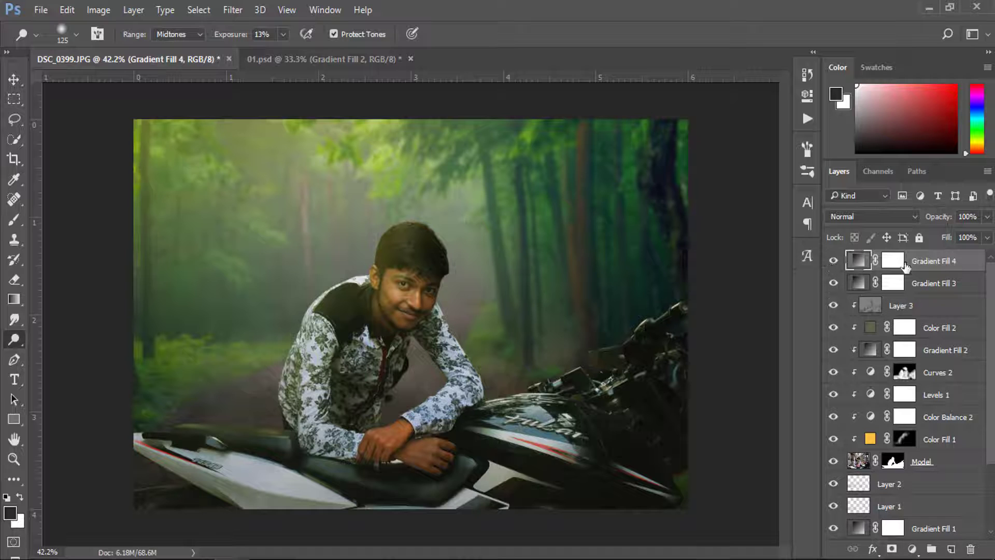
drag(942, 222, 929, 224)
- Add a dark-to-transparent Gradient Fill at 111.37° and lower its opacity to 65%
click(912, 549)
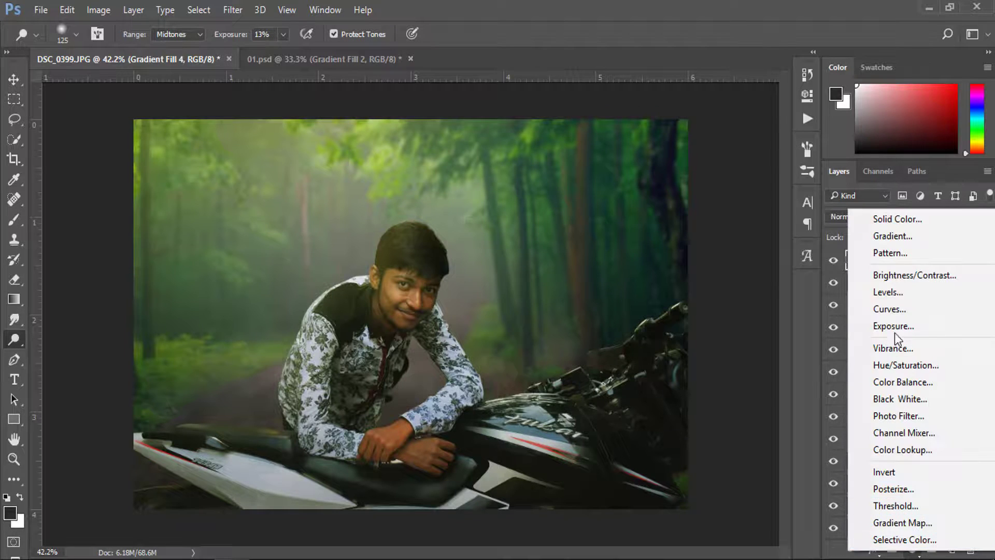
click(910, 232)
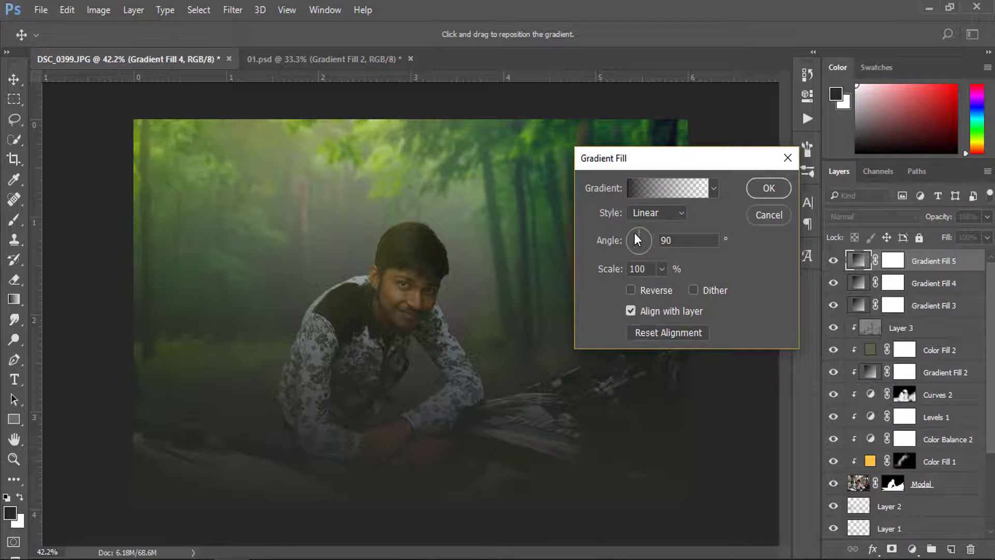
drag(634, 232, 635, 227)
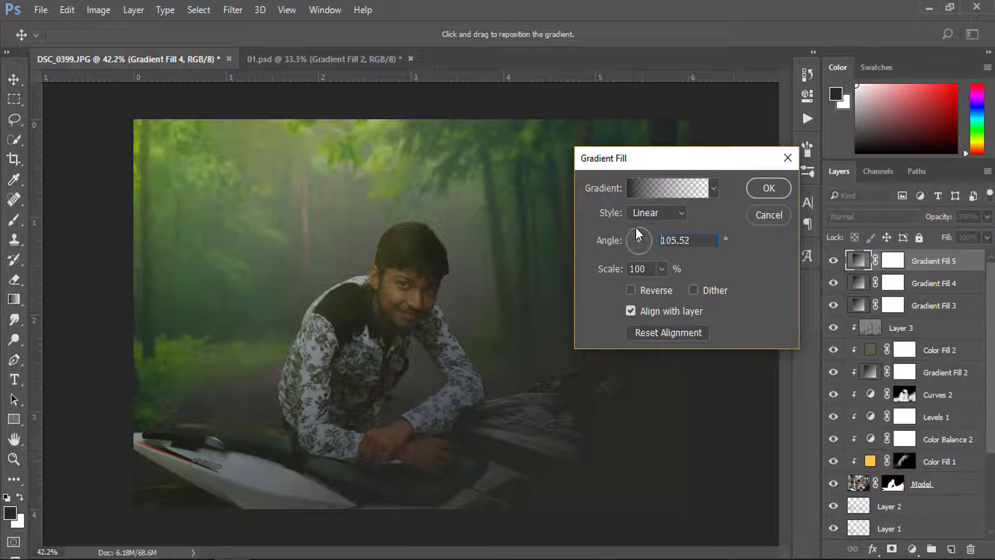
mouse_move(510, 332)
mouse_down()
mouse_move(503, 409)
mouse_move(485, 344)
mouse_up()
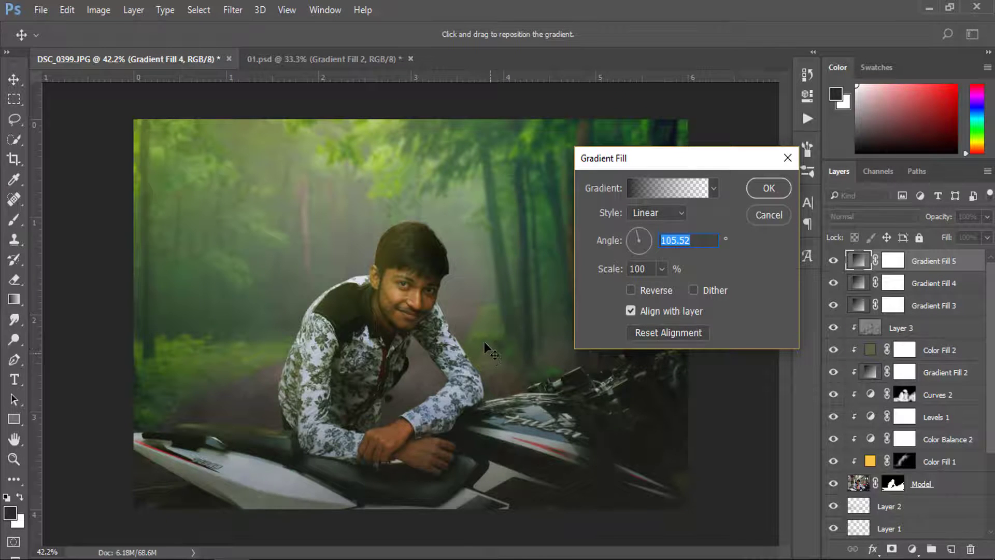
drag(636, 228, 632, 229)
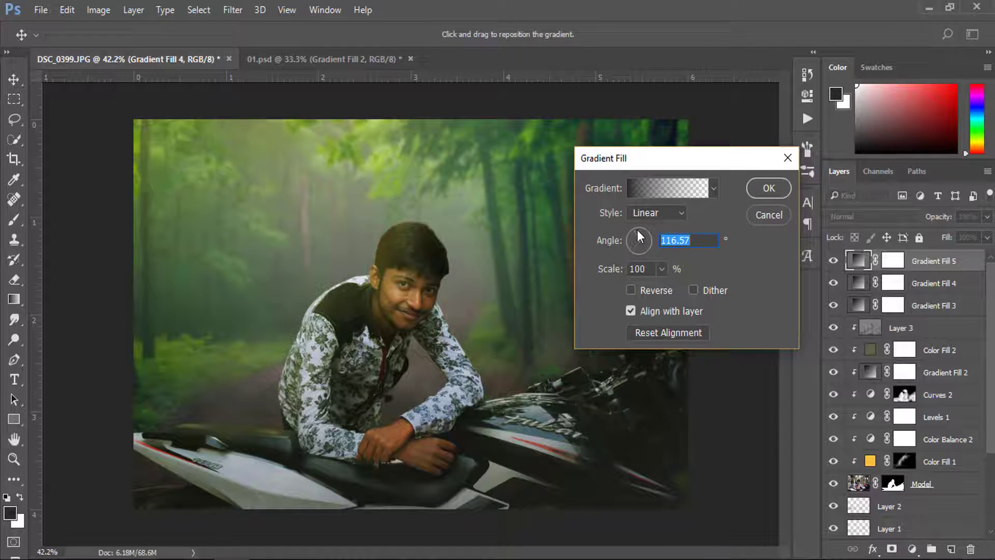
drag(636, 229, 633, 223)
click(758, 182)
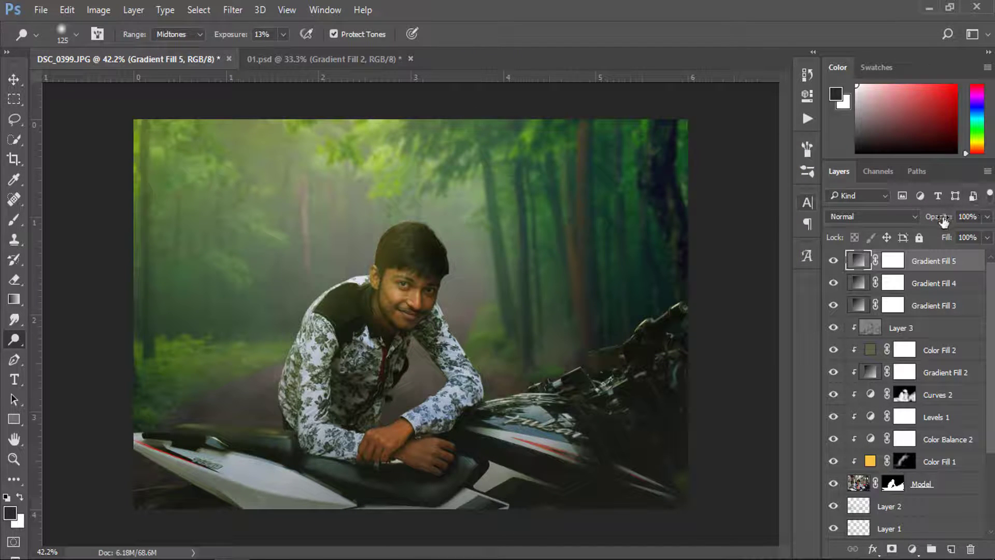
mouse_move(944, 222)
mouse_down()
mouse_move(925, 223)
mouse_move(934, 218)
mouse_up()
click(833, 261)
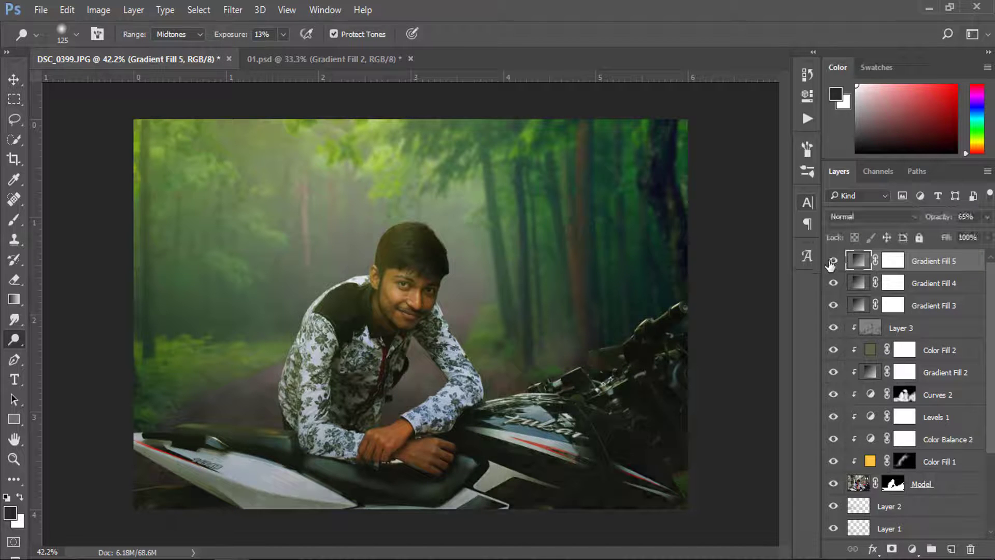
- Create a new layer and set the foreground colour to #ffd238
click(951, 549)
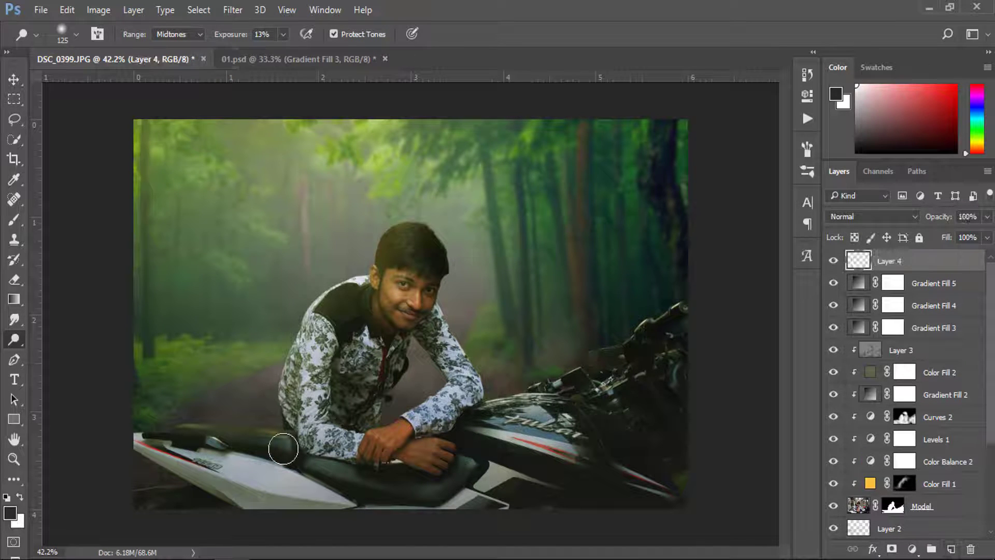
click(10, 514)
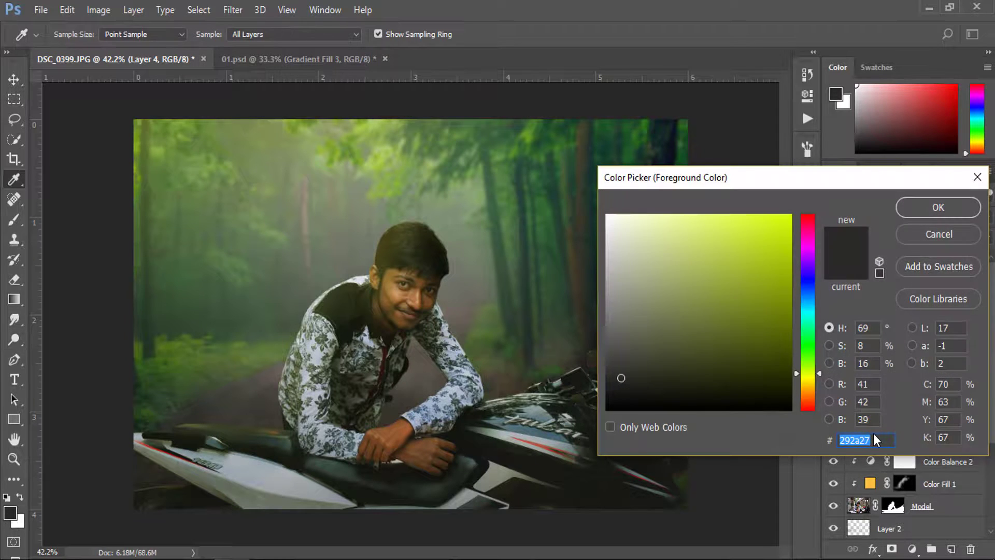
text(ffd238)
click(925, 208)
key(o)
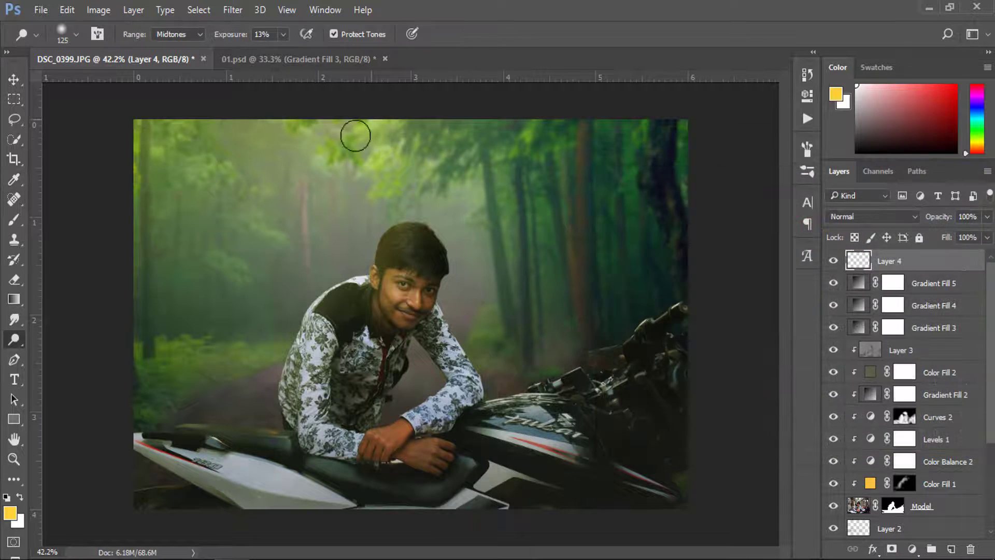
- Paint a soft yellow dab in the upper-left forest with a 432 px brush at 100% opacity
click(15, 220)
right_click(400, 222)
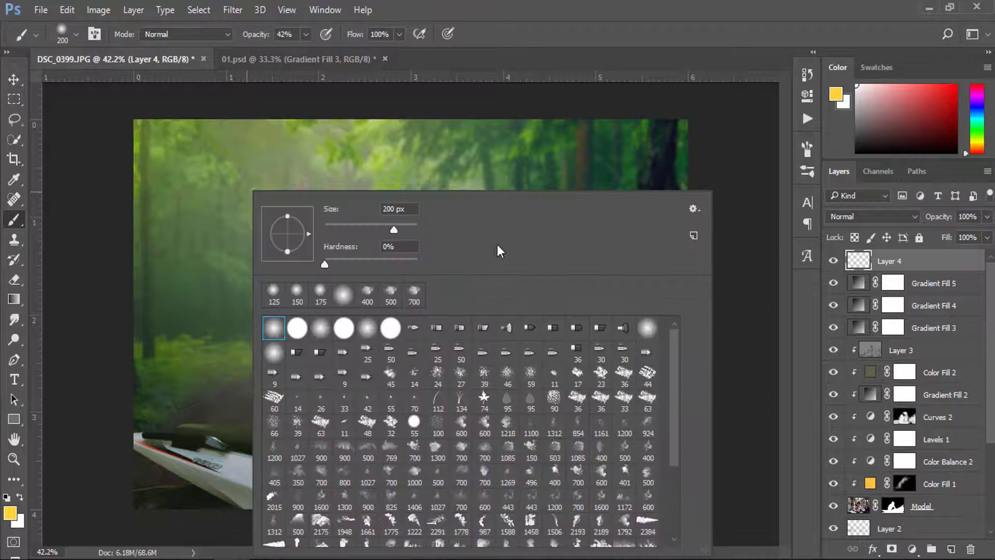
drag(397, 228, 405, 228)
key(Return)
drag(254, 36, 288, 34)
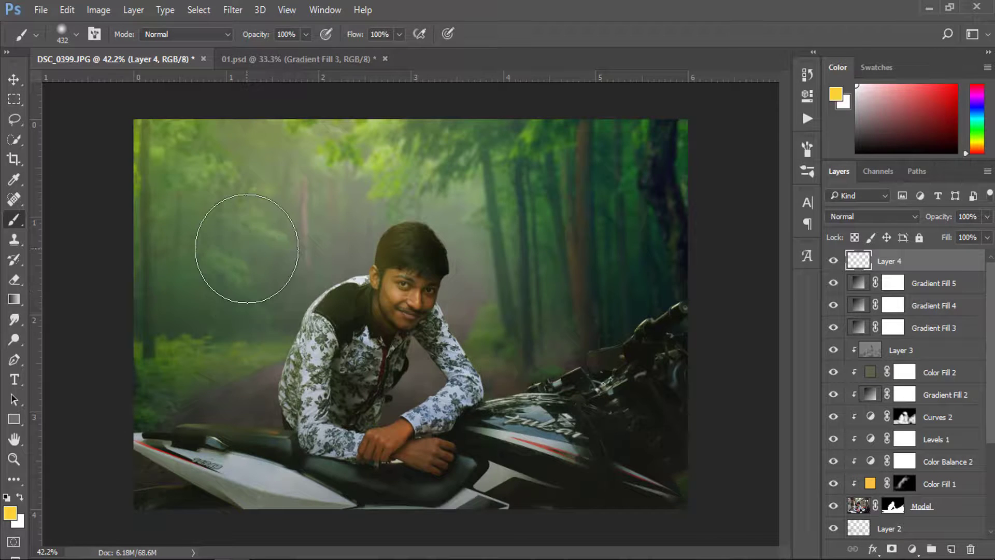
click(244, 250)
- Set Layer 4 to Screen and scale the glow about 503%, moving it up-left
click(894, 216)
click(847, 315)
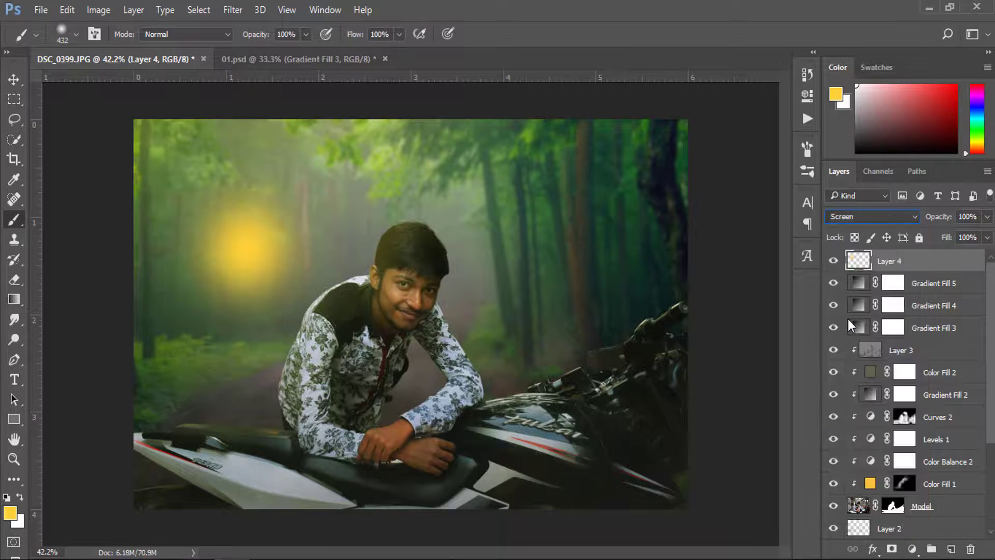
scroll(573, 311, down, 2)
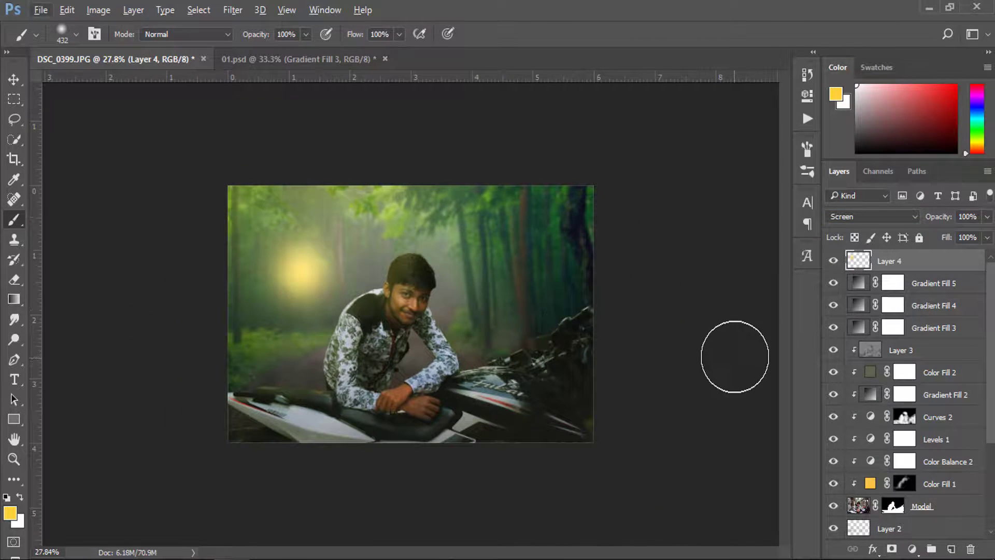
key(ctrl+t)
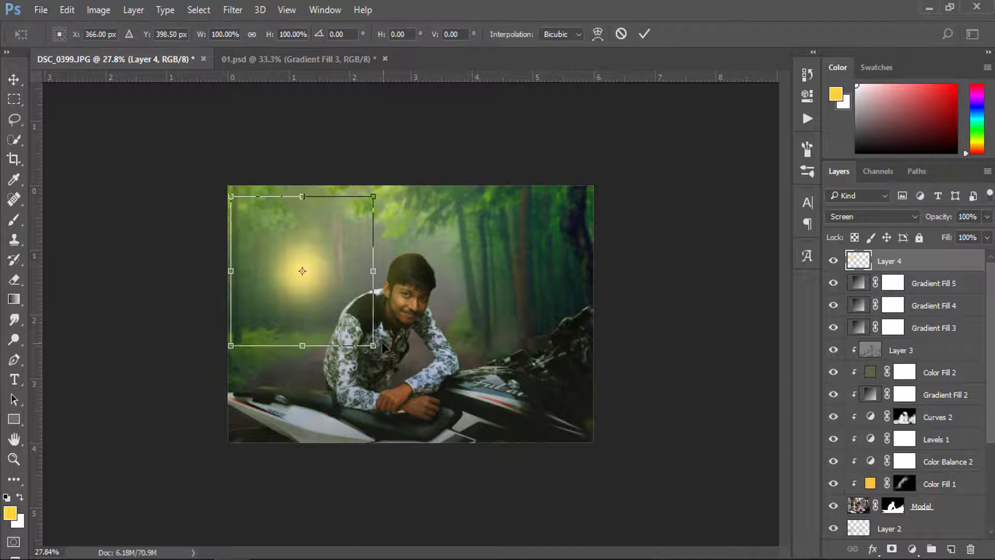
mouse_move(374, 346)
mouse_down()
mouse_move(528, 483)
mouse_move(539, 522)
mouse_up()
drag(474, 427, 467, 310)
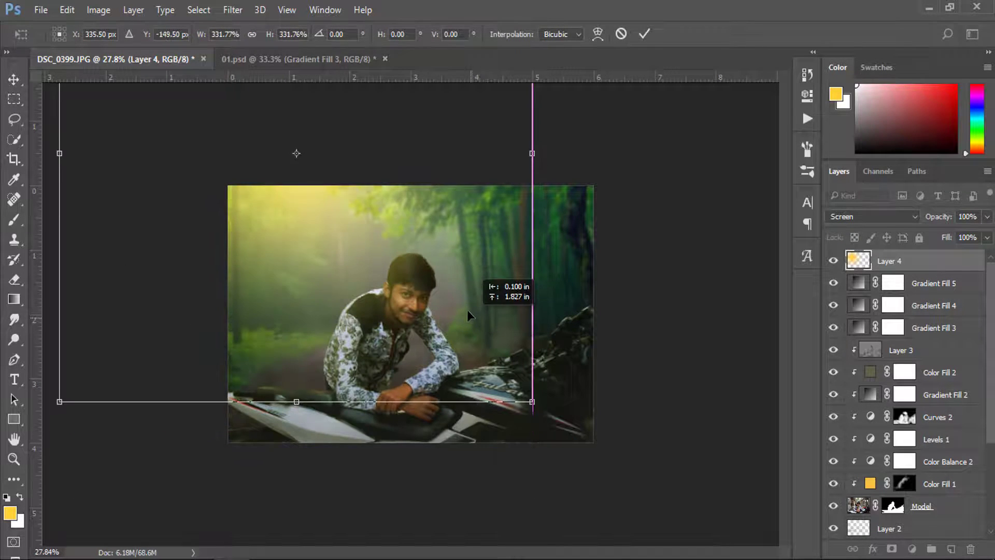
drag(534, 398, 666, 519)
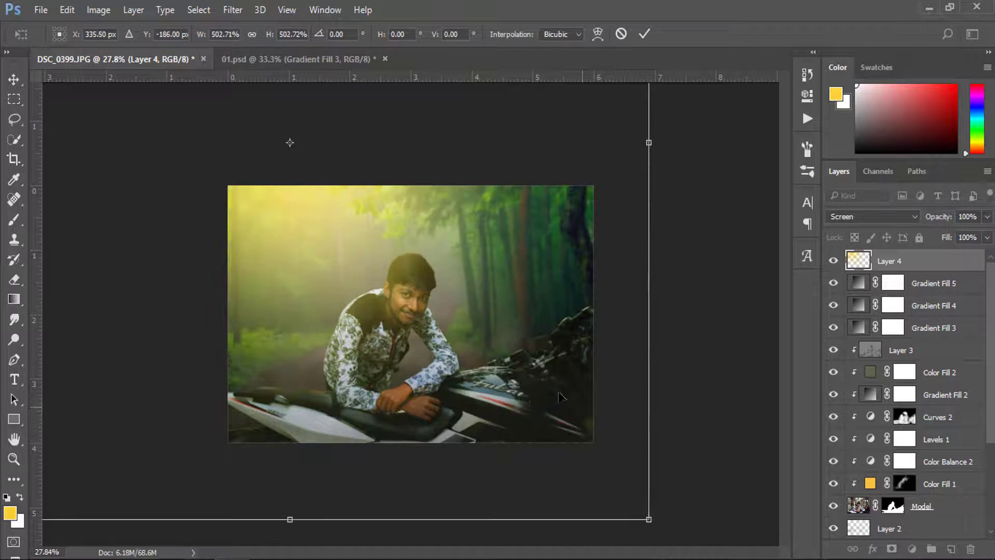
mouse_move(581, 405)
mouse_down()
mouse_move(553, 363)
mouse_move(579, 376)
mouse_up()
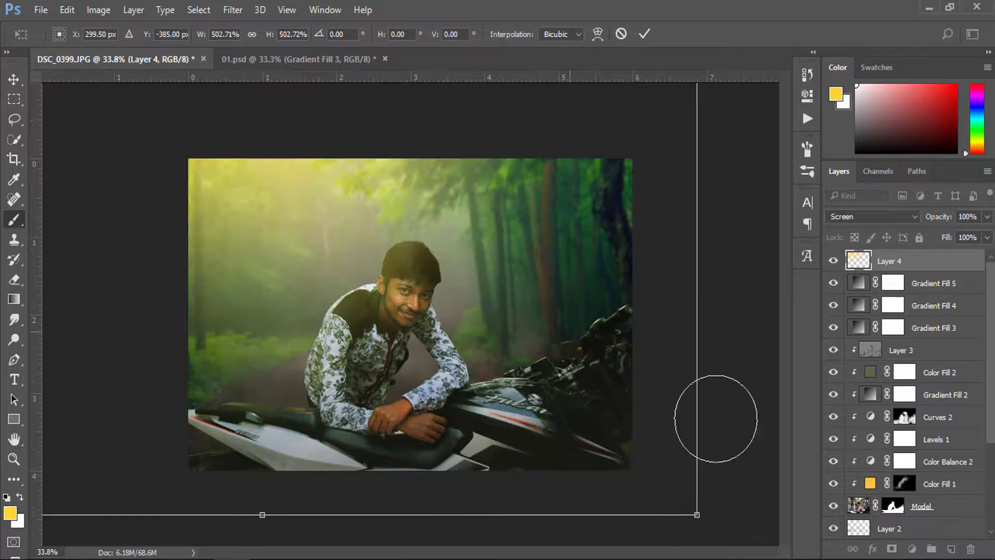
key(Return)
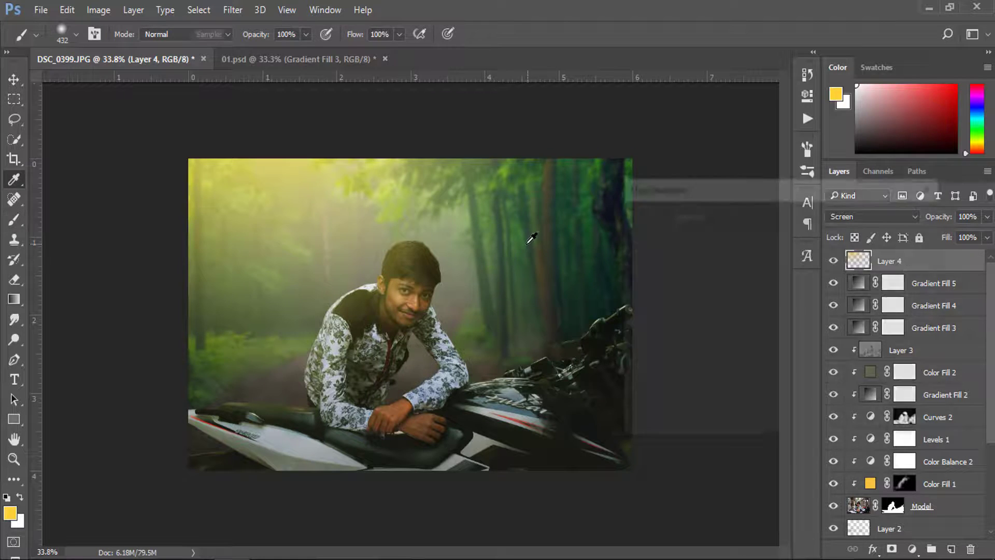
- Set Layer 4's saturation to -45 and lightness to +24 in Hue/Saturation
drag(753, 359, 779, 360)
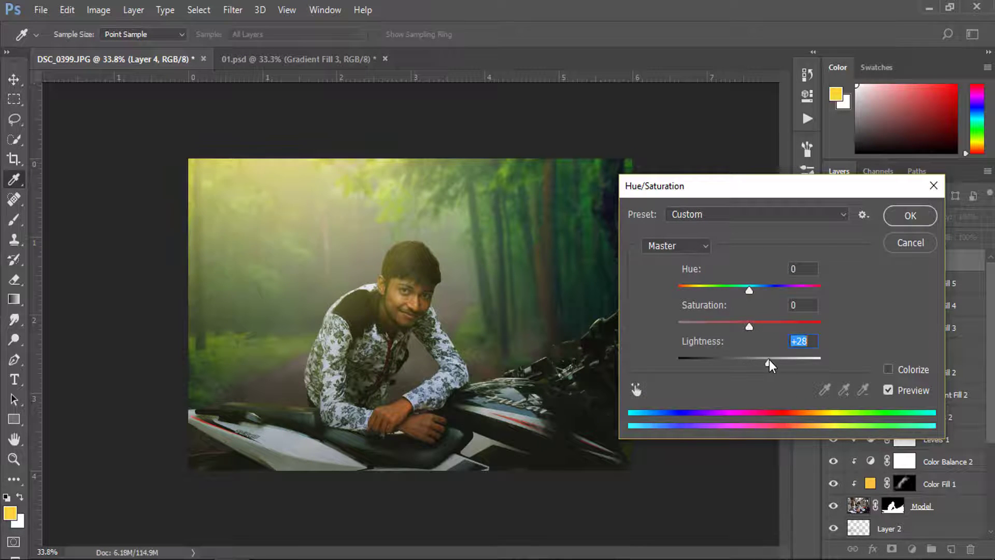
drag(748, 326, 710, 325)
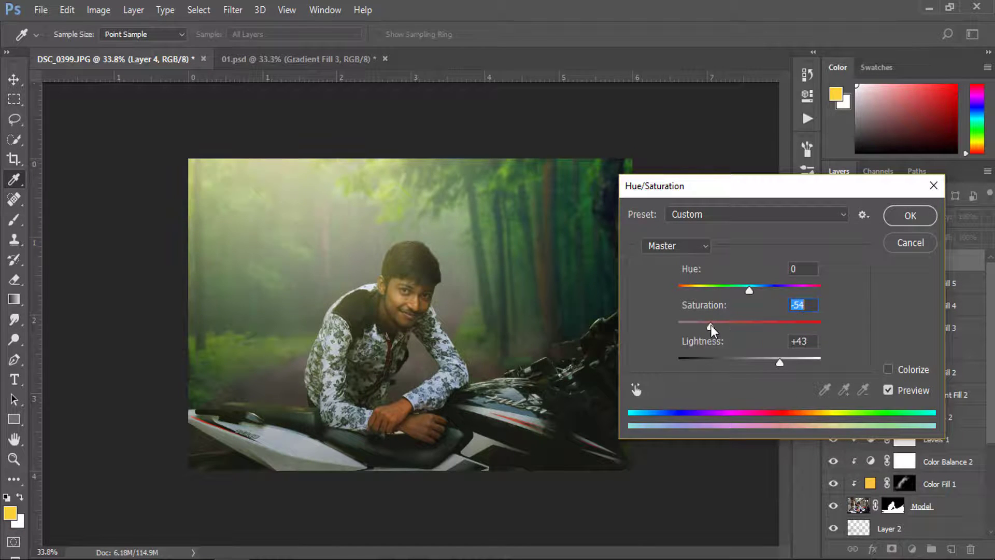
drag(779, 362, 774, 362)
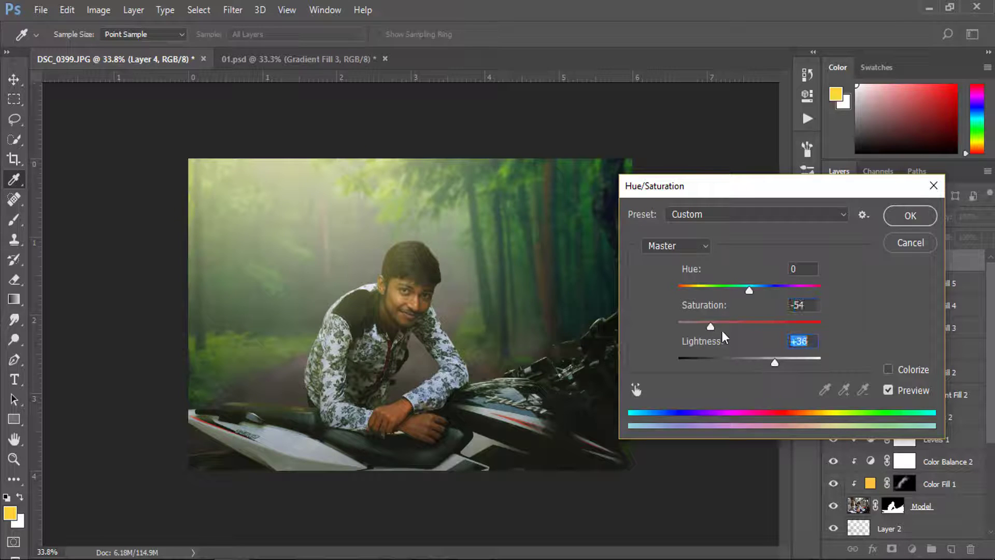
drag(708, 330, 717, 332)
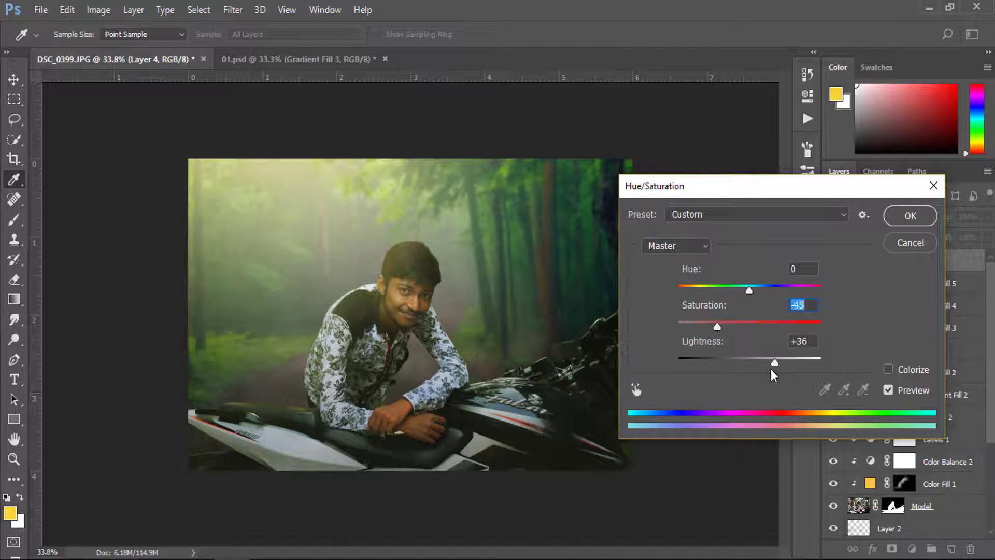
drag(774, 363, 767, 363)
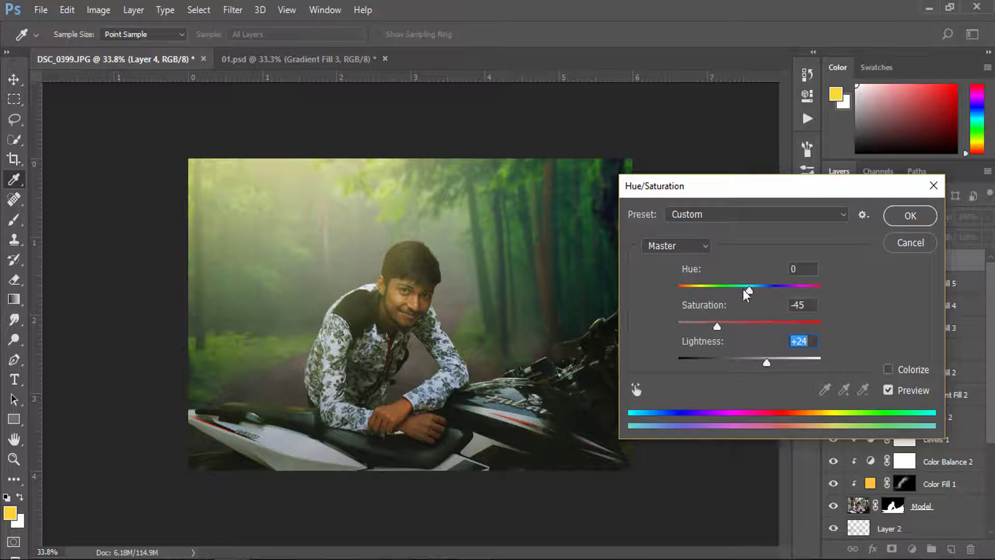
- Swing the hue to -180 and apply the Hue/Saturation adjustment
mouse_move(744, 291)
mouse_down()
mouse_move(645, 300)
mouse_move(840, 301)
mouse_up()
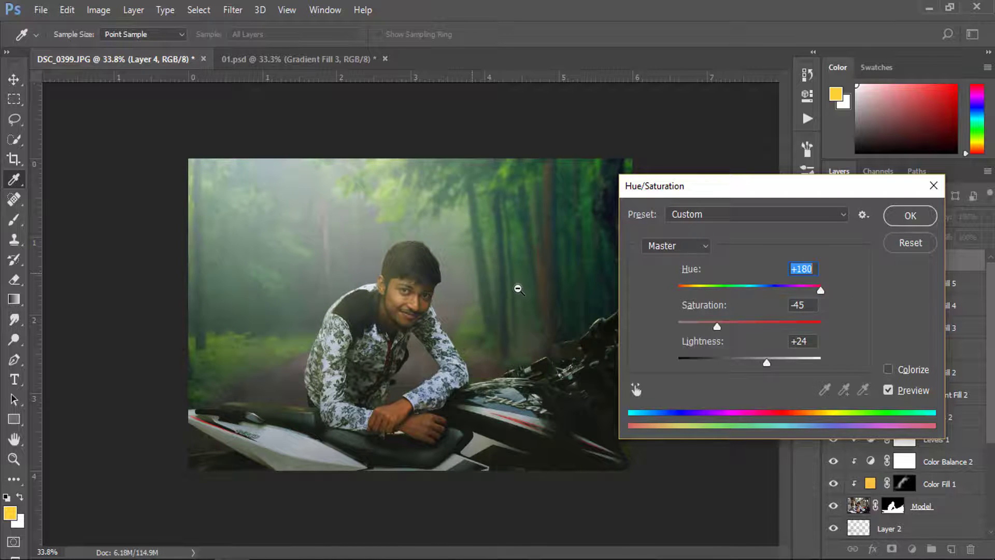
scroll(518, 290, up, 2)
scroll(528, 294, up, 3)
scroll(528, 293, down, 2)
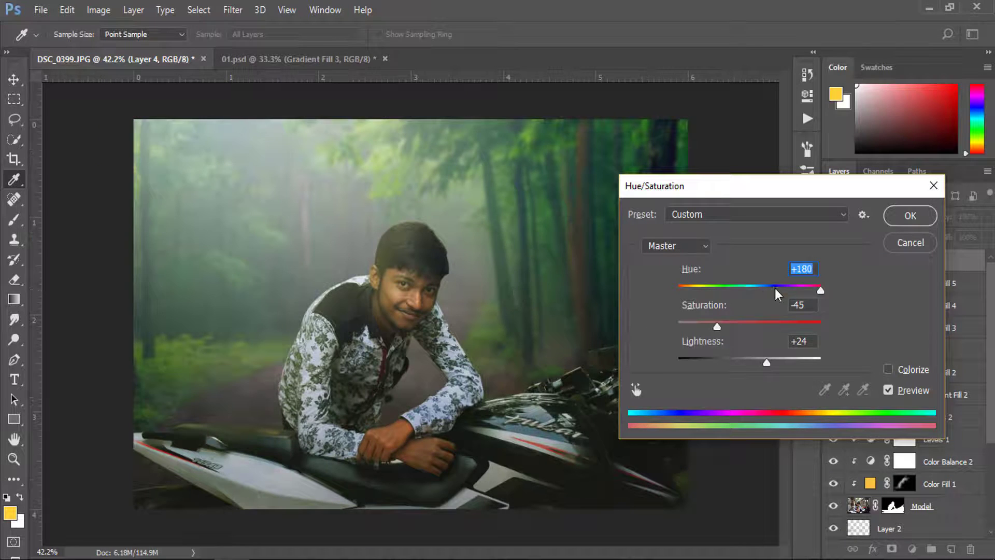
drag(815, 291, 653, 298)
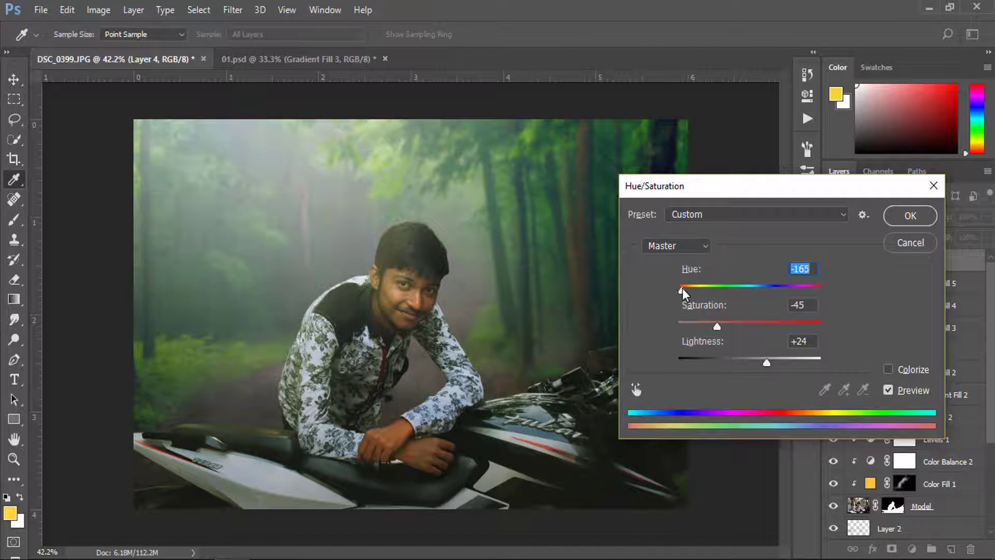
key(ctrl+minus)
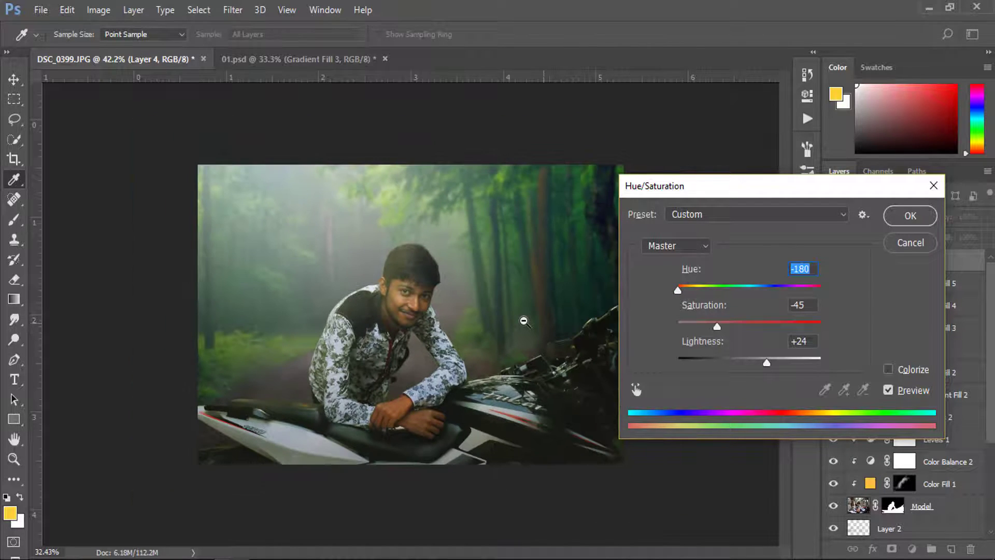
click(911, 222)
key(ctrl+t)
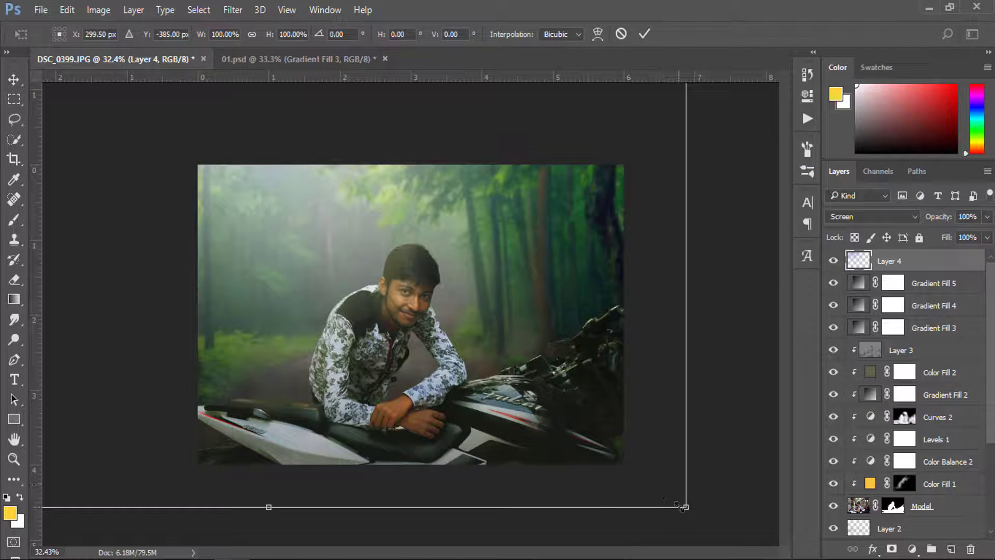
- Scale Layer 4 to about 108%, then paint and undo a stray yellow dab on it
drag(685, 506, 714, 506)
drag(612, 332, 619, 368)
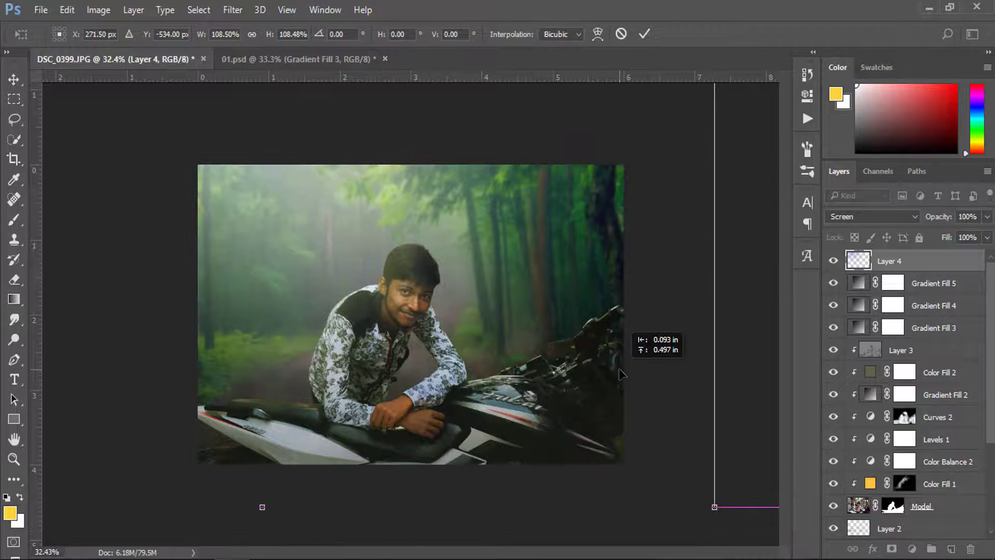
key(ctrl+plus)
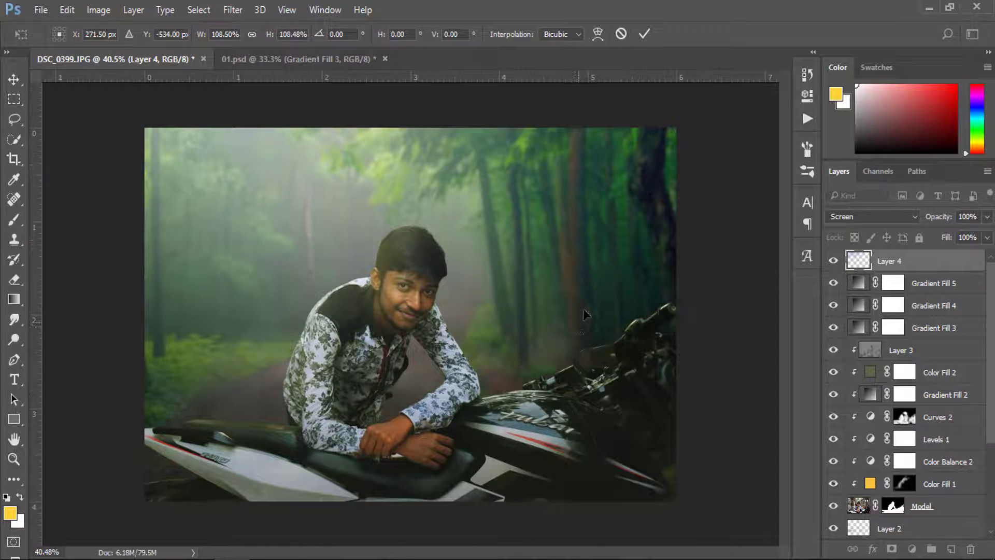
key(b)
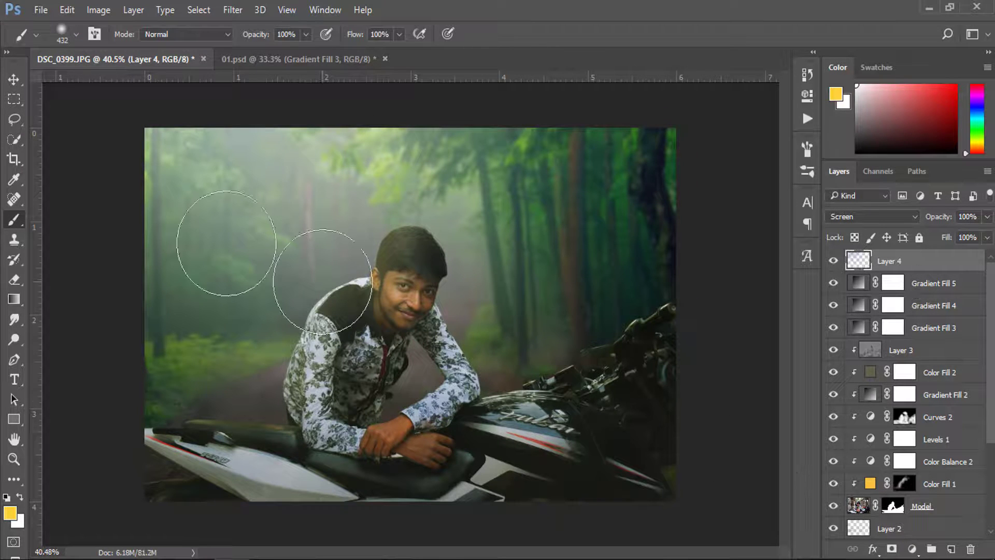
click(288, 231)
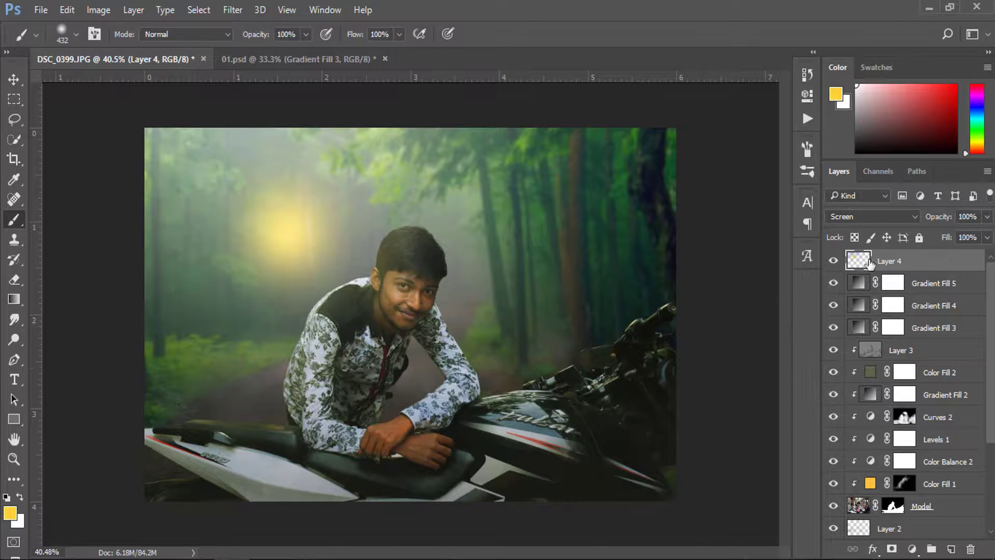
click(898, 216)
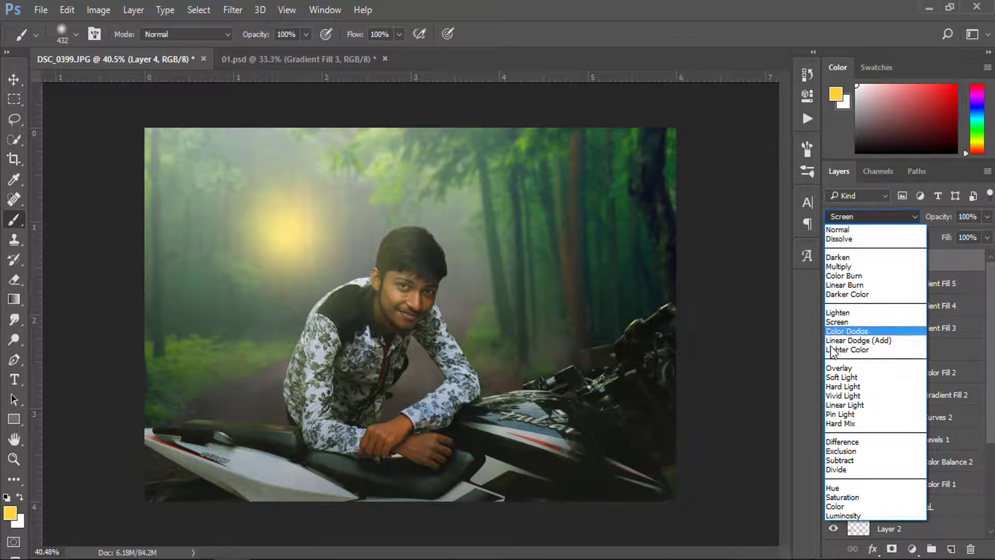
click(850, 324)
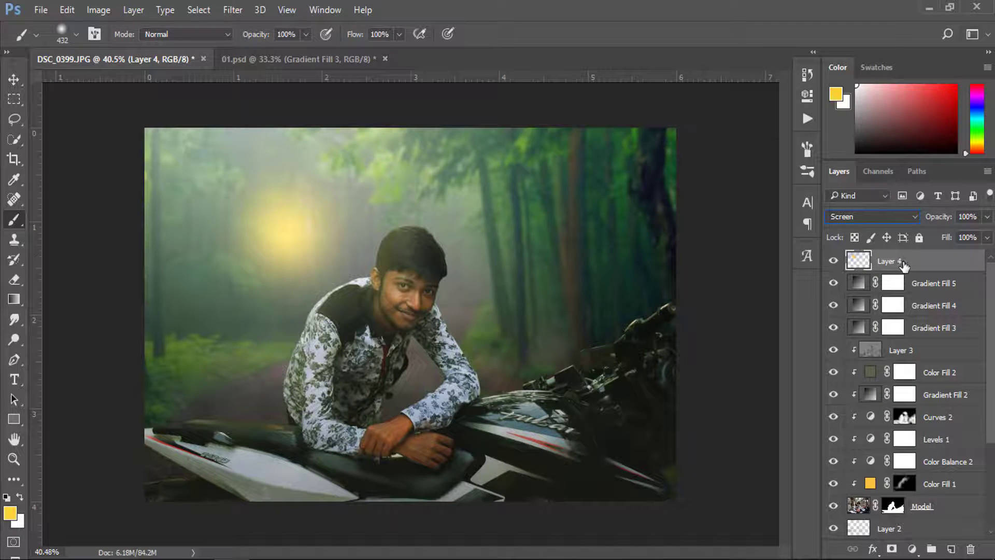
key(ctrl+z)
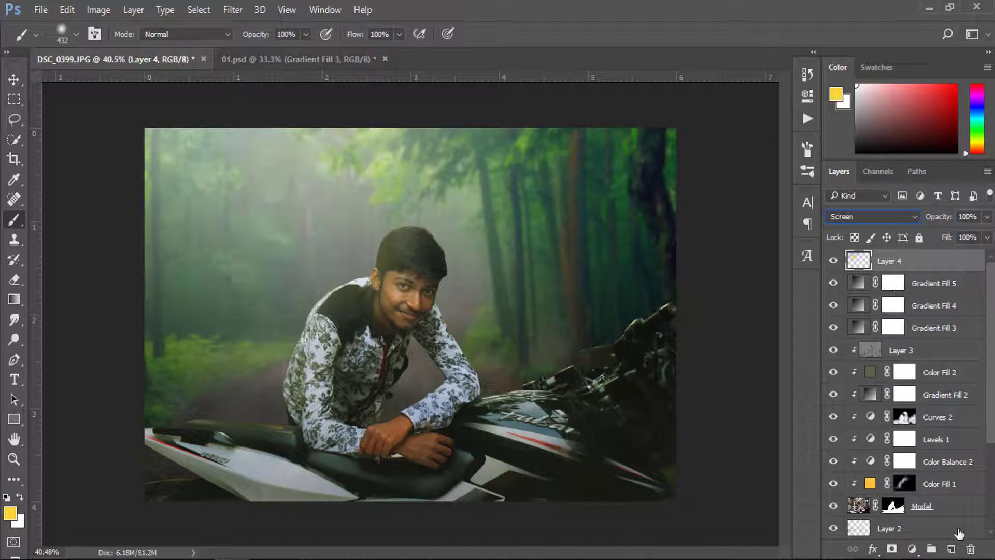
- Create Layer 5 with a soft yellow dab at upper left, blended as Screen
click(953, 549)
click(285, 227)
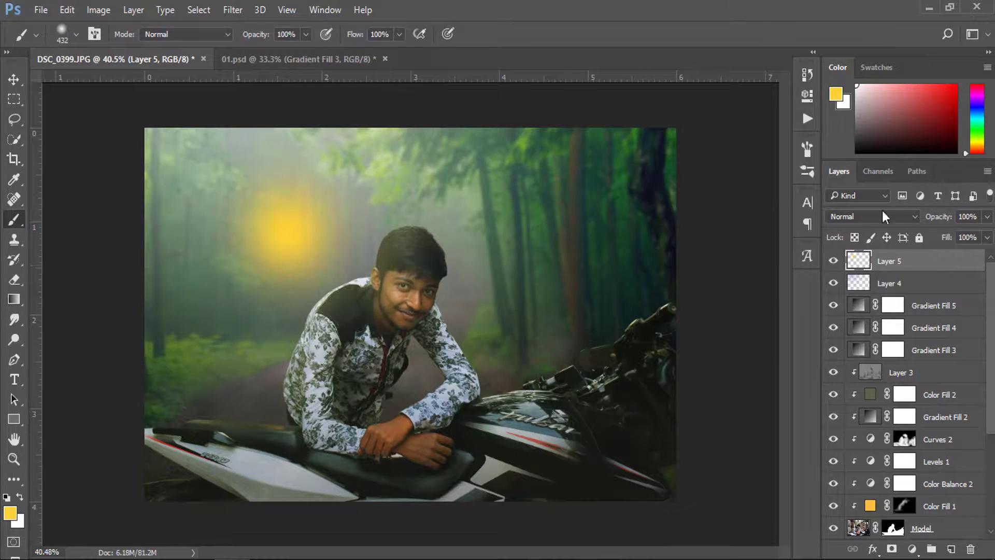
click(890, 220)
click(855, 324)
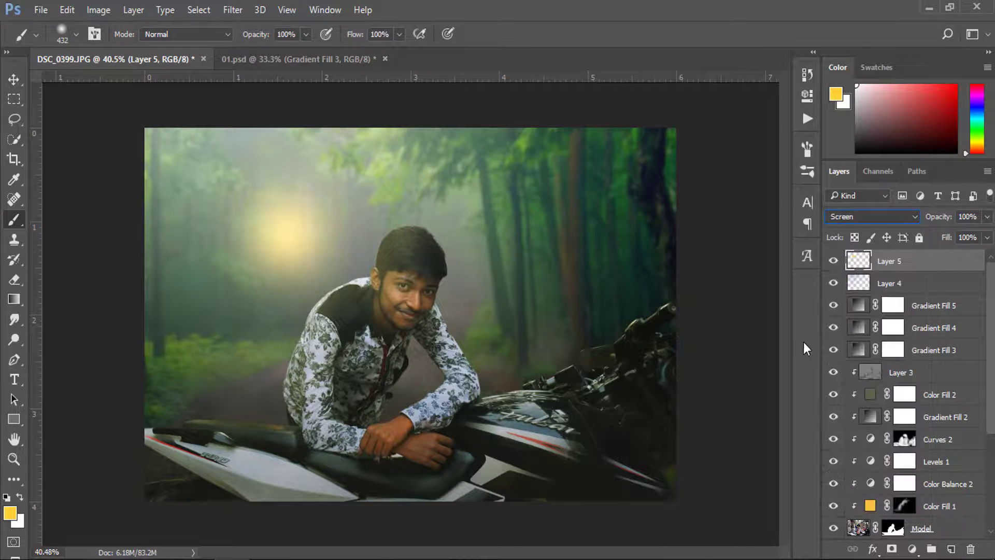
- Scale Layer 5's glow to about 362% and move it up-left over the forest
key(ctrl+t)
drag(633, 367, 596, 373)
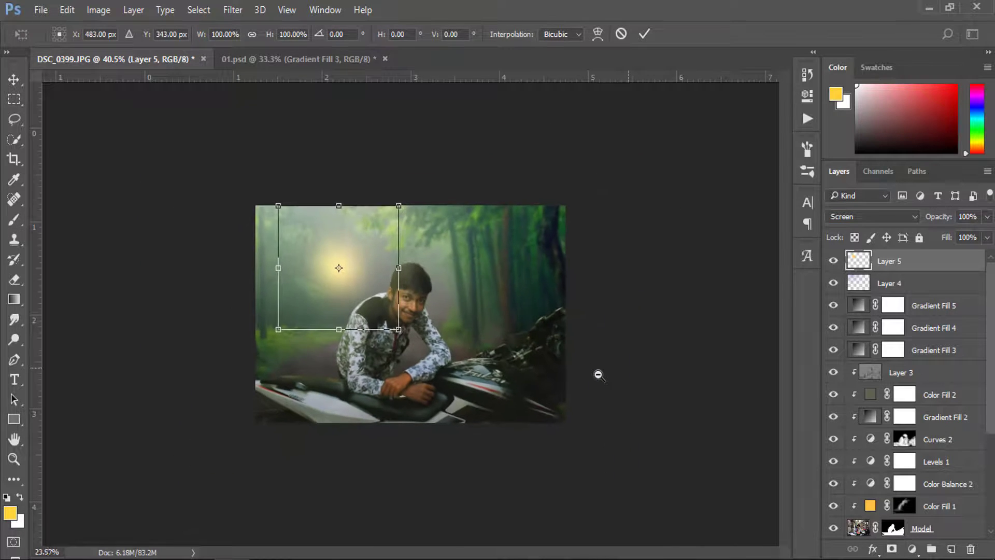
drag(400, 330, 534, 424)
drag(458, 345, 428, 242)
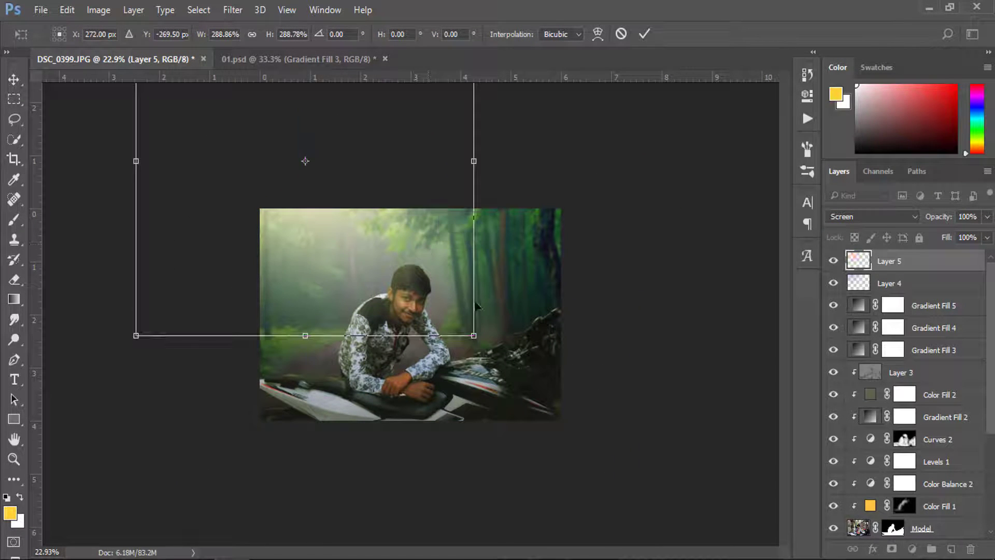
drag(473, 336, 517, 375)
drag(436, 292, 427, 280)
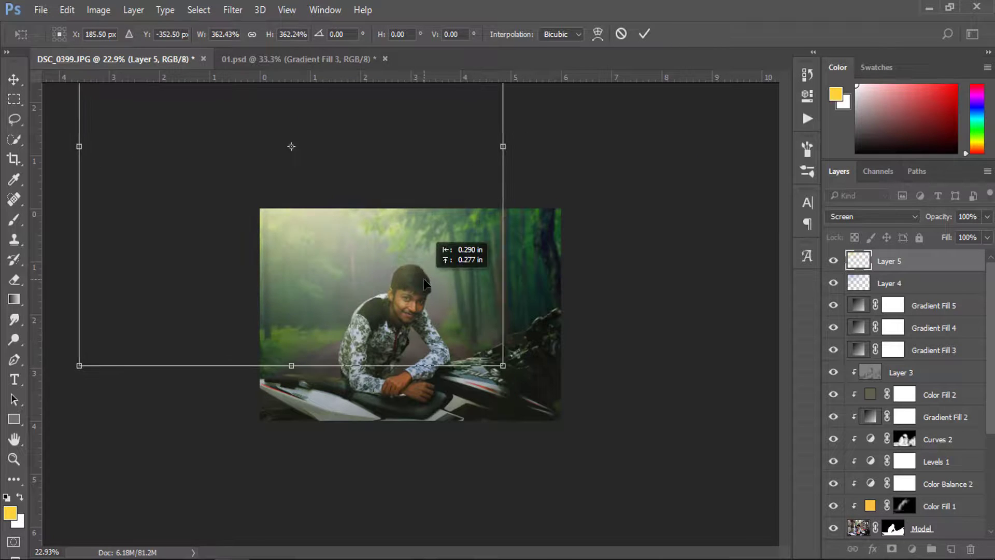
key(Return)
key(b)
scroll(594, 305, up, 3)
scroll(594, 304, down, 1)
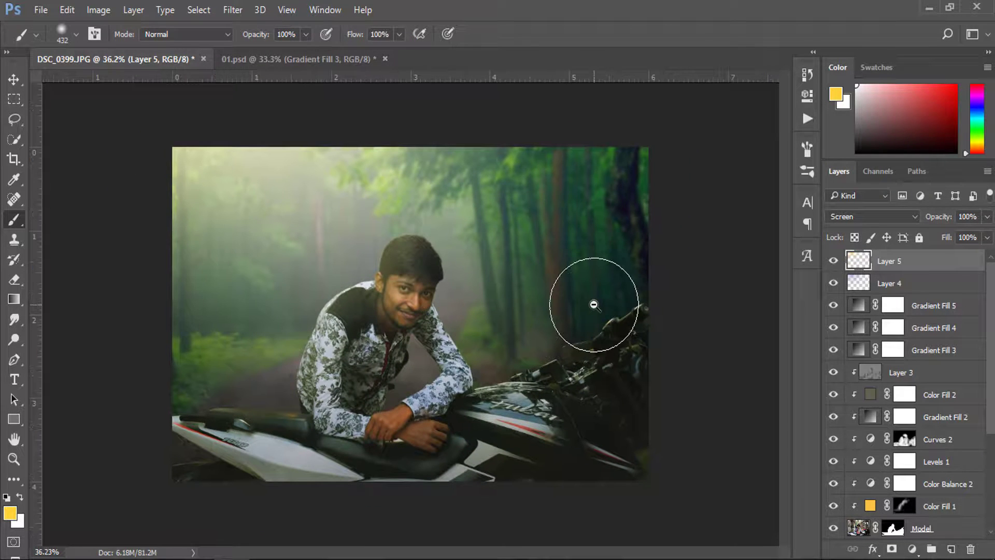
- Adjust Layer 5 with Hue/Saturation: hue -7, saturation -32, lightness +5
key(ctrl+u)
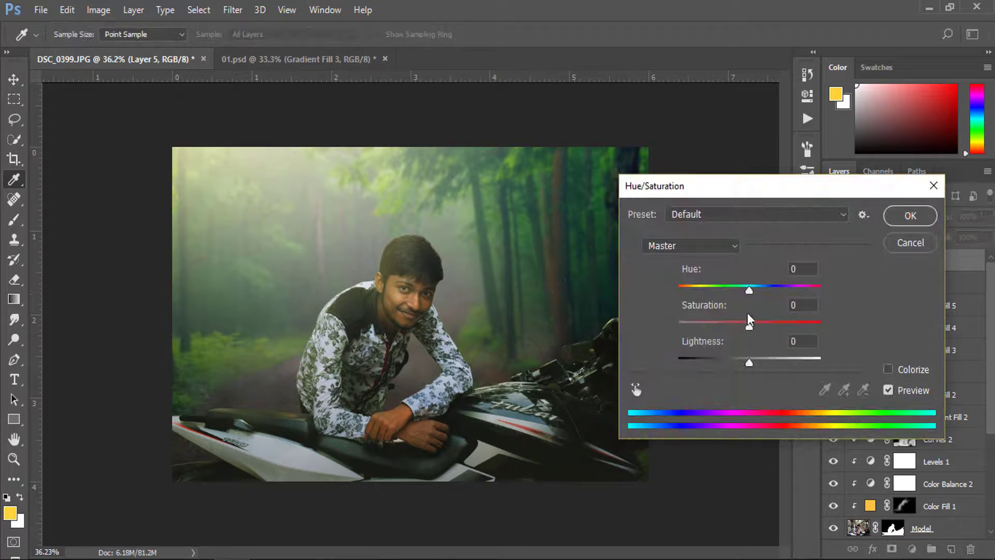
drag(748, 322, 733, 323)
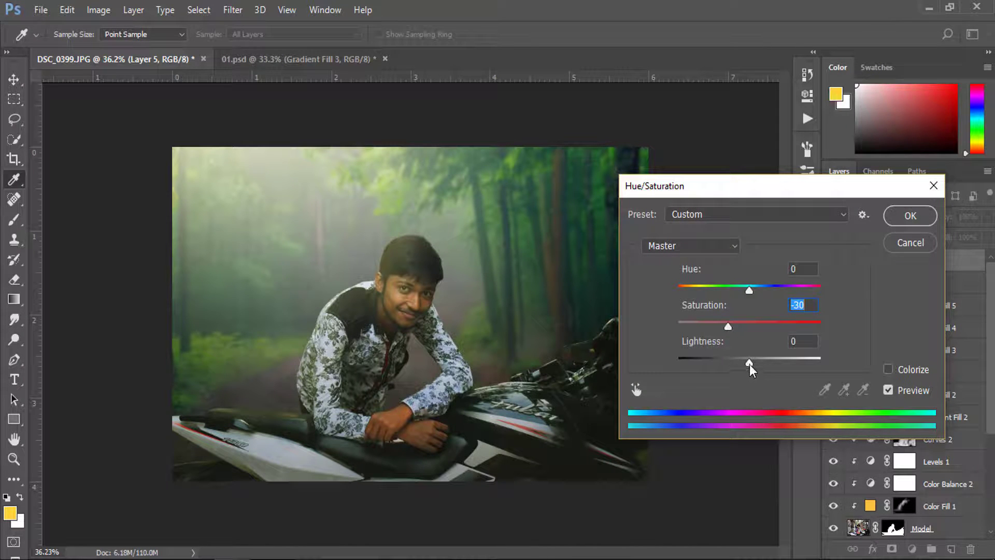
drag(749, 363, 756, 363)
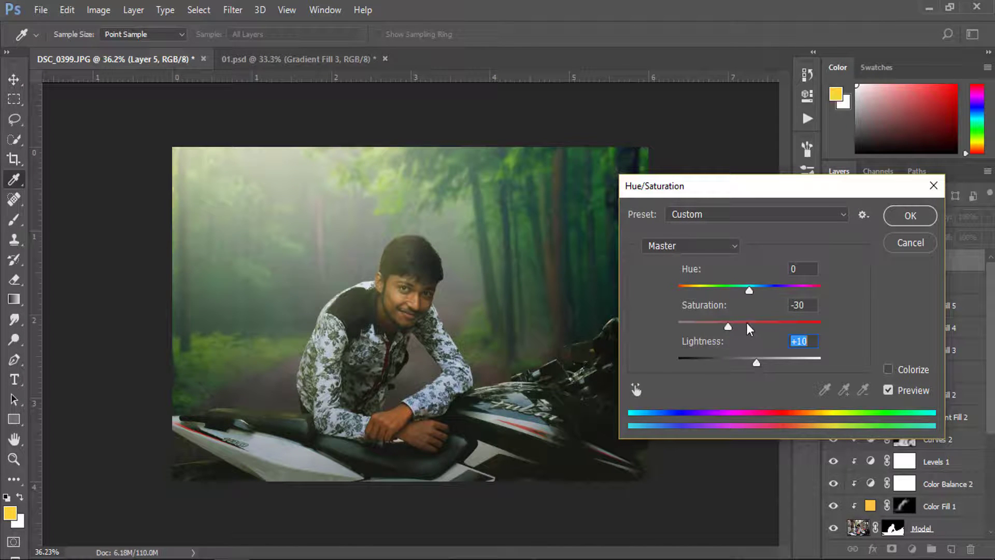
drag(730, 327, 732, 325)
drag(751, 362, 753, 363)
drag(750, 288, 744, 290)
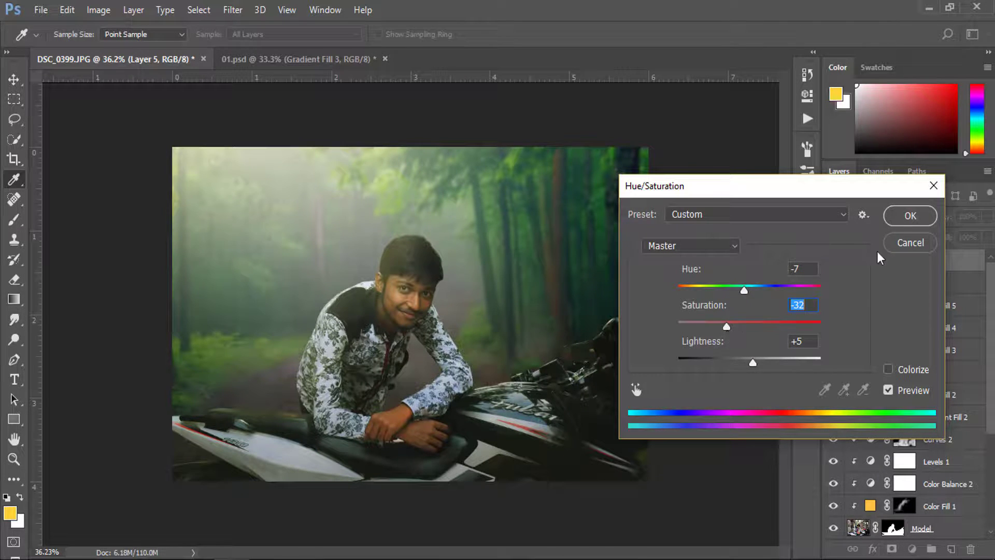
click(907, 217)
- Shrink Layer 5's glow to about 94.5% and shift it up and right
alt+click(461, 319)
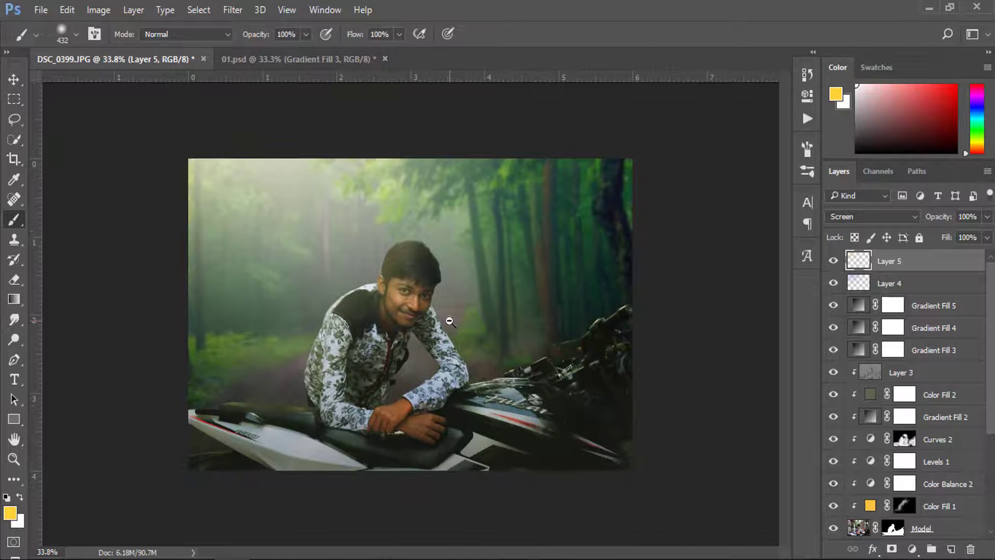
key(ctrl+t)
mouse_move(558, 391)
mouse_down()
mouse_move(626, 465)
mouse_move(553, 386)
mouse_up()
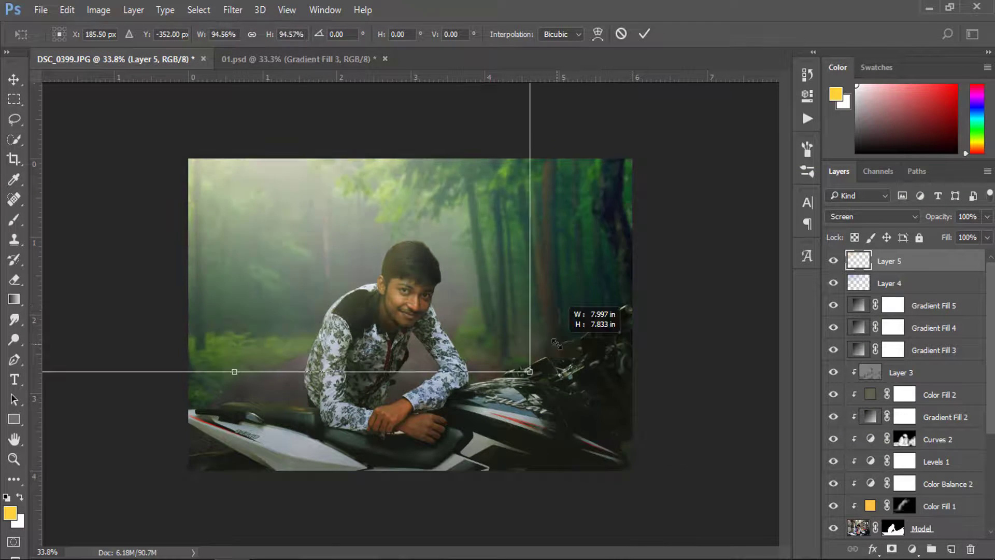
mouse_move(500, 267)
mouse_down()
mouse_move(615, 238)
mouse_move(532, 243)
mouse_up()
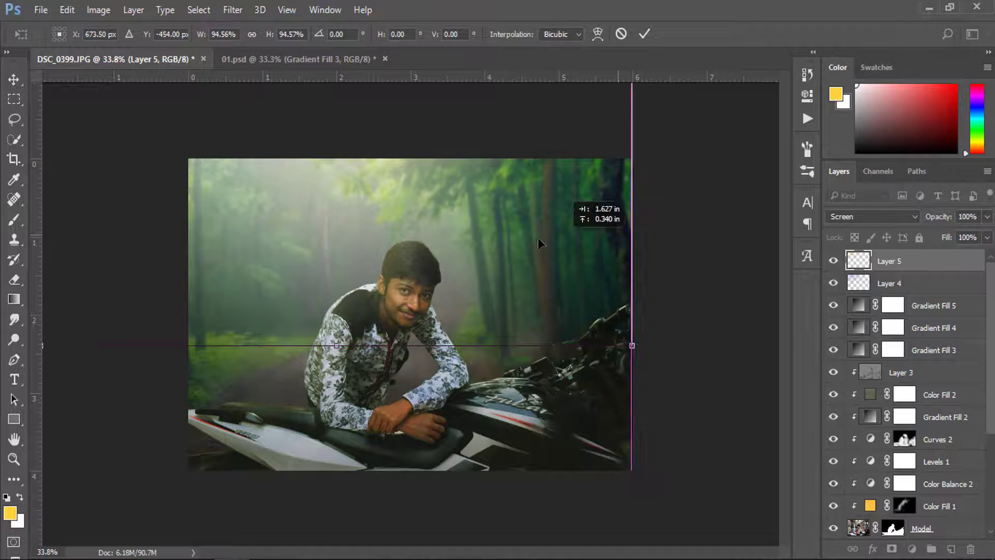
key(Return)
key(b)
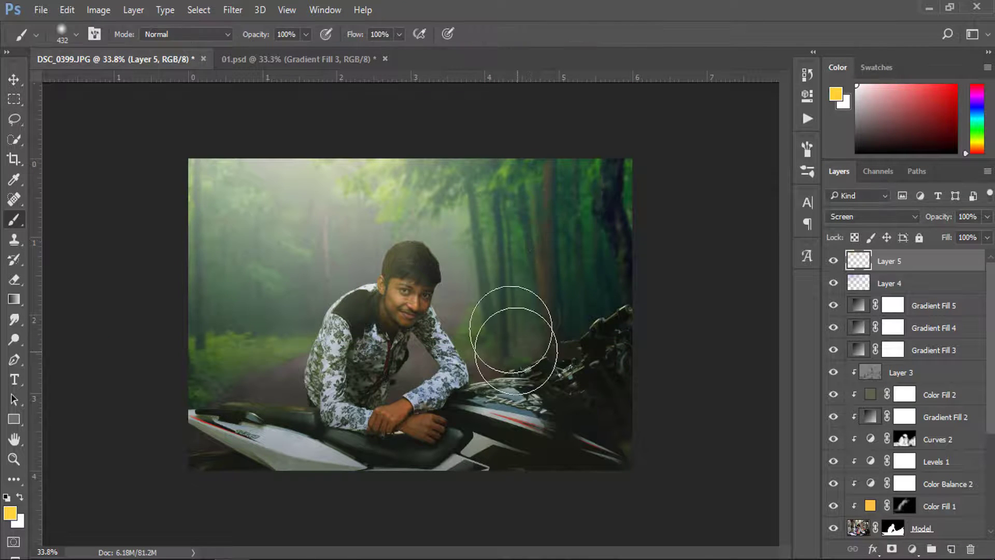
scroll(465, 305, up, 1)
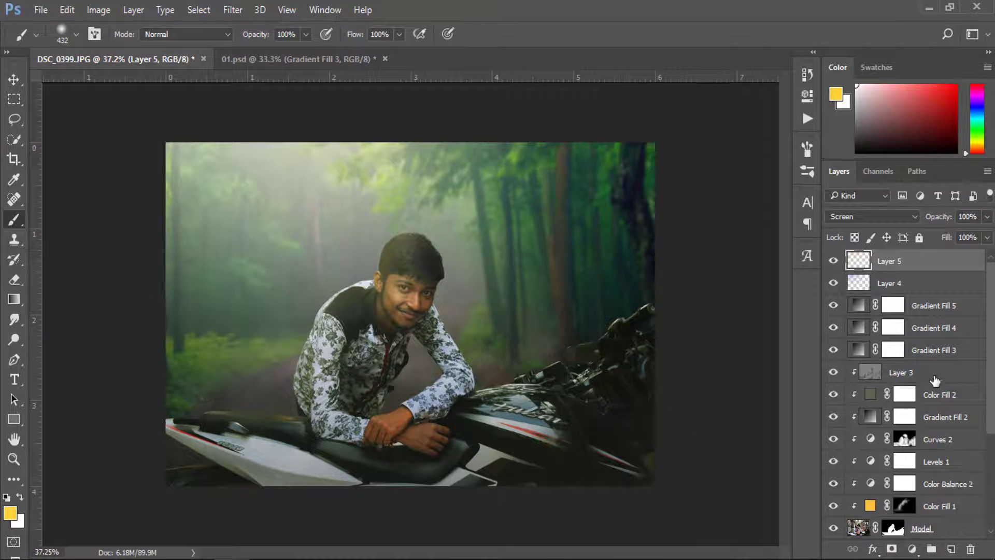
click(848, 311)
click(833, 306)
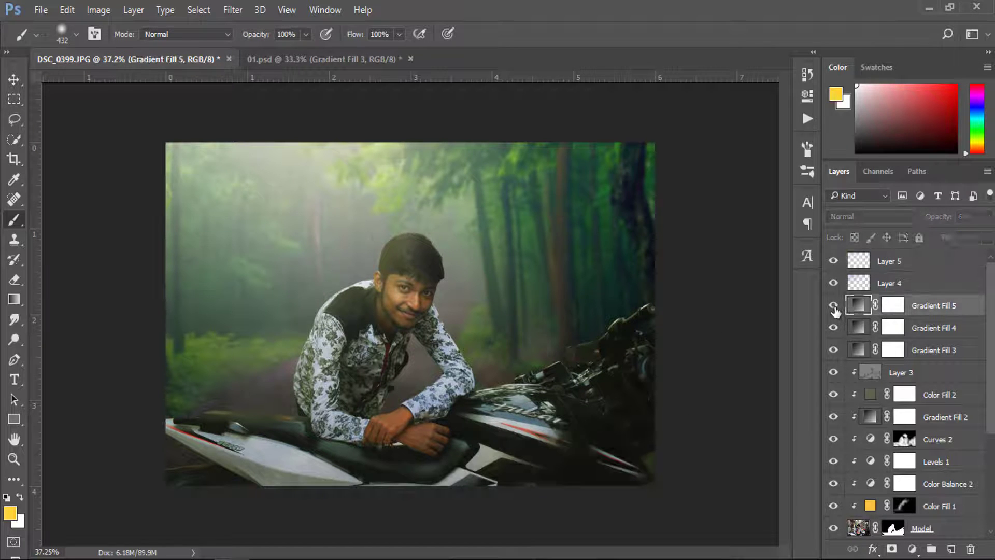
click(833, 327)
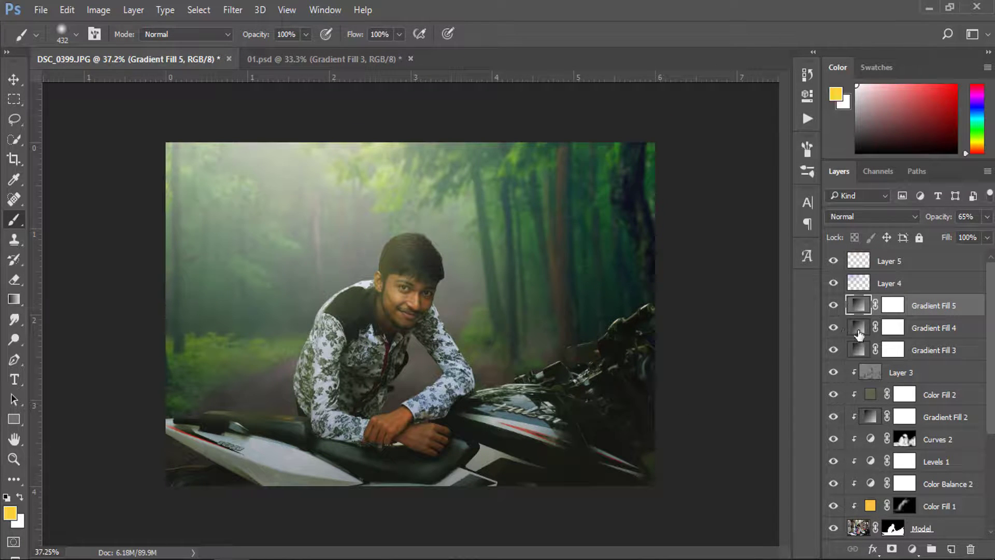
double_click(858, 328)
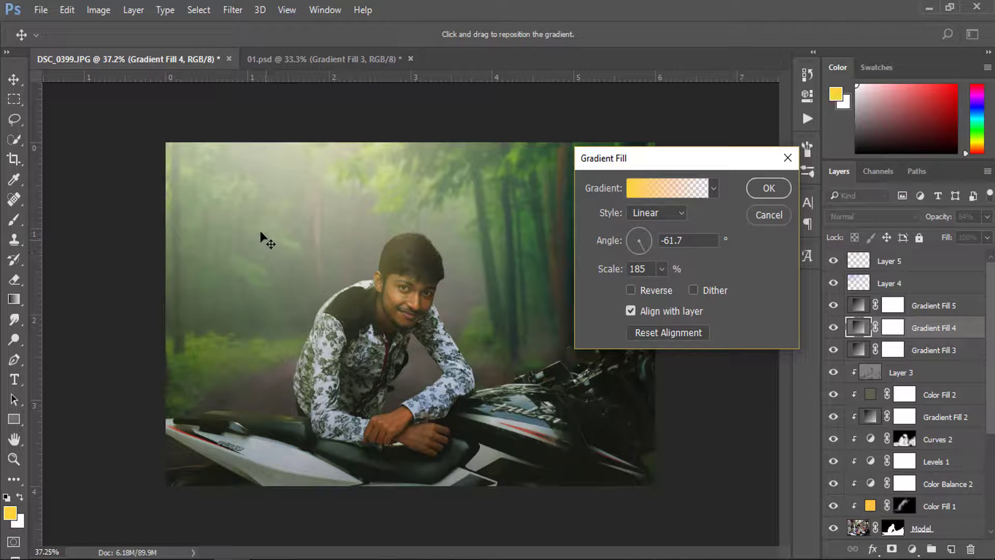
click(769, 188)
key(b)
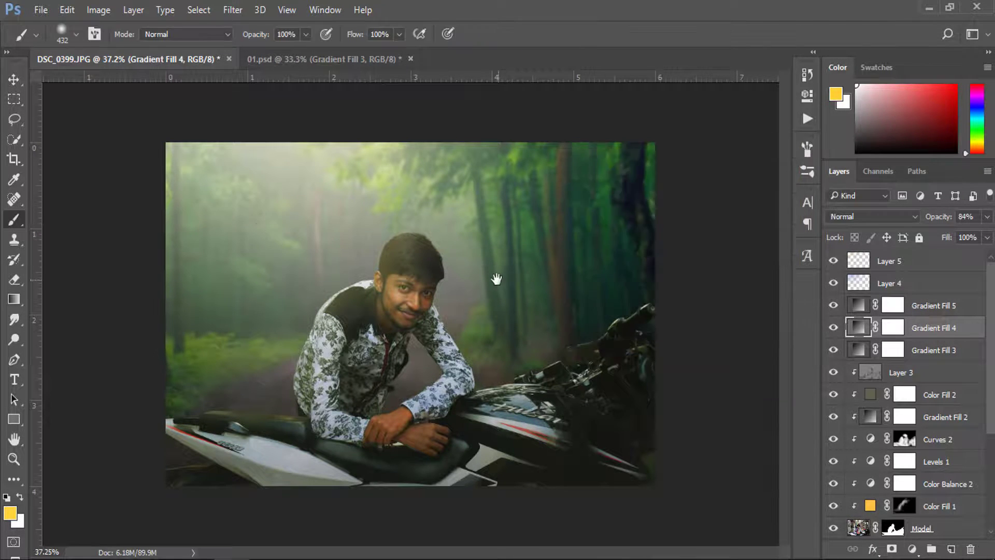
scroll(508, 278, down, 1)
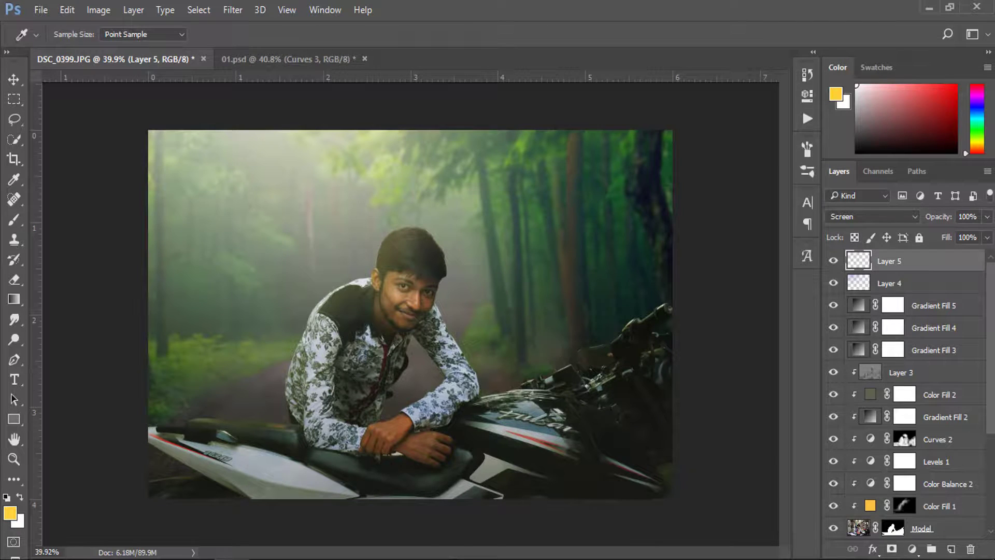
- Add a Curves 3 adjustment layer and tweak its RGB black point and midpoint
click(912, 549)
click(889, 305)
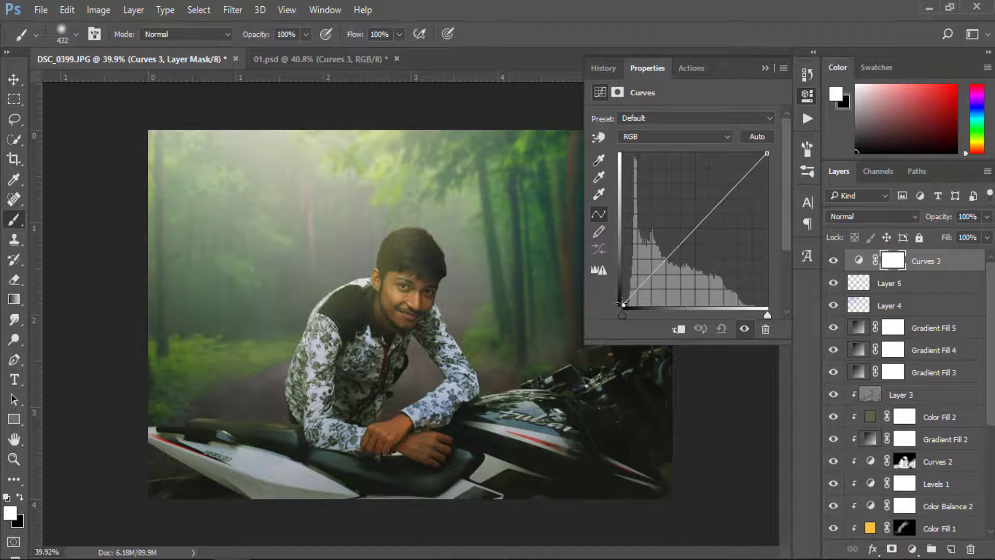
drag(621, 302, 620, 300)
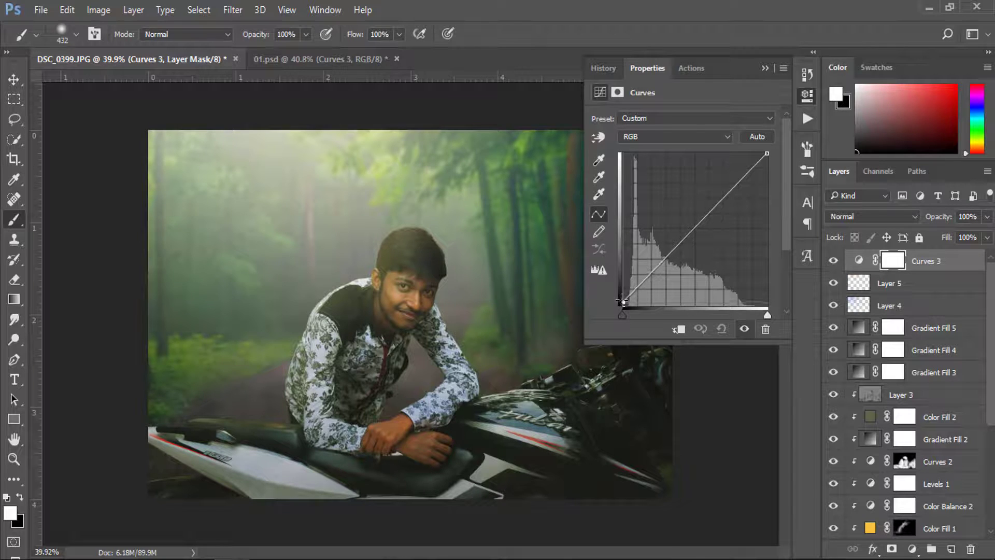
click(622, 301)
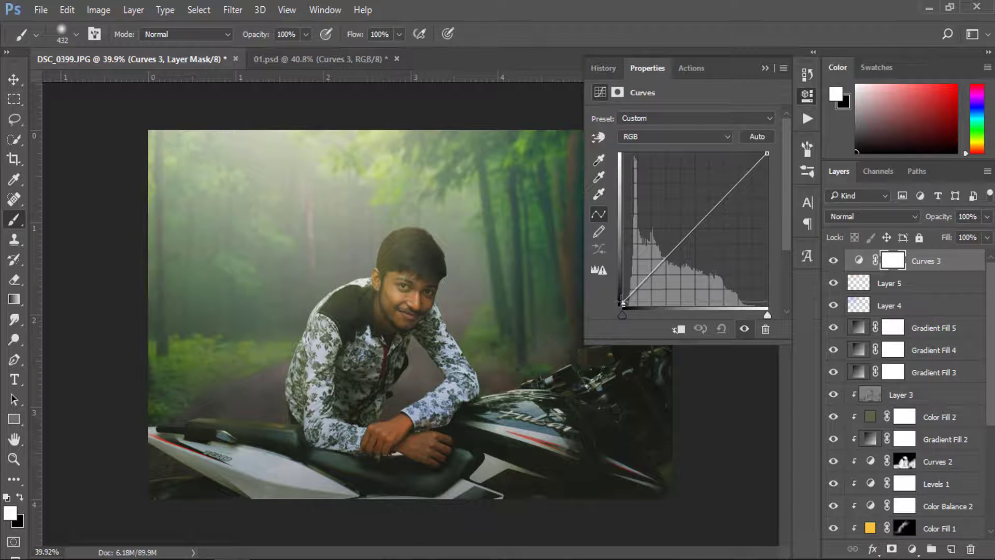
click(700, 226)
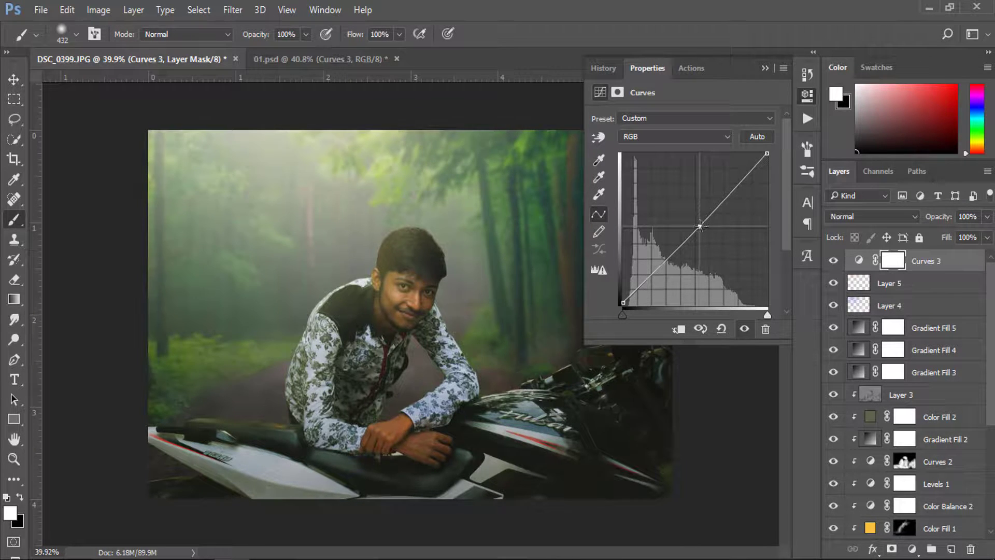
- Pull the Red channel curve's midpoint down slightly to reduce red
click(705, 137)
click(700, 153)
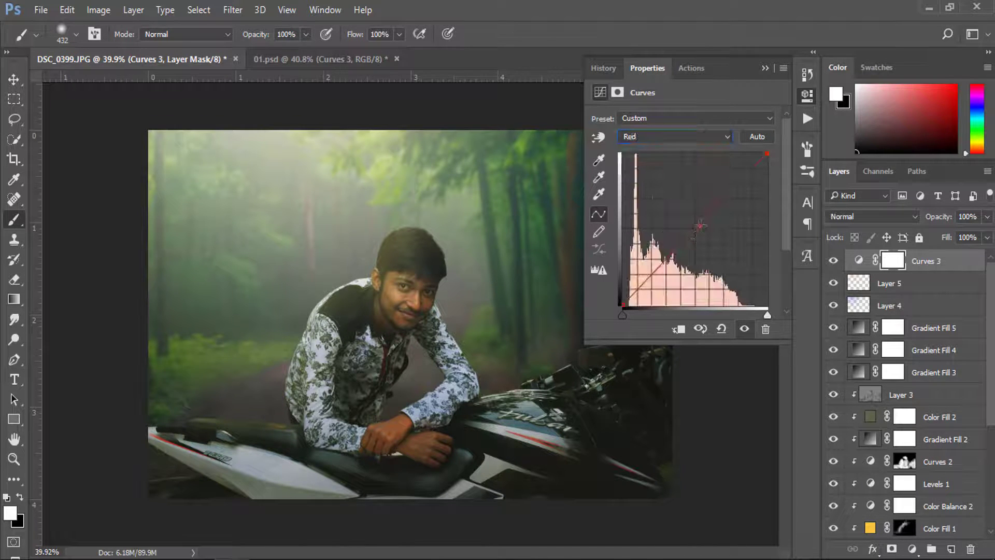
click(698, 229)
drag(698, 229, 699, 231)
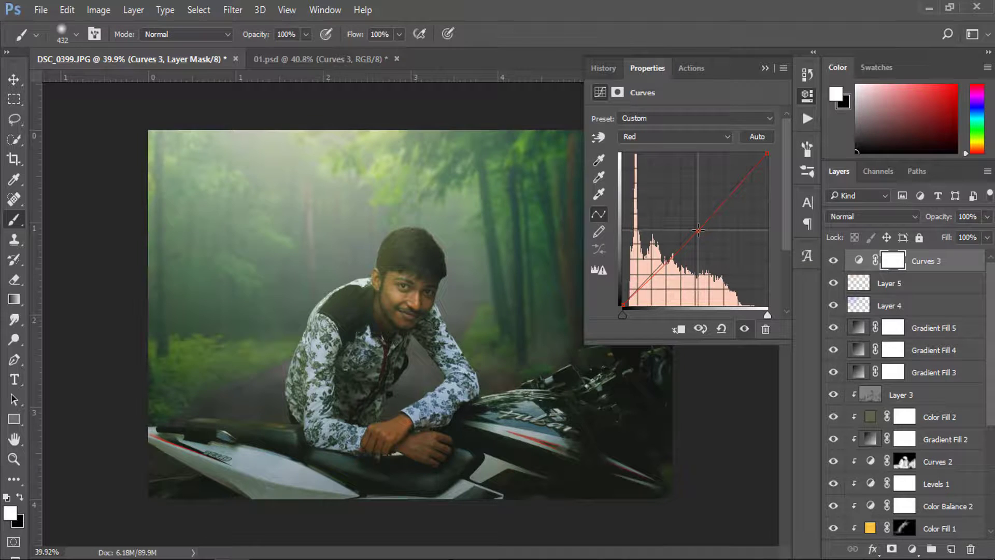
- Reshape the Blue curve: lift its shadows, bend its middle, lower its highlights, then compare
click(697, 142)
click(696, 173)
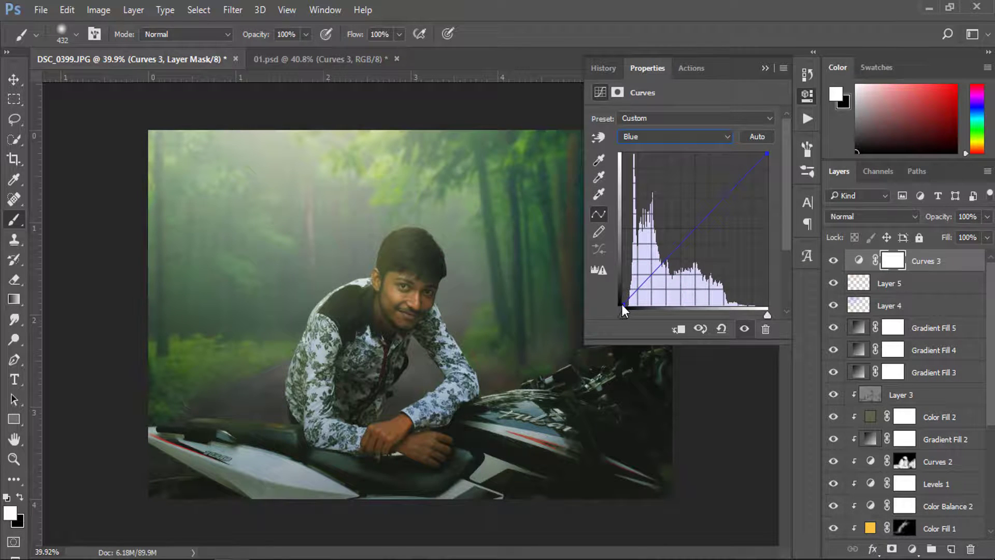
drag(621, 304, 625, 303)
drag(699, 224, 700, 226)
mouse_move(767, 154)
mouse_down()
mouse_move(757, 118)
mouse_move(769, 120)
mouse_up()
click(743, 329)
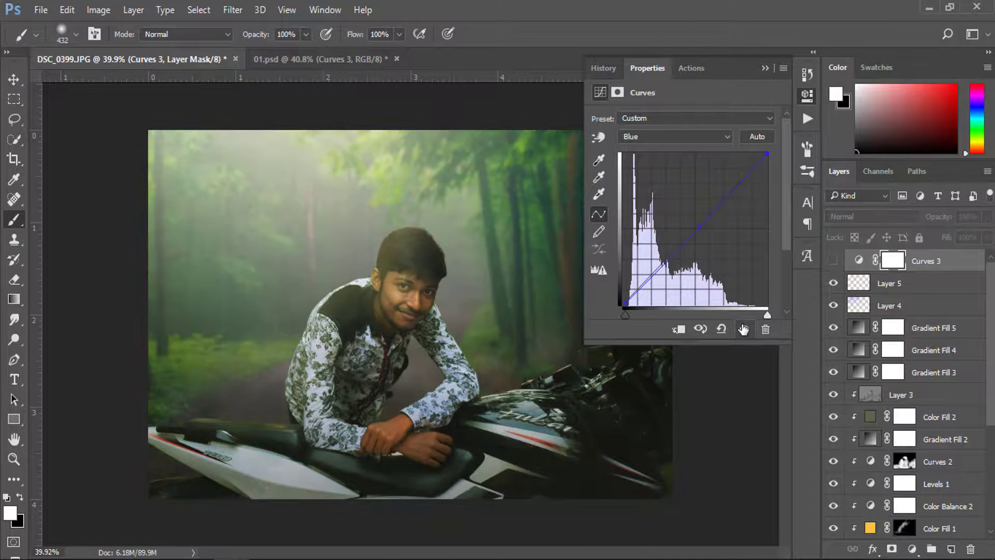
click(766, 68)
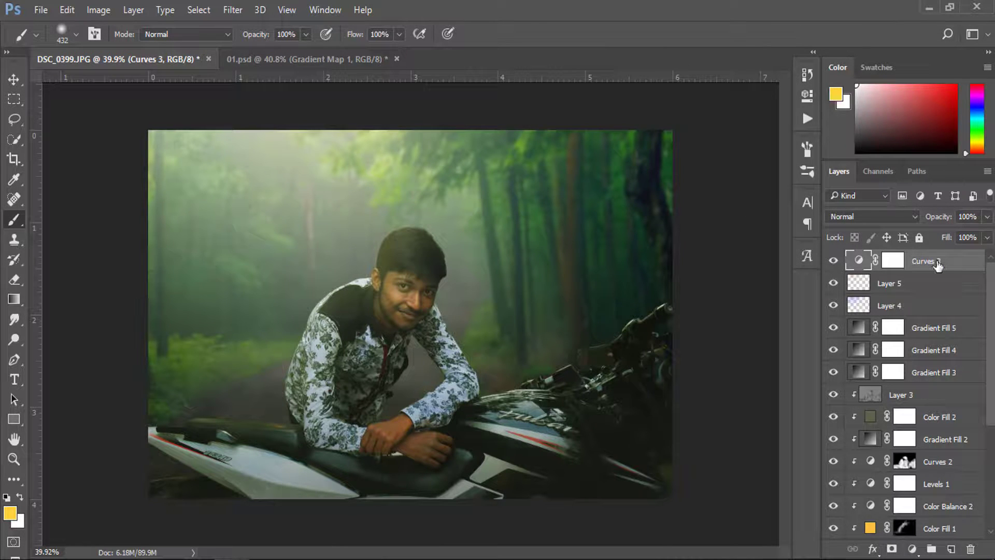
- Add a Gradient Map 1 using the brown-to-white preset, with the dark stop set to 5e574c
click(912, 549)
click(911, 517)
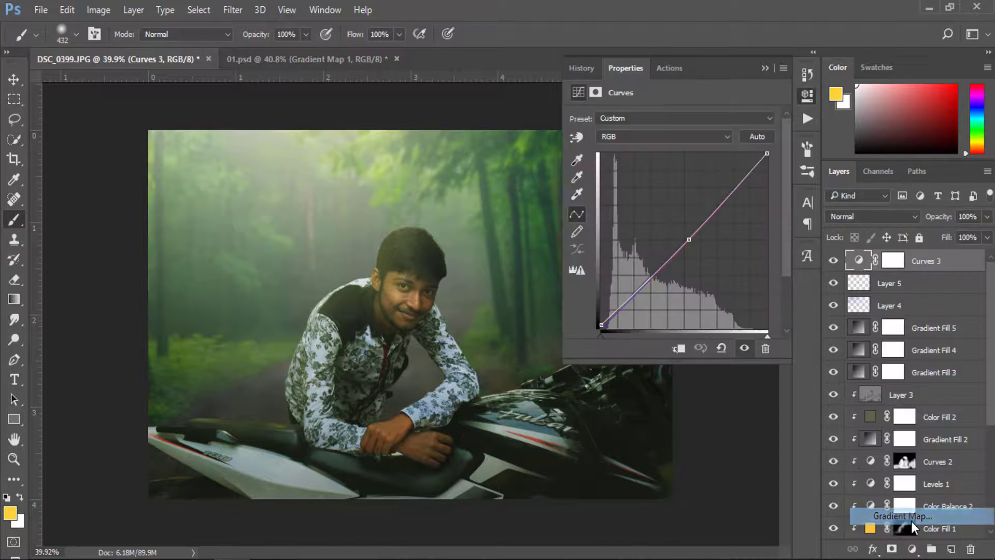
click(770, 124)
click(714, 210)
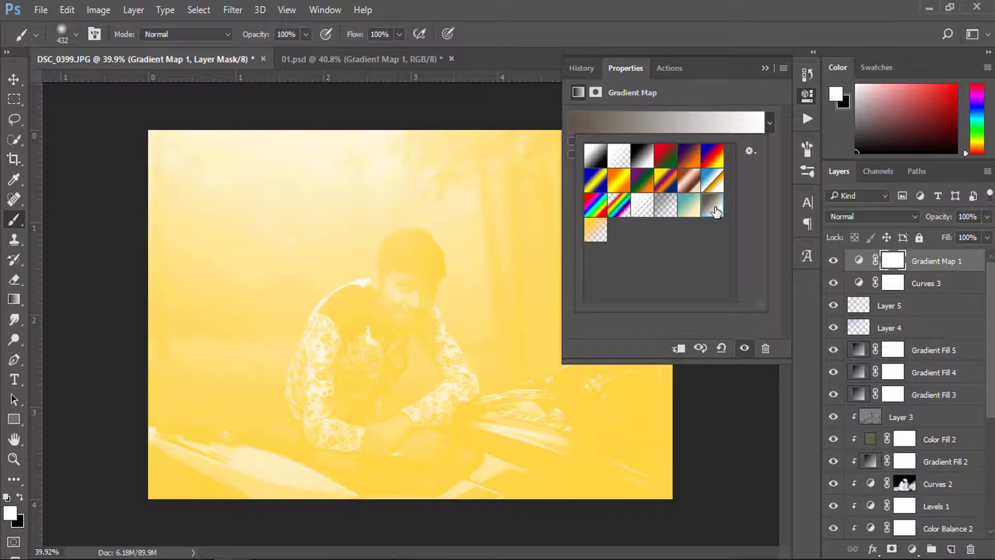
click(681, 122)
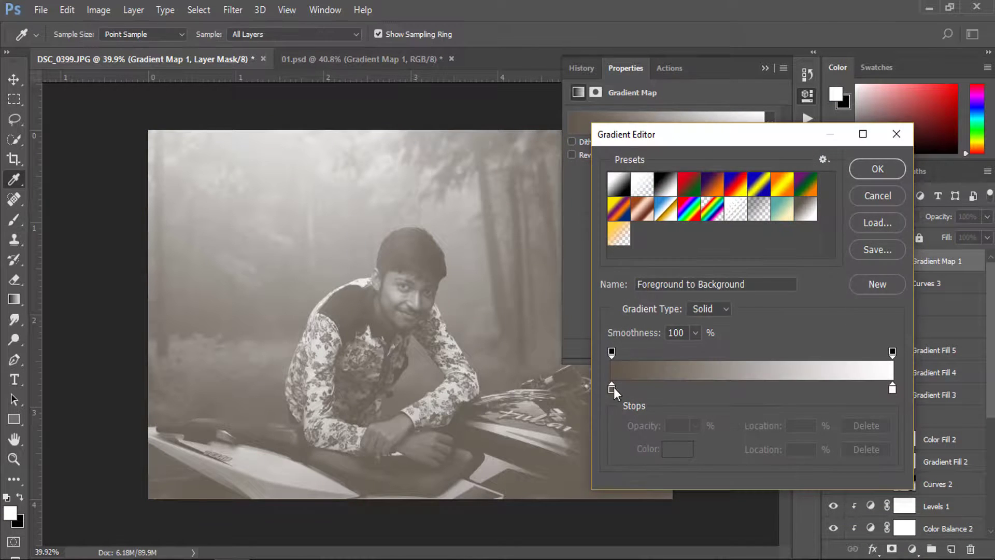
double_click(611, 389)
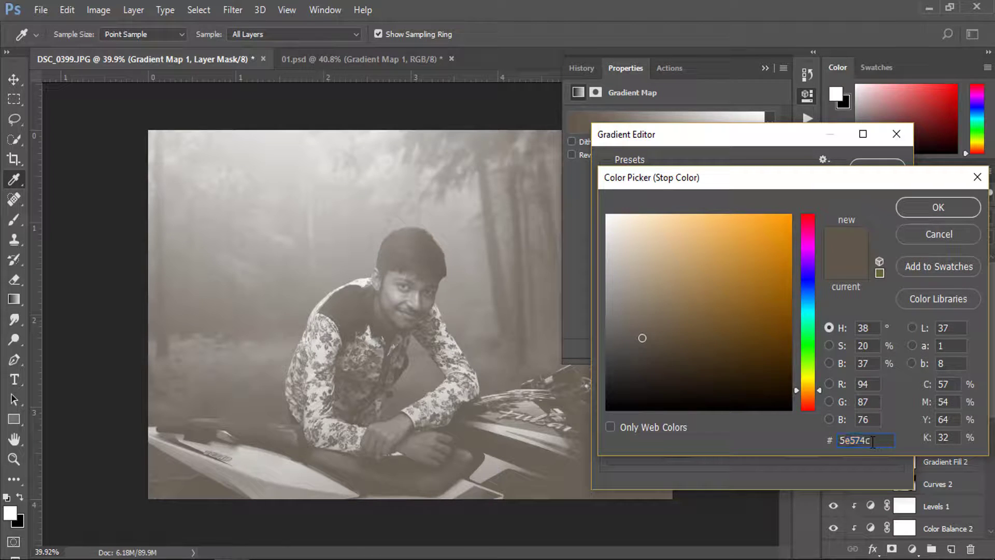
click(936, 209)
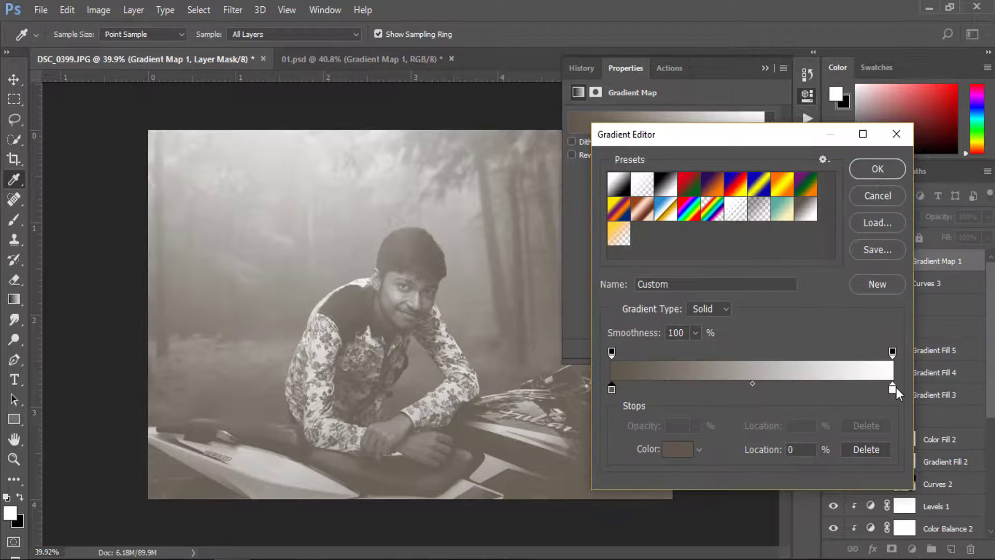
click(876, 197)
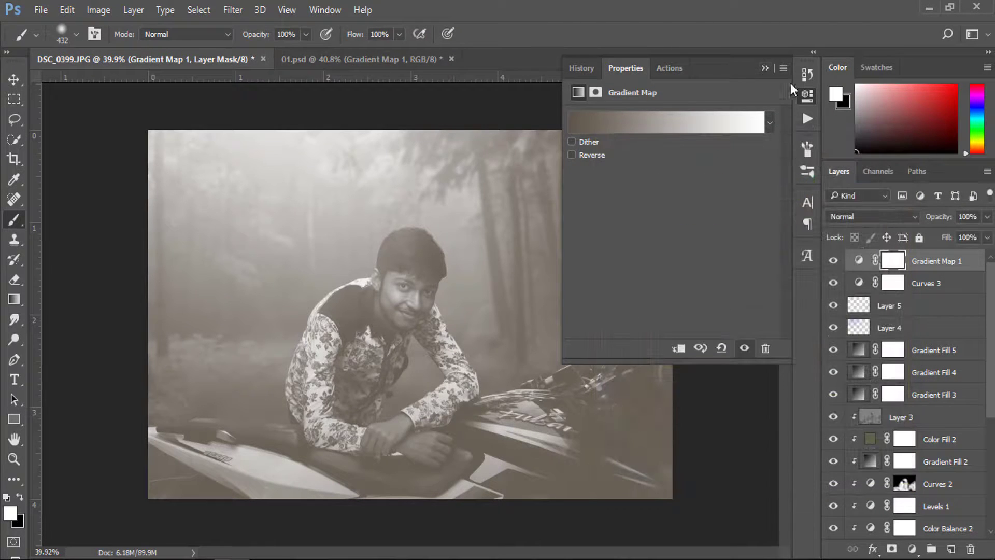
click(765, 68)
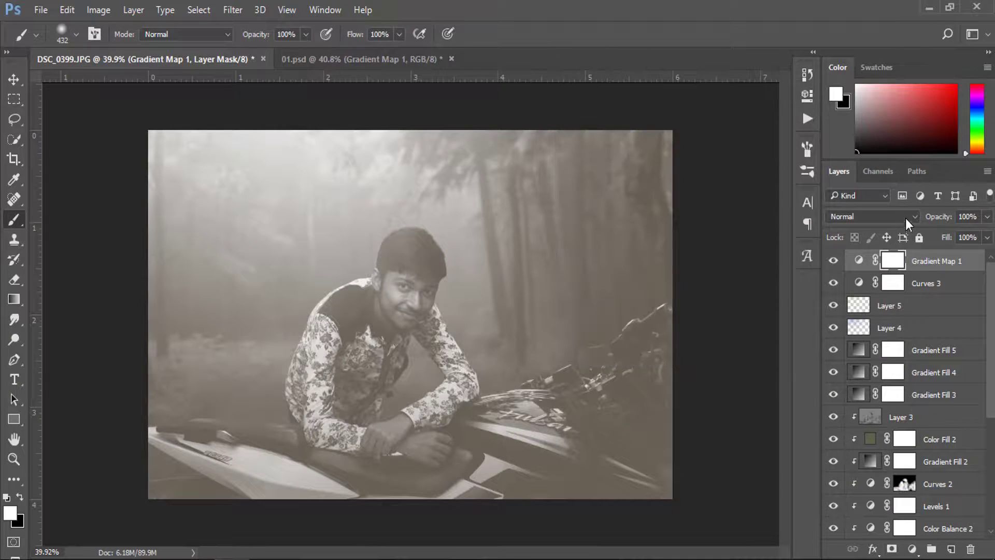
- Blend the gradient map as Soft Light at 52% opacity and compare before and after
click(905, 218)
click(842, 381)
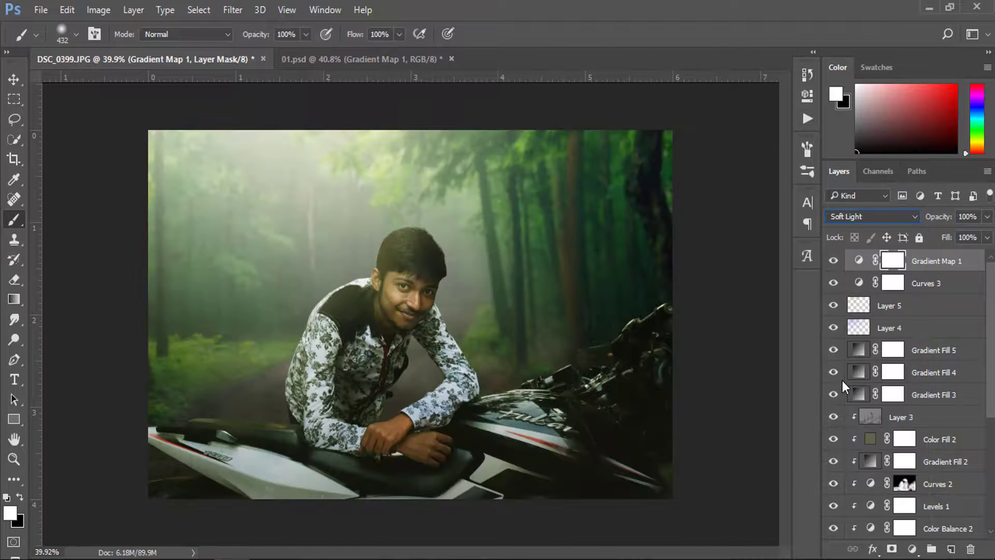
drag(942, 217, 912, 225)
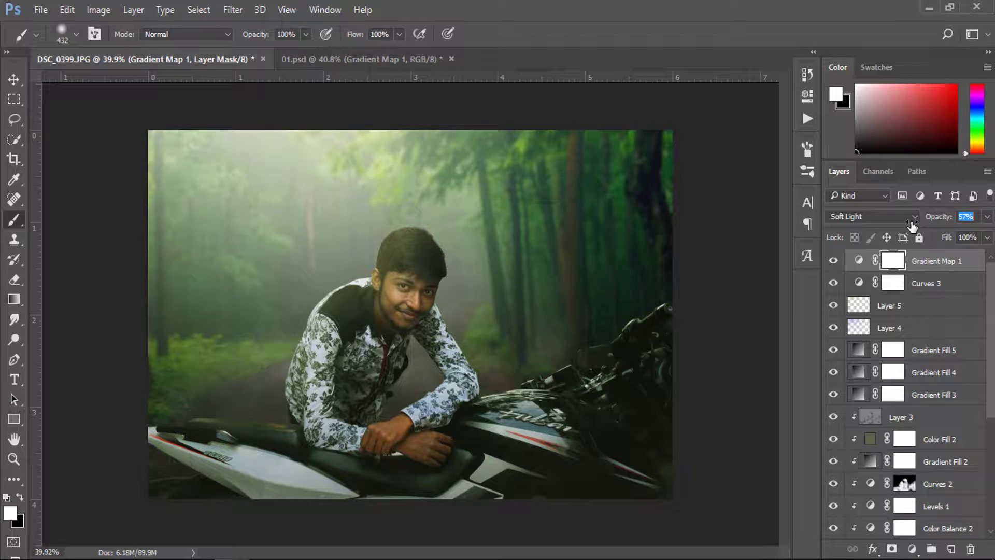
click(834, 262)
click(833, 262)
drag(945, 222, 941, 222)
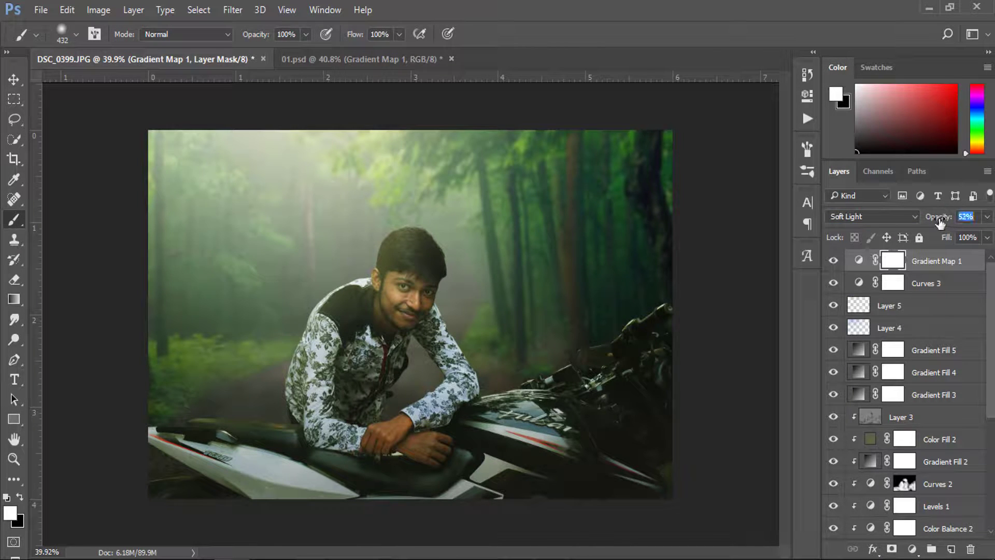
click(834, 260)
- Stamp all visible layers into a new Layer 6 and open the Camera Raw Filter on it
click(936, 261)
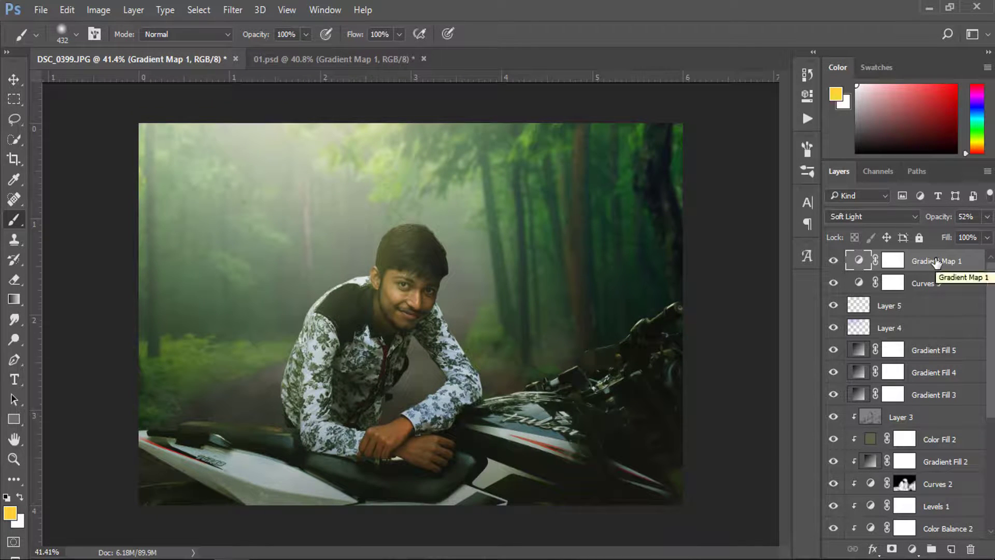
key(ctrl+alt+shift+e)
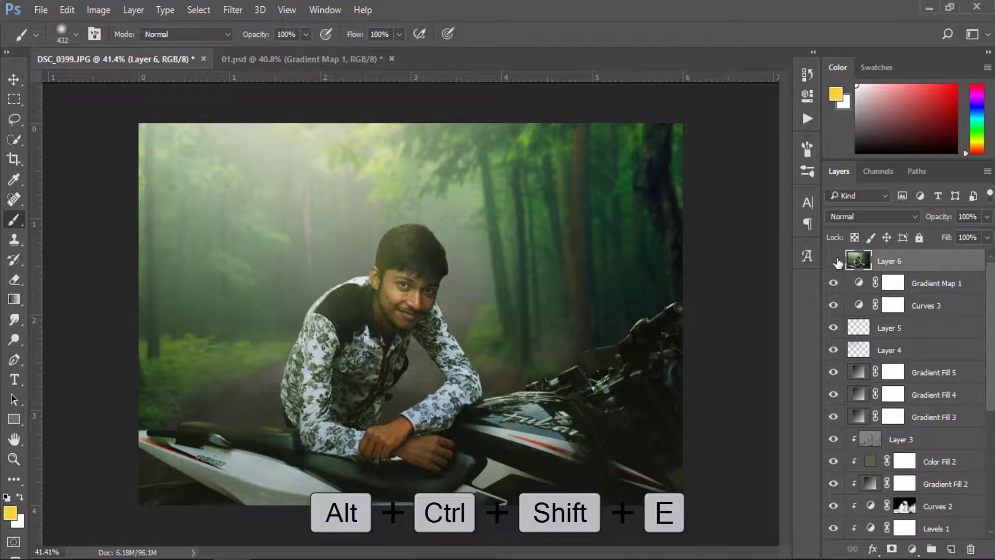
click(224, 16)
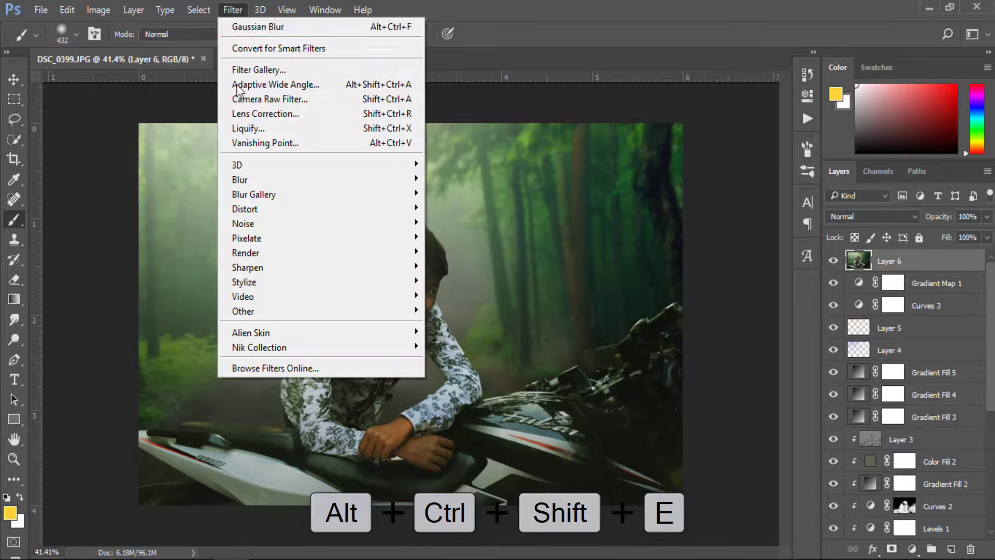
click(266, 99)
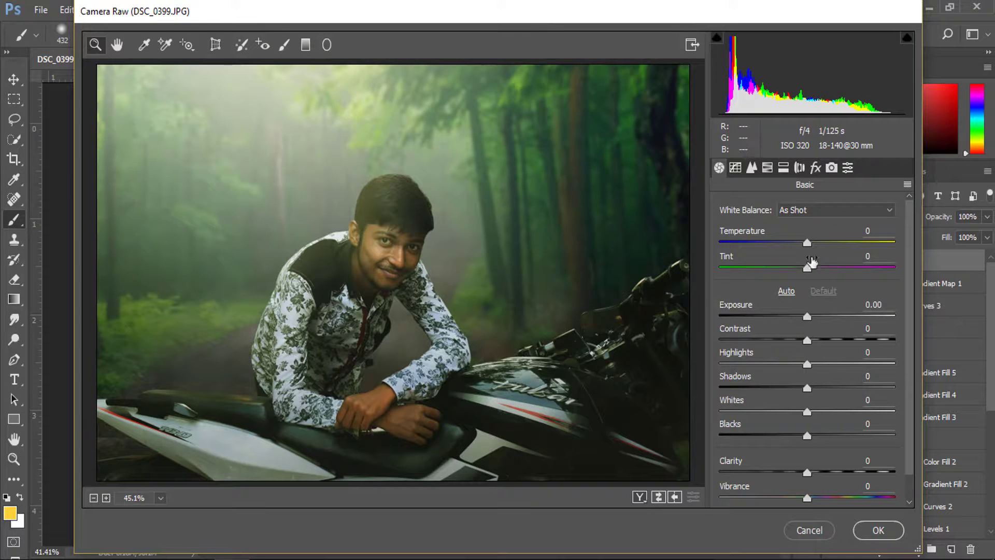
- Grade with Temperature +5, Exposure +0.15, Contrast -4 and Vibrance +2
drag(809, 244, 814, 243)
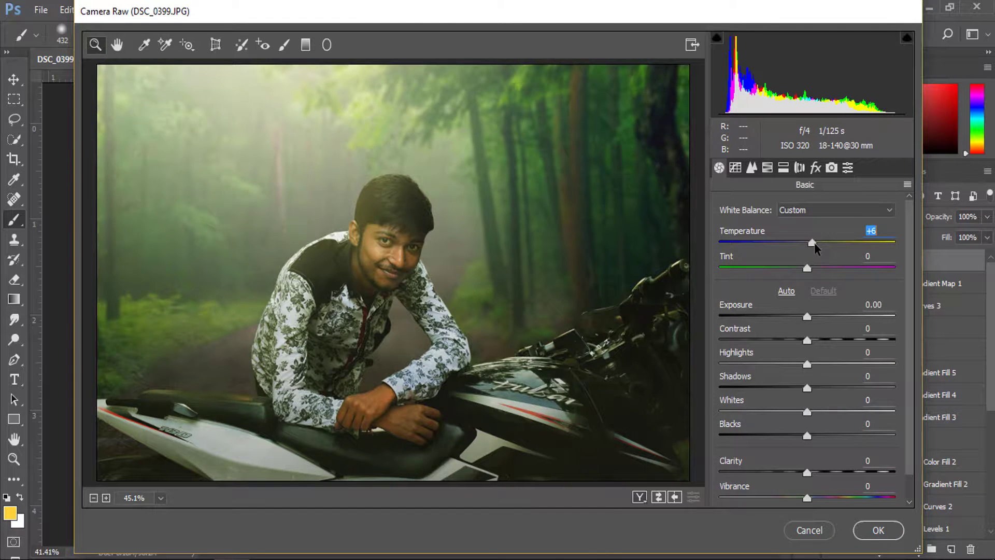
key(Down)
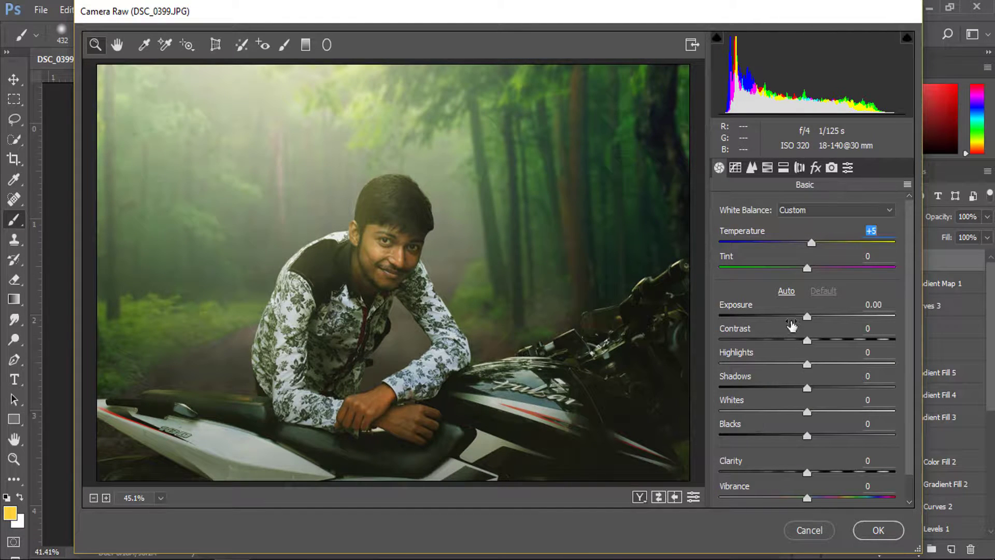
click(804, 317)
drag(804, 318, 807, 318)
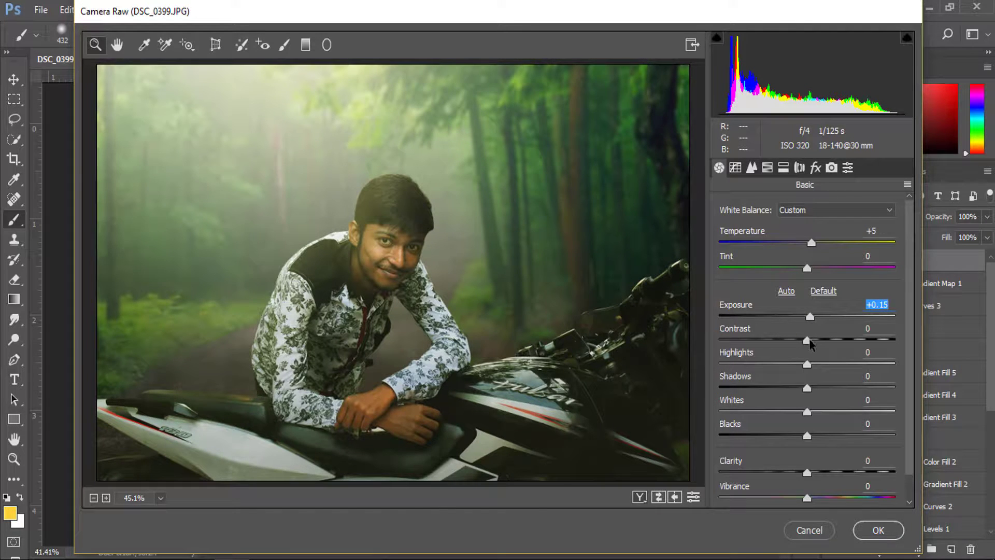
mouse_move(808, 341)
mouse_down()
mouse_move(801, 369)
mouse_move(823, 393)
mouse_move(807, 437)
mouse_up()
scroll(807, 436, down, 1)
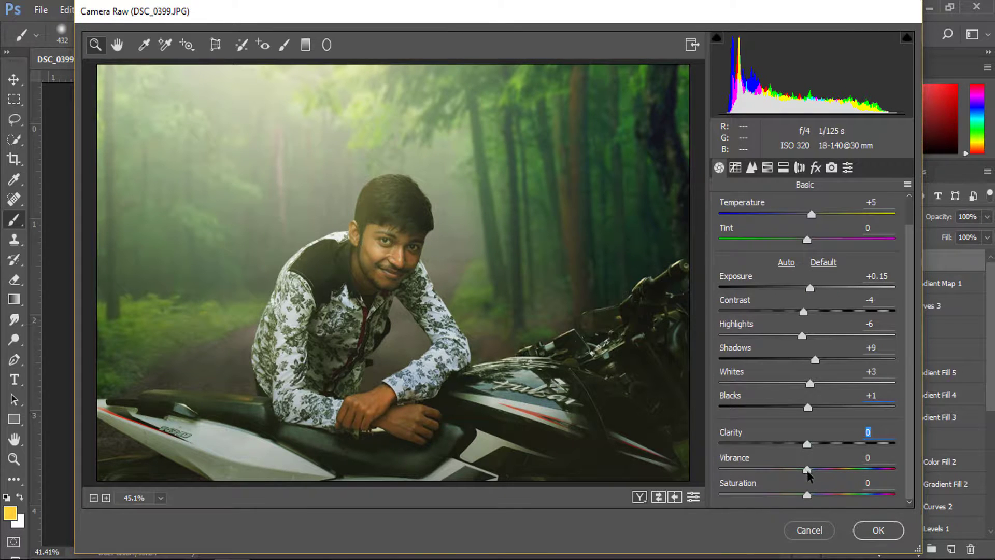
drag(807, 471, 808, 472)
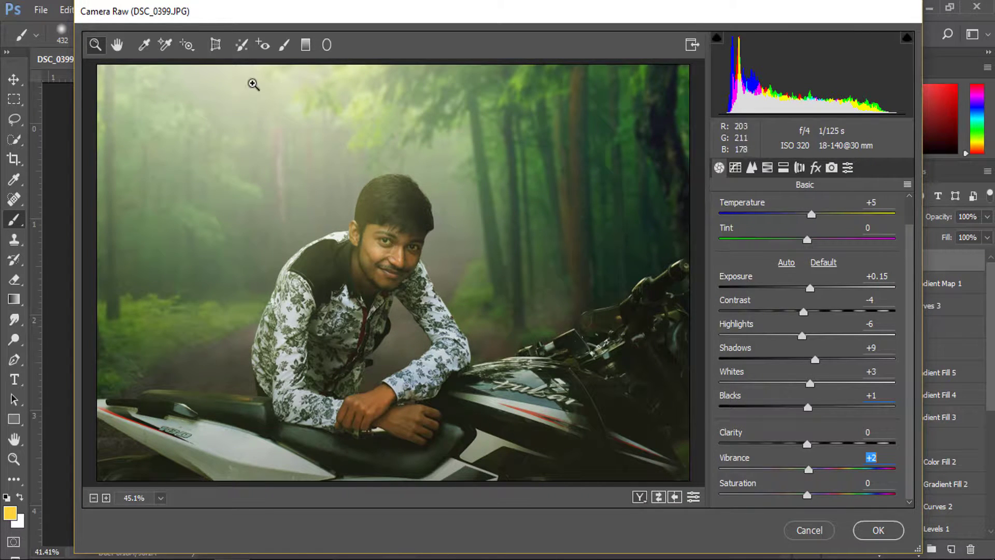
- Lay a graduated filter from the upper left, warming it to about +22 with Exposure +0.35
click(306, 45)
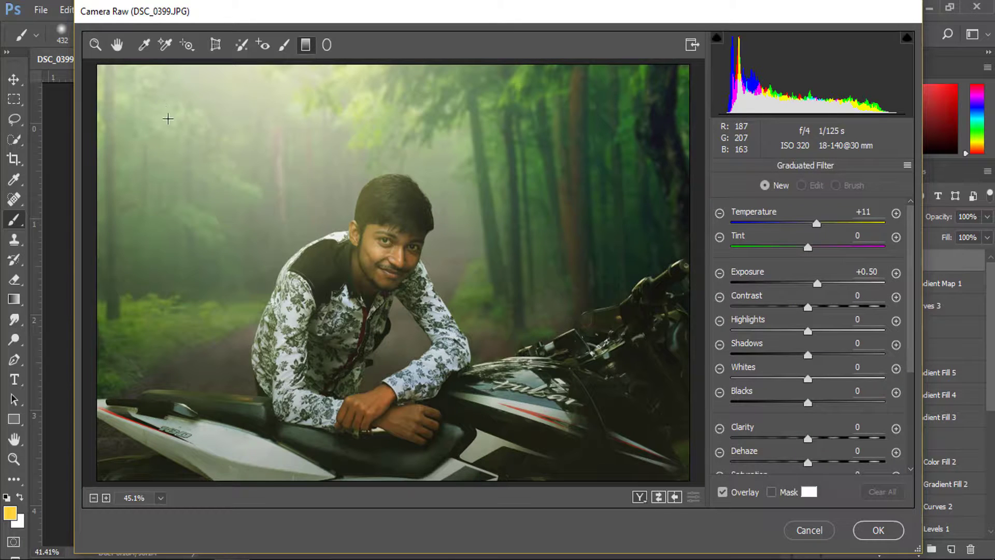
mouse_move(163, 109)
mouse_down()
mouse_move(508, 438)
mouse_move(484, 435)
mouse_up()
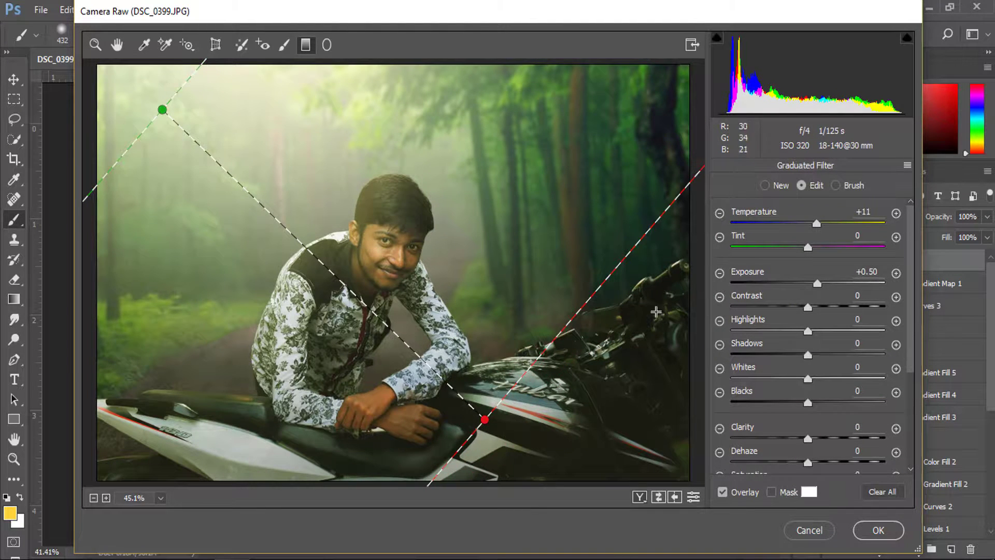
drag(821, 226, 829, 223)
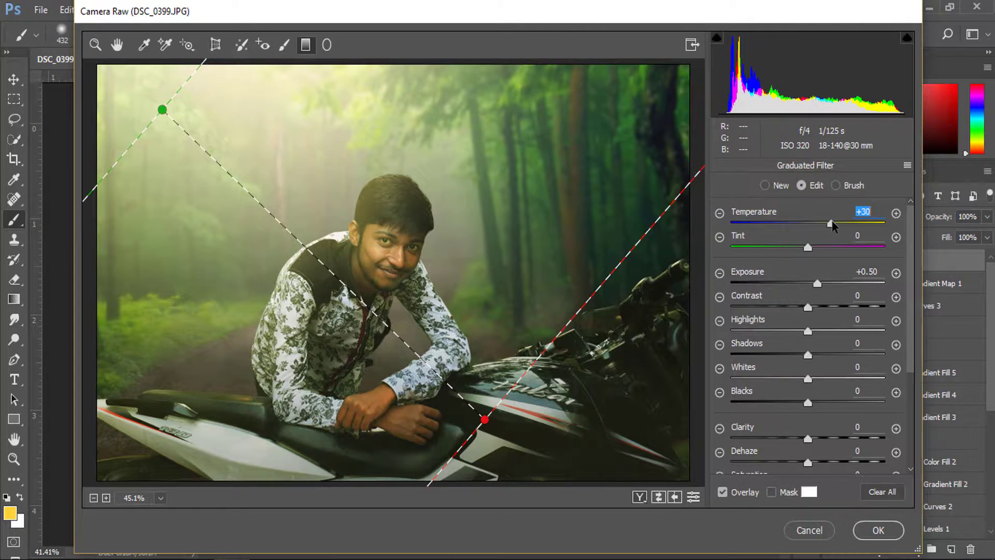
drag(832, 219, 828, 220)
drag(817, 283, 821, 290)
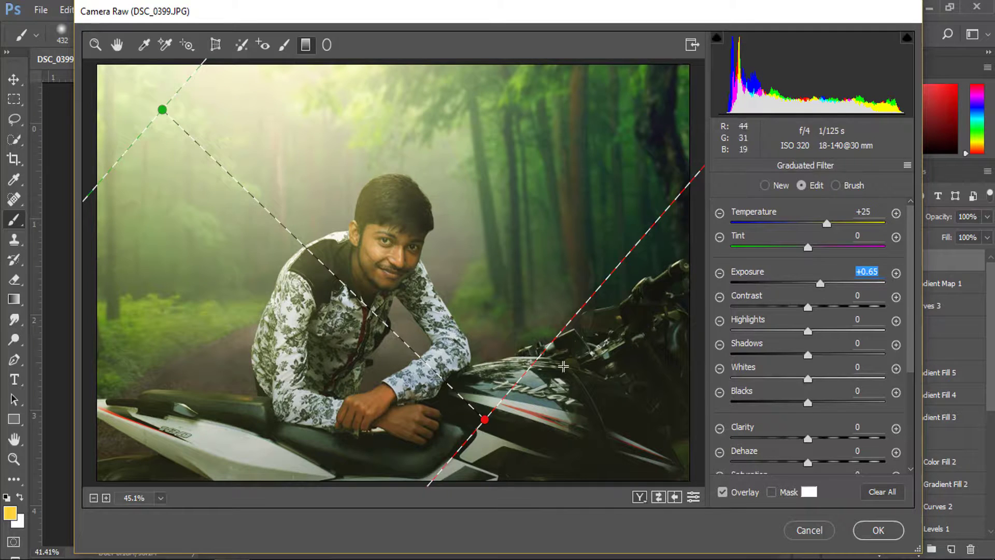
drag(483, 428, 453, 420)
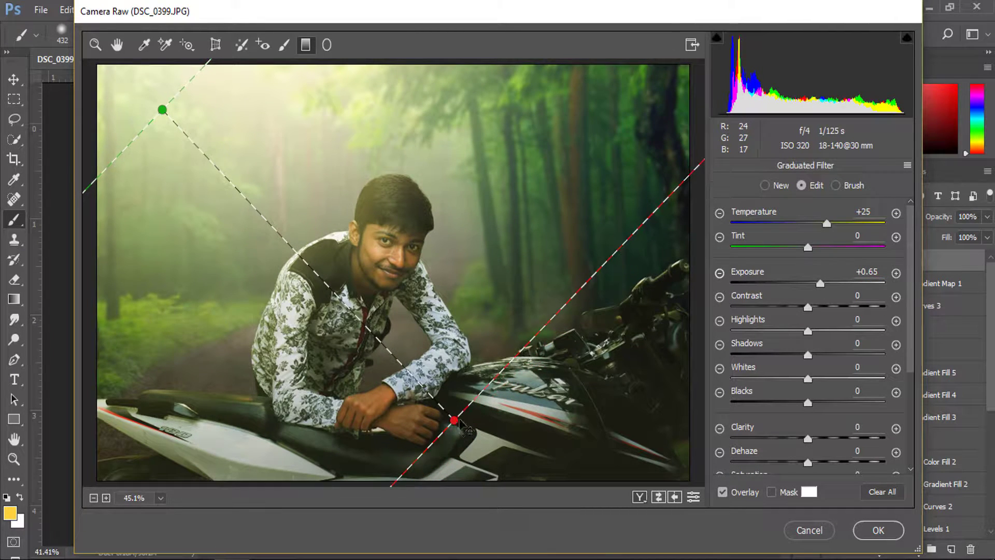
- Add Saturation +8 to the graduated filter, slightly darken it, and apply the Camera Raw grade
scroll(824, 446, down, 1)
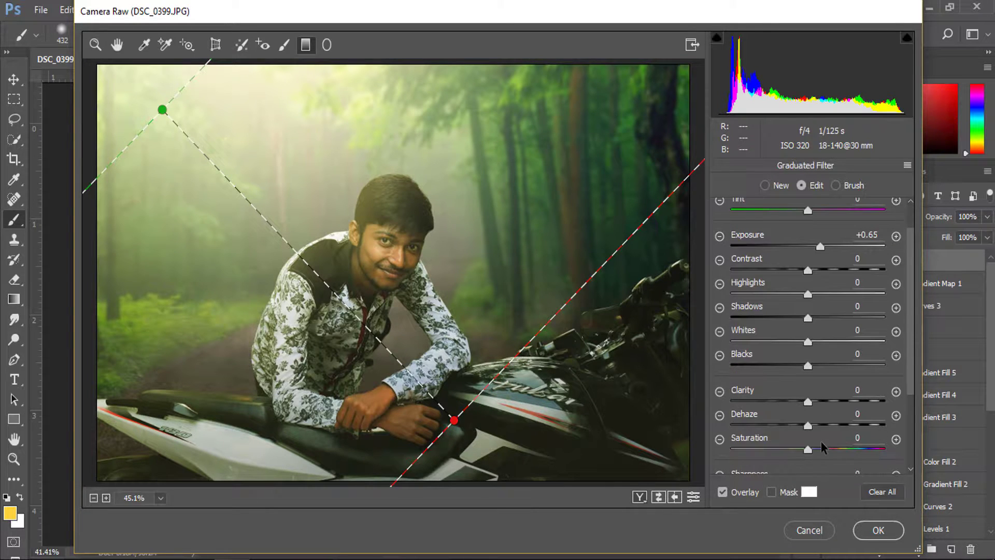
scroll(822, 450, down, 1)
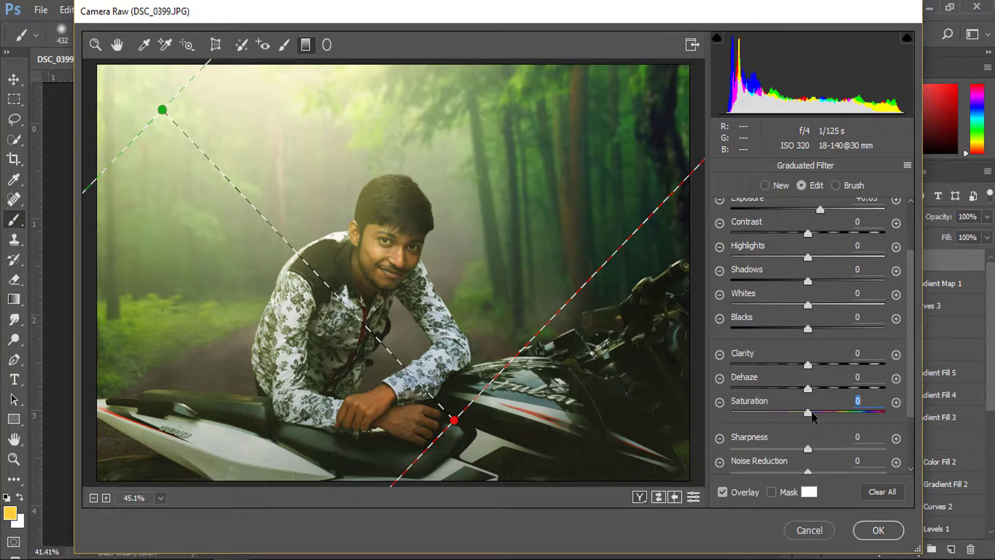
drag(811, 411, 815, 410)
click(658, 373)
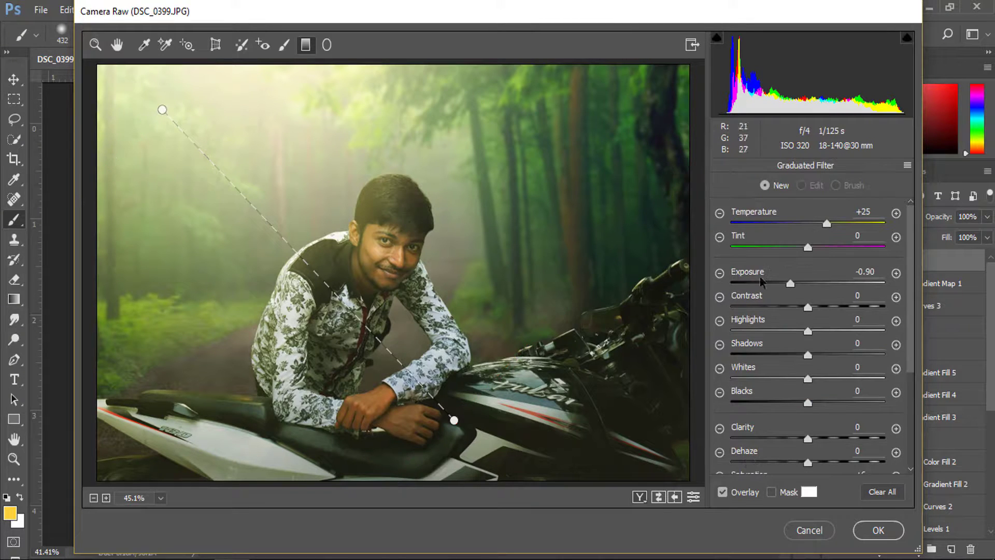
click(162, 109)
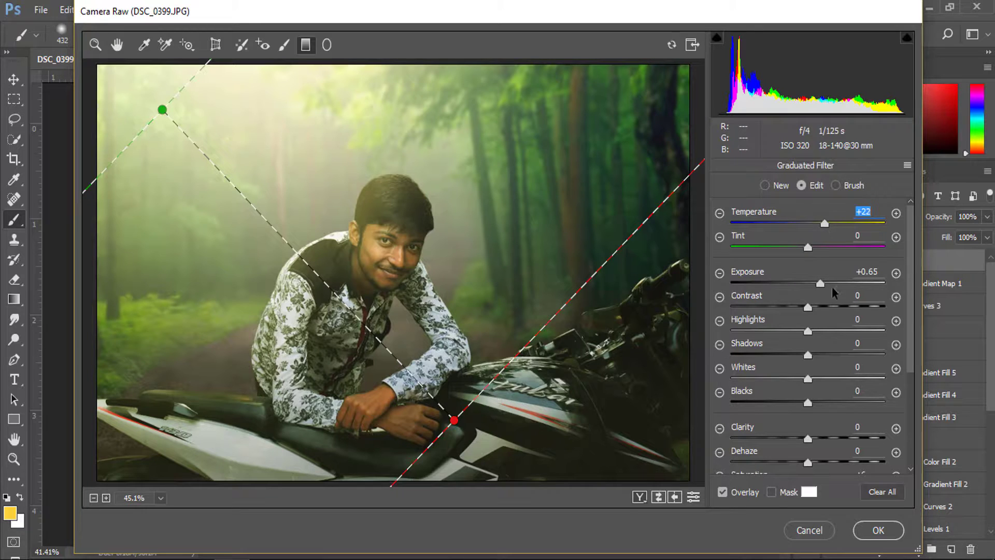
drag(826, 285, 815, 284)
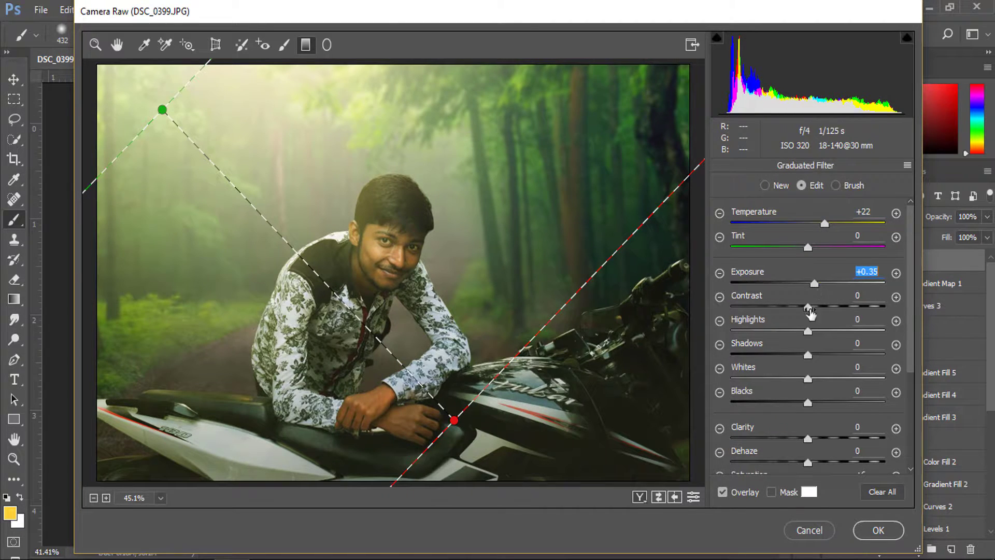
click(878, 531)
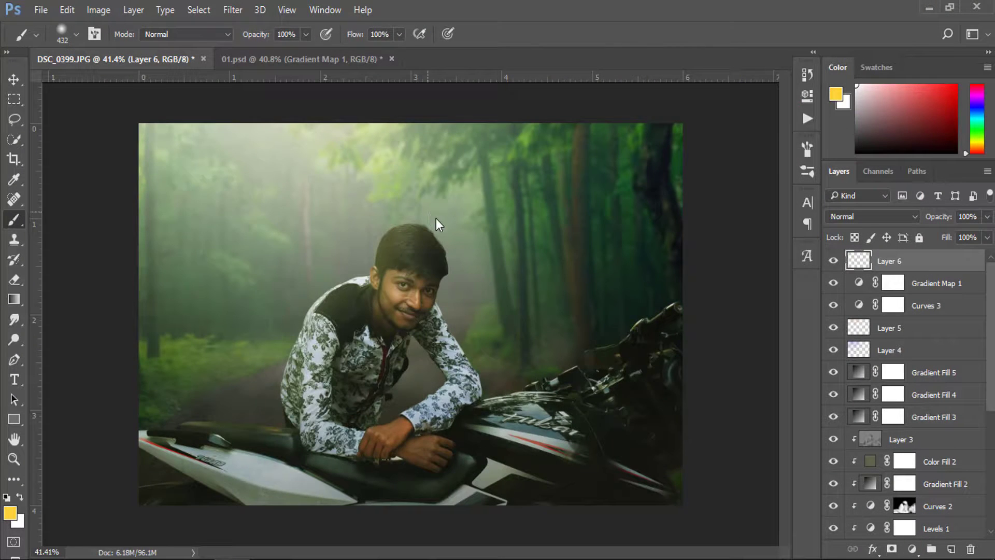
- Hide Layer 6 to compare, then launch Color Efex Pro 4 from the Nik Collection
click(833, 261)
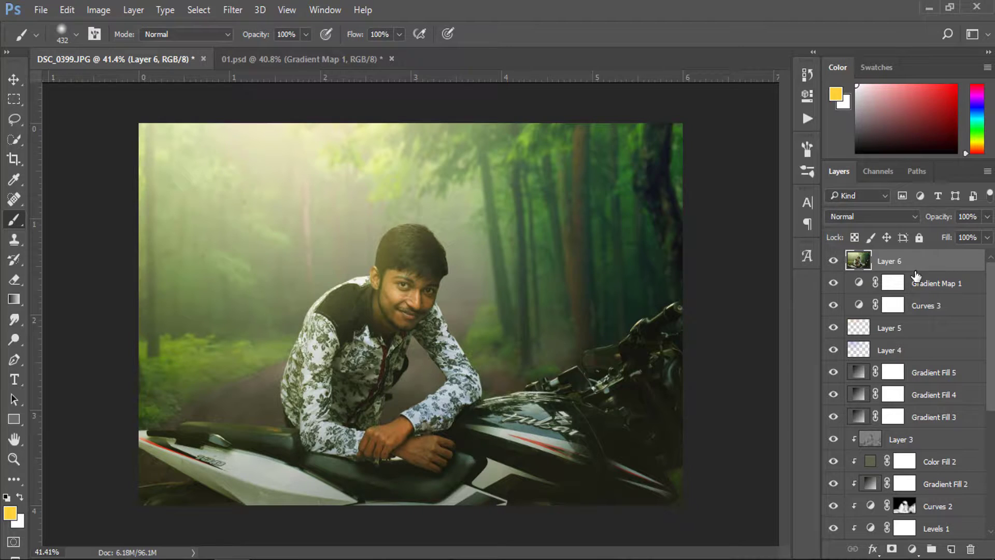
click(232, 10)
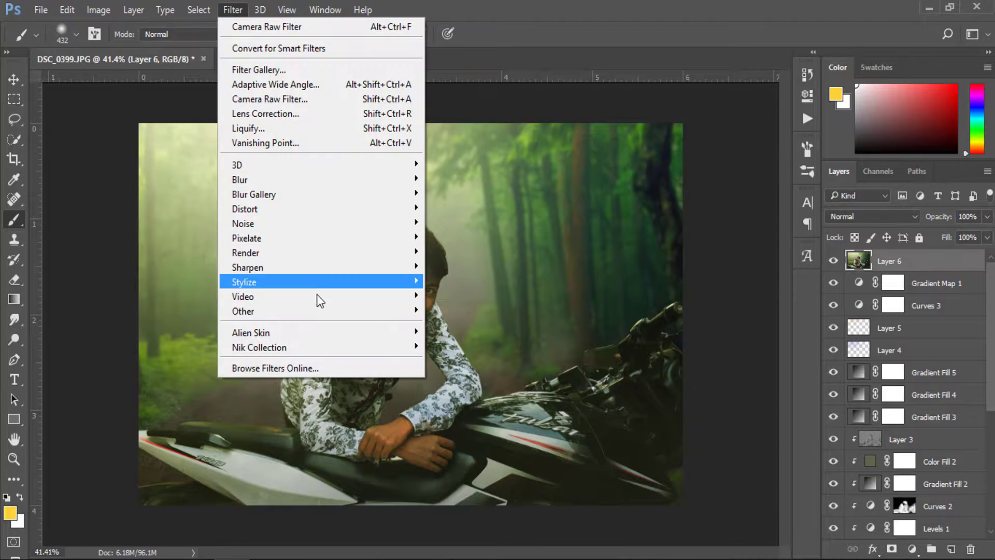
mouse_move(258, 347)
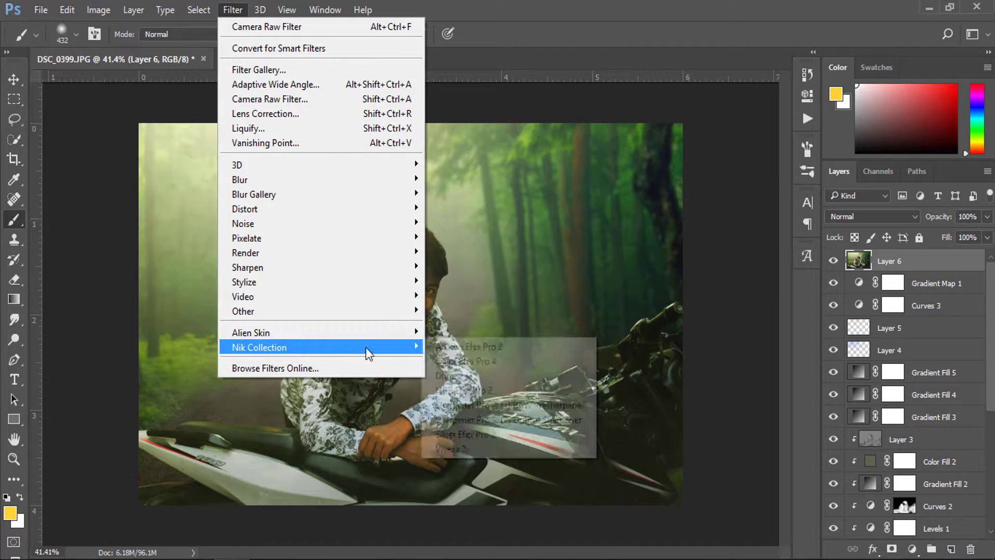
click(459, 359)
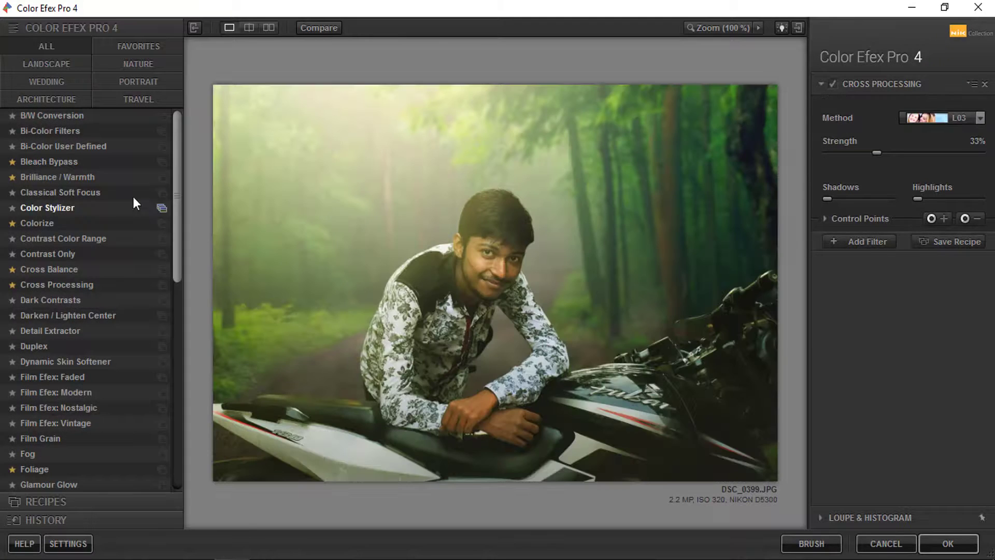
- Apply Bleach Bypass and stack Brilliance / Warmth with Warmth at 13%
click(87, 162)
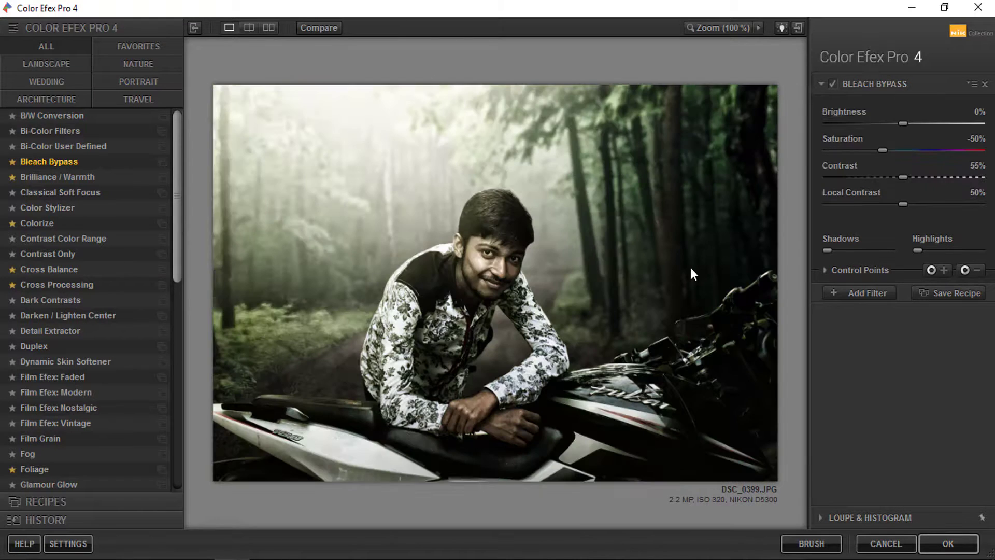
click(848, 268)
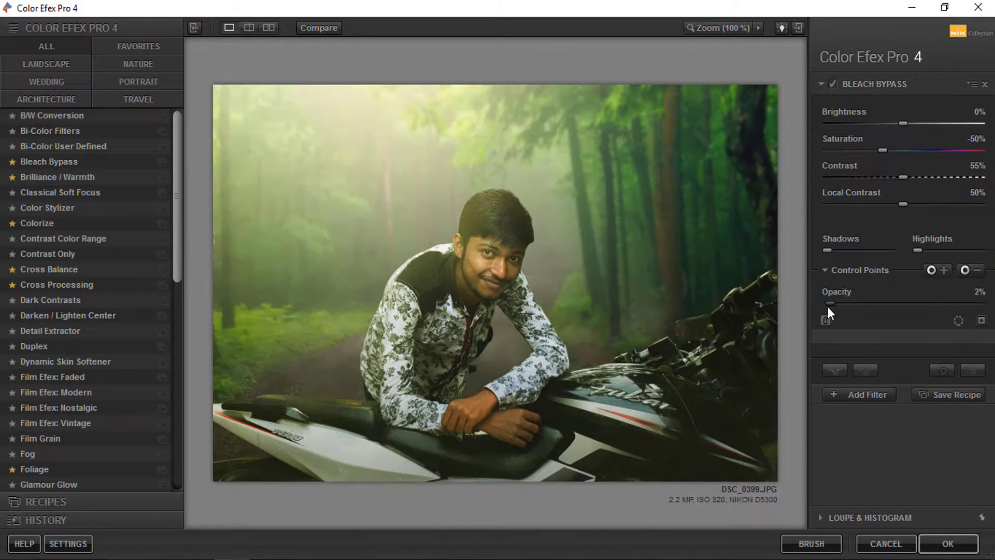
click(862, 393)
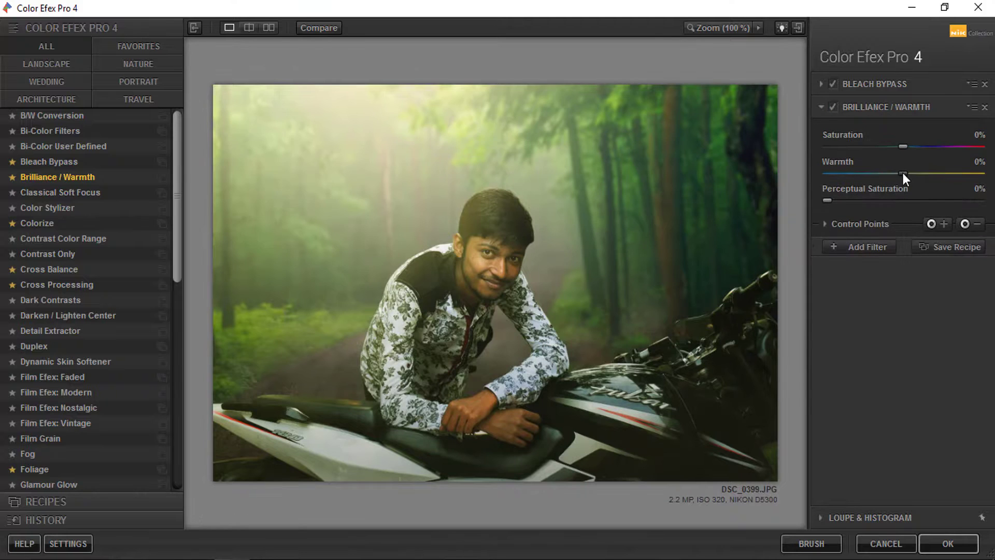
mouse_move(903, 174)
mouse_down()
mouse_move(936, 173)
mouse_move(918, 178)
mouse_up()
click(835, 106)
drag(913, 173, 910, 173)
- Add a third filter slot and preview Classical Soft Focus, Color Stylizer and Contrast Only
click(860, 247)
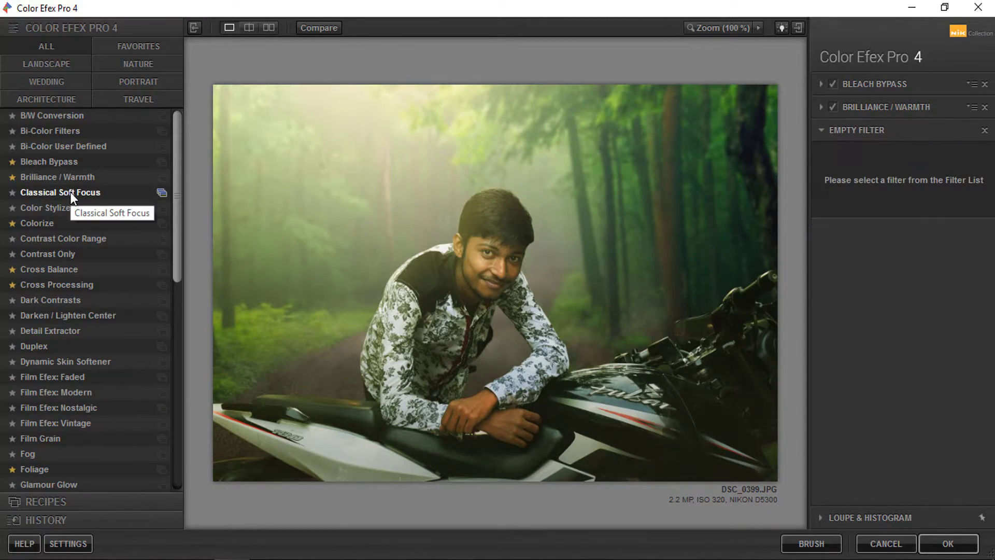
click(57, 192)
click(47, 222)
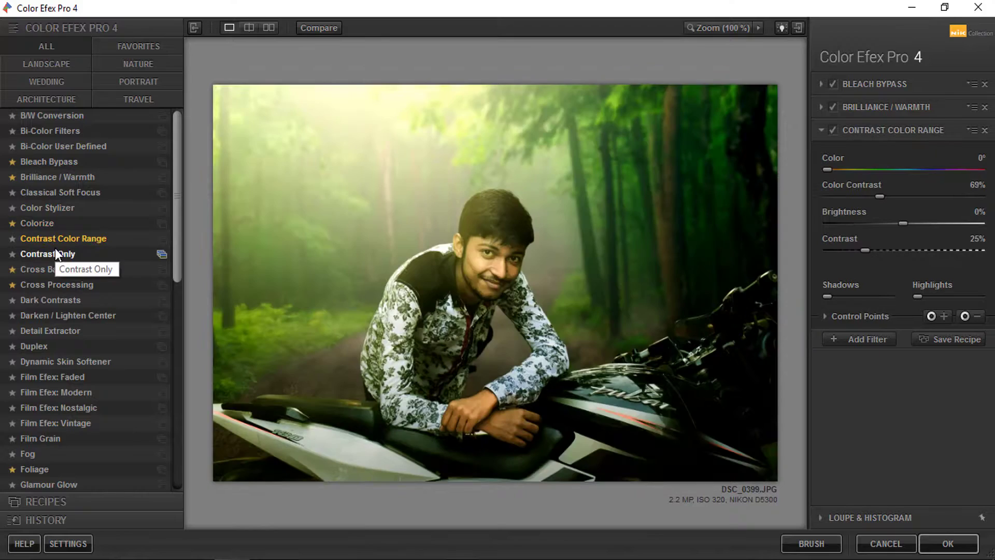
click(55, 251)
- Try Cross Balance at about 4% with the Daylight To Tungsten (1) preset, then disable it
click(61, 270)
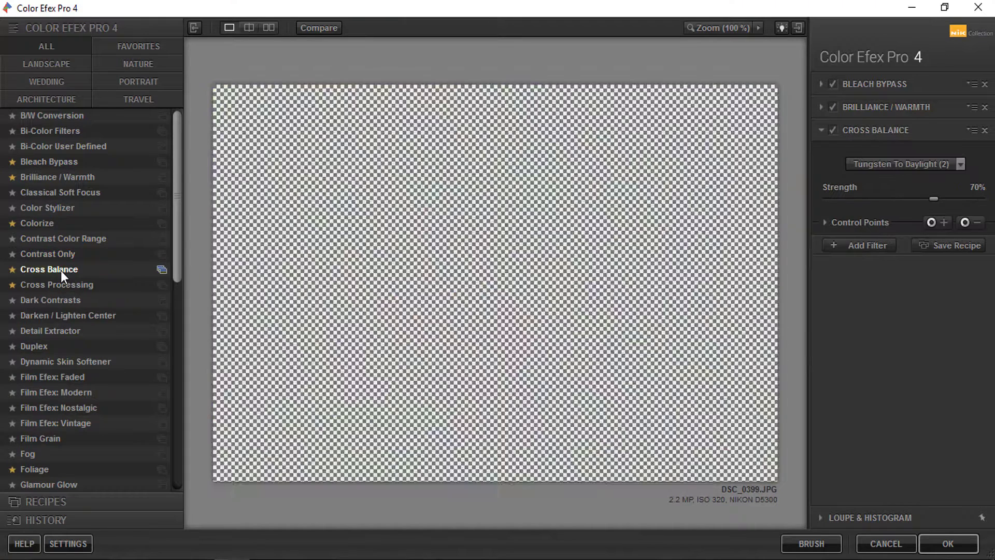
click(901, 164)
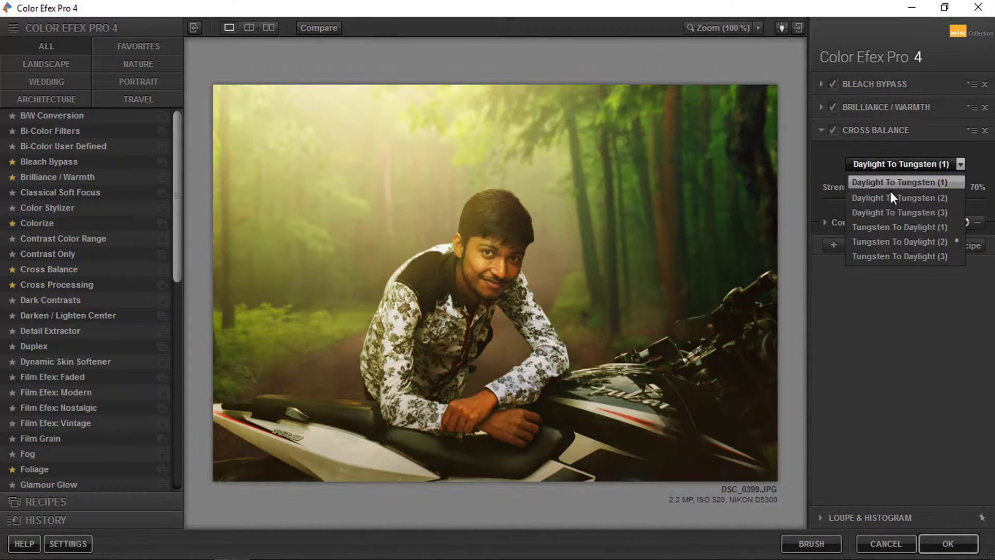
click(894, 185)
click(857, 238)
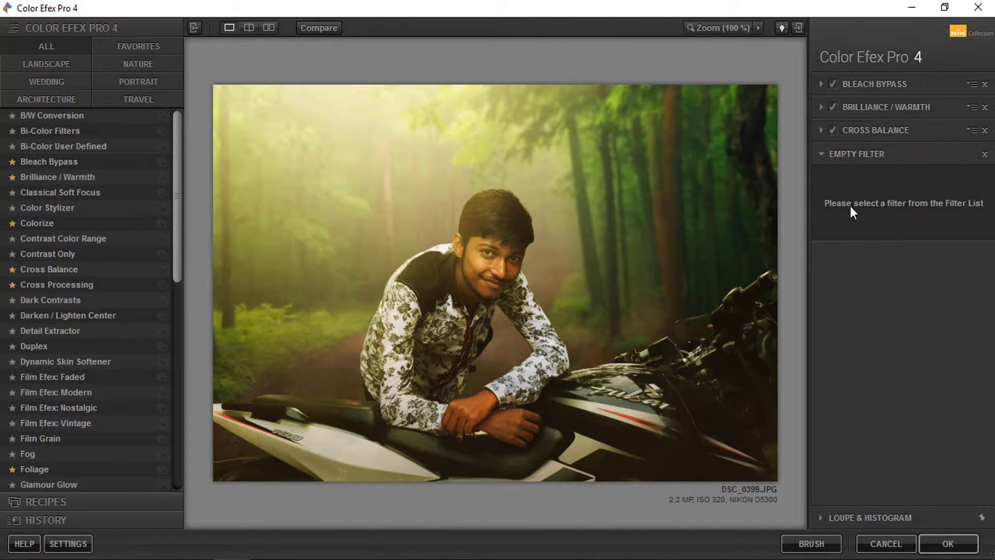
click(821, 129)
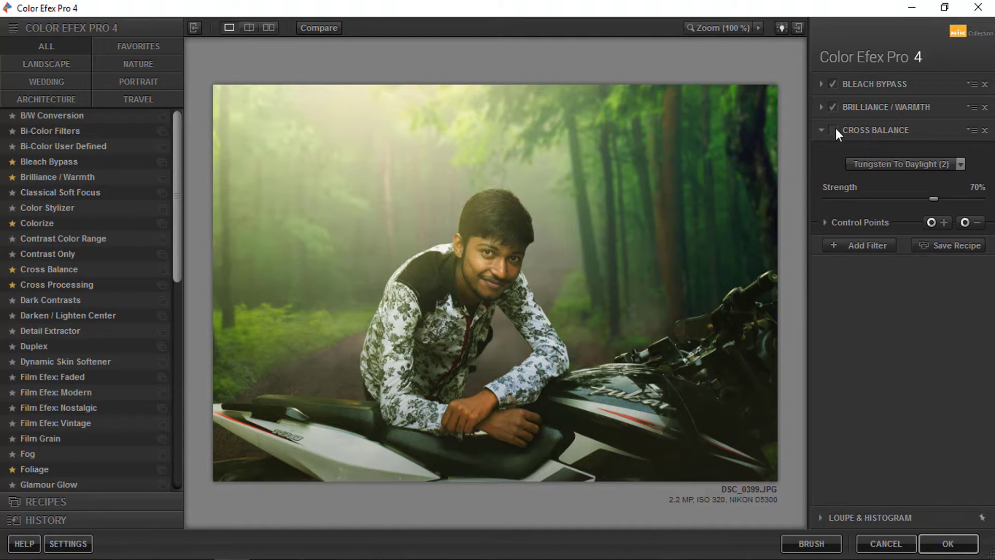
click(833, 130)
drag(932, 199, 832, 203)
mouse_move(959, 199)
mouse_down()
mouse_move(822, 204)
mouse_move(835, 201)
mouse_up()
click(901, 163)
click(891, 193)
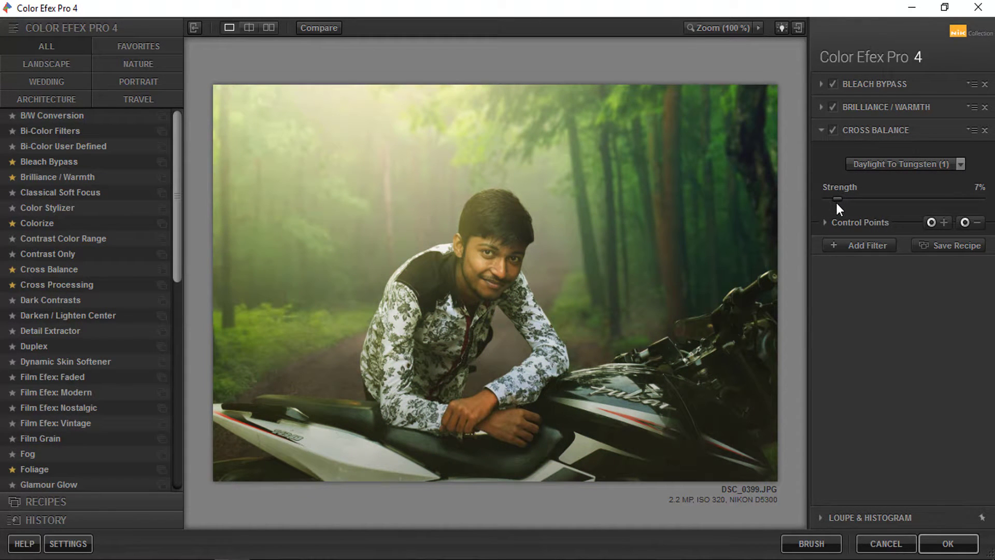
click(834, 130)
- Replace it with Cross Processing method L05 at 33% opacity and apply the filter stack
click(62, 283)
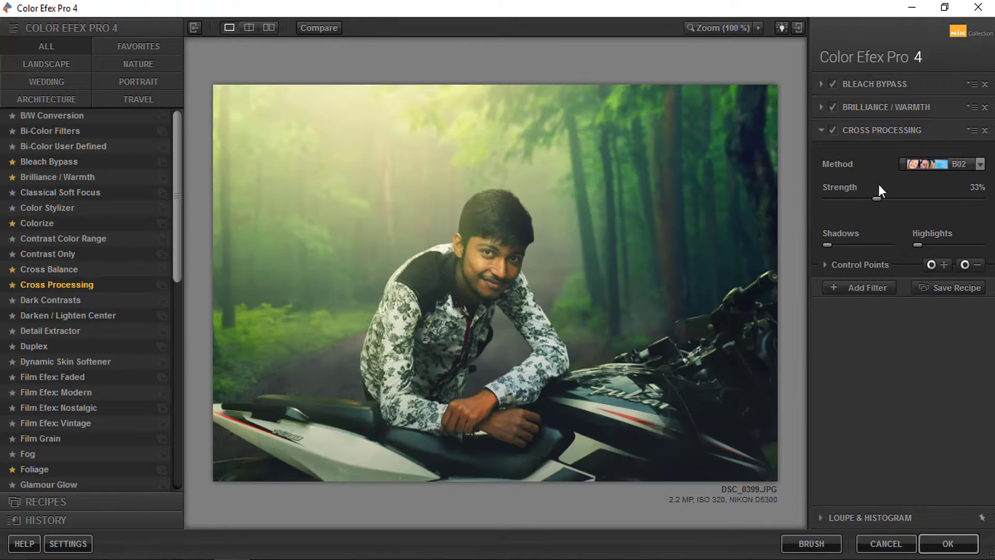
click(972, 164)
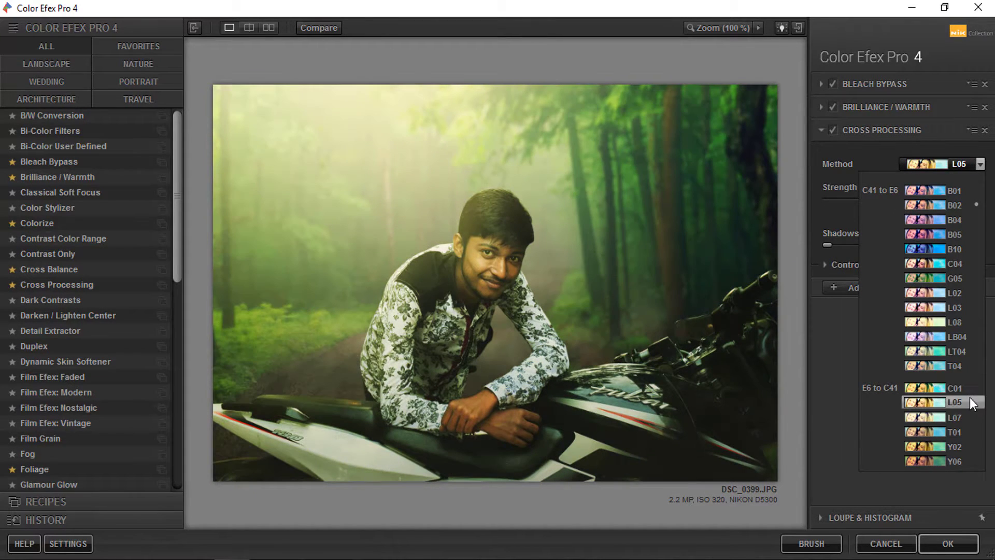
click(969, 403)
click(860, 265)
drag(981, 299, 846, 298)
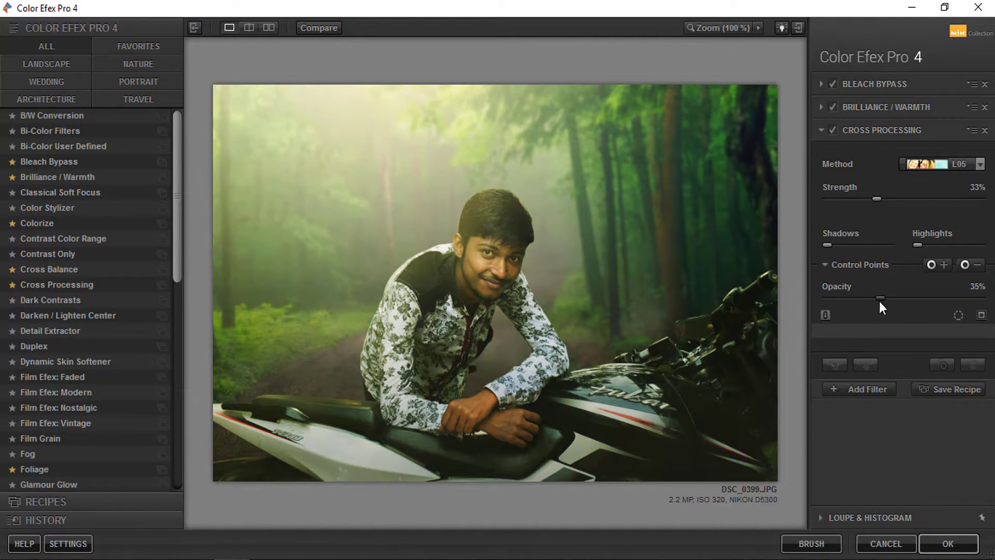
click(863, 386)
click(948, 543)
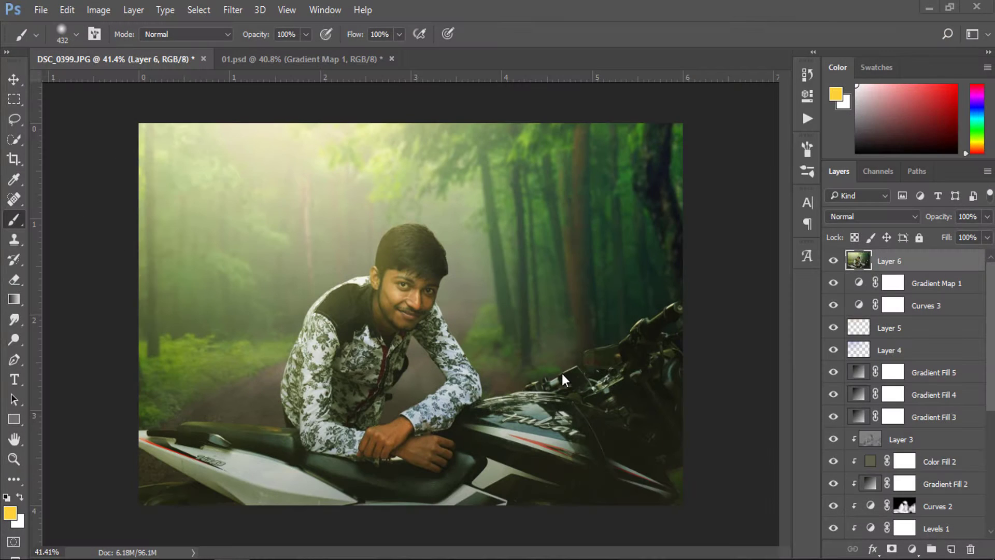